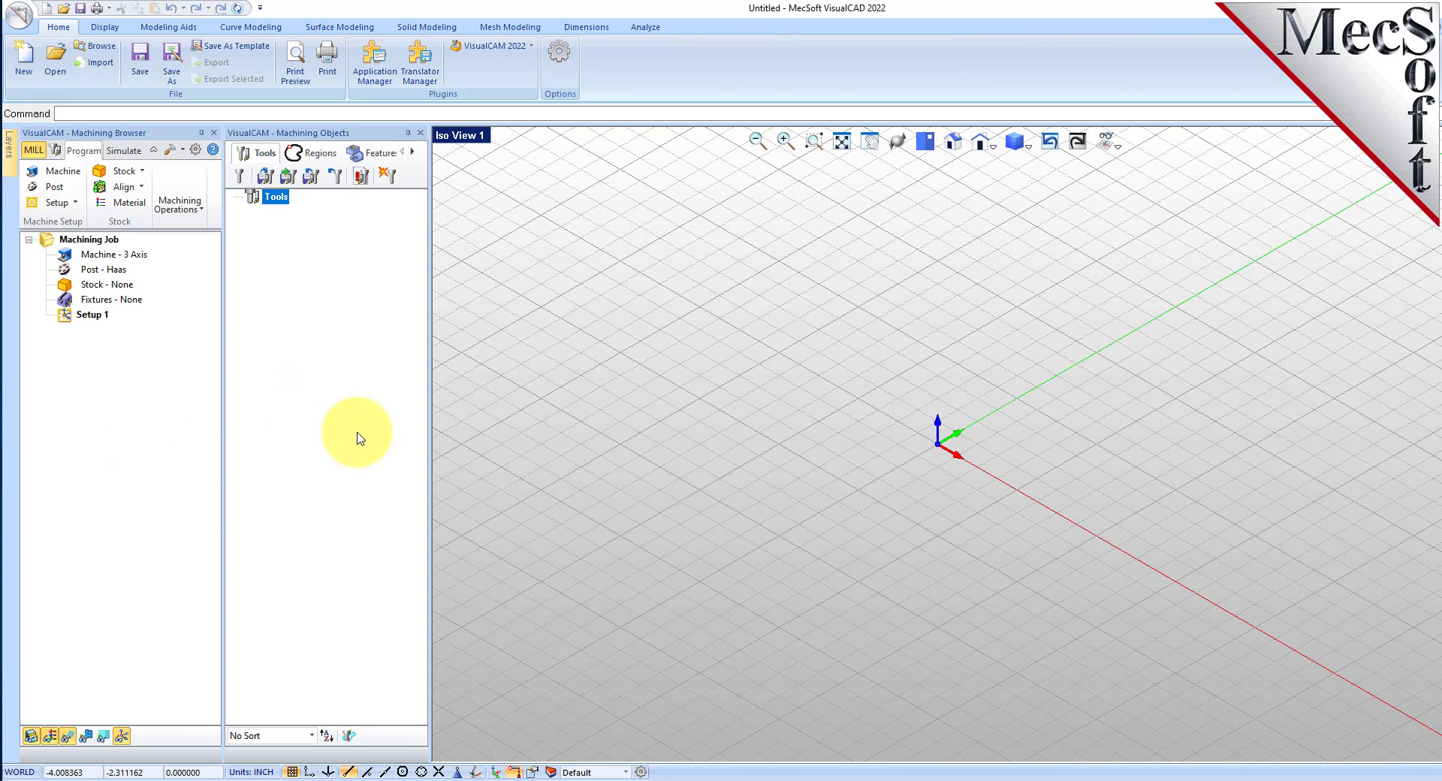
Step: Close the Machining Objects and Machining Browser panes and show the WCS axes in the viewport
{"action": "left_click", "coordinate": [420, 133]}
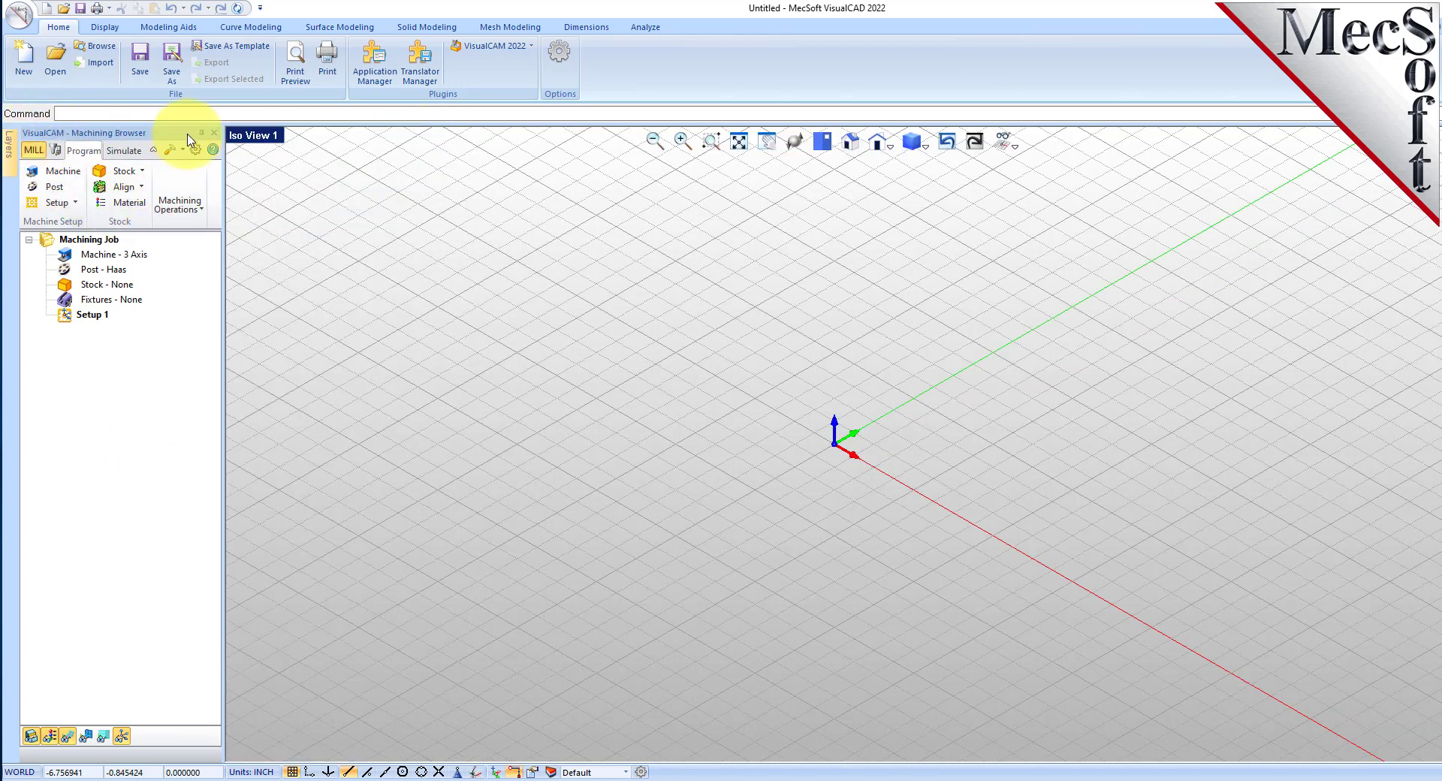
{"action": "left_click", "coordinate": [214, 132]}
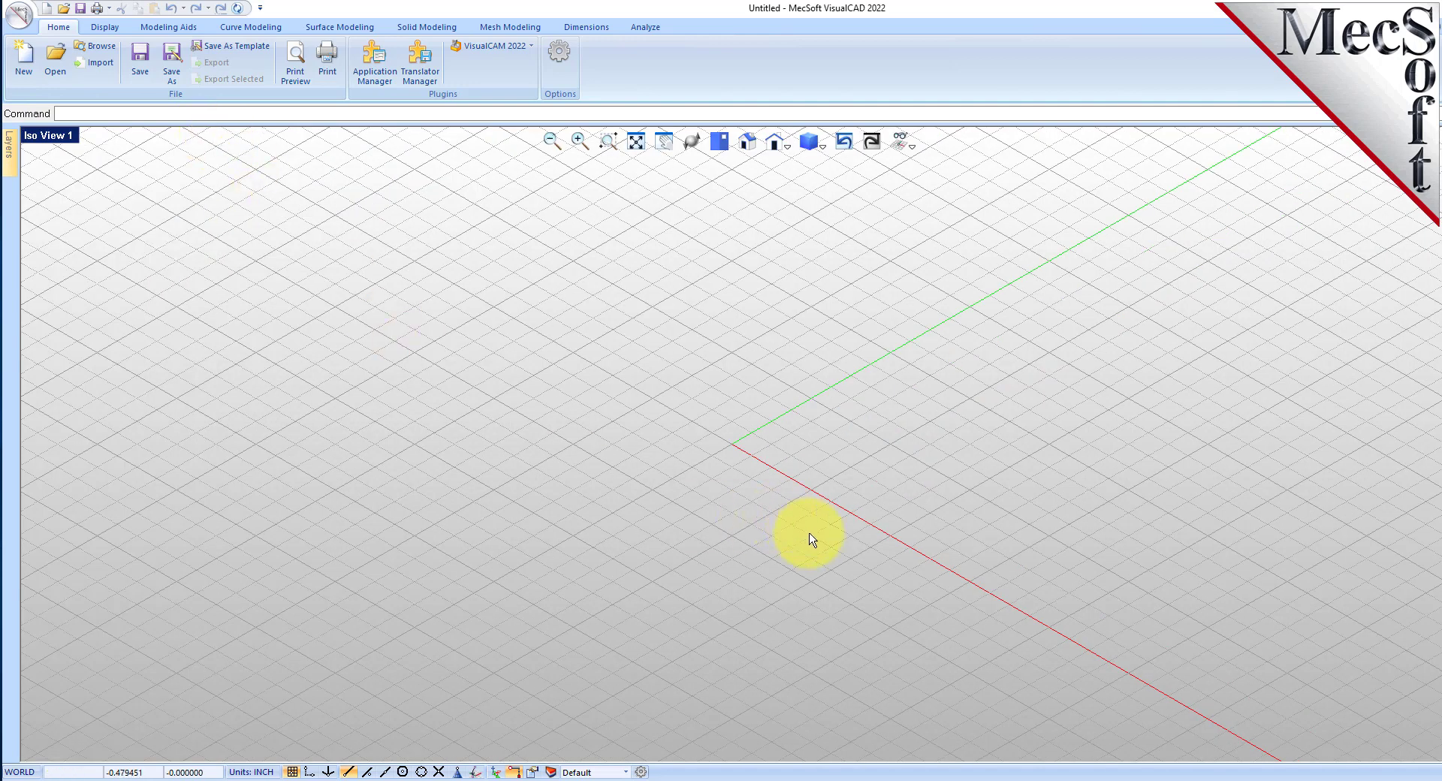
{"action": "left_click", "coordinate": [910, 142]}
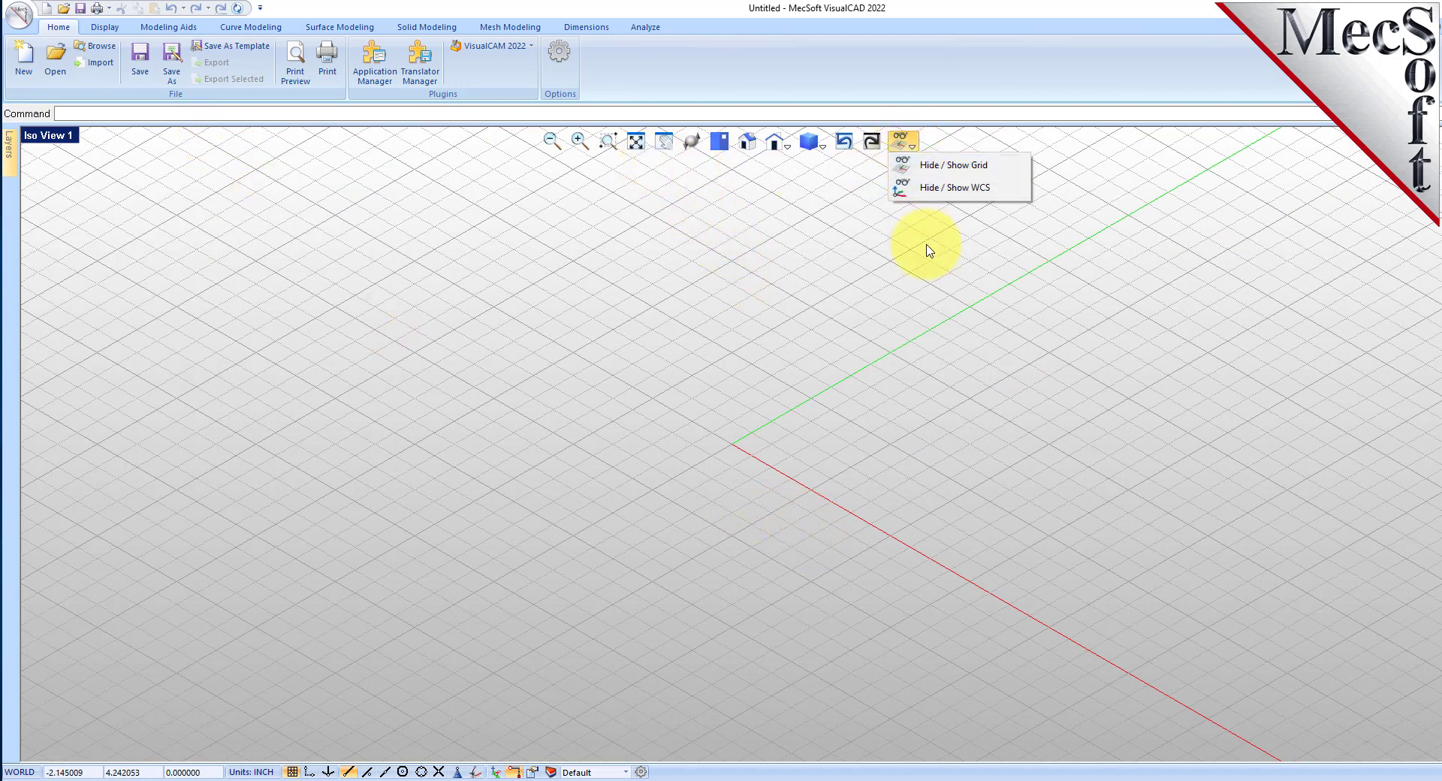
{"action": "left_click", "coordinate": [966, 190]}
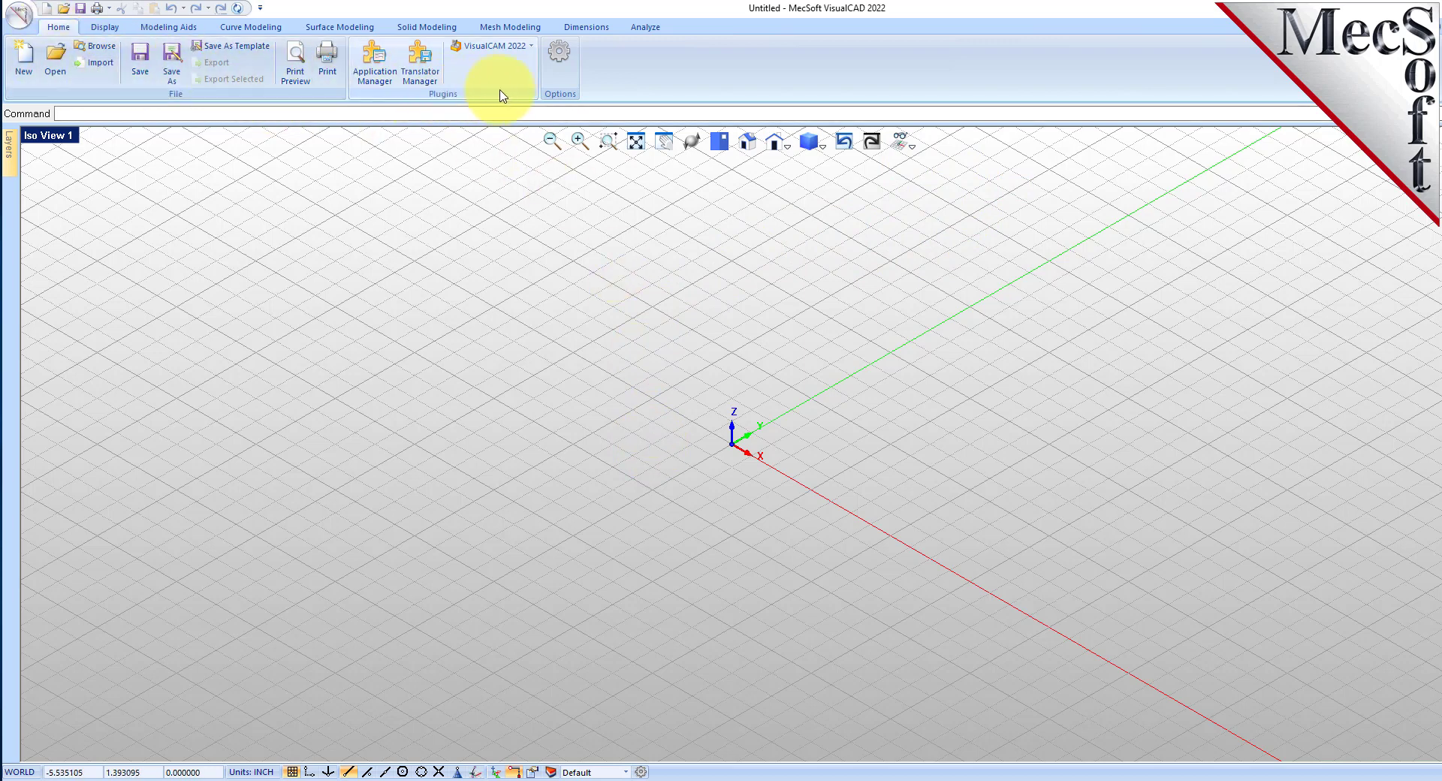
Step: Load the TURN module and dock its Machining Objects browser beneath the Machining Browser
{"action": "left_click", "coordinate": [532, 46]}
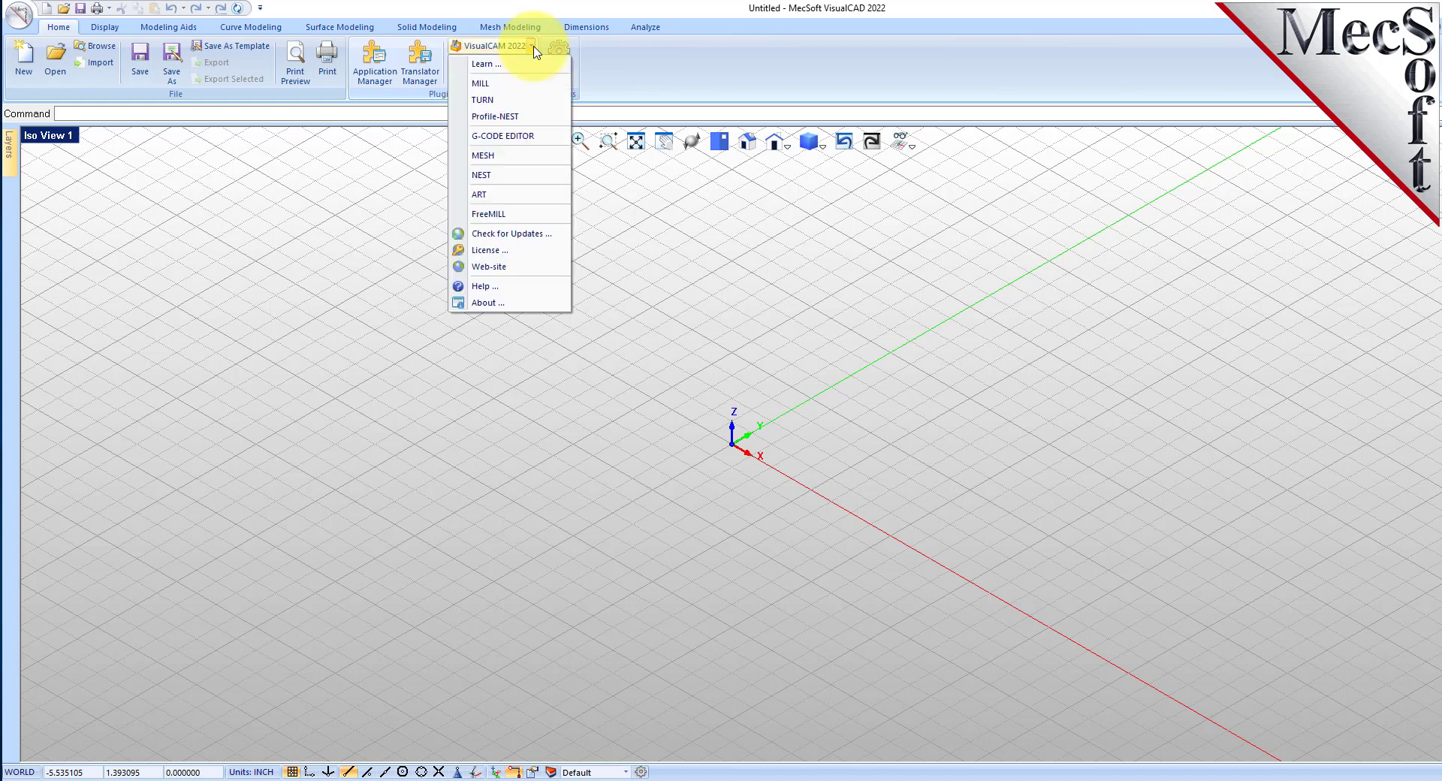
{"action": "left_click", "coordinate": [528, 106]}
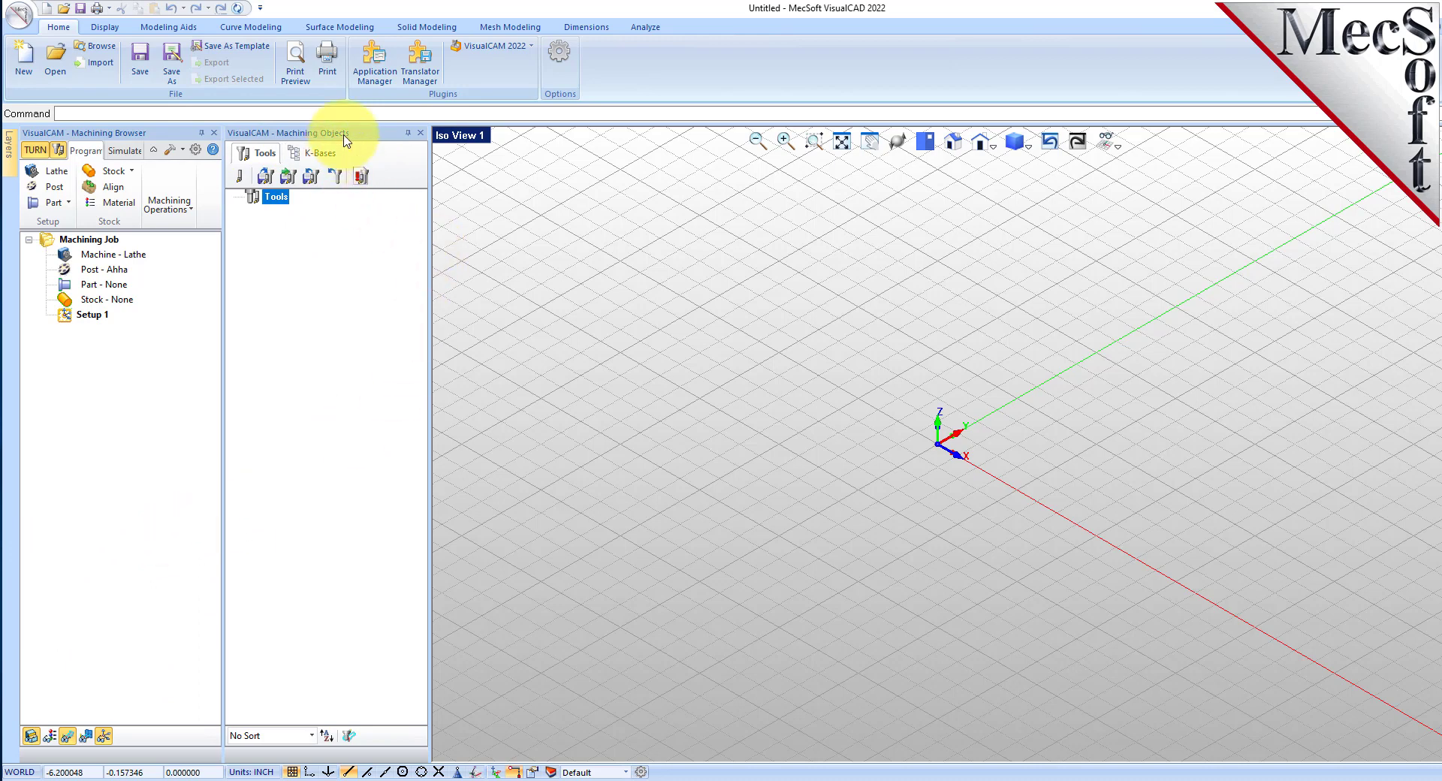
{"action": "left_click_drag", "start_coordinate": [349, 135], "coordinate": [225, 474]}
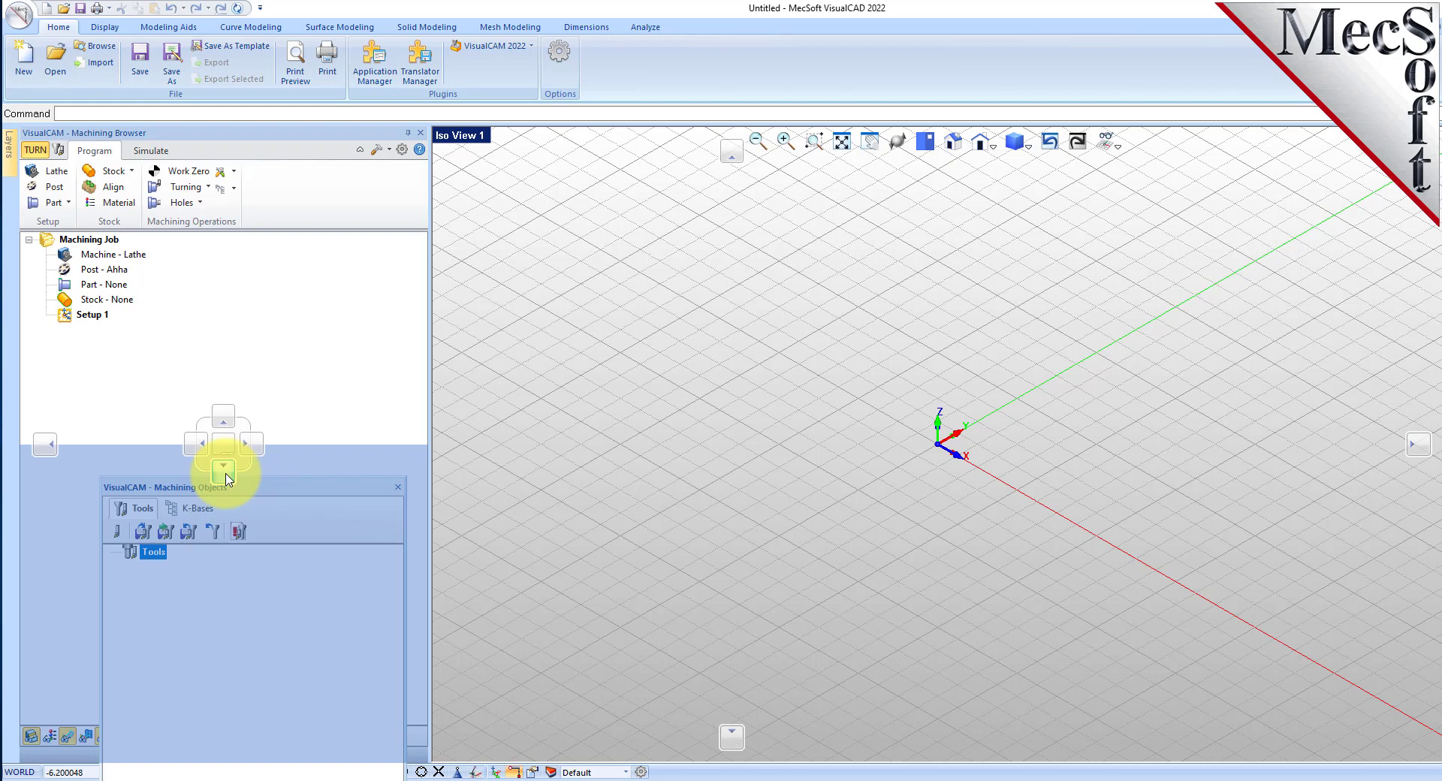
{"action": "left_click_drag", "start_coordinate": [225, 476], "coordinate": [228, 479]}
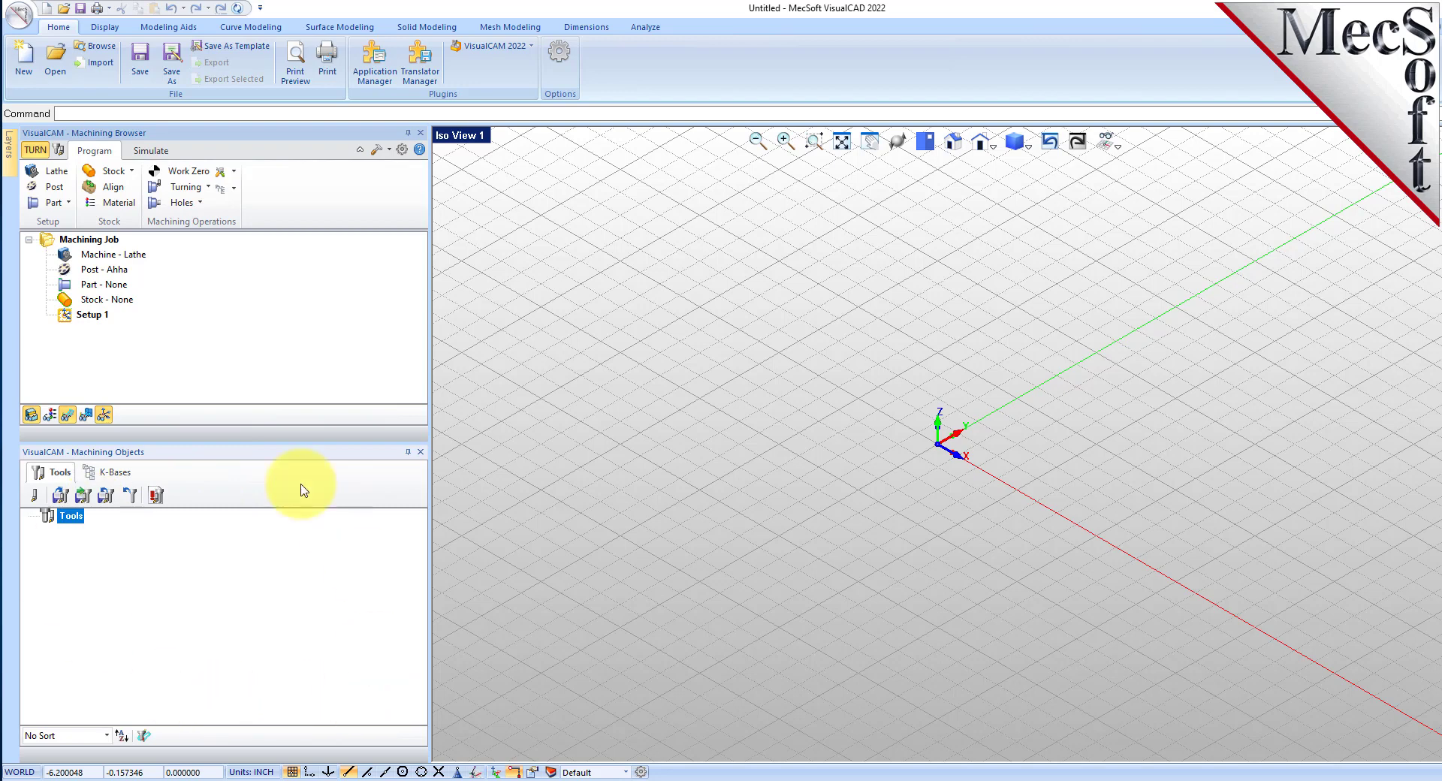
Step: Narrow the docked browsers to fit the Simulate commands and make the Machining Browser taller than Machining Objects
{"action": "left_click", "coordinate": [151, 150]}
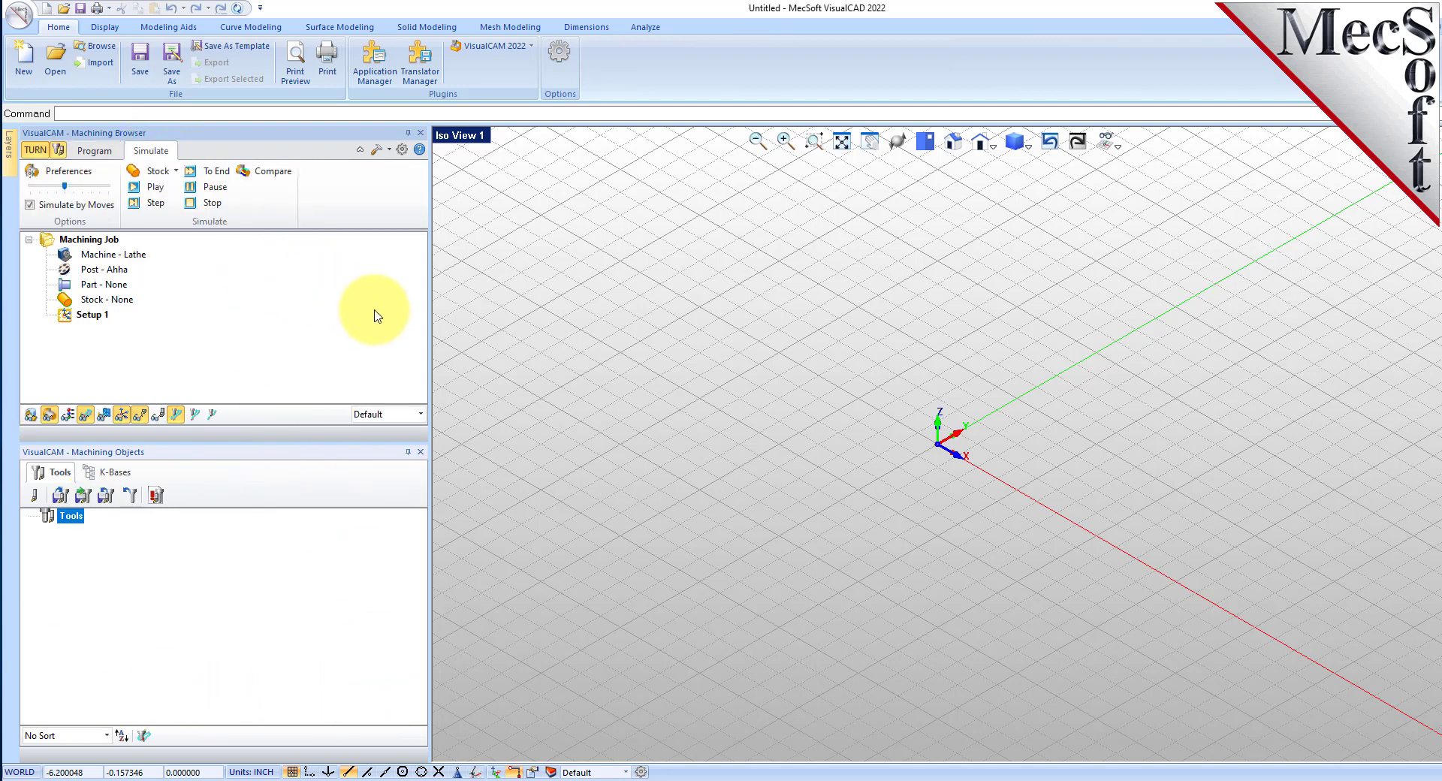
{"action": "left_click_drag", "start_coordinate": [429, 315], "coordinate": [308, 322]}
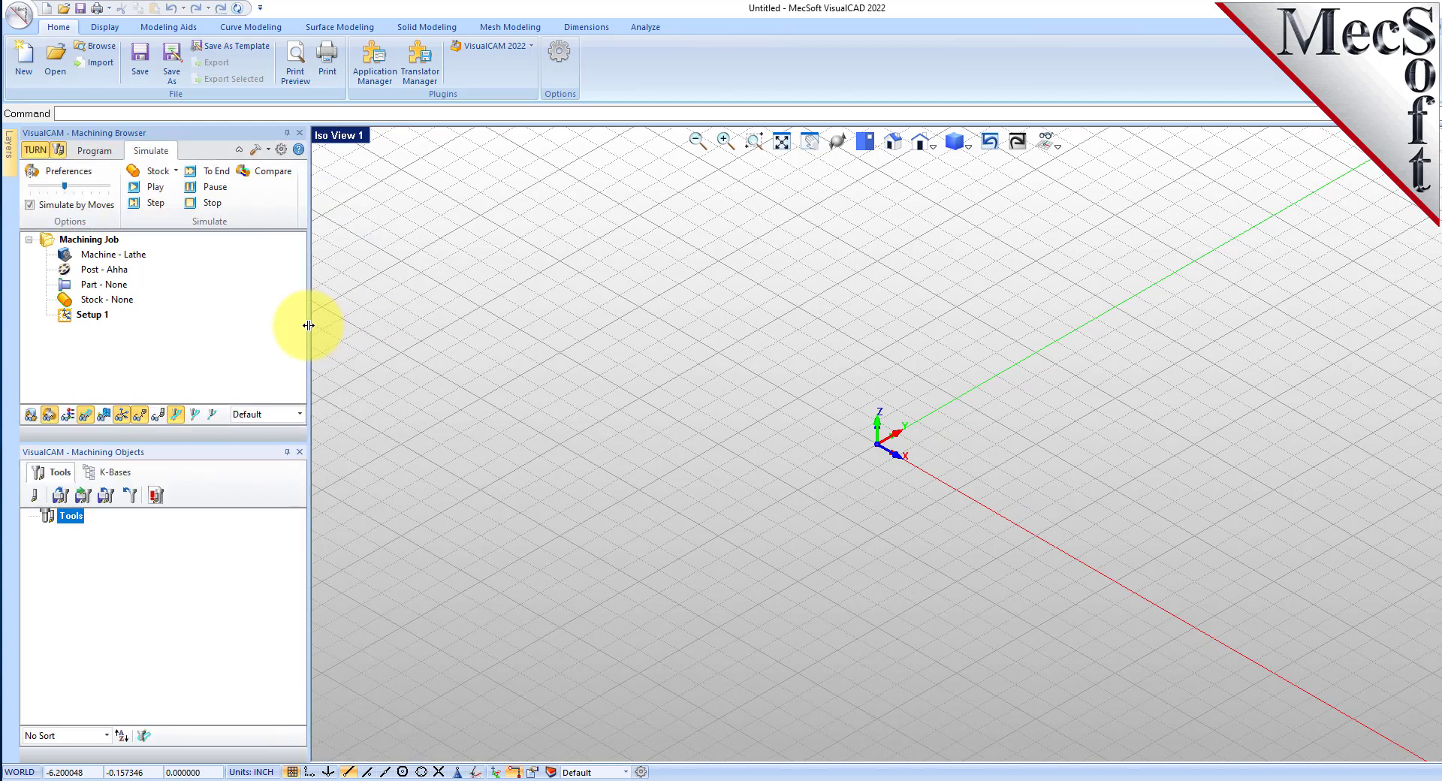
{"action": "left_click_drag", "start_coordinate": [168, 439], "coordinate": [166, 534]}
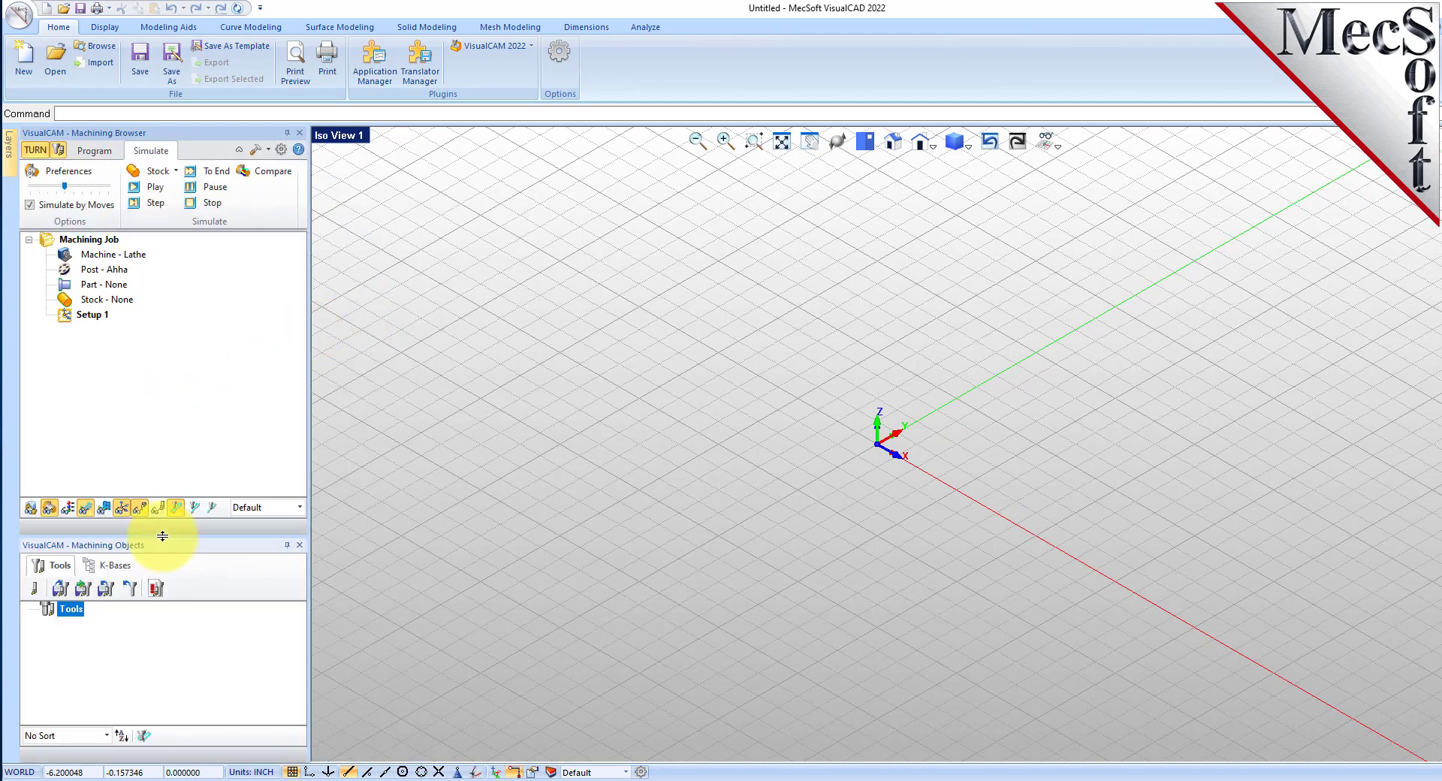
{"action": "left_click", "coordinate": [94, 151]}
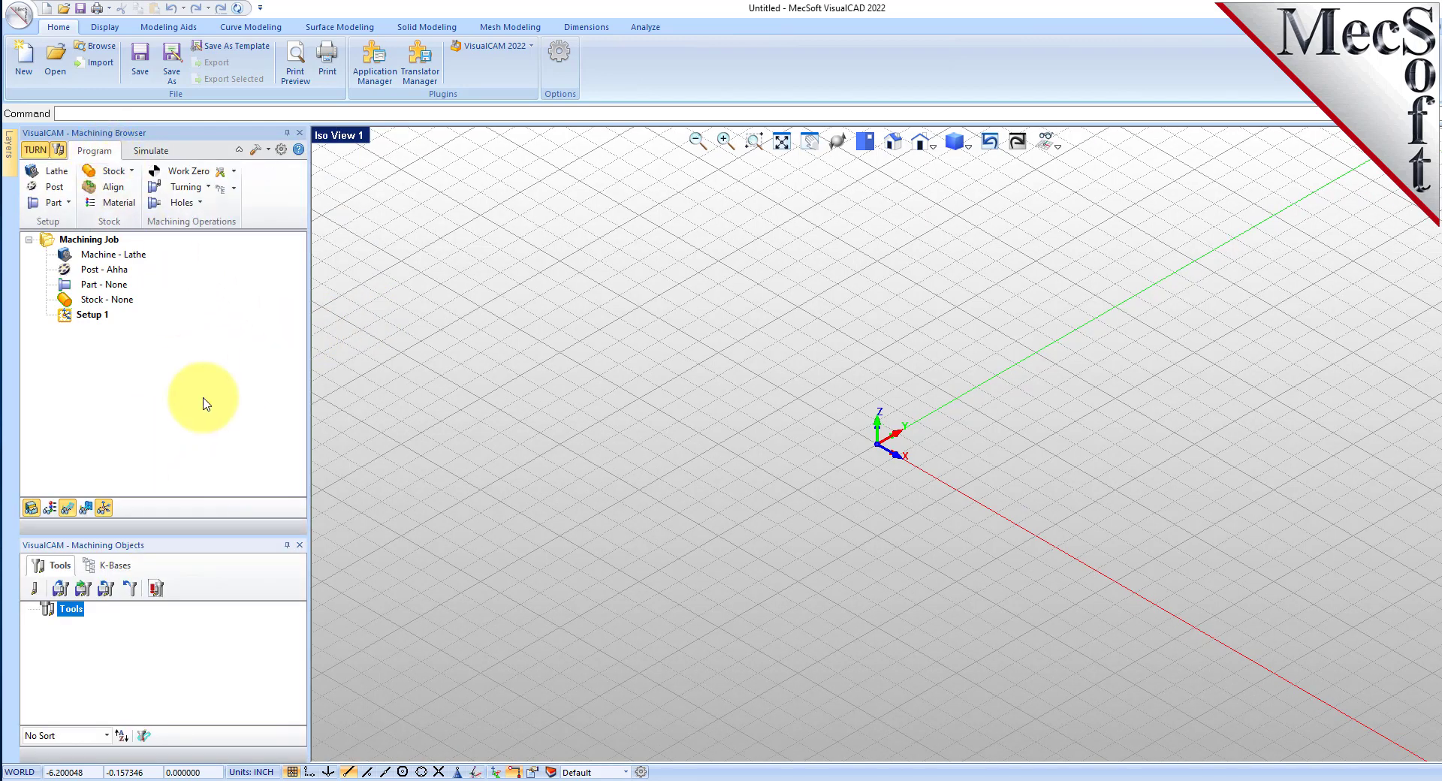
Step: Open TURNQuickStartTutorial.vcp from the VisualCAM 2022 QuickStart folder without saving the current file
{"action": "left_click", "coordinate": [20, 15]}
{"action": "left_click", "coordinate": [44, 68]}
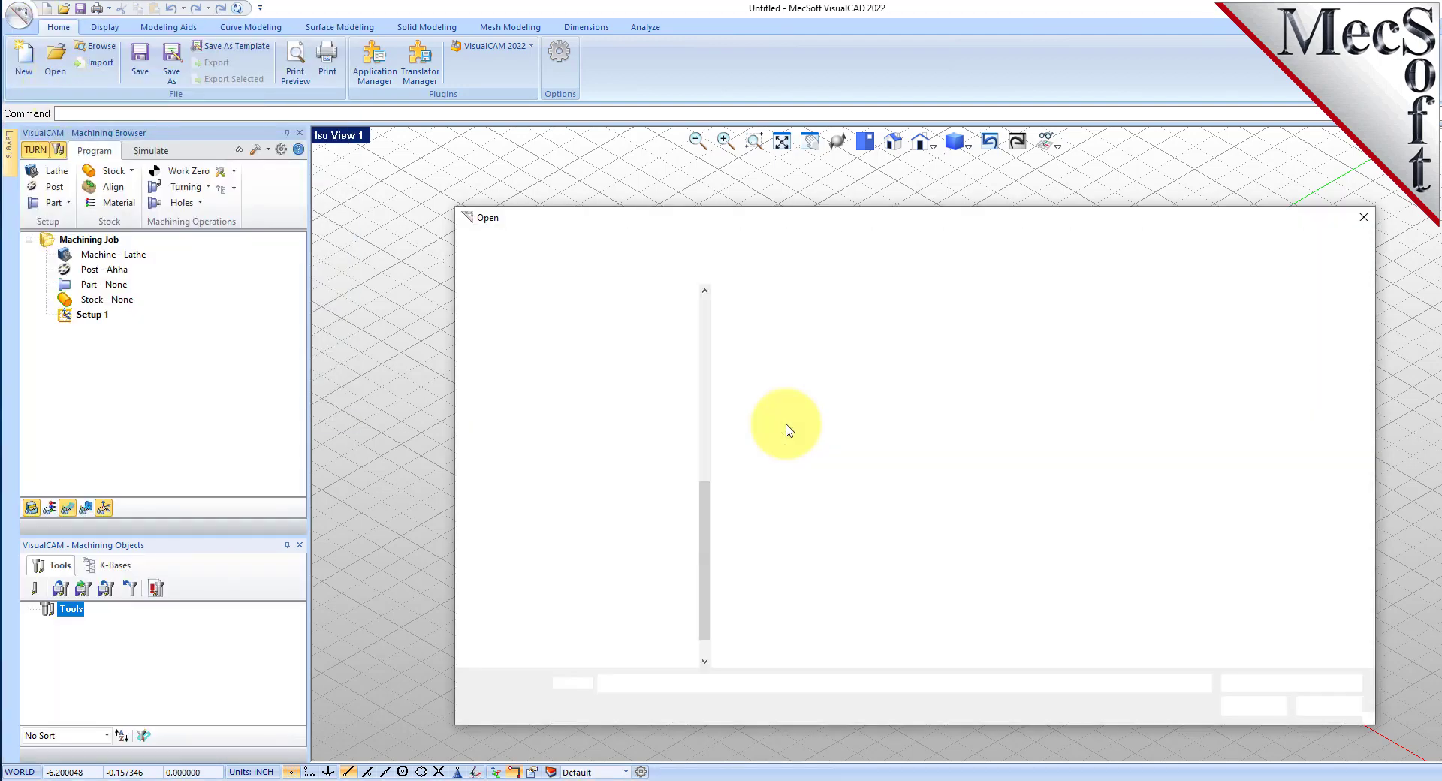
{"action": "left_click", "coordinate": [1021, 247]}
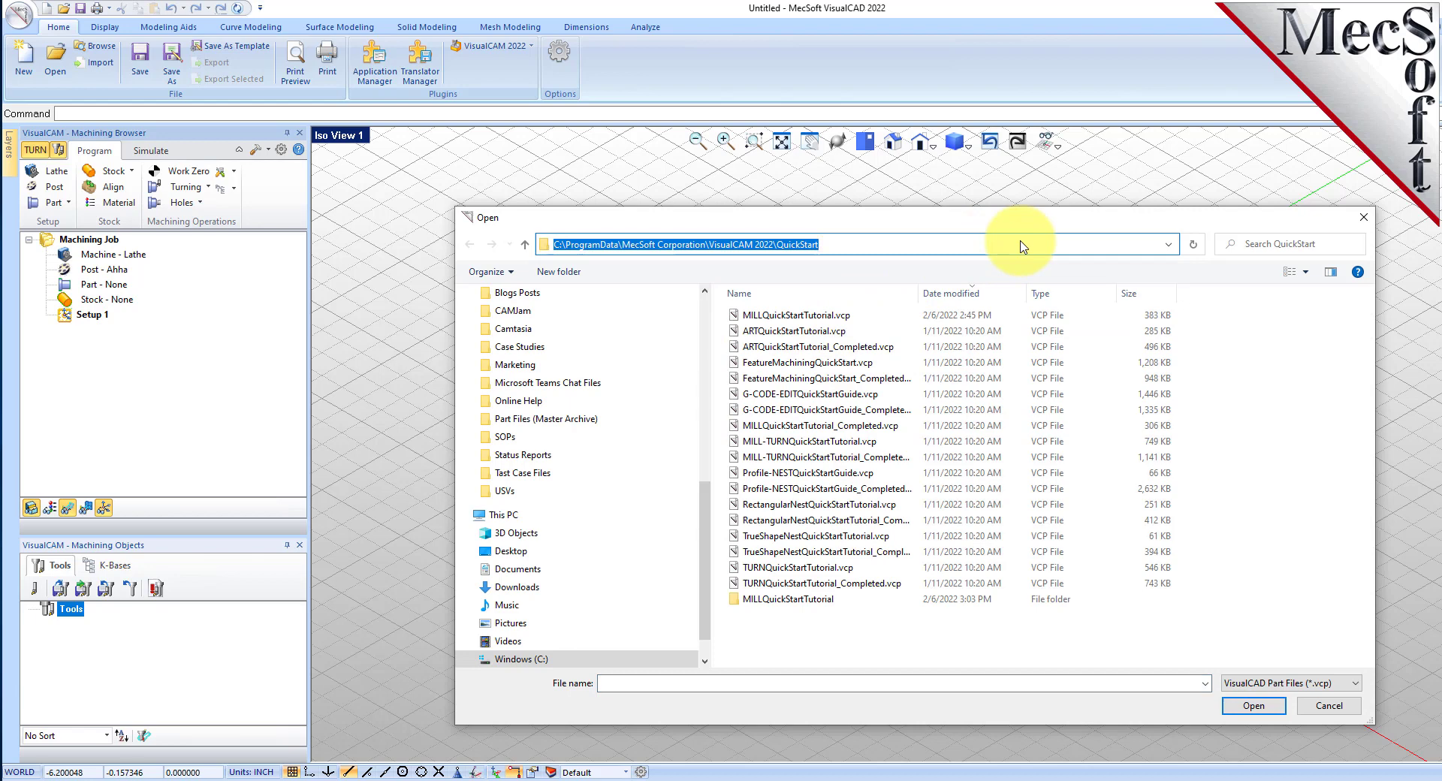
{"action": "left_click", "coordinate": [760, 570]}
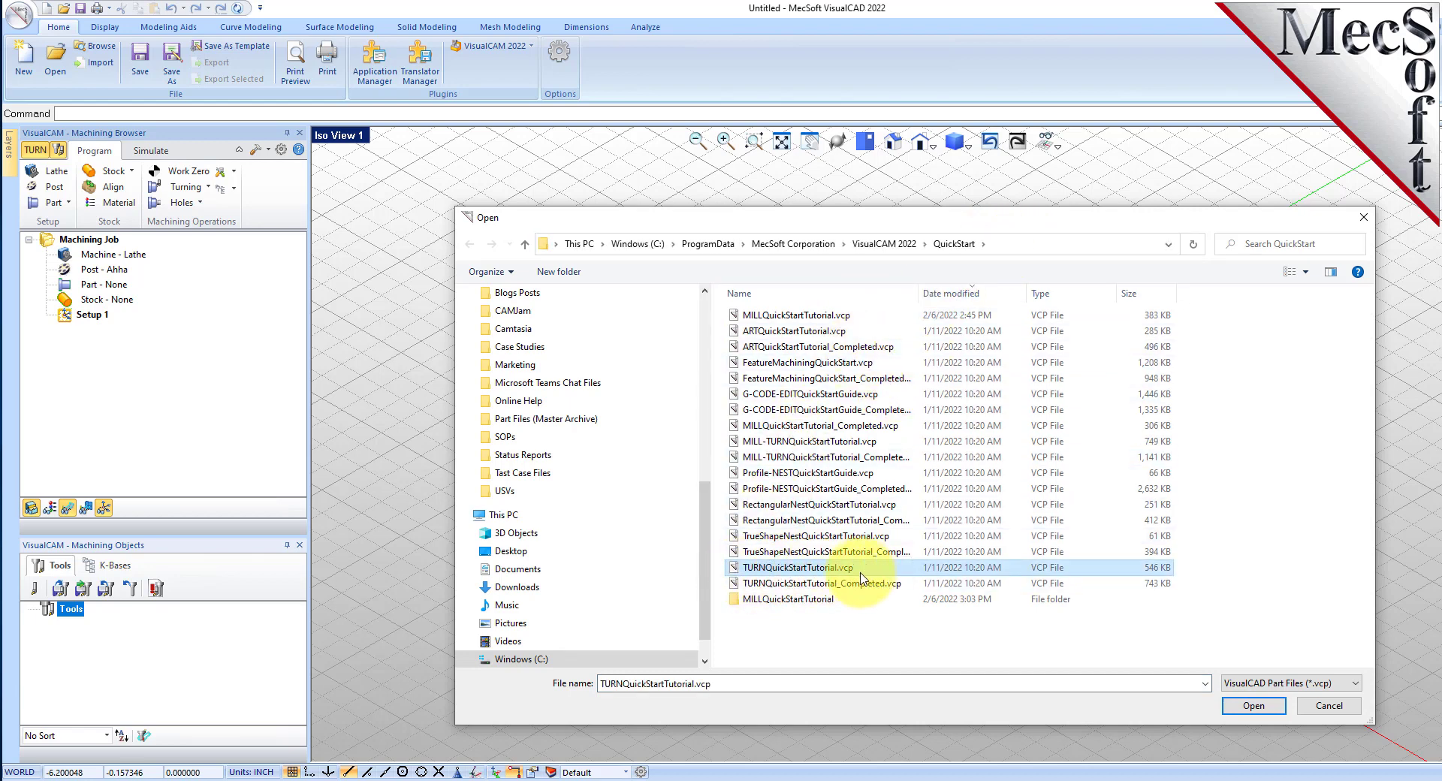
{"action": "left_click", "coordinate": [1252, 706]}
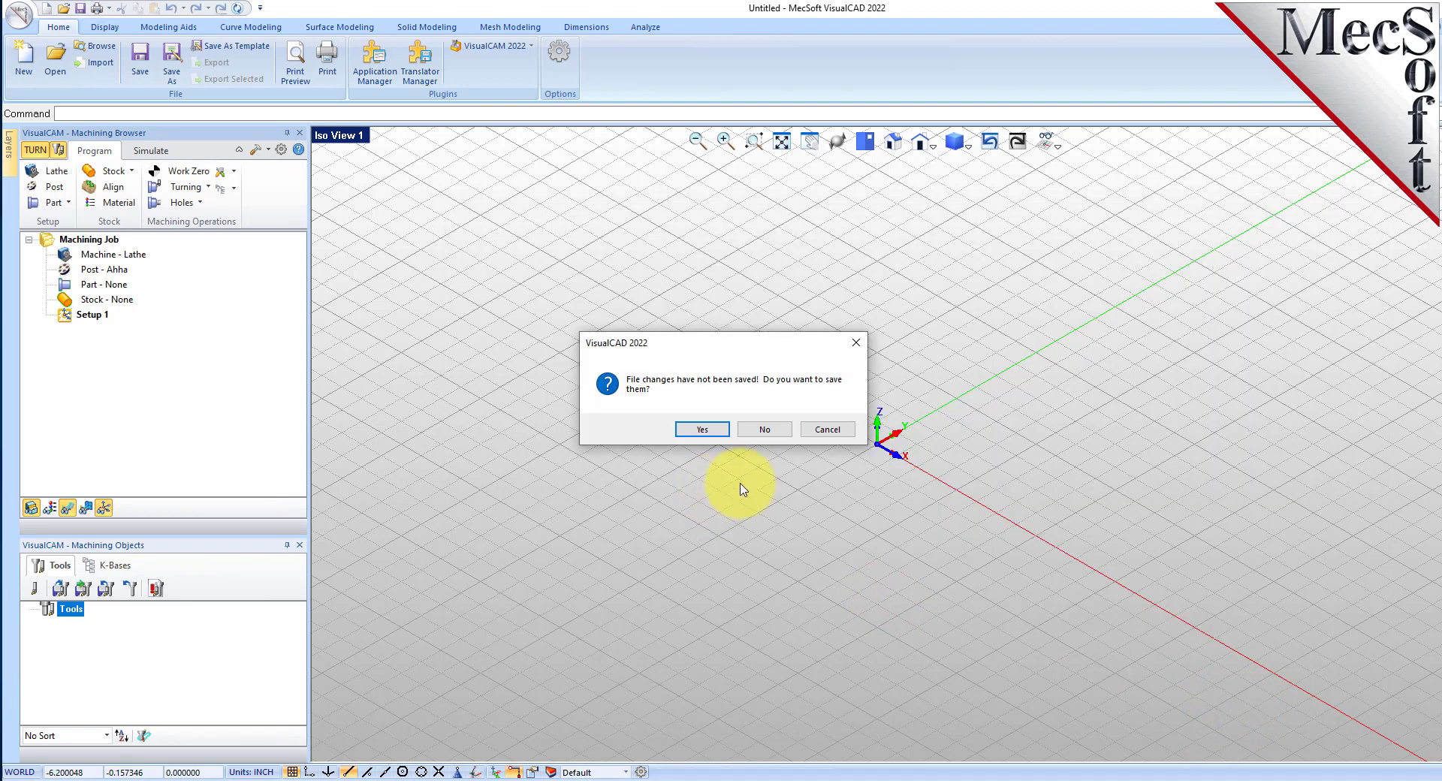
{"action": "left_click", "coordinate": [767, 432]}
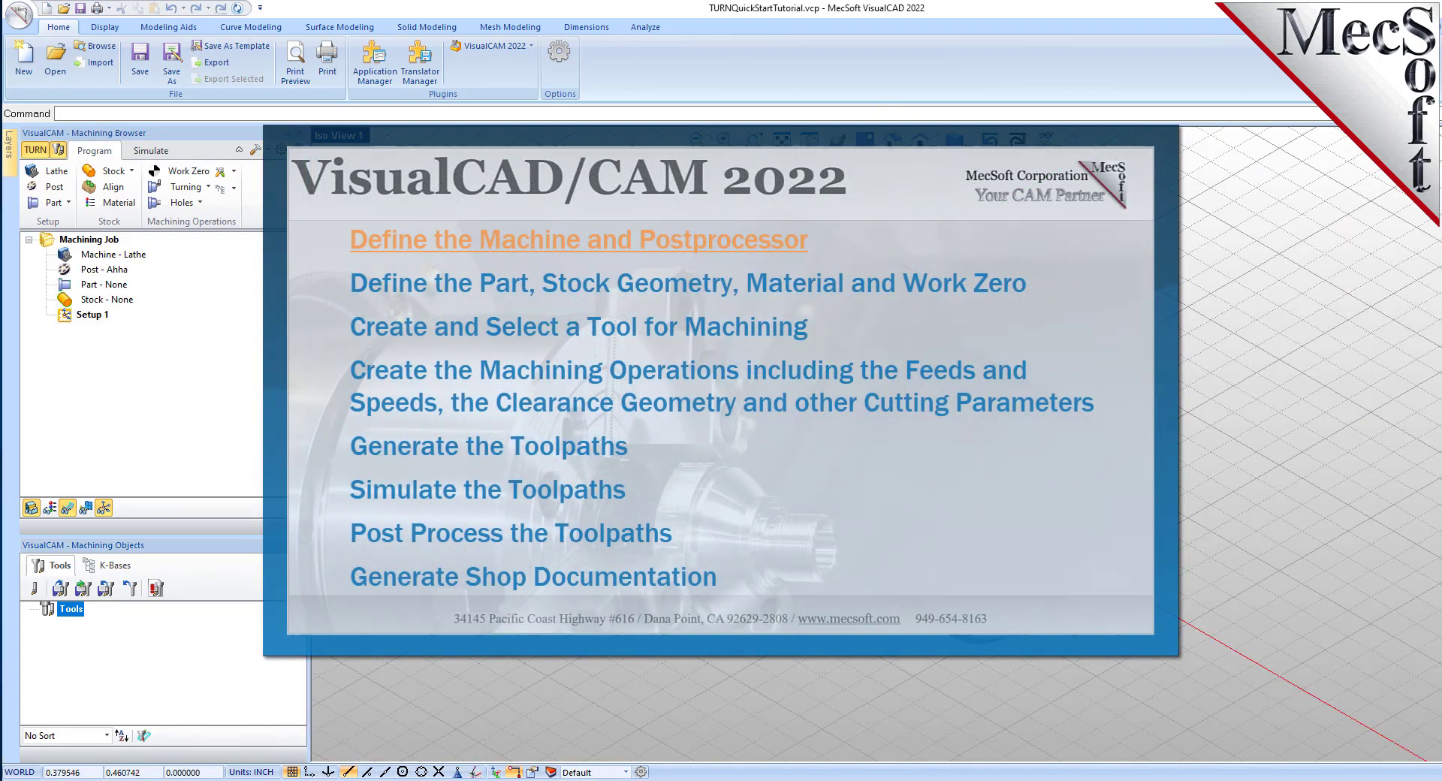
Step: Set the lathe's maximum RPM to 10000 in the machine tool setup
{"action": "left_click", "coordinate": [891, 141]}
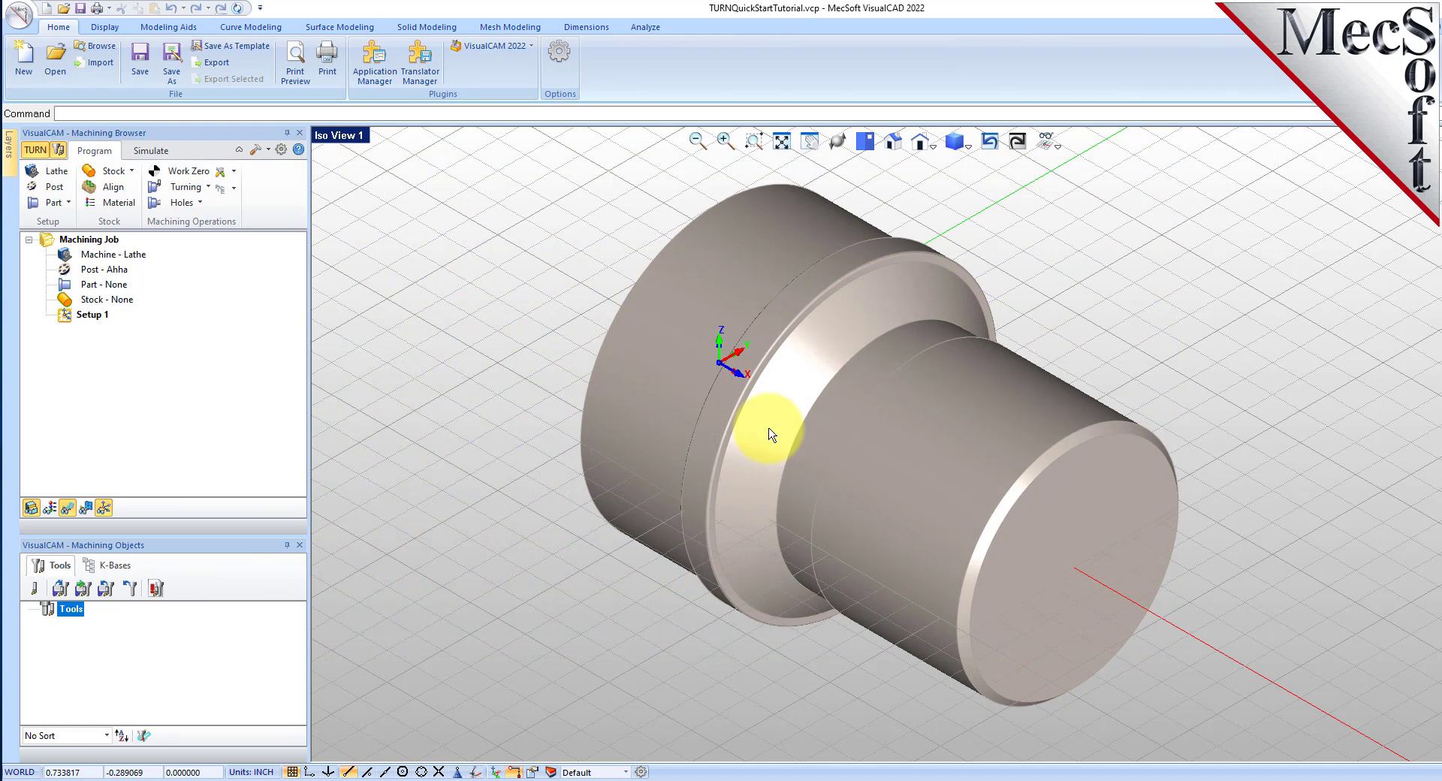
{"action": "left_click", "coordinate": [56, 171]}
{"action": "left_click_drag", "start_coordinate": [187, 148], "coordinate": [475, 236]}
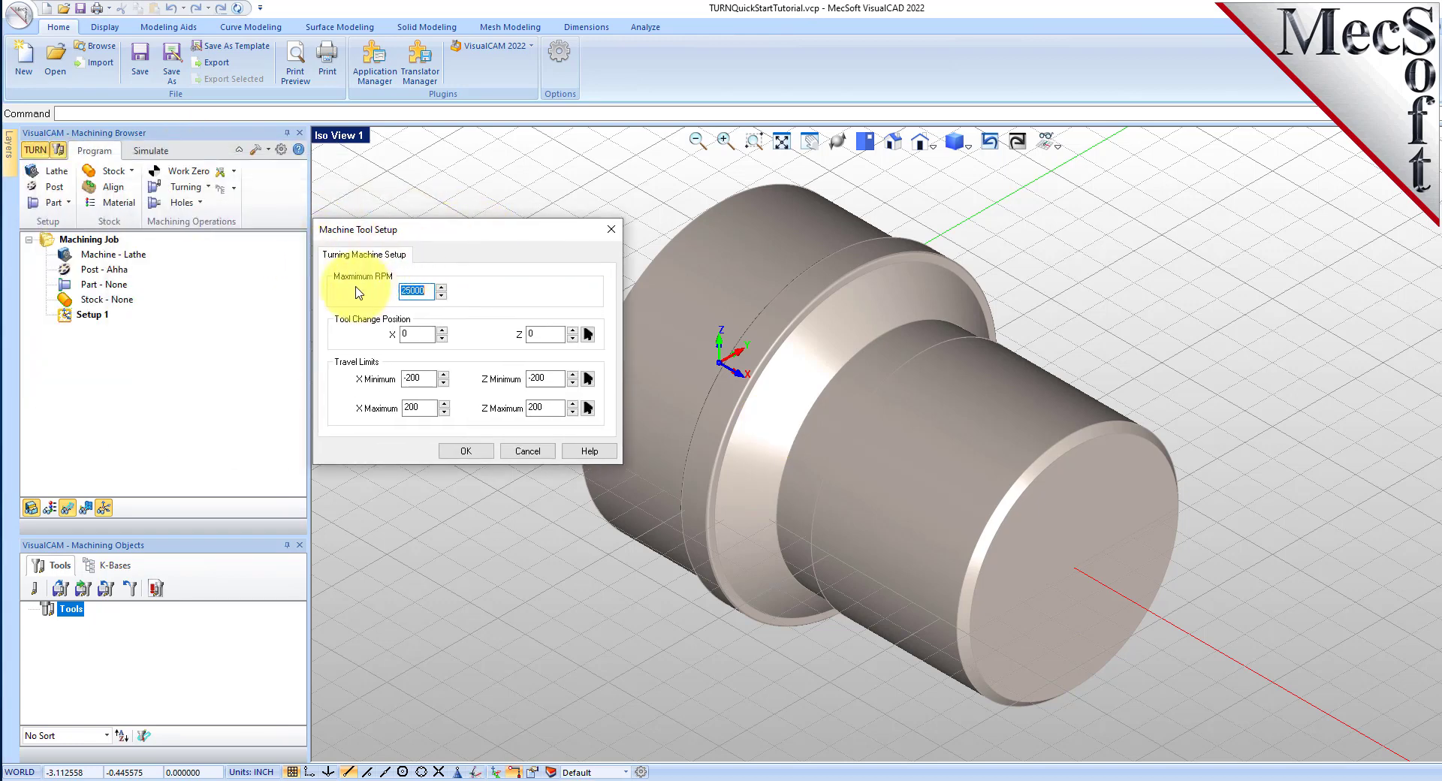
{"action": "type", "text": "10000"}
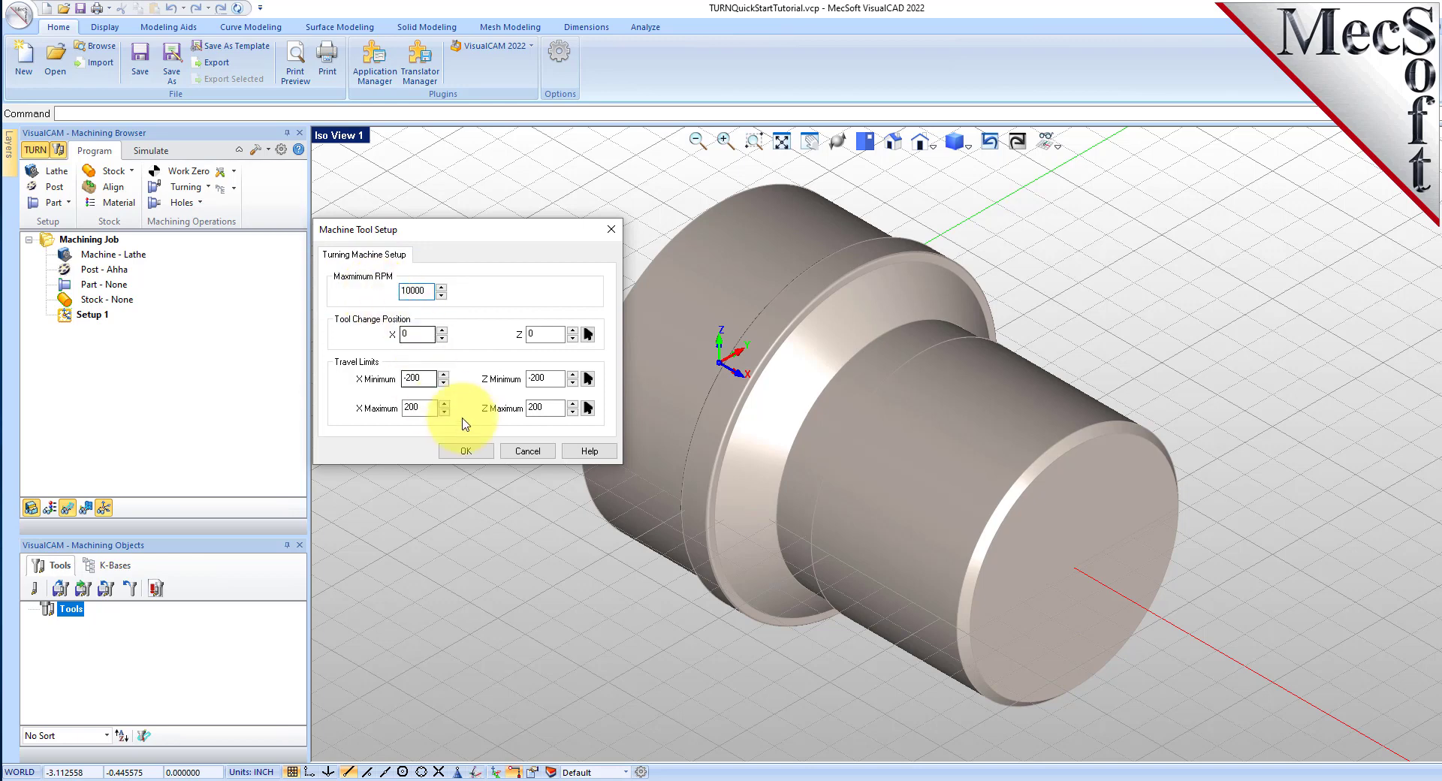
{"action": "left_click", "coordinate": [466, 450]}
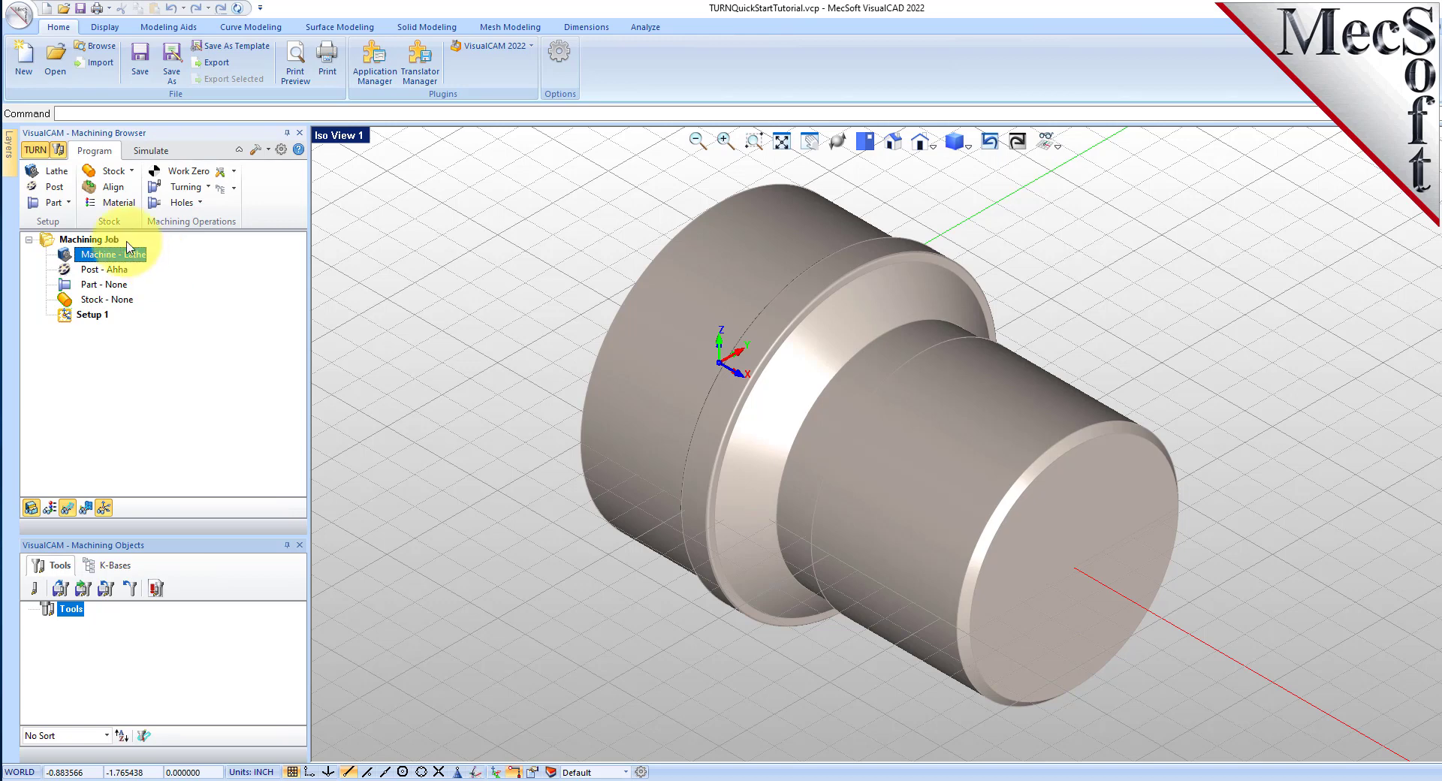
Step: Set the current legacy post processor to Fanuc
{"action": "left_click", "coordinate": [54, 187]}
{"action": "left_click_drag", "start_coordinate": [178, 159], "coordinate": [340, 171]}
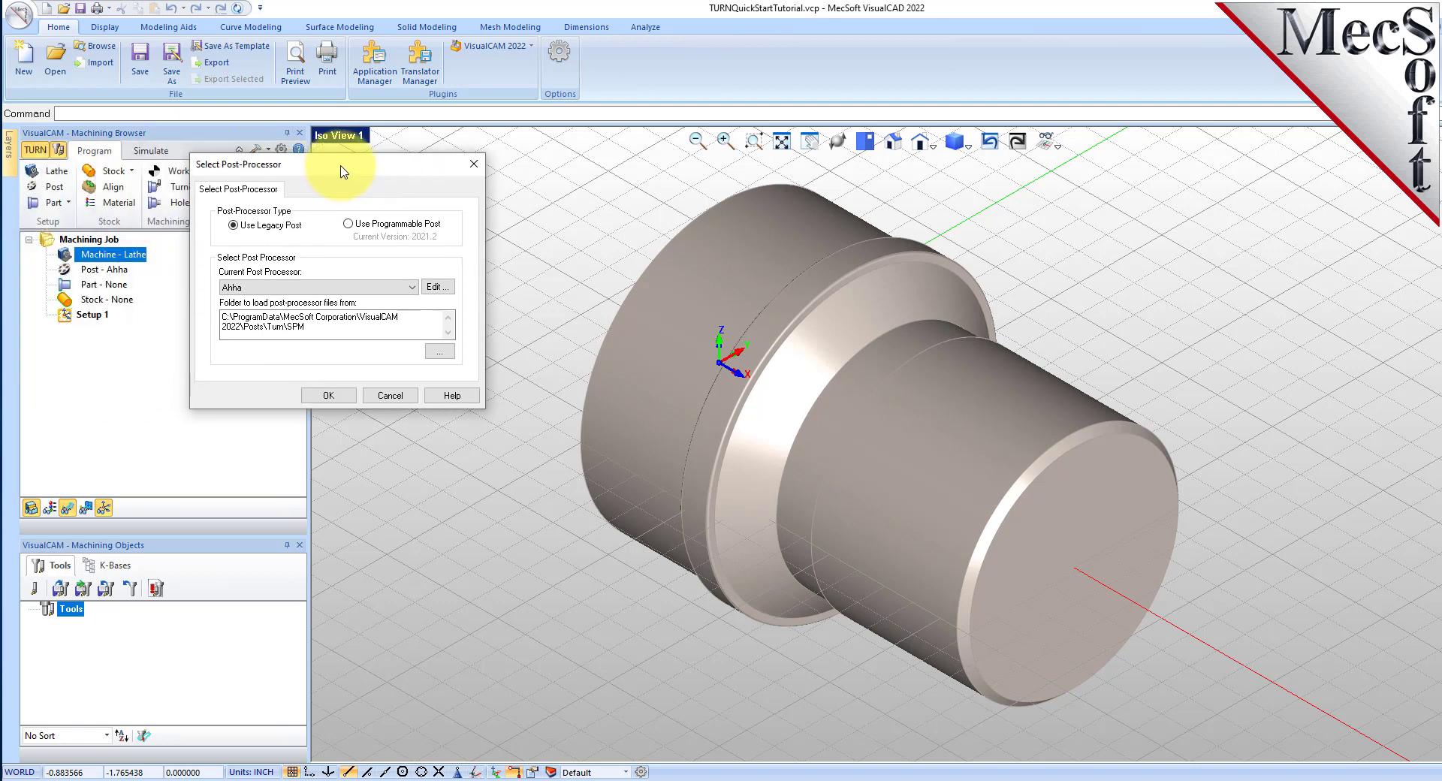
{"action": "left_click", "coordinate": [412, 287]}
{"action": "scroll", "coordinate": [375, 353], "scroll_direction": "down", "scroll_amount": 5}
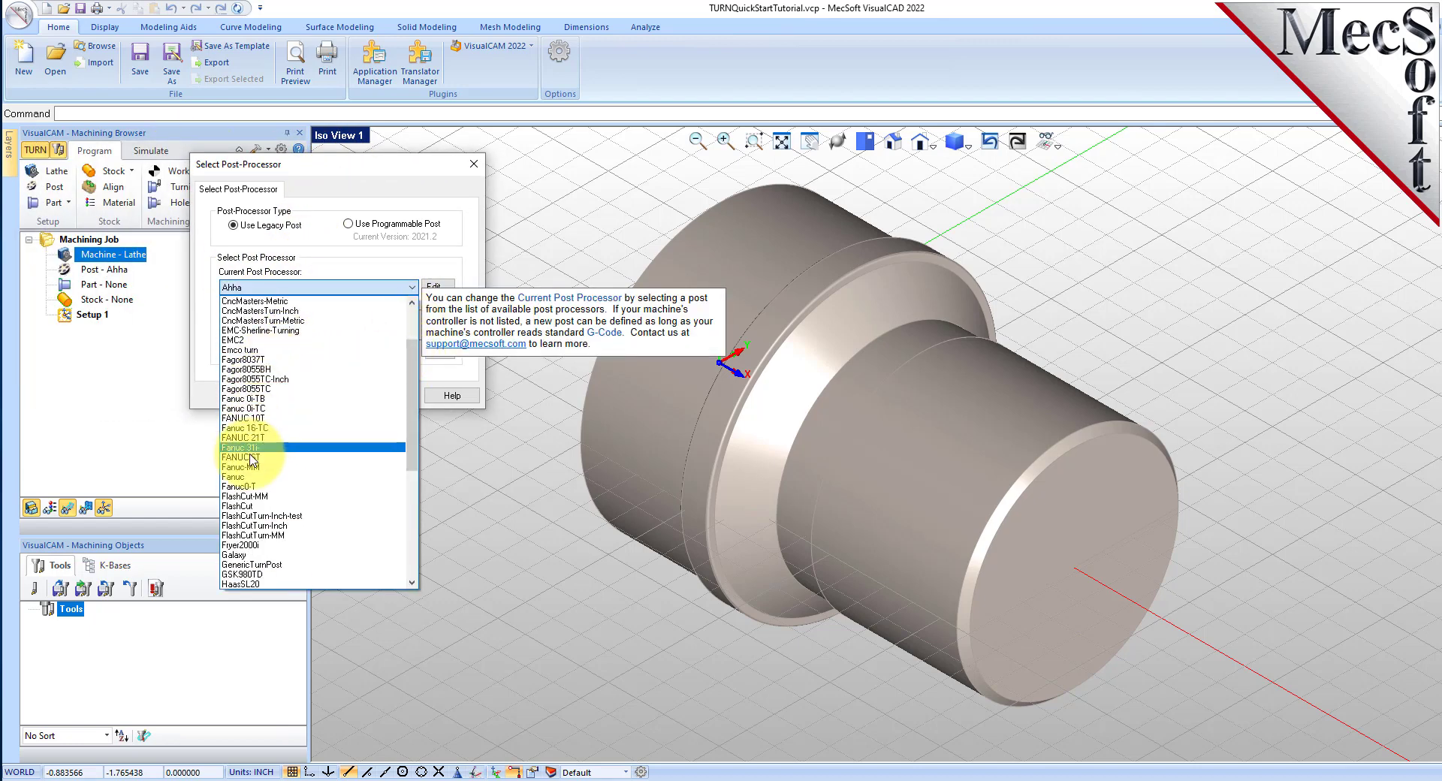
{"action": "left_click", "coordinate": [241, 476]}
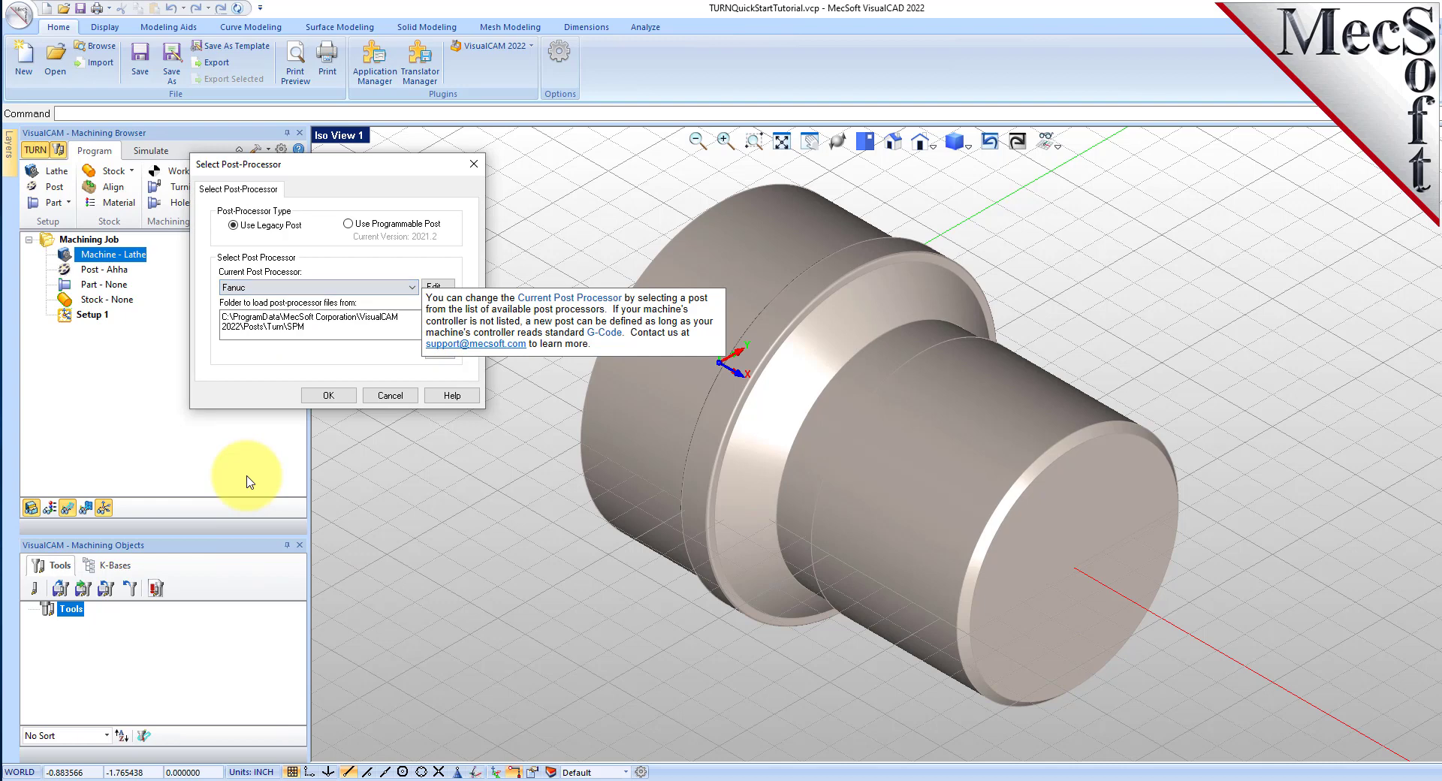
{"action": "left_click", "coordinate": [331, 395]}
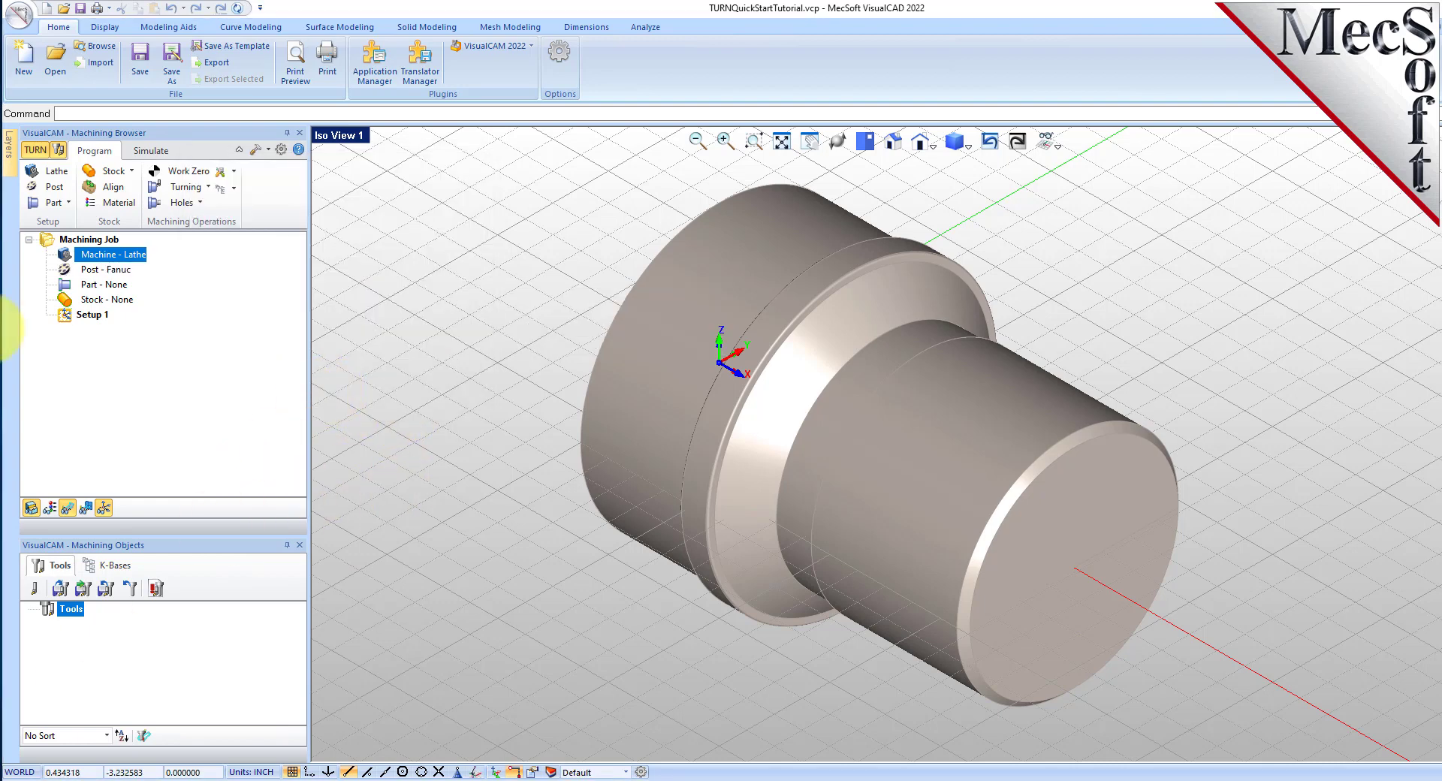
Step: Check the available posted file extensions in the post processor preferences and highlight the post in the machining job
{"action": "left_click", "coordinate": [282, 153]}
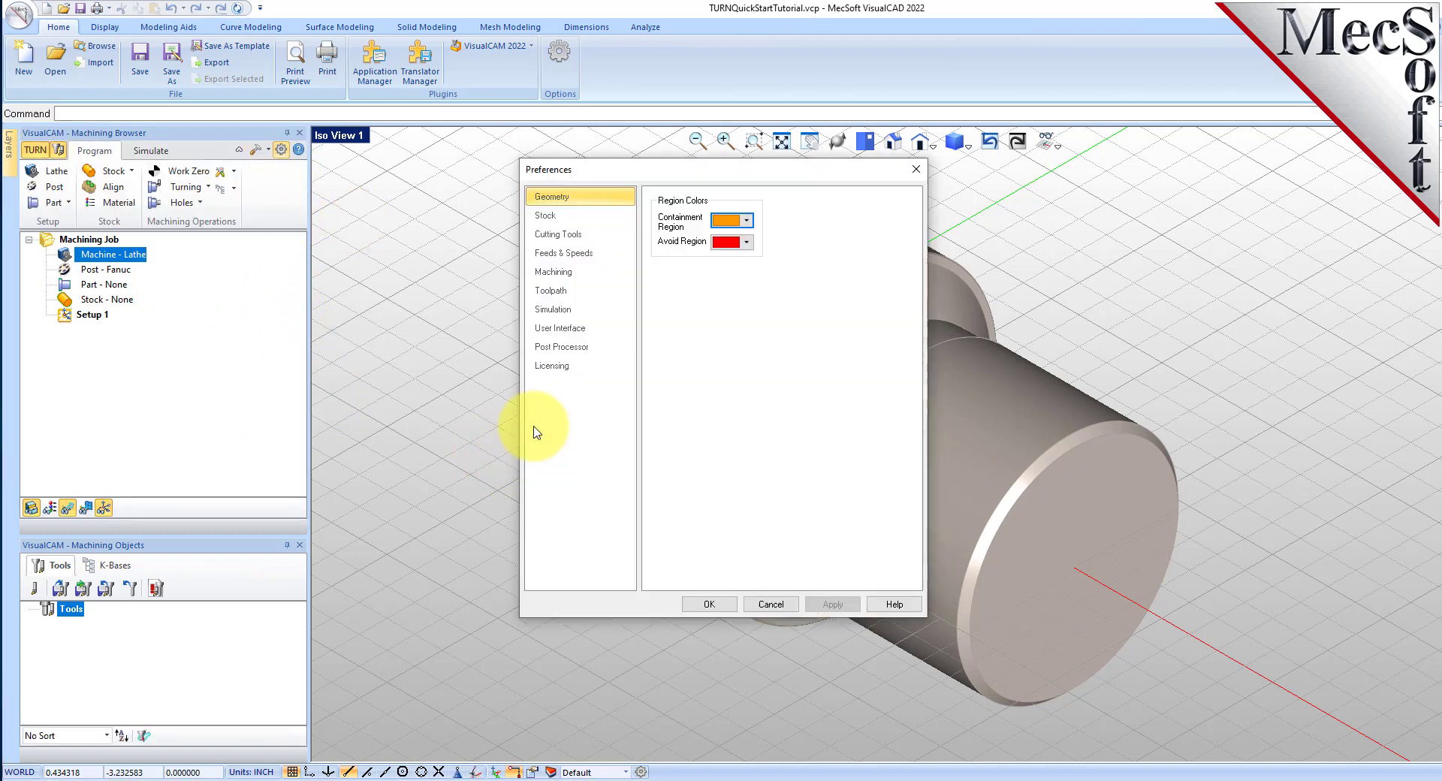
{"action": "left_click", "coordinate": [559, 347]}
{"action": "left_click", "coordinate": [792, 398]}
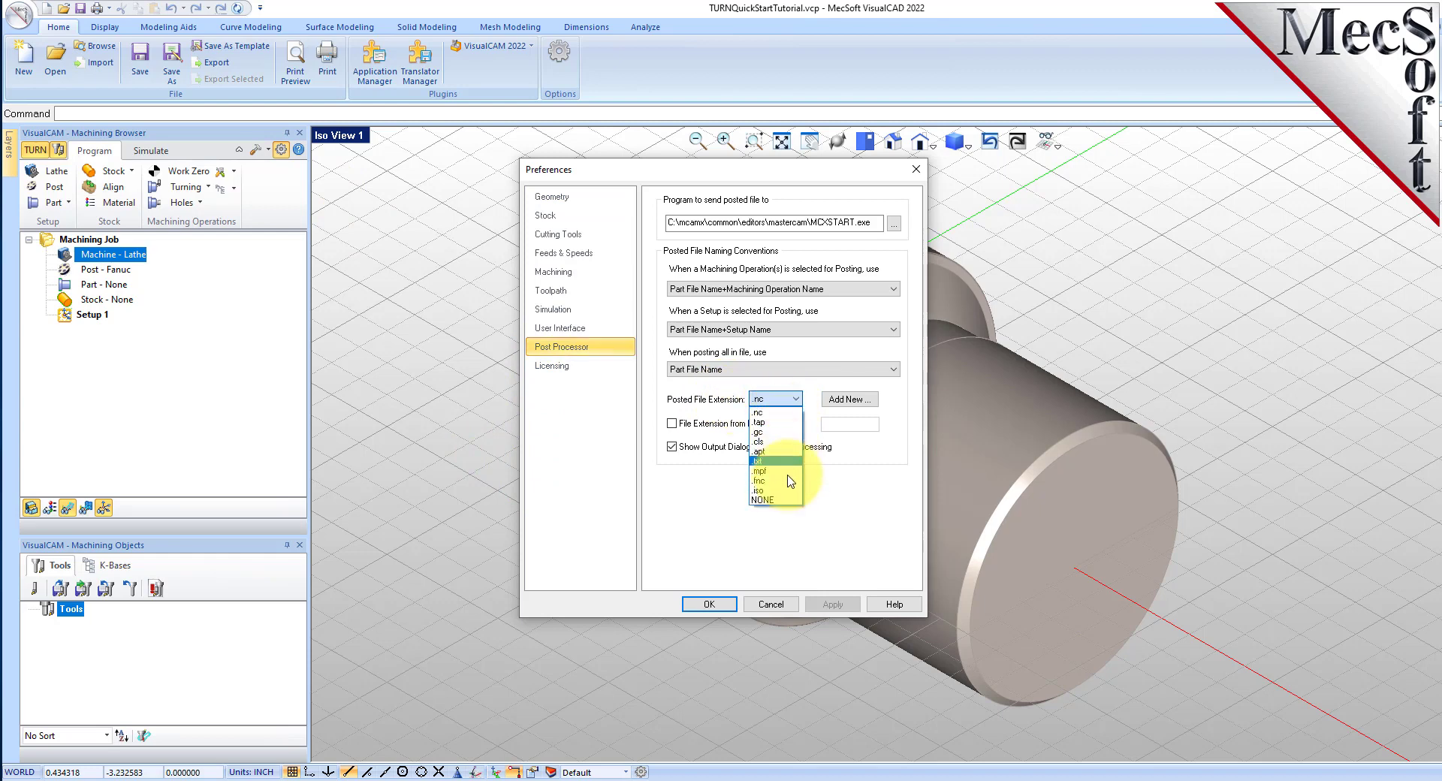
{"action": "left_click", "coordinate": [709, 604]}
{"action": "left_click", "coordinate": [708, 603]}
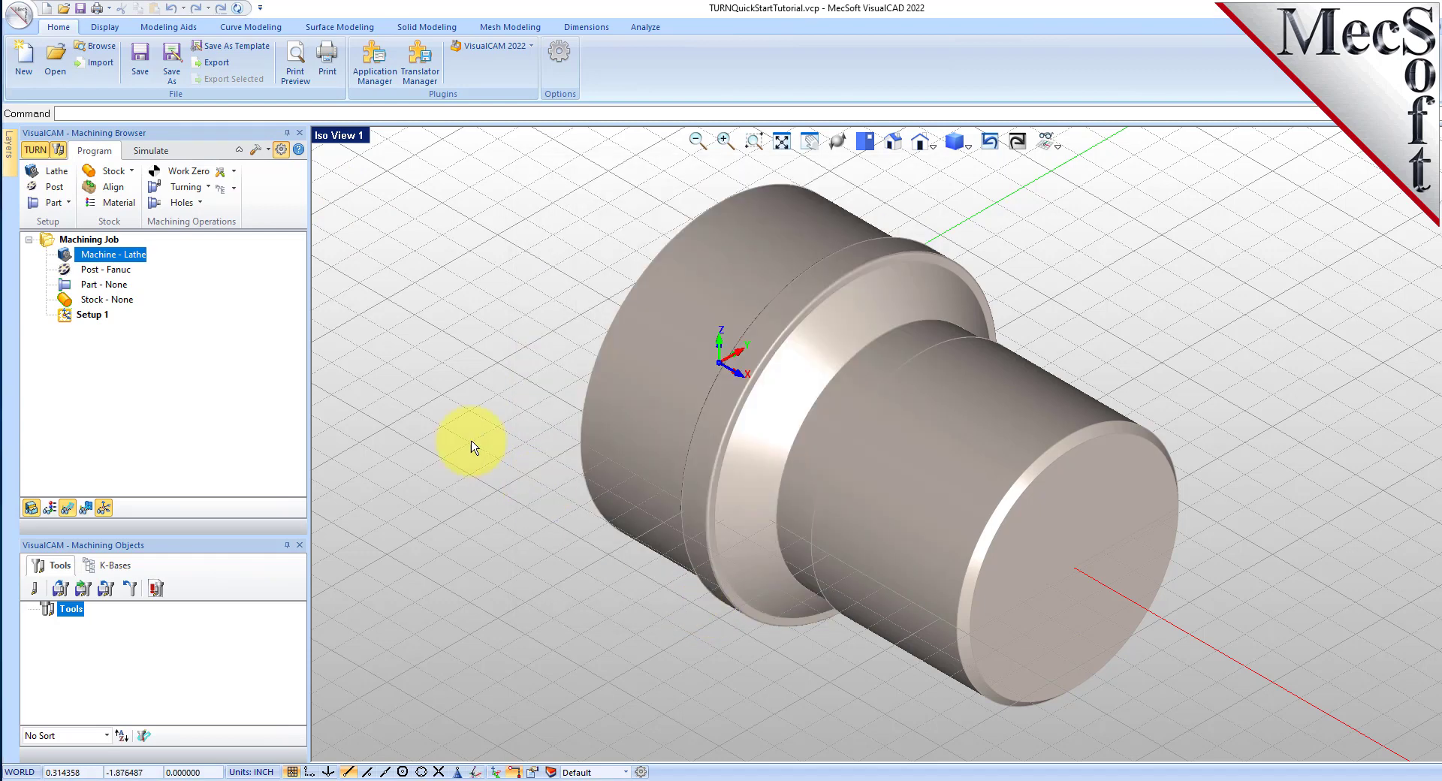
{"action": "left_click", "coordinate": [109, 268]}
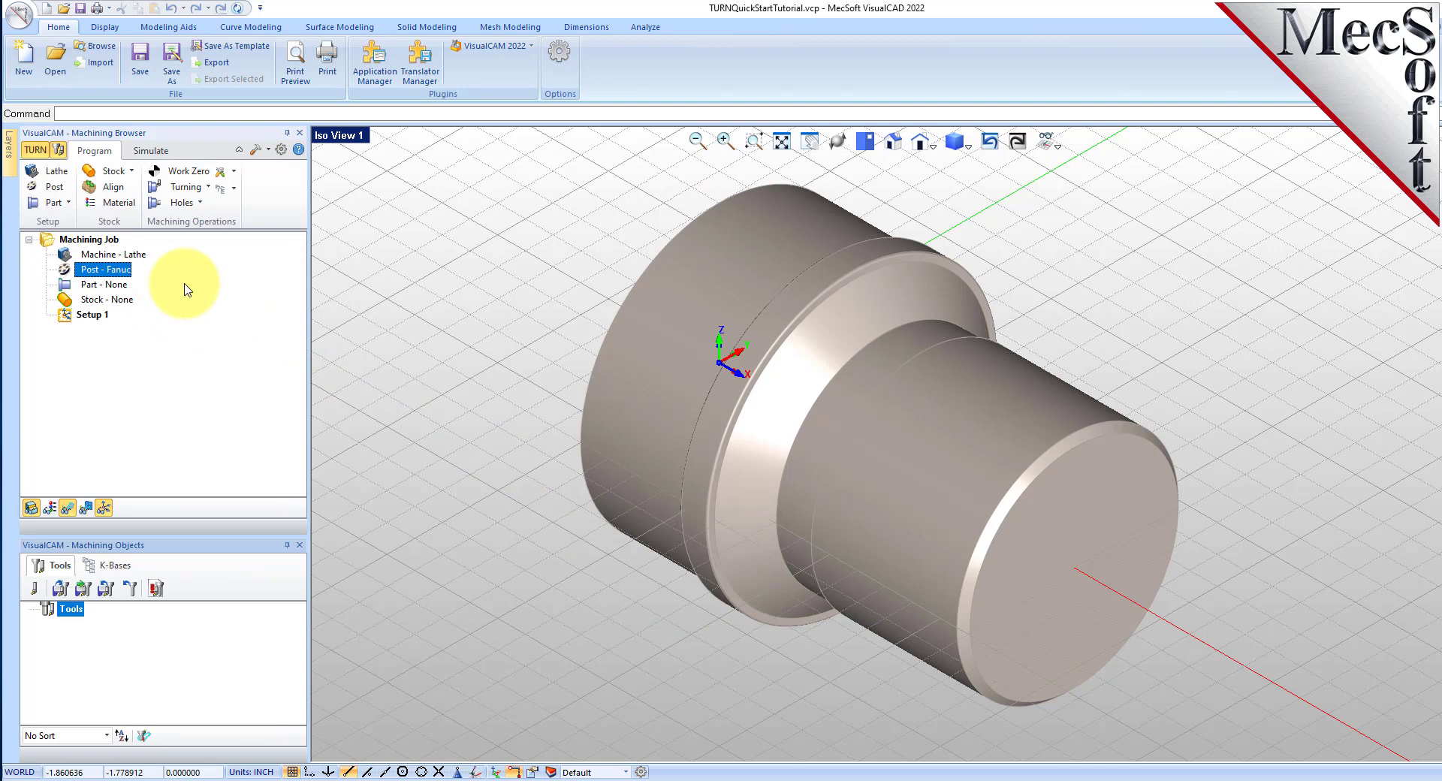
Step: Define the turn part geometry by selecting the whole solid model as the part surface and save the selection
{"action": "left_click", "coordinate": [66, 203]}
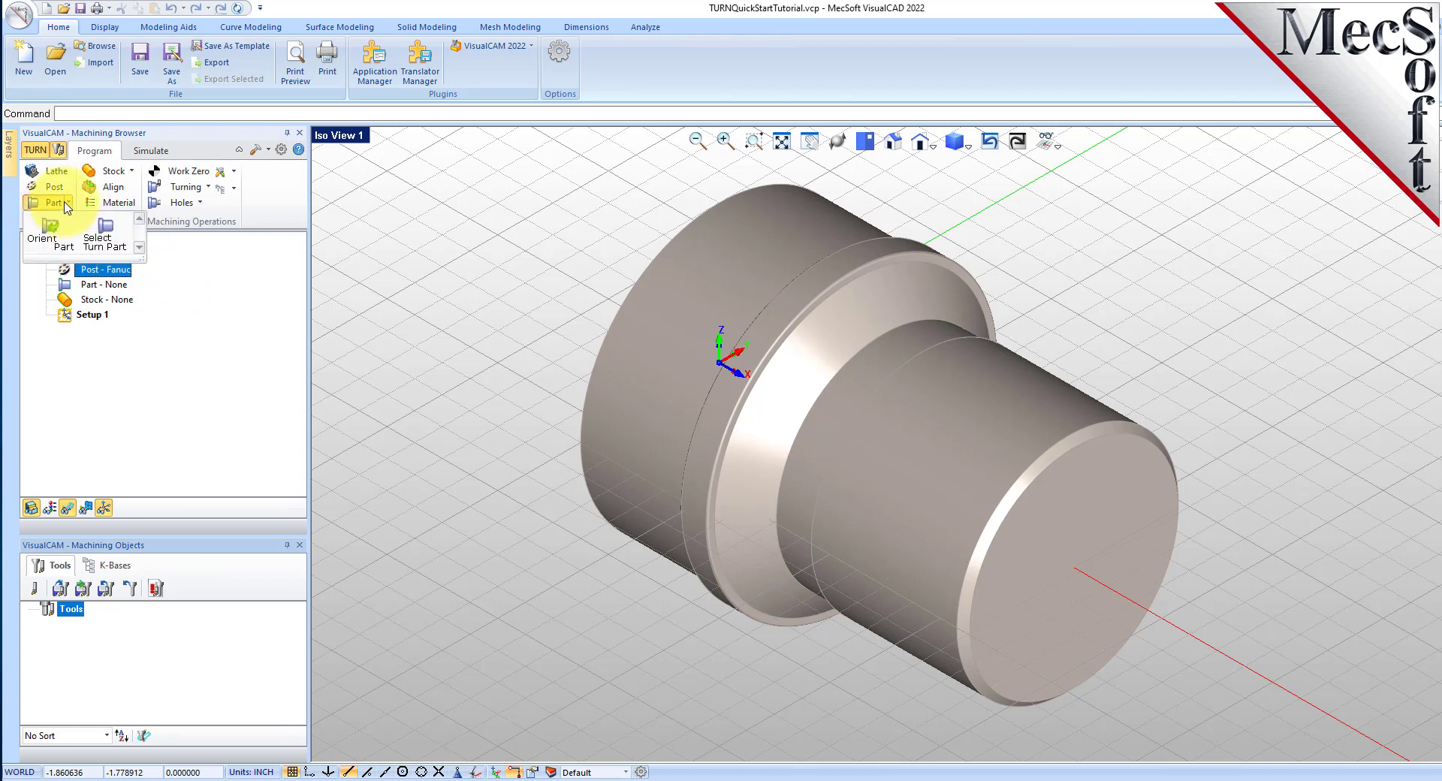
{"action": "left_click", "coordinate": [123, 235]}
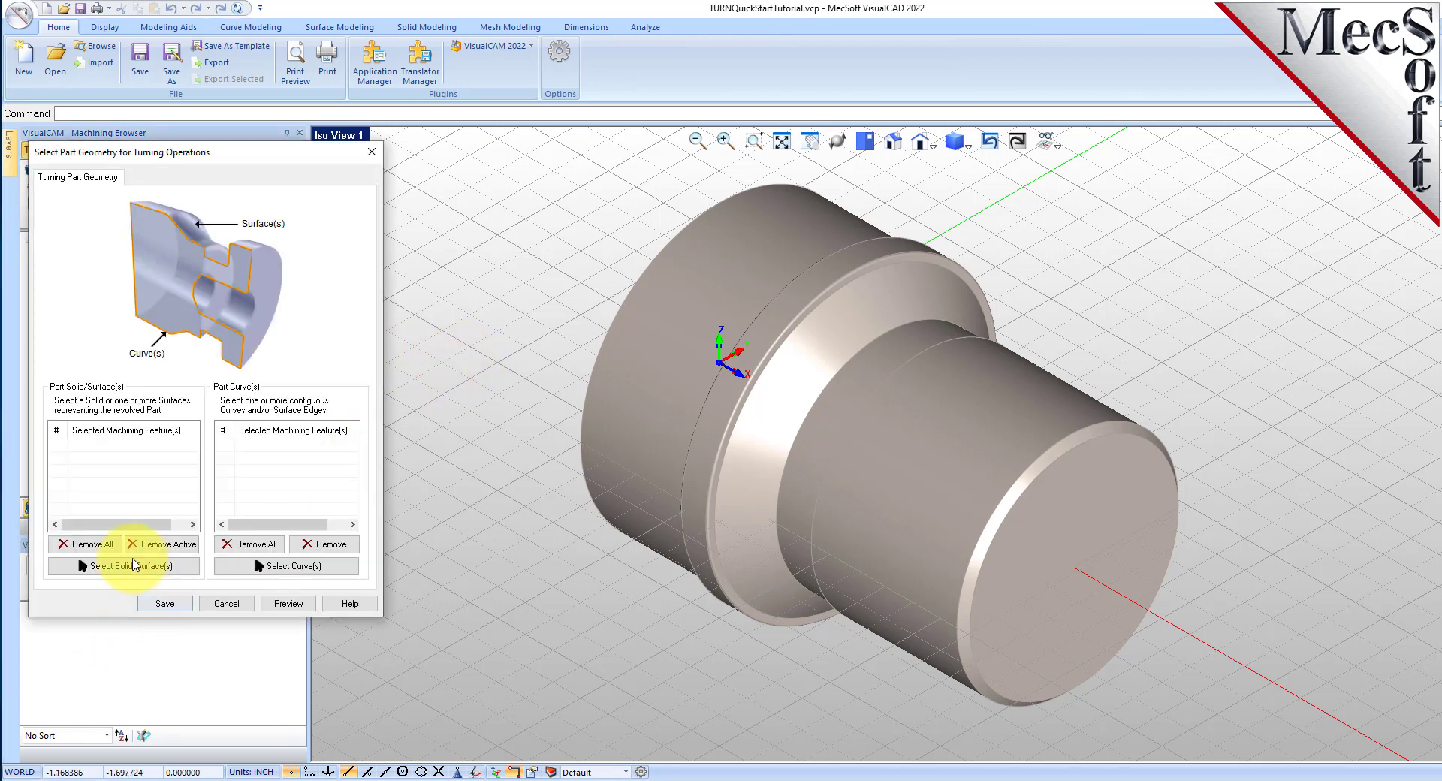
{"action": "left_click", "coordinate": [135, 568]}
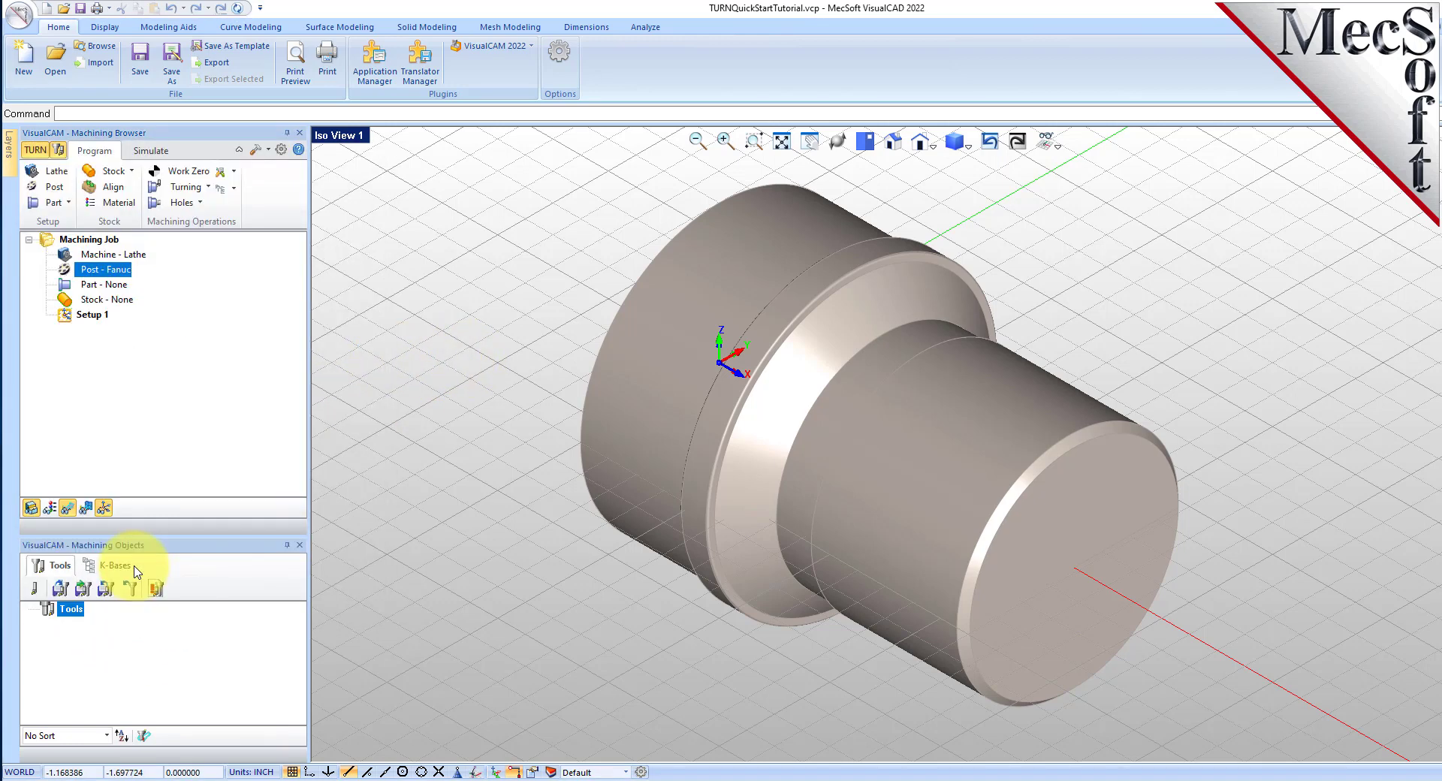
{"action": "scroll", "coordinate": [575, 551], "scroll_direction": "down", "scroll_amount": 3}
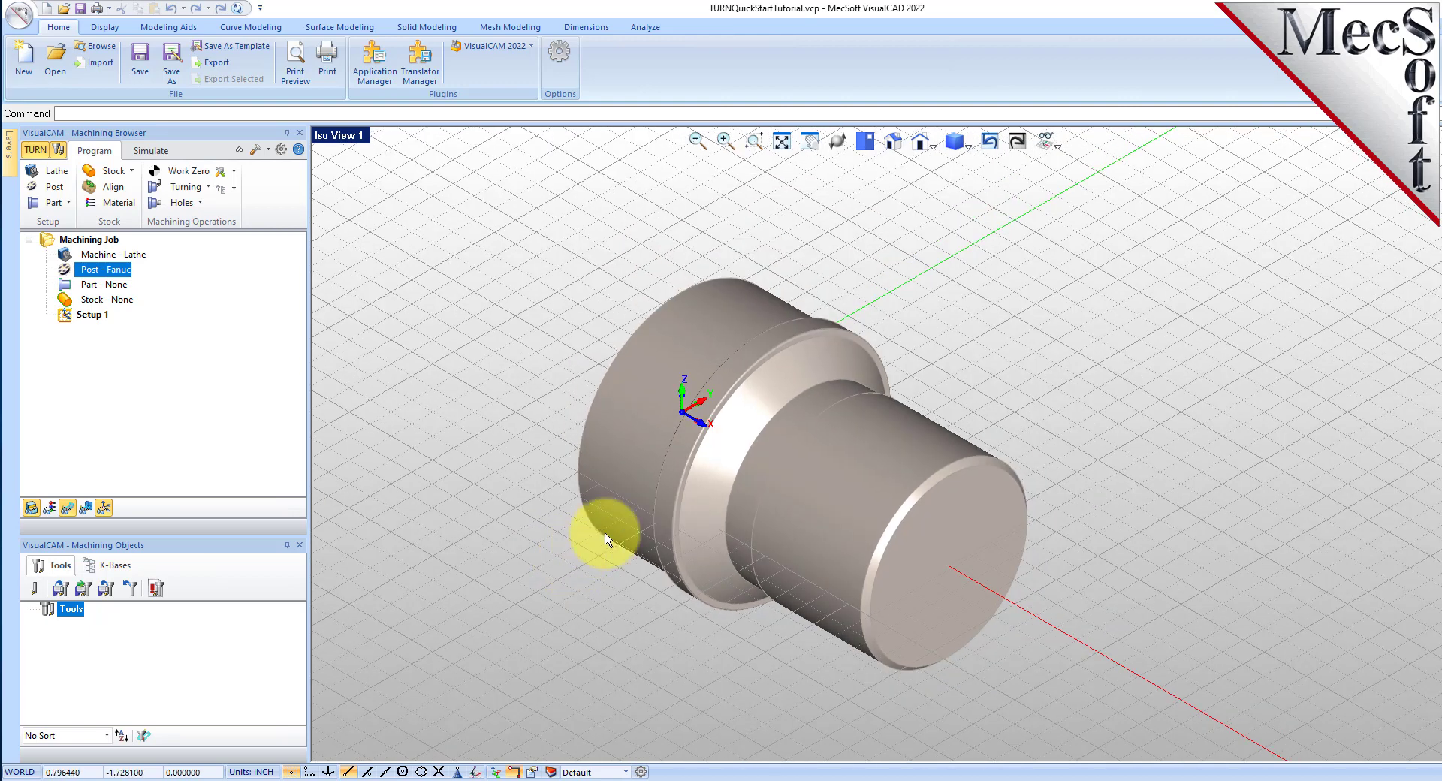
{"action": "left_click_drag", "start_coordinate": [442, 724], "coordinate": [1145, 219]}
{"action": "key", "text": "Return"}
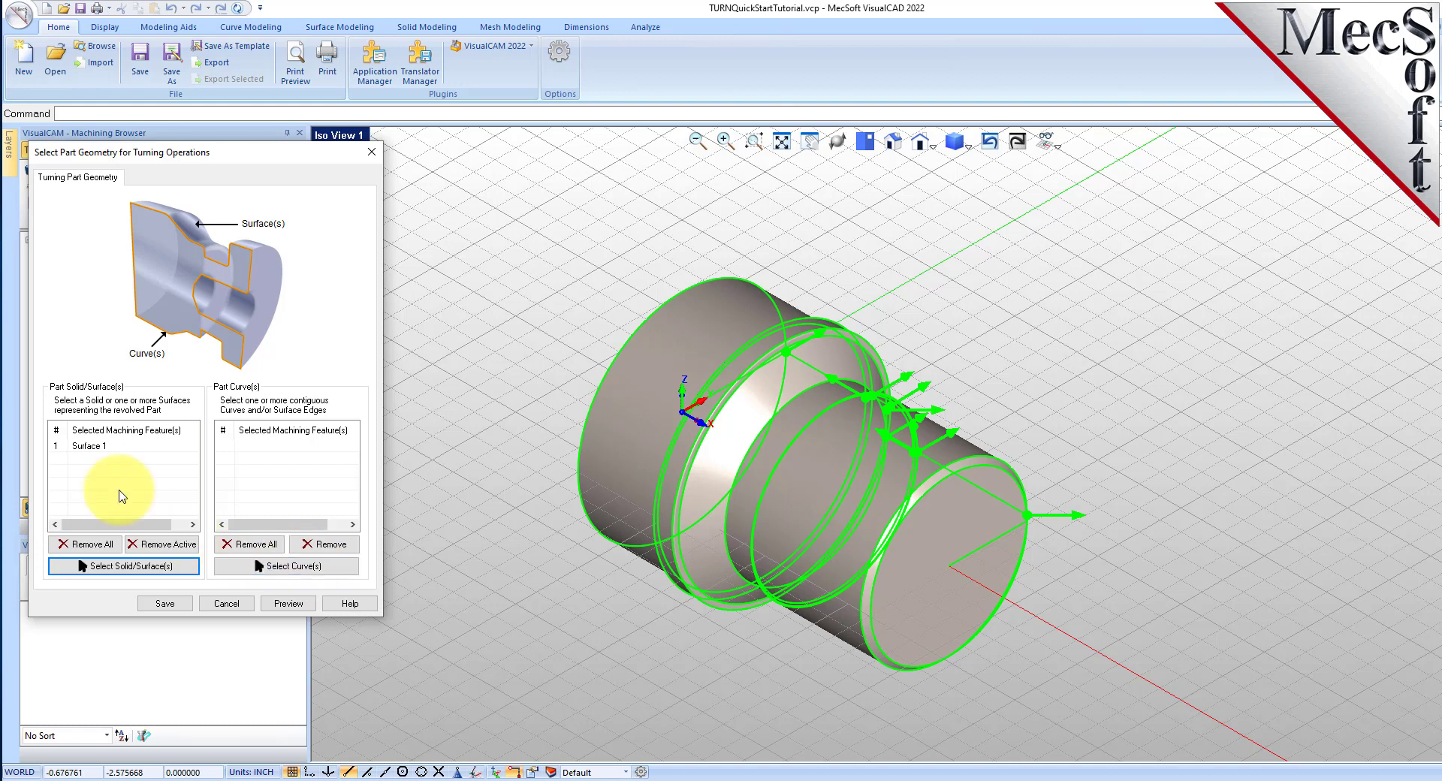
{"action": "left_click", "coordinate": [89, 446]}
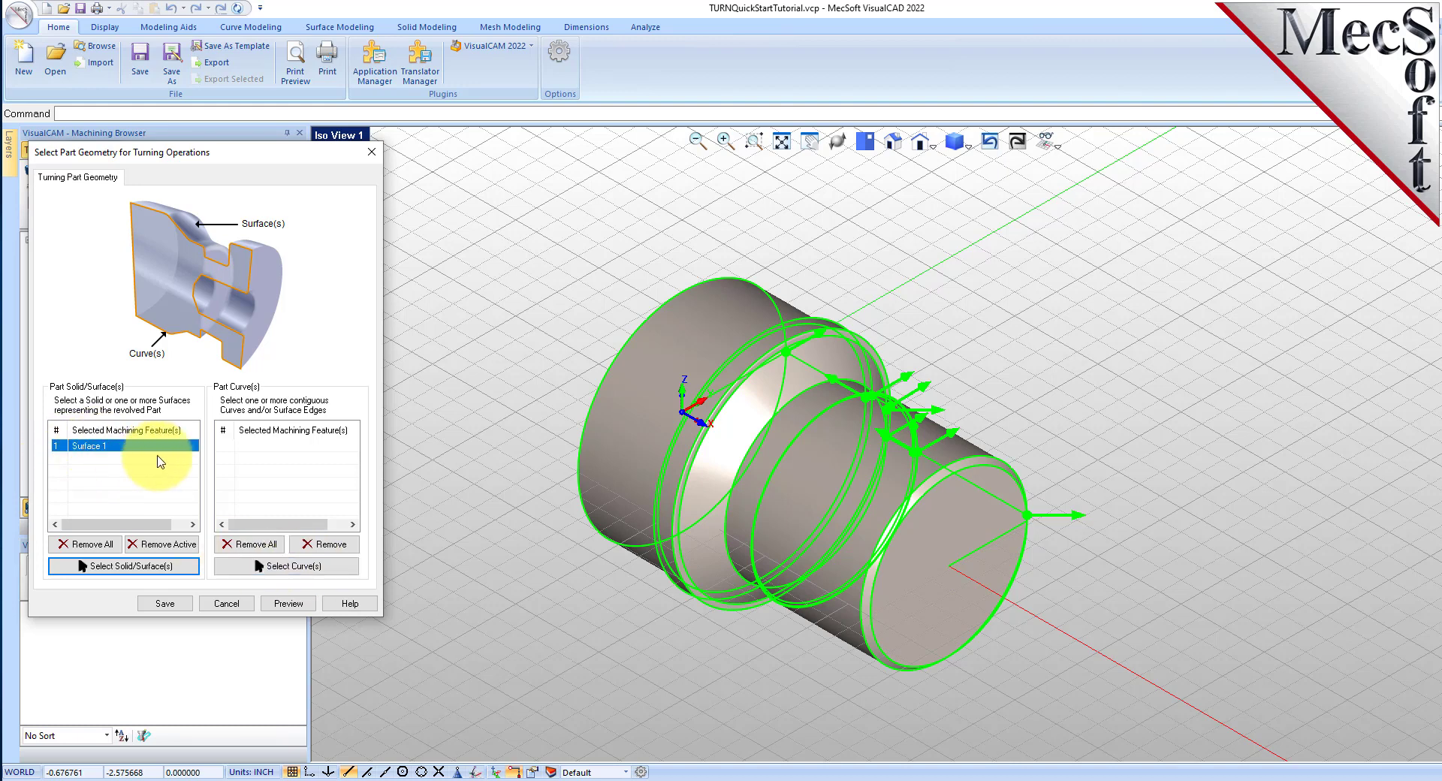
{"action": "left_click", "coordinate": [164, 604]}
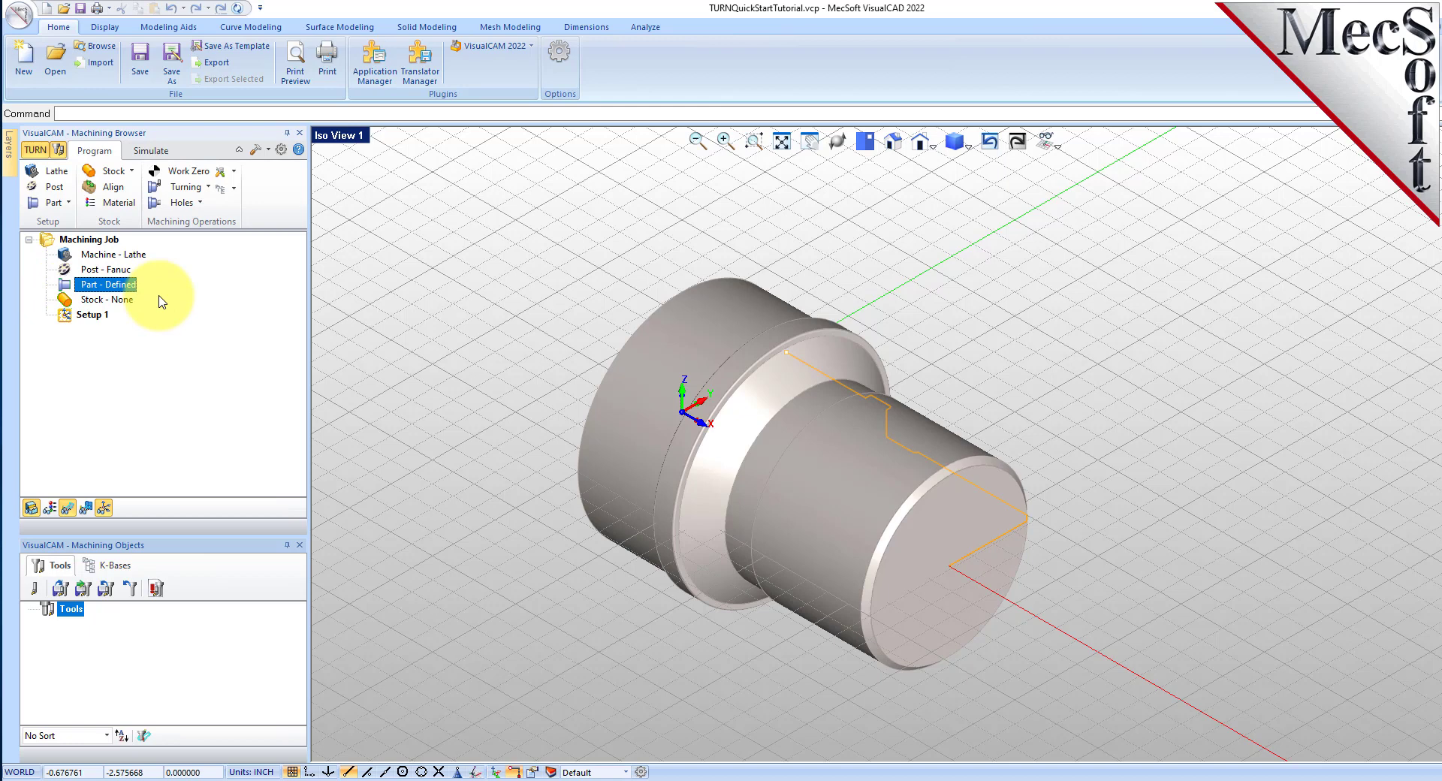
Step: Examine the turning profile along the part in the top view and return to a fitted isometric view
{"action": "left_click", "coordinate": [865, 141]}
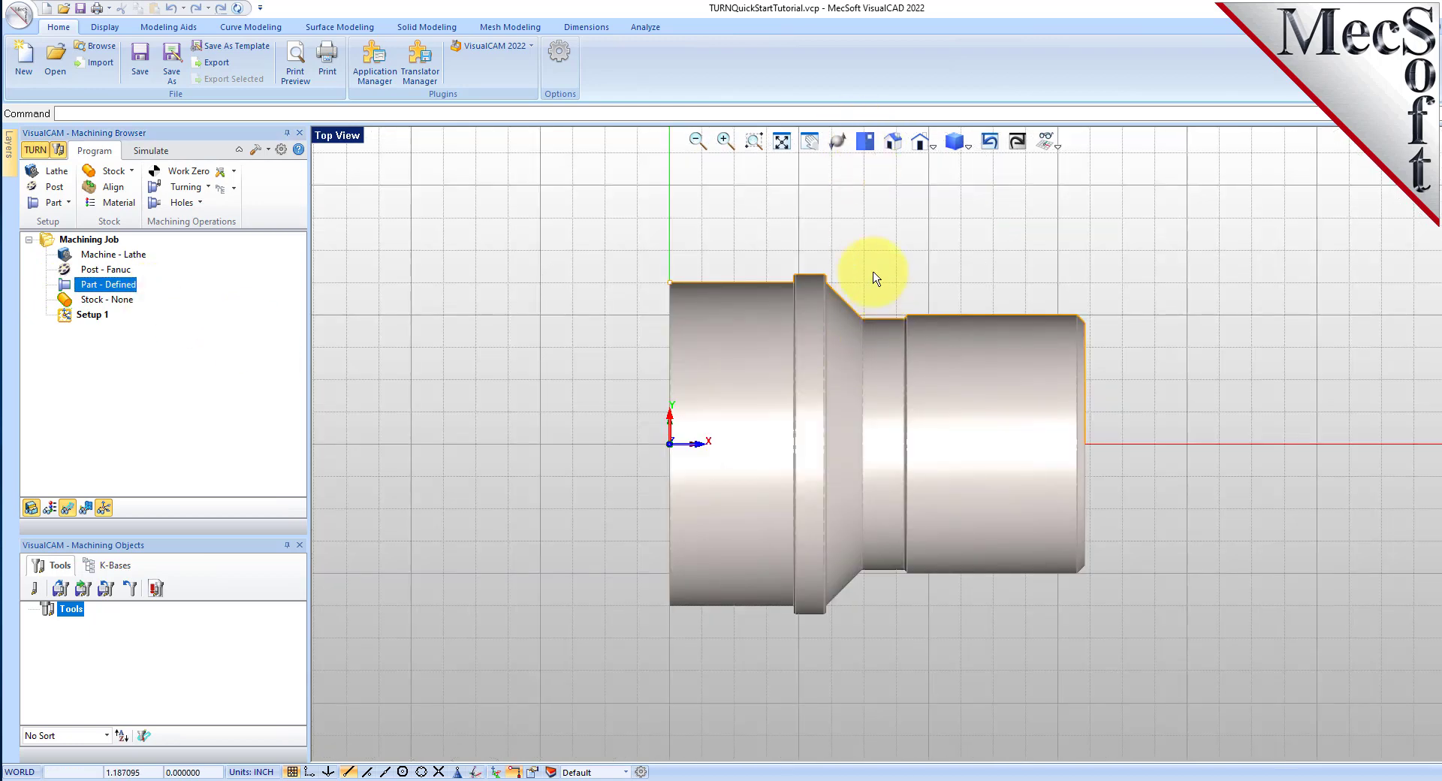
{"action": "scroll", "coordinate": [885, 289], "scroll_direction": "up", "scroll_amount": 4}
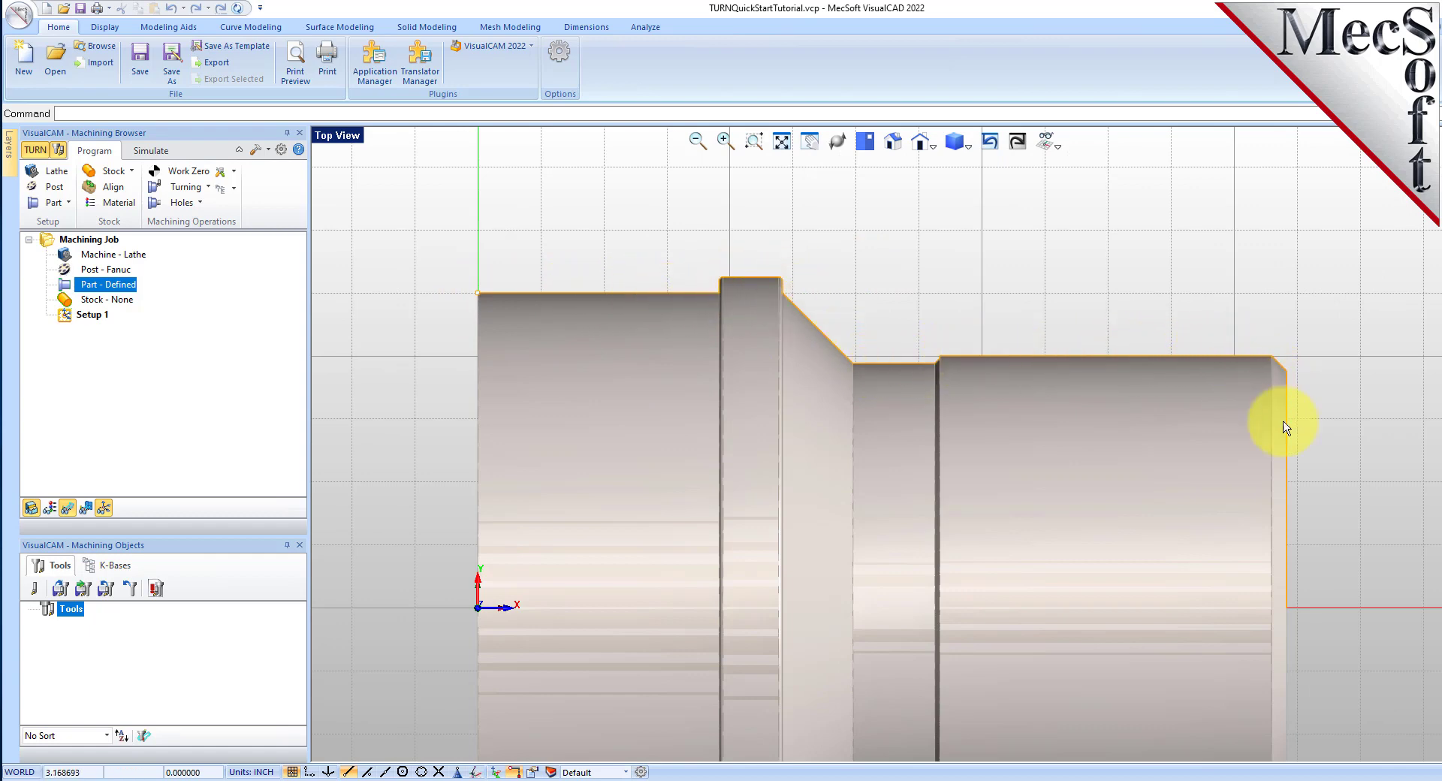
{"action": "left_click", "coordinate": [893, 141]}
{"action": "left_click", "coordinate": [782, 141]}
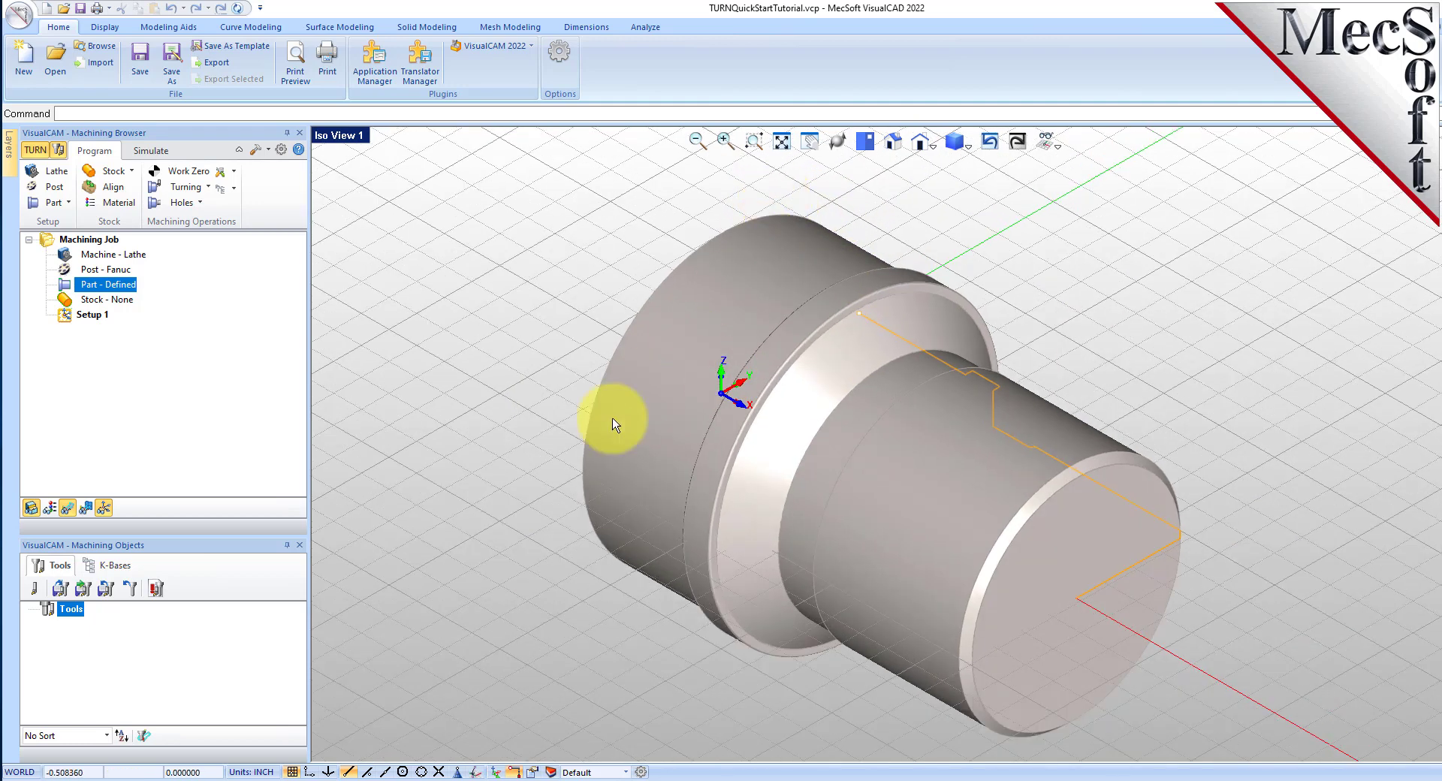
{"action": "scroll", "coordinate": [558, 267], "scroll_direction": "down", "scroll_amount": 1}
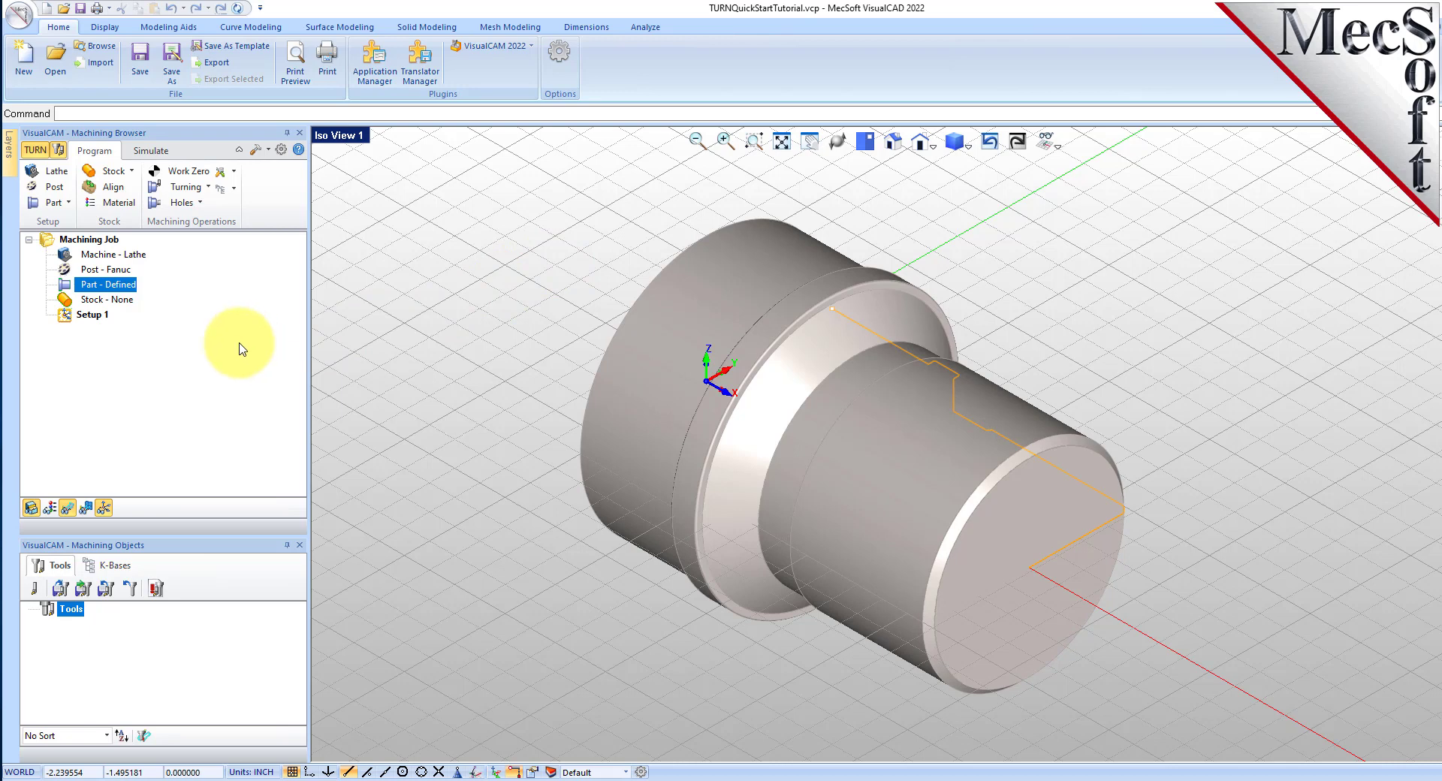
Step: Create a cylindrical stock with outer radius 1.5 and length 3.25 inches, and check it by toggling its visibility
{"action": "left_click", "coordinate": [133, 174]}
{"action": "left_click", "coordinate": [201, 199]}
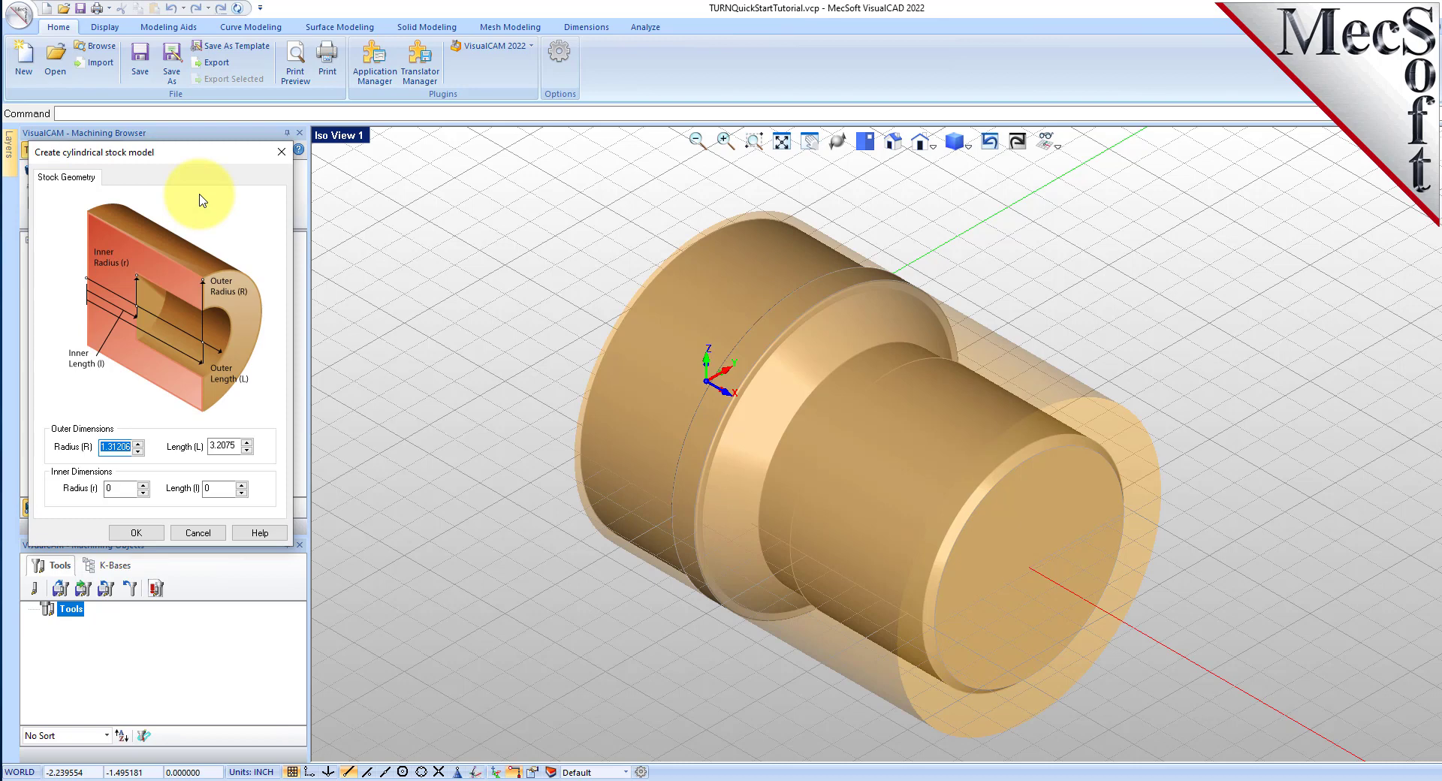
{"action": "left_click", "coordinate": [117, 451]}
{"action": "double_click", "coordinate": [117, 451]}
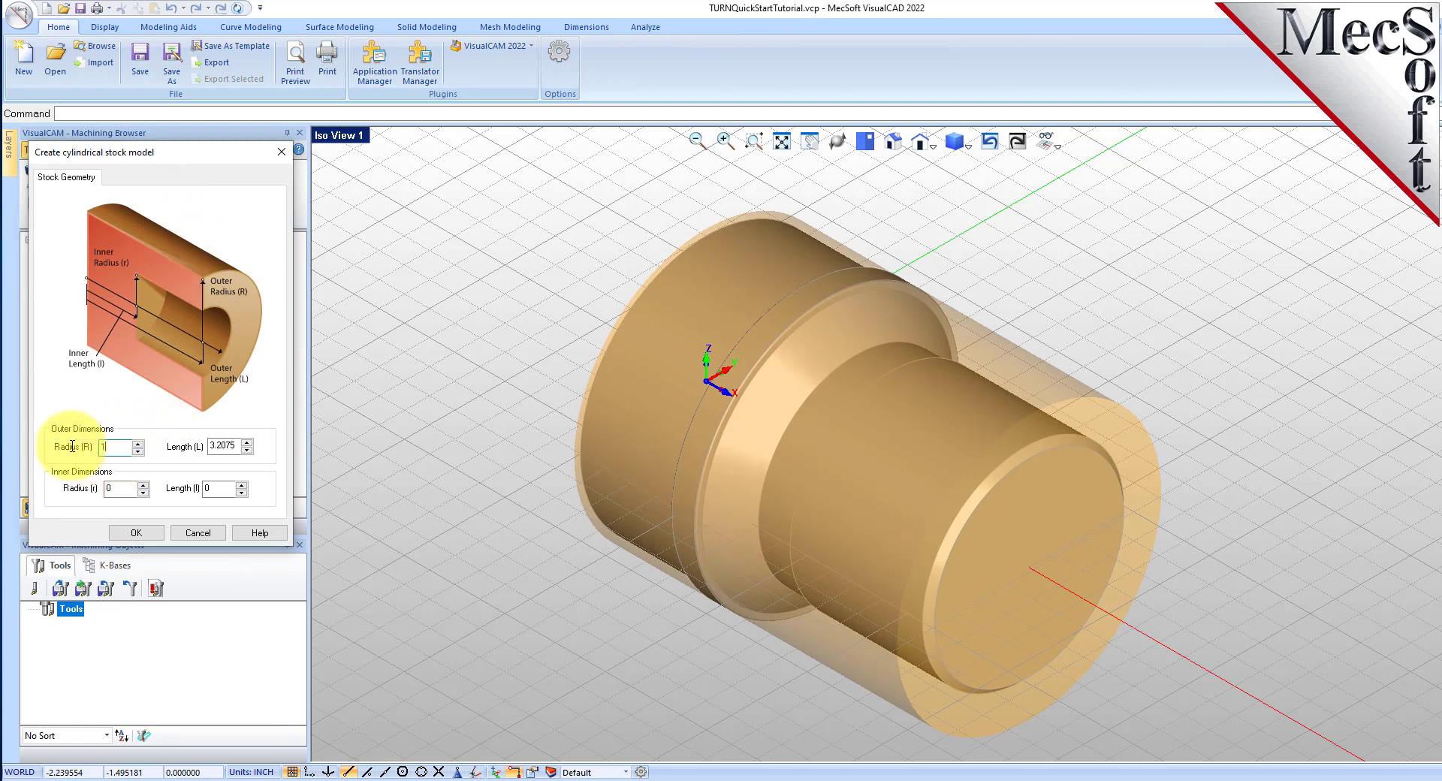
{"action": "left_click", "coordinate": [230, 447]}
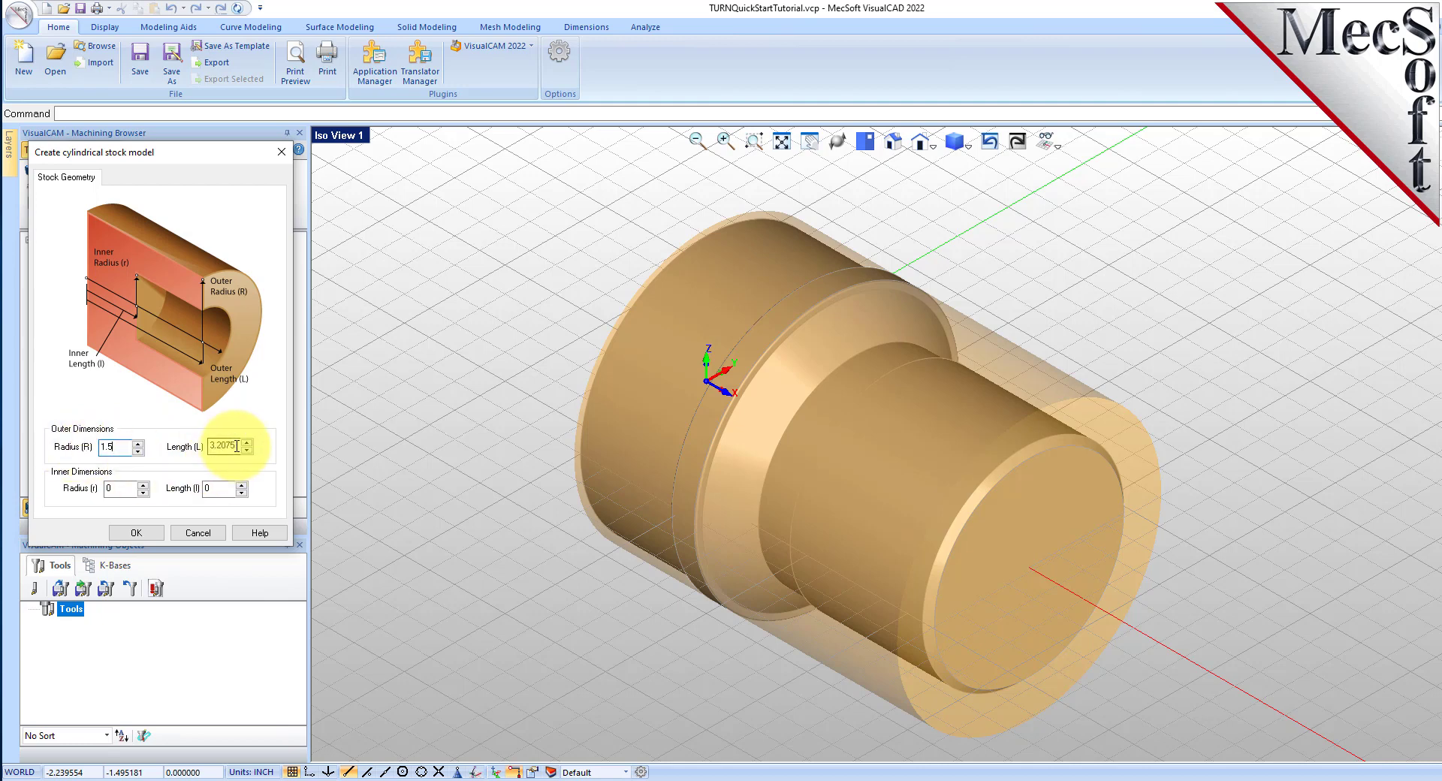
{"action": "double_click", "coordinate": [236, 448]}
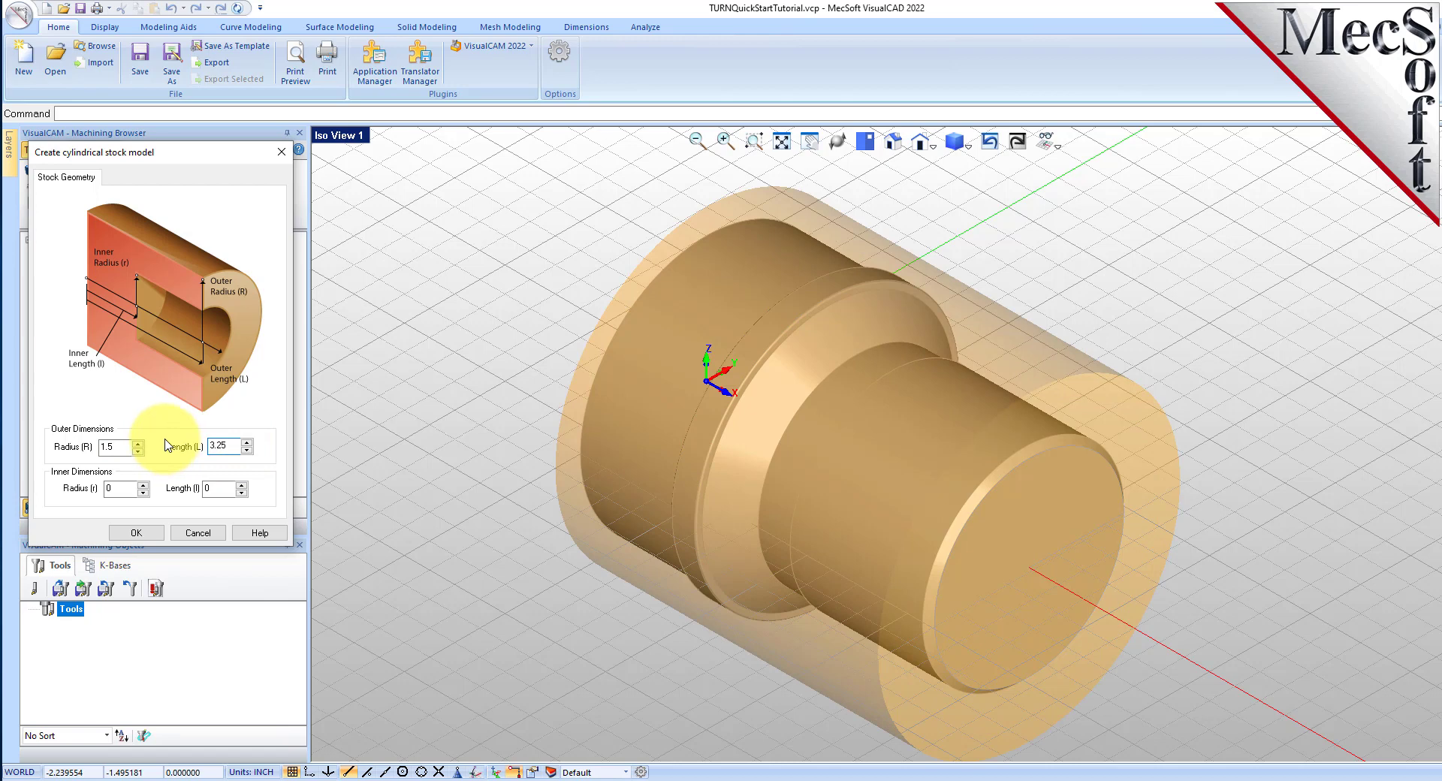
{"action": "left_click", "coordinate": [135, 532]}
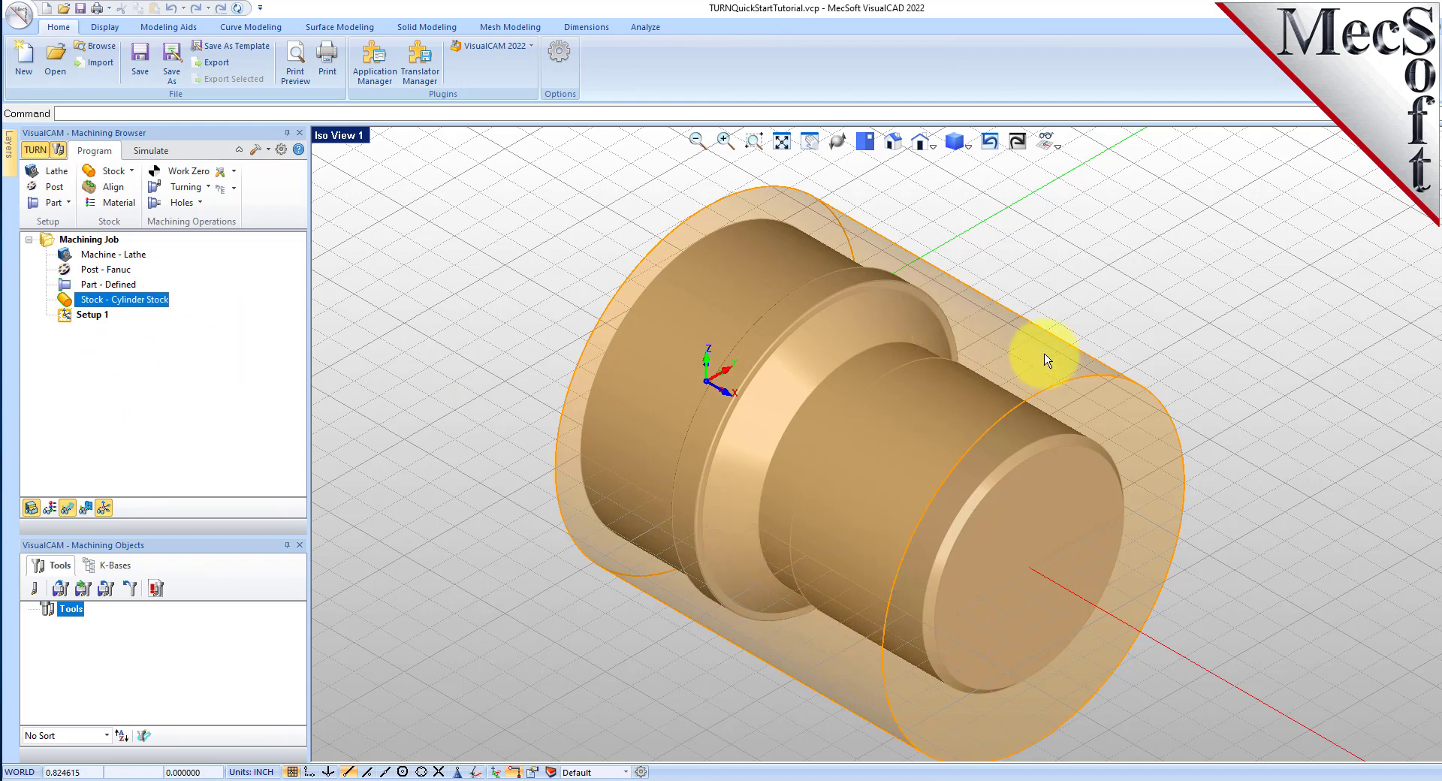
{"action": "left_click", "coordinate": [30, 508]}
{"action": "left_click", "coordinate": [31, 509]}
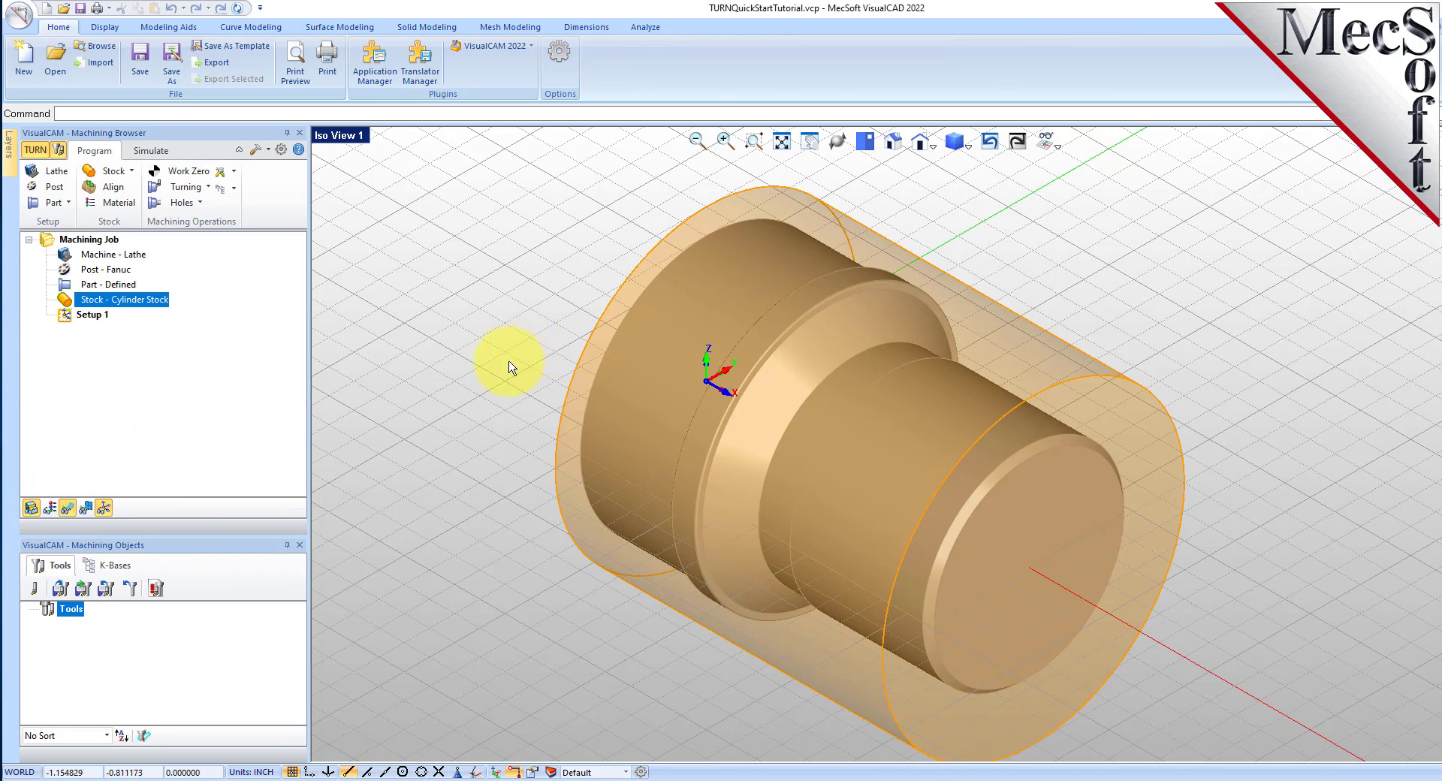
Step: Align the stock about the part with Right Z alignment, after previewing the Center and Left options
{"action": "scroll", "coordinate": [518, 308], "scroll_direction": "down", "scroll_amount": 1}
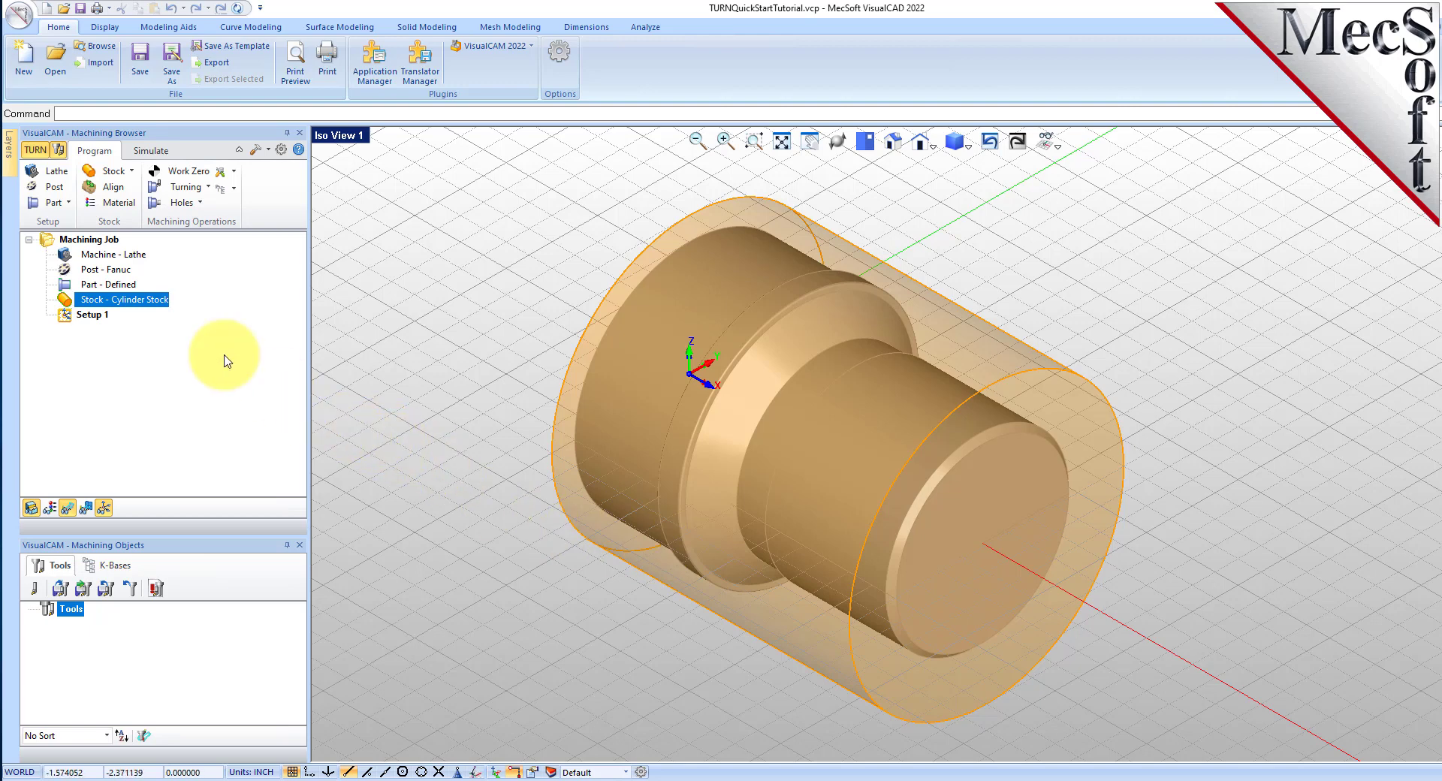
{"action": "left_click", "coordinate": [109, 186]}
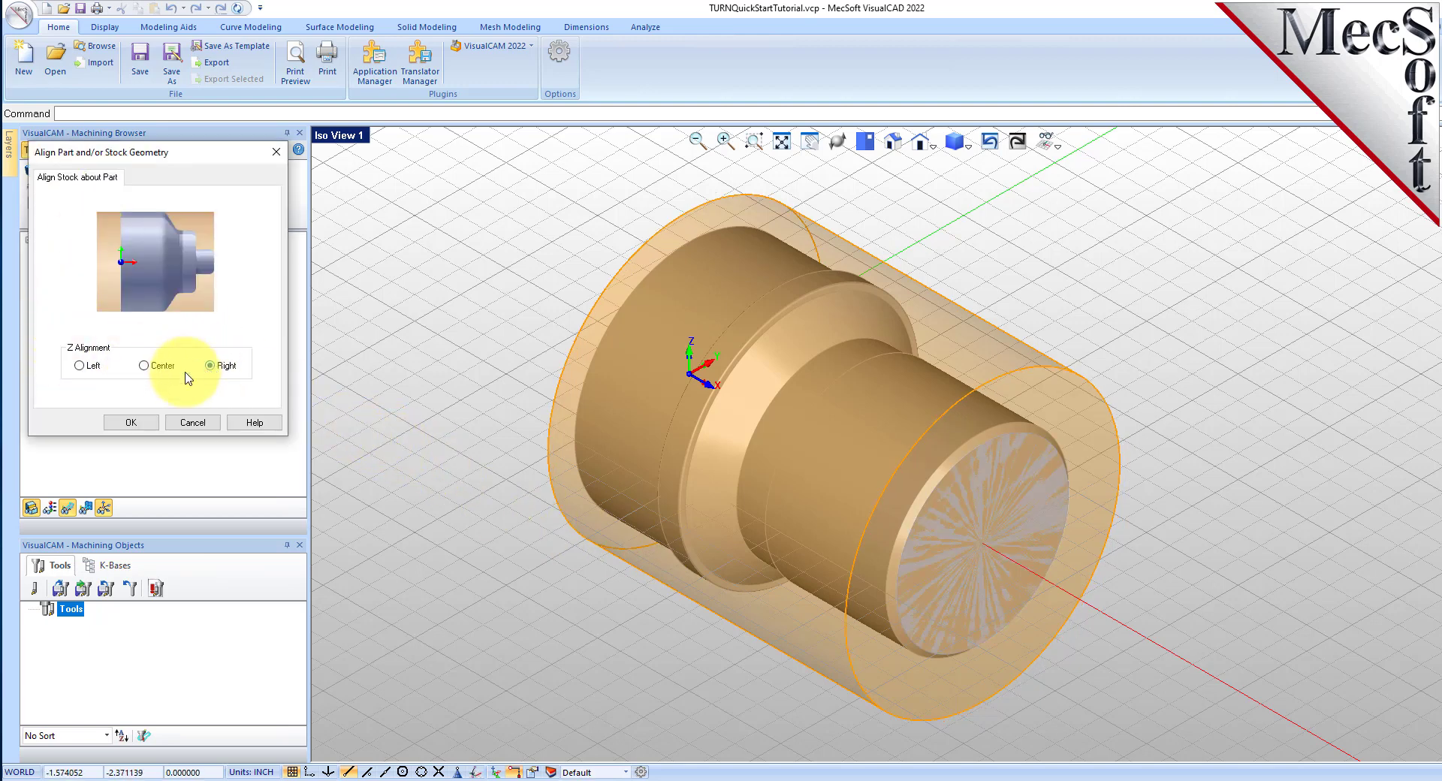
{"action": "left_click", "coordinate": [145, 365]}
{"action": "left_click", "coordinate": [79, 366]}
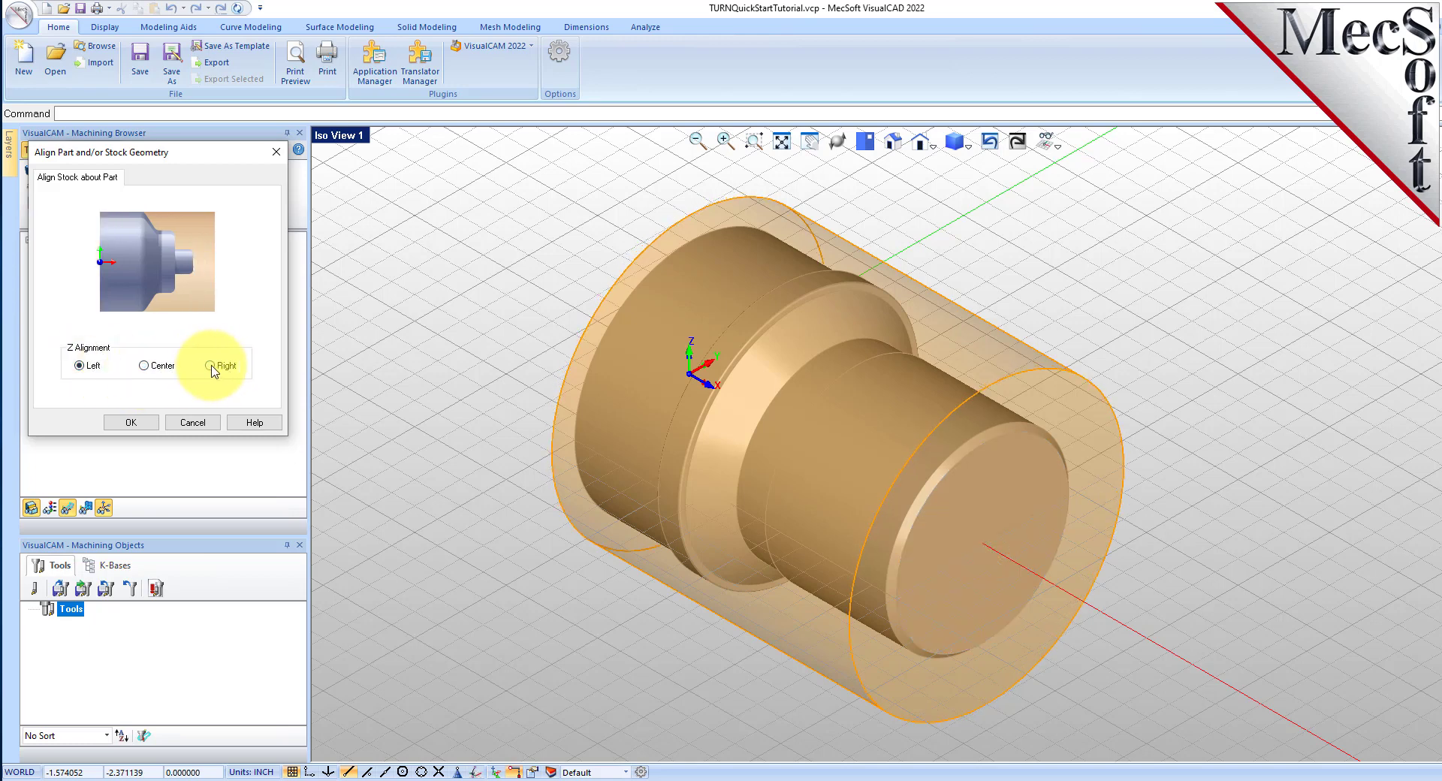
{"action": "left_click", "coordinate": [210, 365]}
{"action": "left_click", "coordinate": [131, 422]}
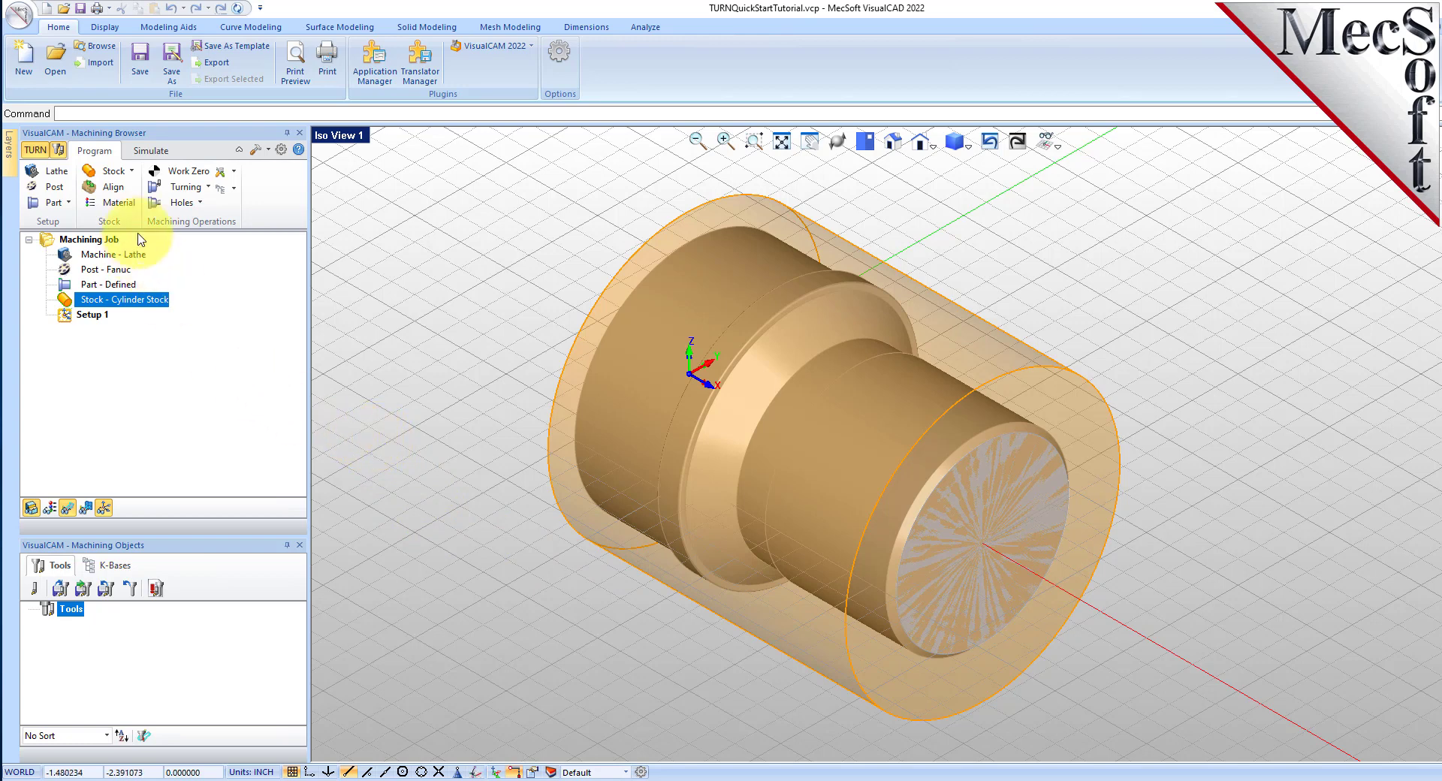
Step: Set the stock material to ALUMINUM - 6061
{"action": "left_click", "coordinate": [119, 203]}
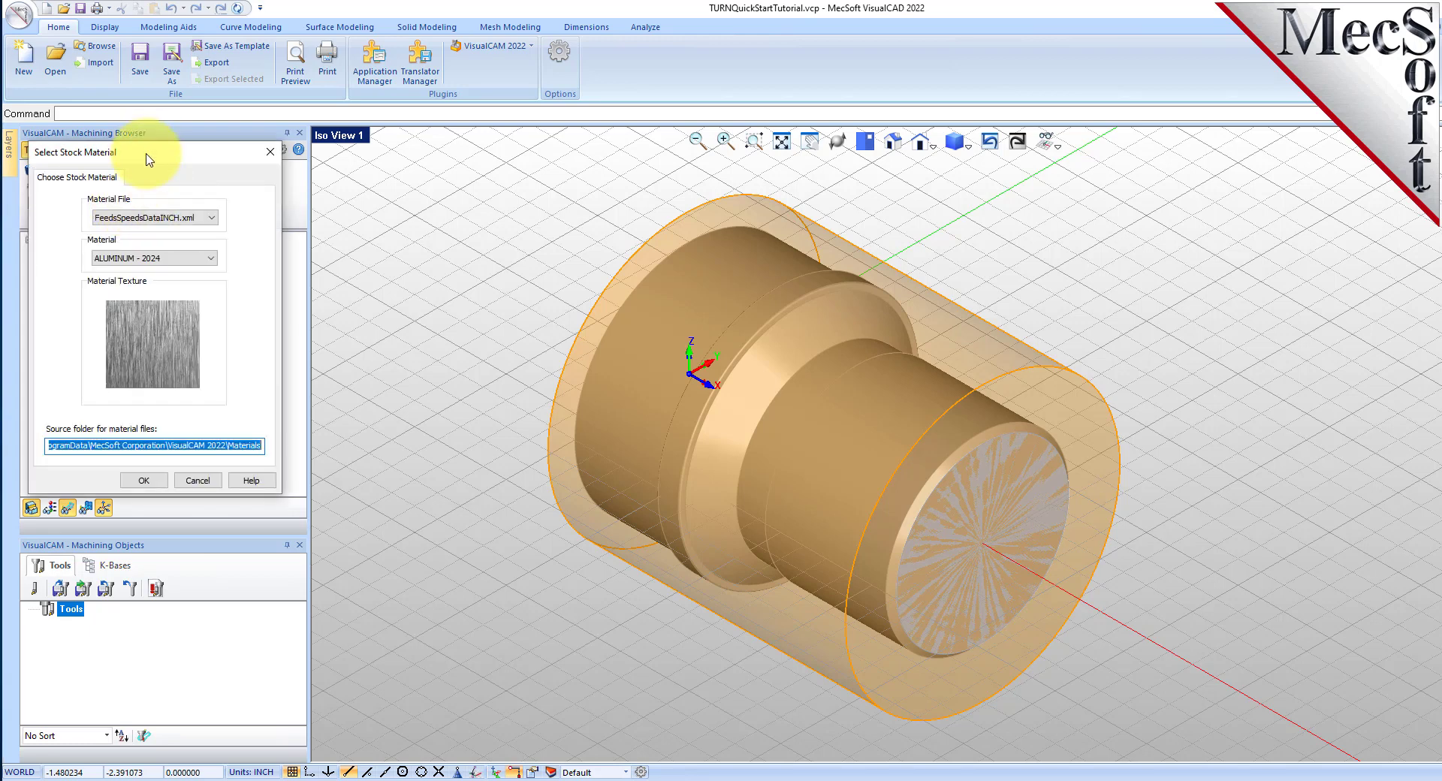
{"action": "left_click_drag", "start_coordinate": [192, 150], "coordinate": [336, 202]}
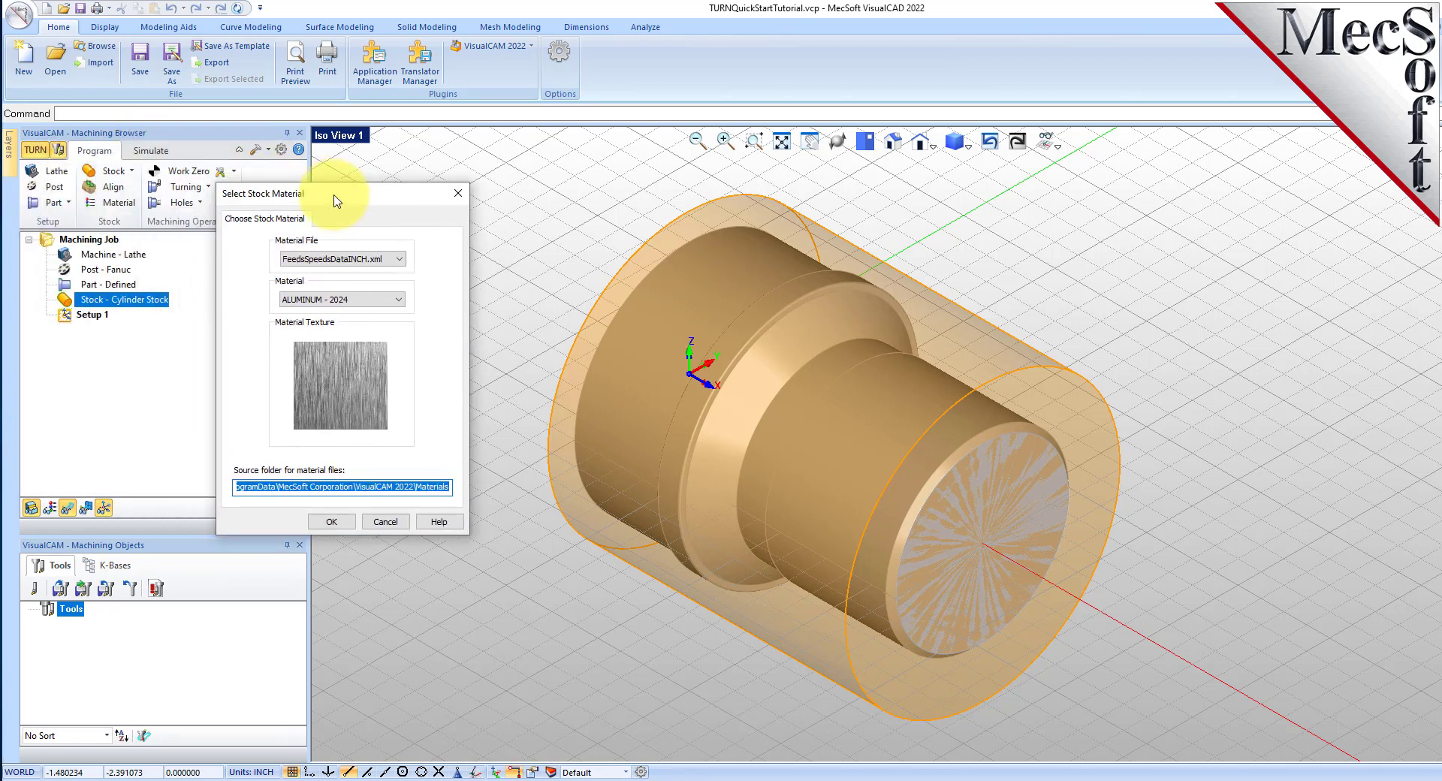
{"action": "left_click", "coordinate": [398, 300]}
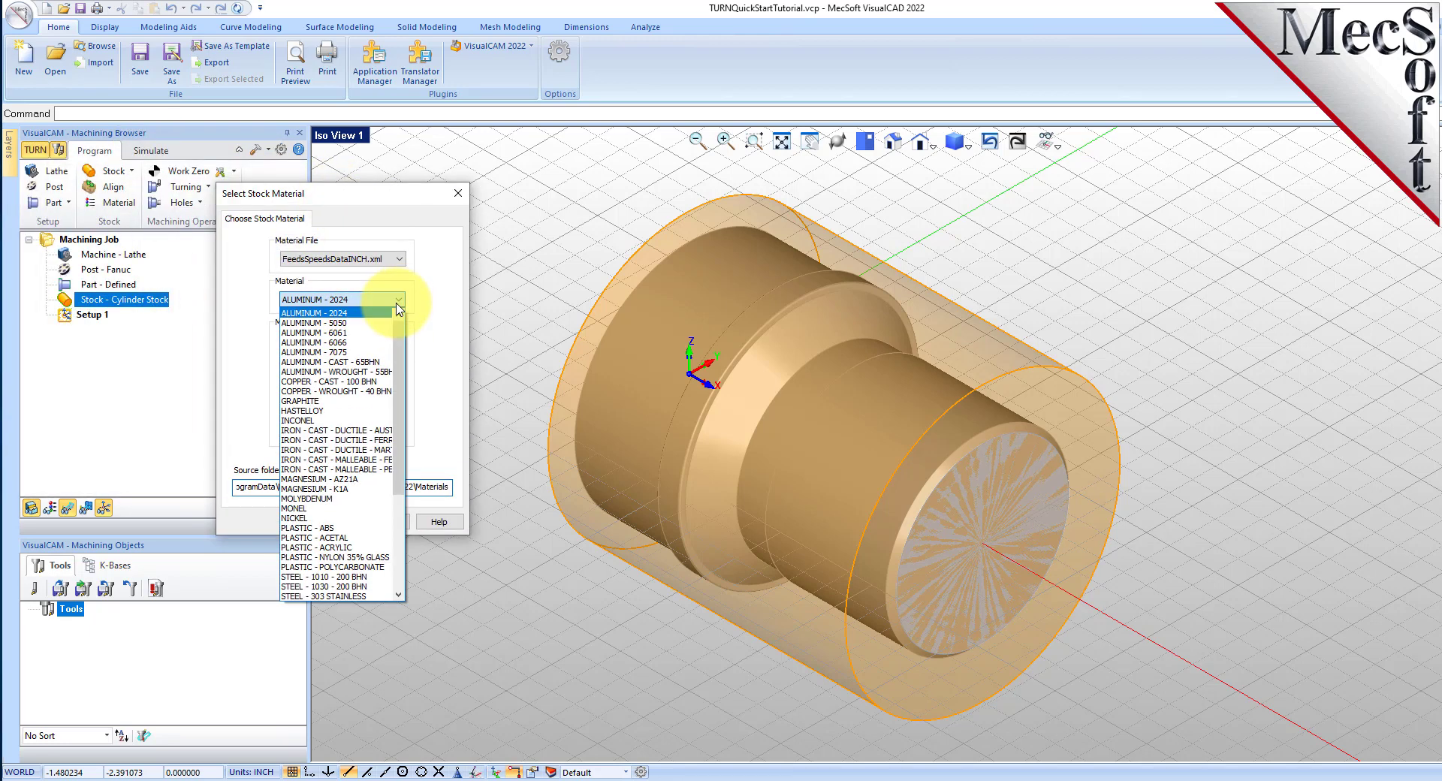
{"action": "left_click", "coordinate": [353, 333]}
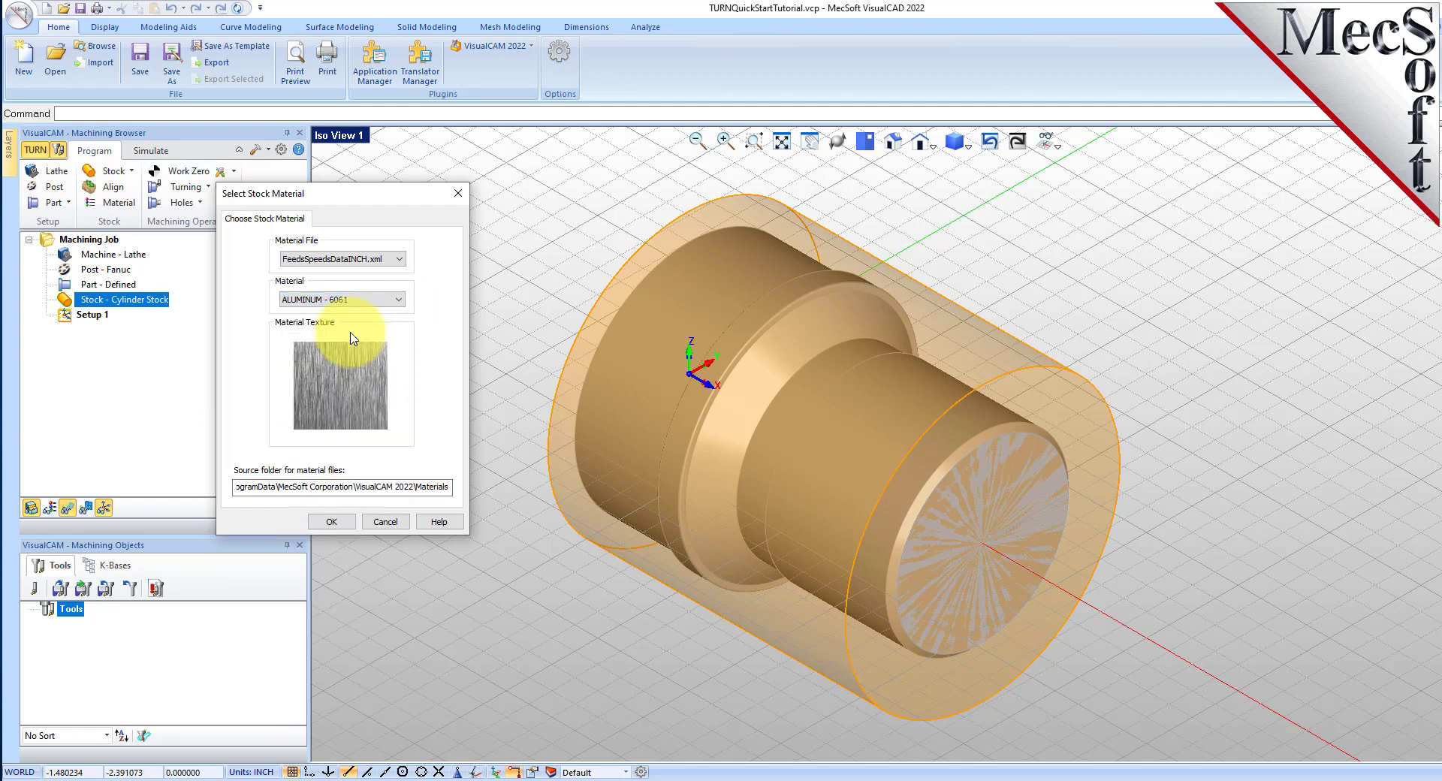
{"action": "left_click", "coordinate": [333, 523]}
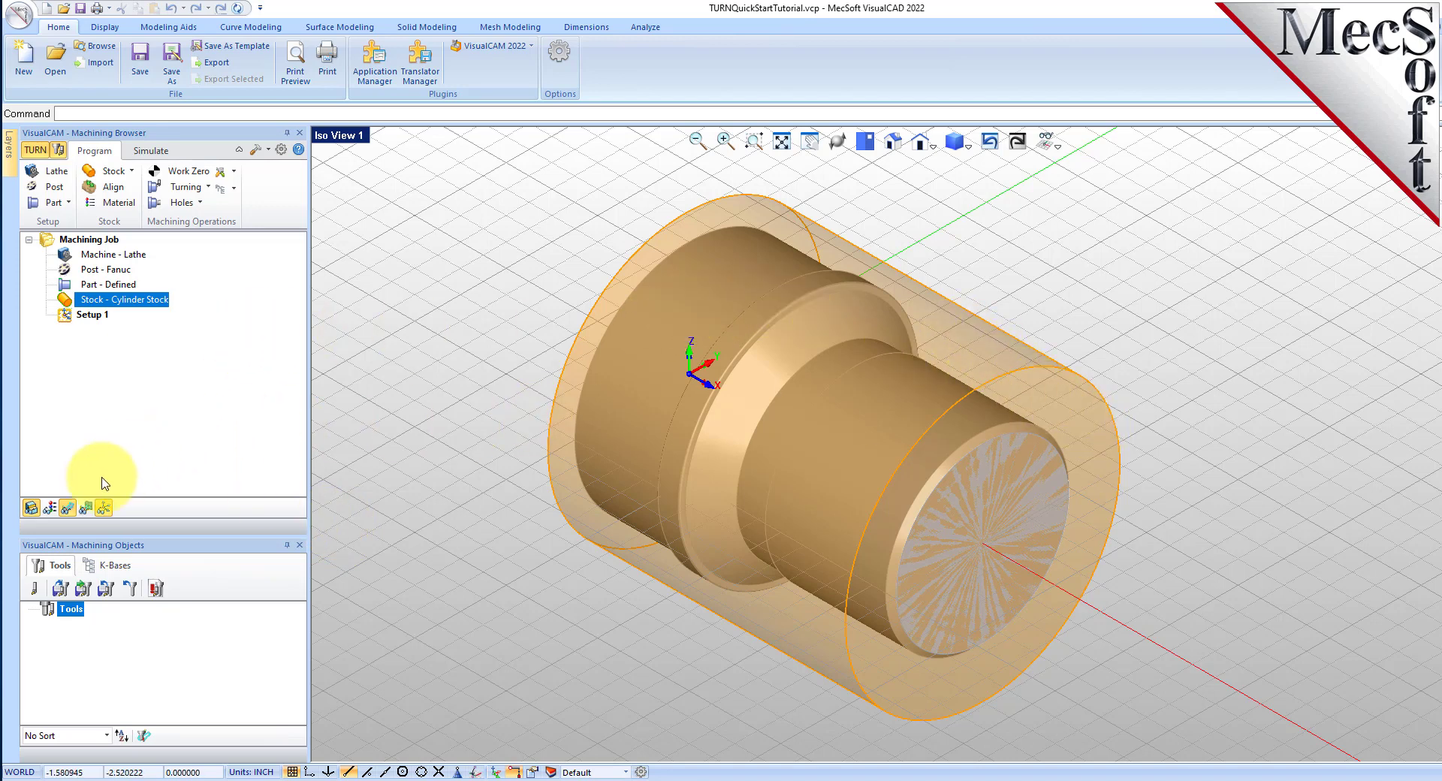
Step: Toggle the material texture display and leave it switched on for the part and stock
{"action": "left_click", "coordinate": [49, 508]}
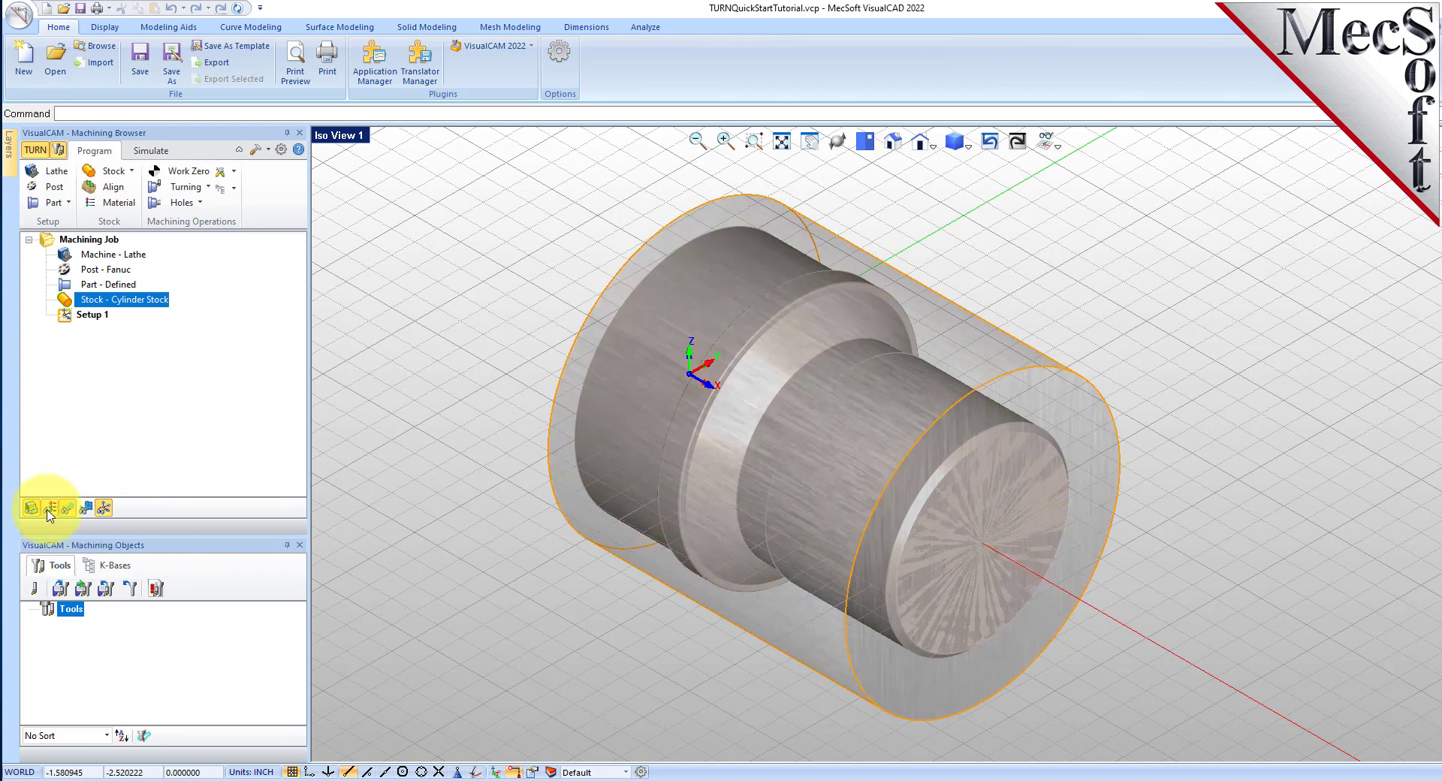
{"action": "left_click", "coordinate": [49, 508]}
{"action": "left_click", "coordinate": [48, 508]}
{"action": "left_click", "coordinate": [49, 509]}
{"action": "left_click", "coordinate": [49, 509]}
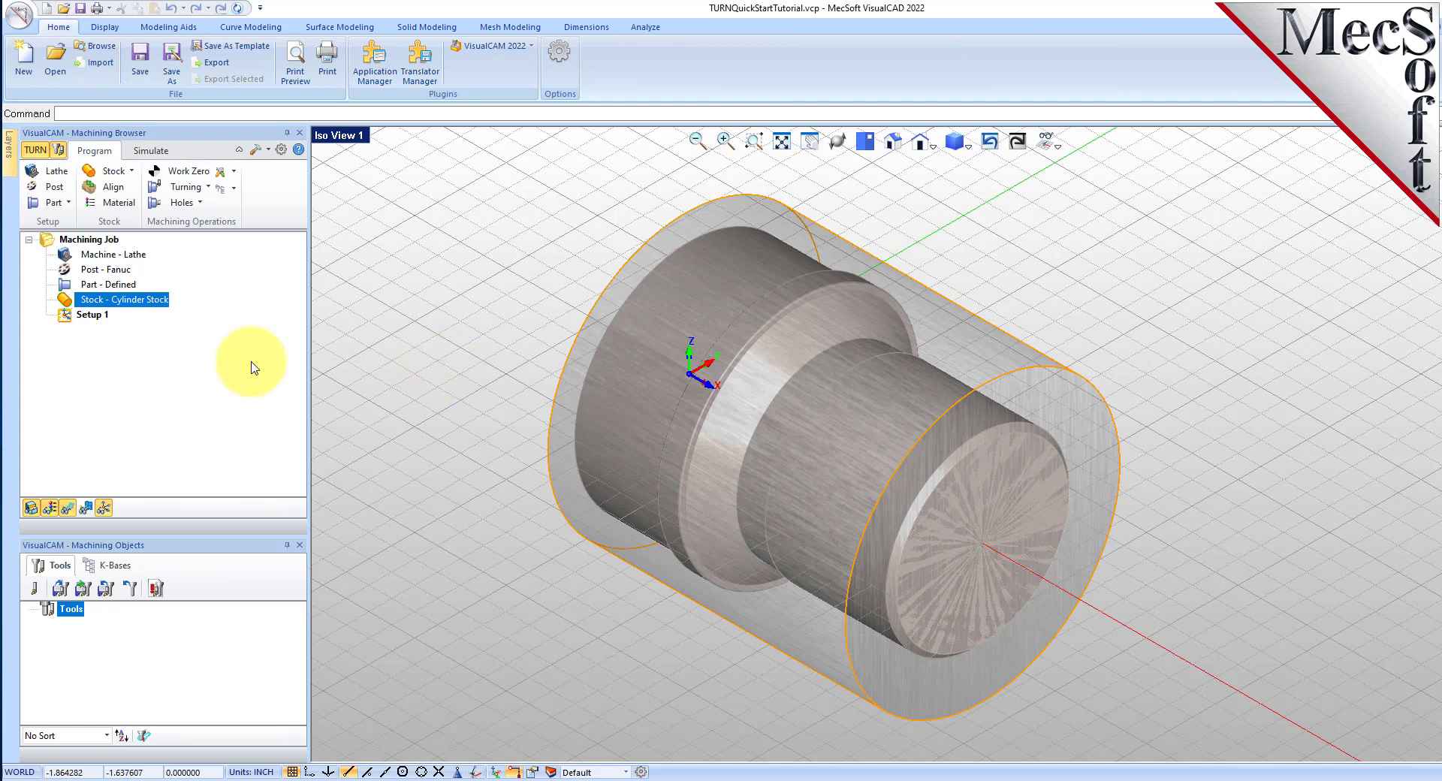
Step: Select Setup 1 in the machining job and hide the world coordinate system
{"action": "left_click", "coordinate": [88, 315]}
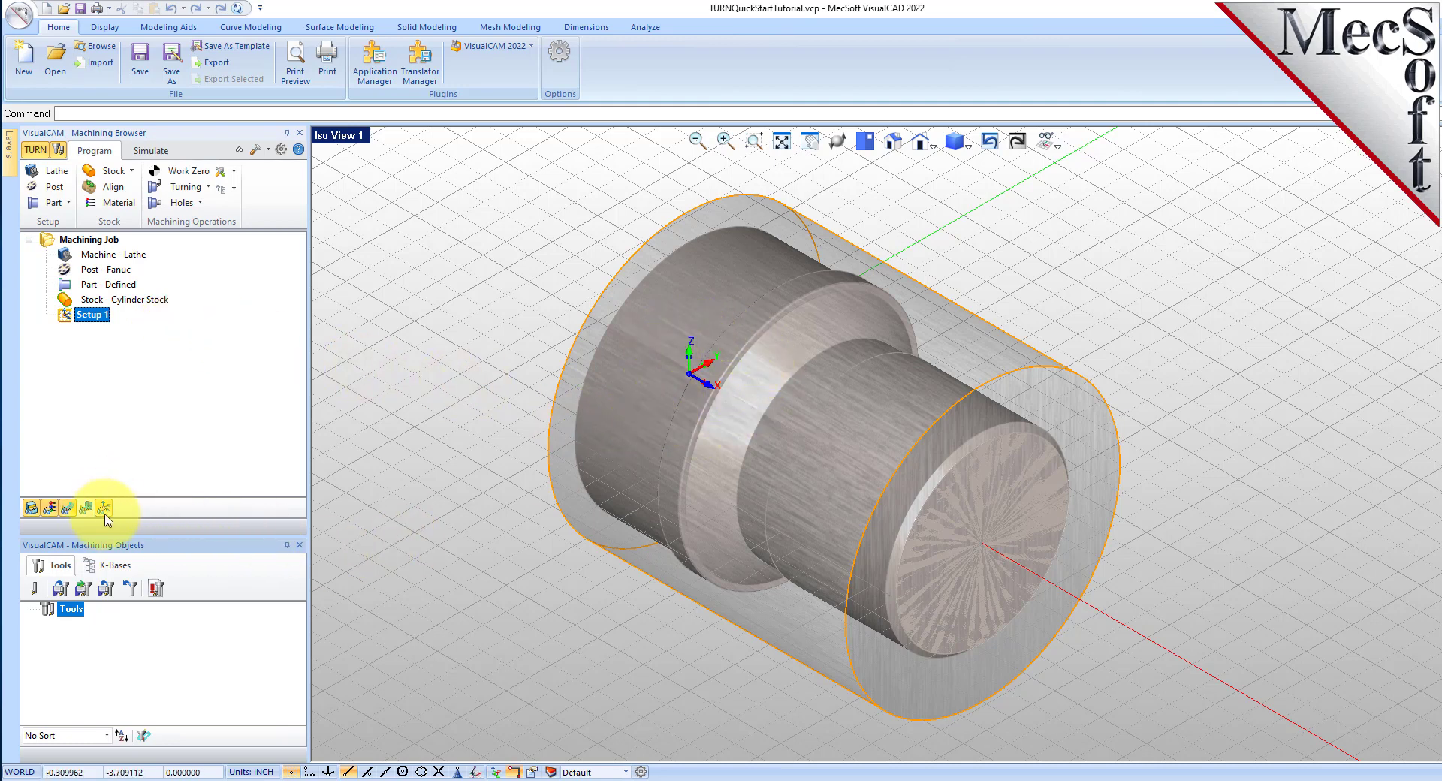
{"action": "left_click", "coordinate": [1057, 146]}
{"action": "left_click", "coordinate": [1104, 188]}
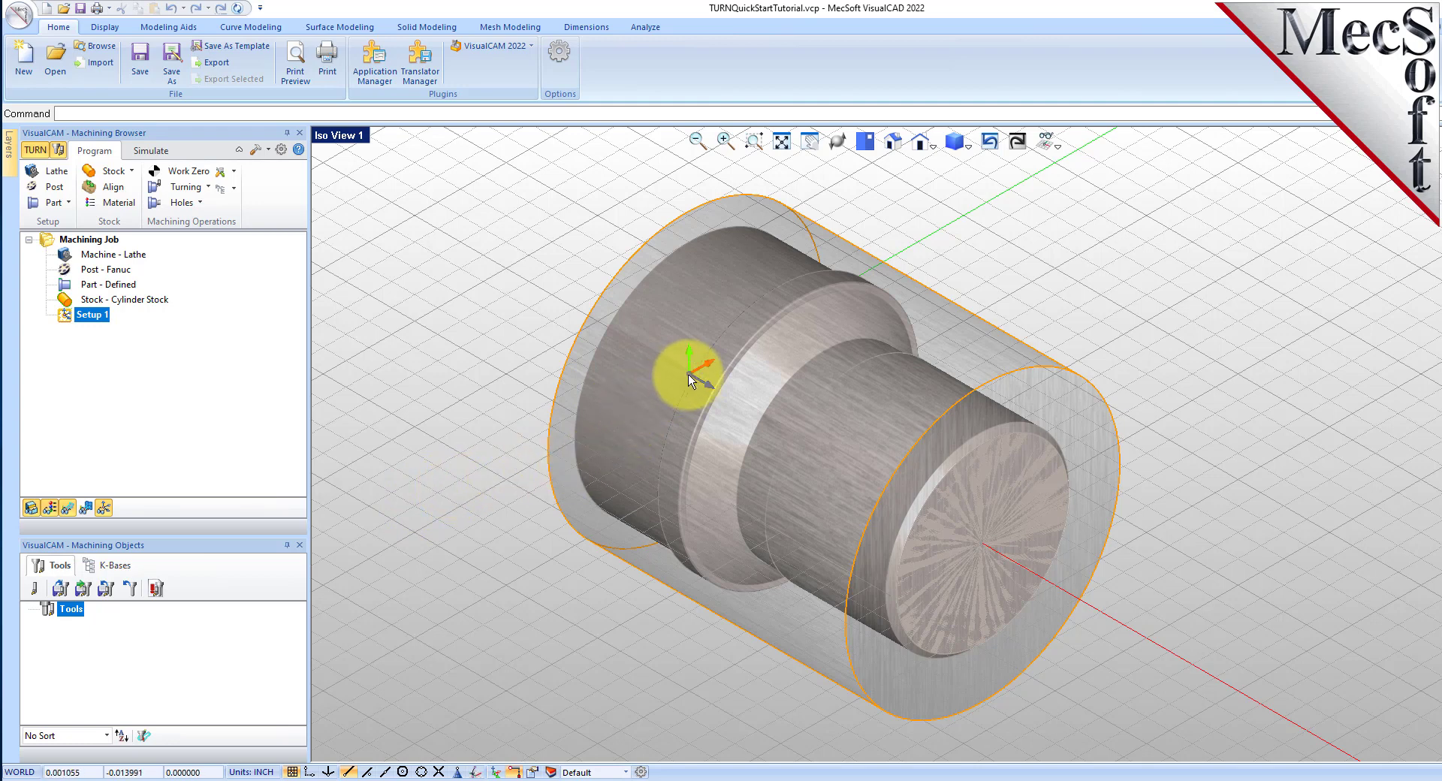
Step: Compare the machine and world coordinate systems by toggling each one's visibility, leaving only the machine coordinate system displayed
{"action": "left_click", "coordinate": [103, 508]}
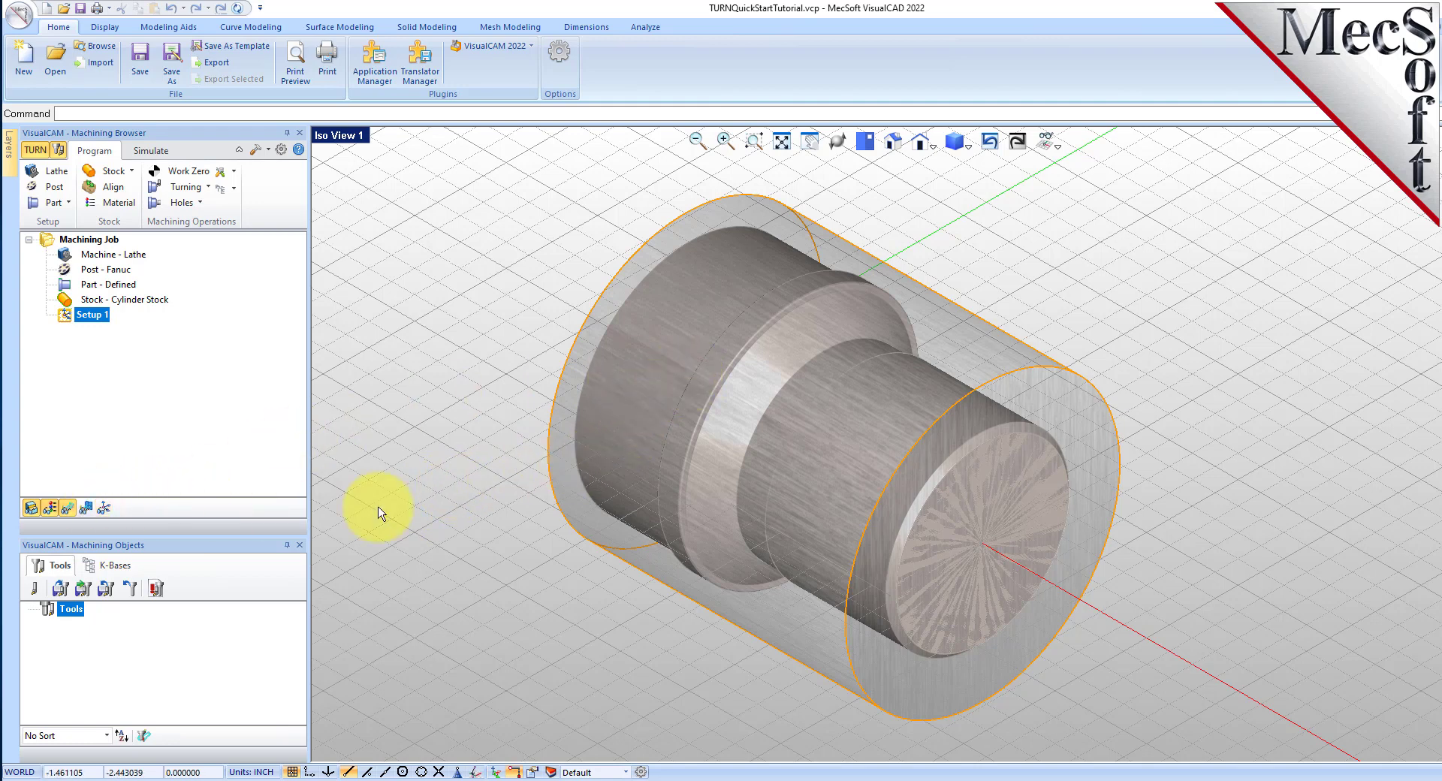
{"action": "left_click", "coordinate": [104, 508]}
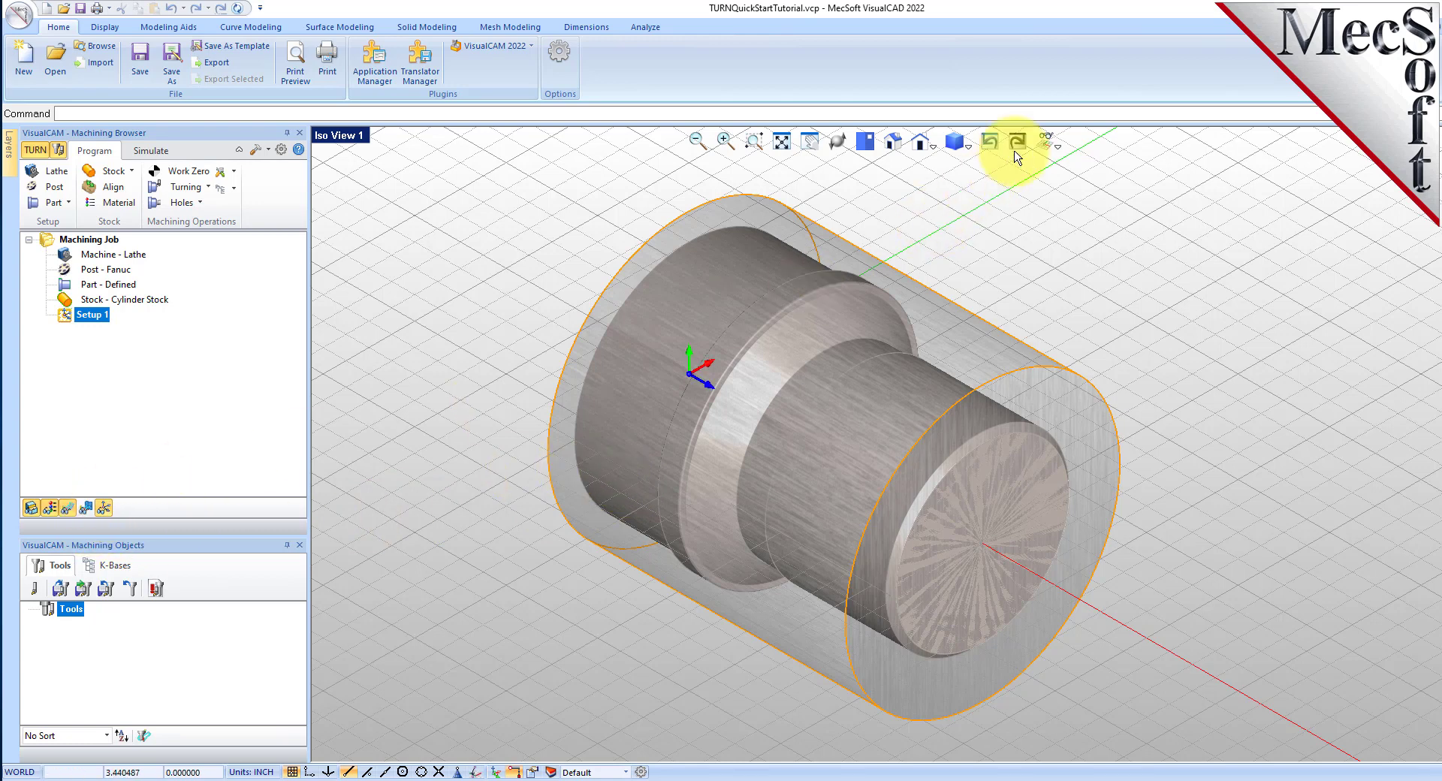
{"action": "left_click", "coordinate": [1055, 144]}
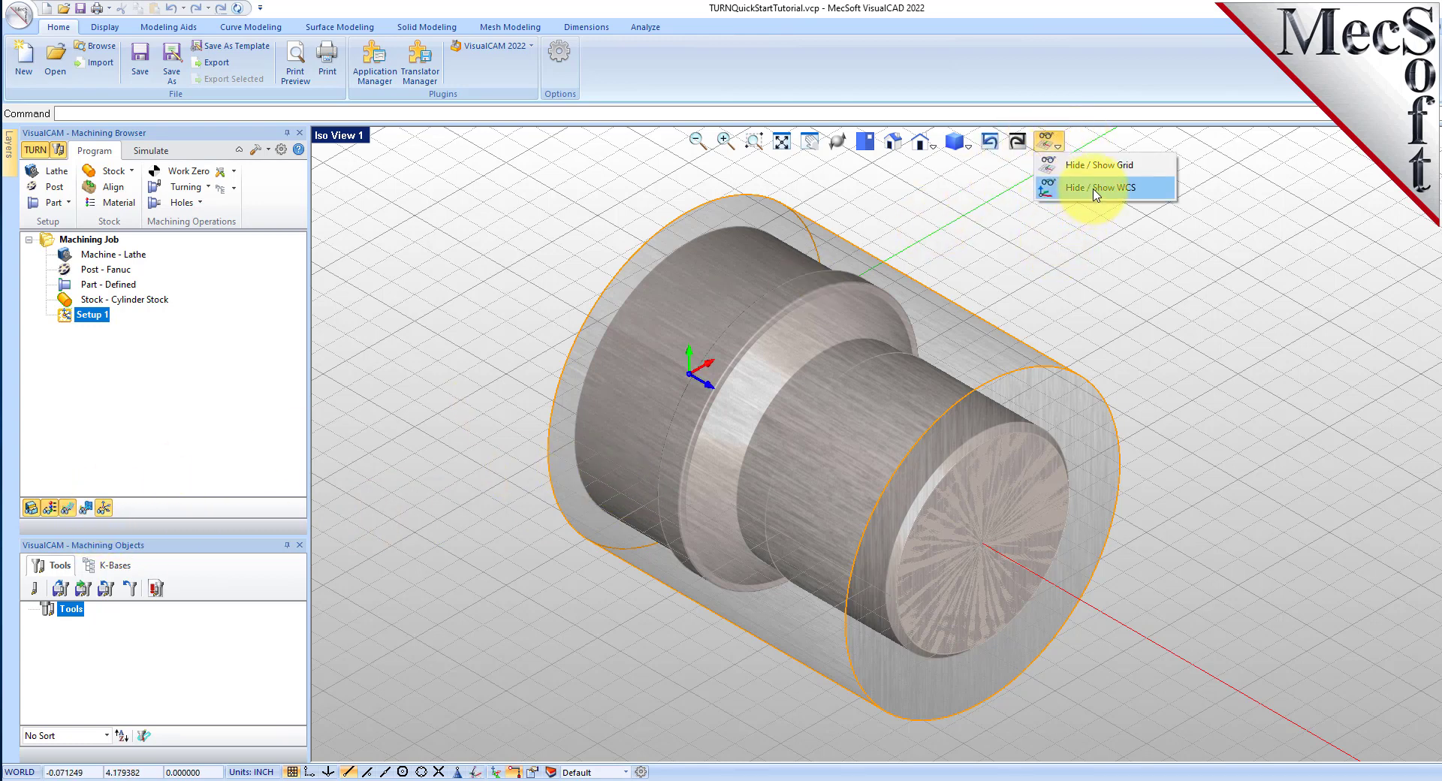
{"action": "left_click", "coordinate": [1095, 192]}
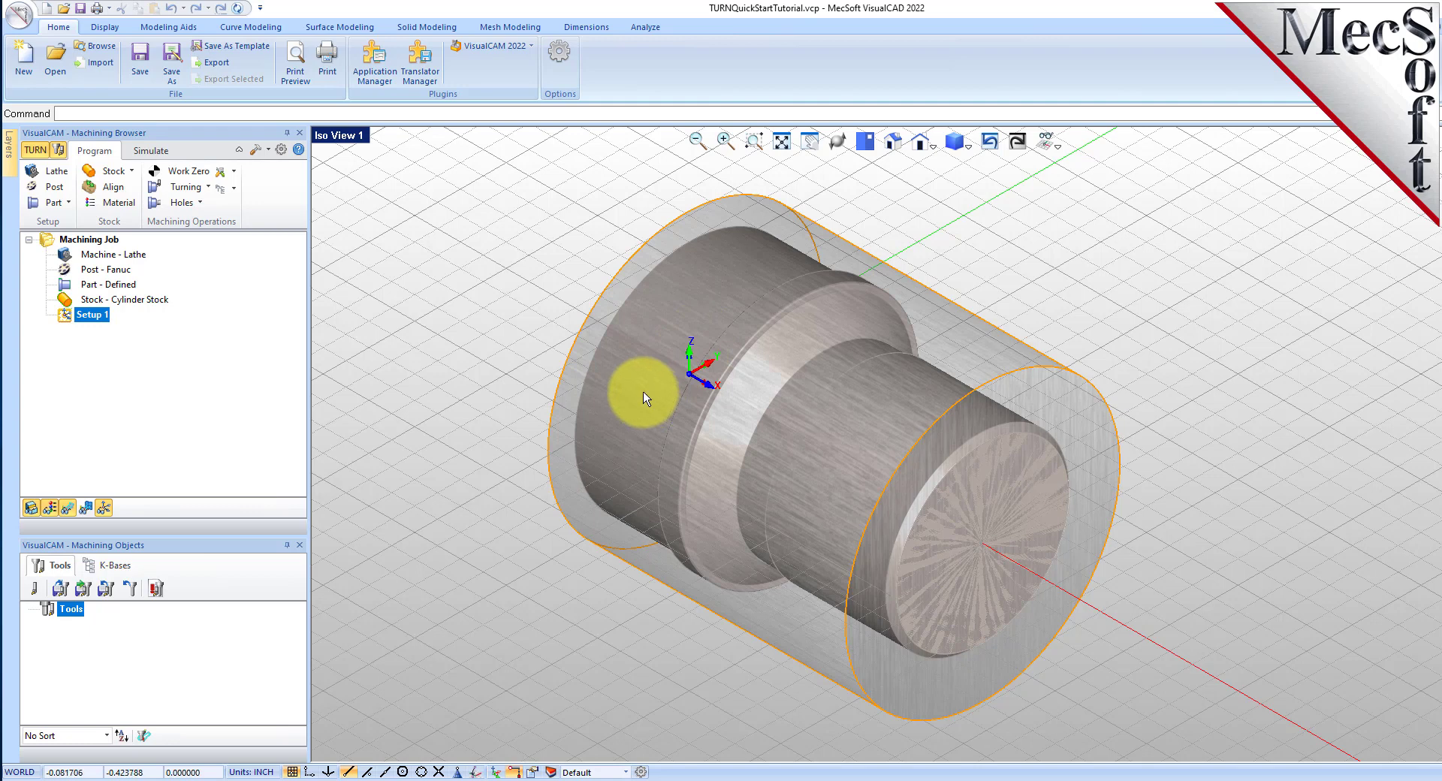
{"action": "left_click", "coordinate": [1055, 143]}
{"action": "left_click", "coordinate": [1074, 189]}
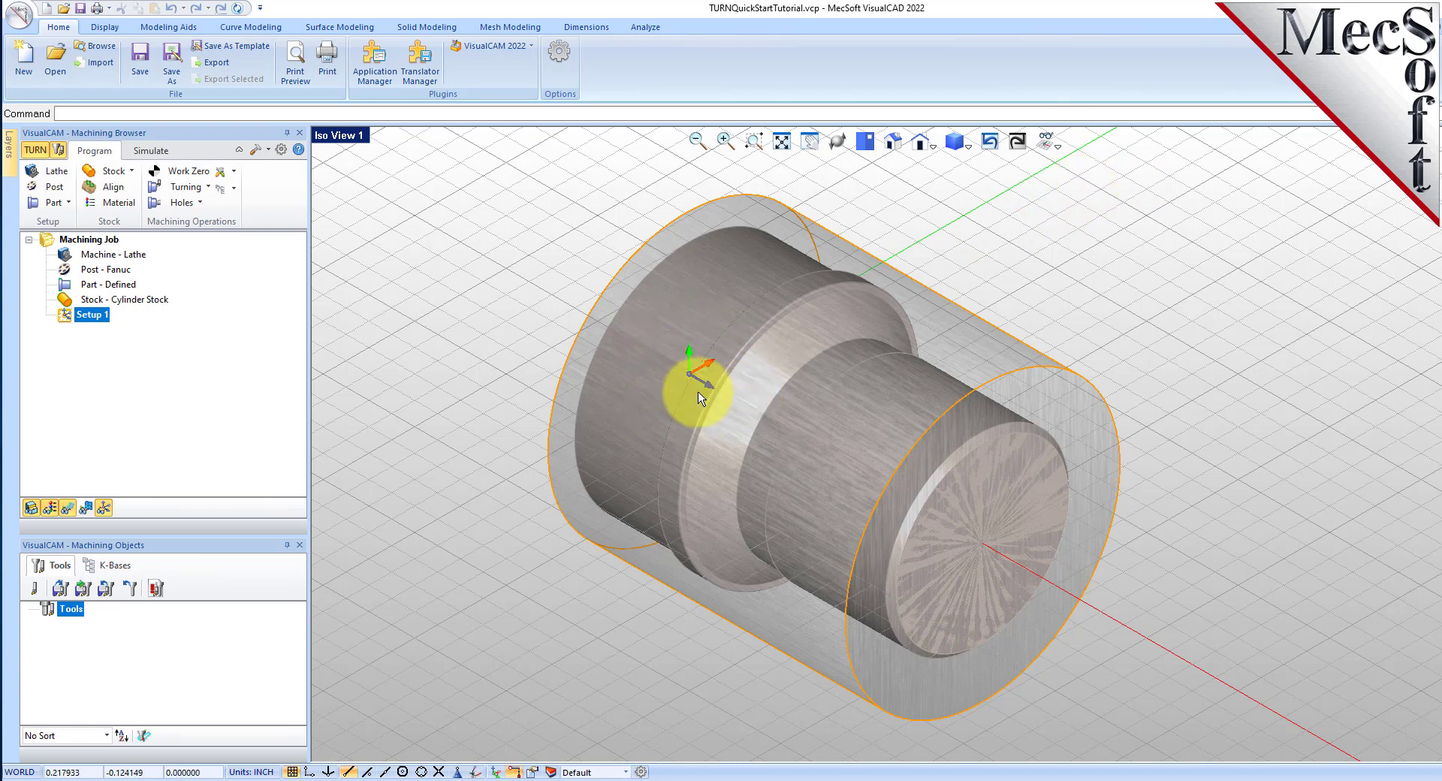
Step: Show the world coordinate system in place of the machine one, compare its axes, and restore the machine coordinate system display
{"action": "left_click", "coordinate": [104, 508]}
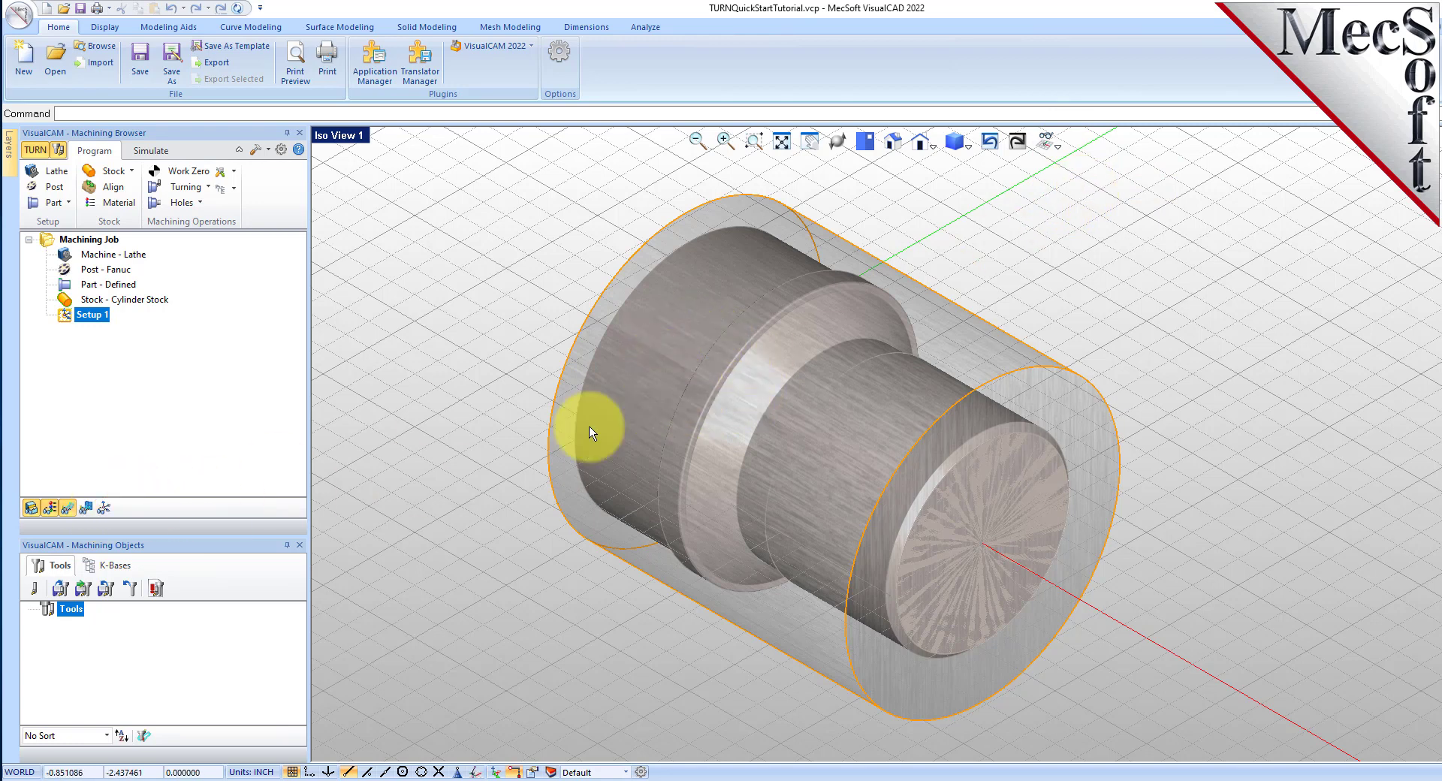
{"action": "left_click", "coordinate": [1054, 145]}
{"action": "left_click", "coordinate": [1089, 188]}
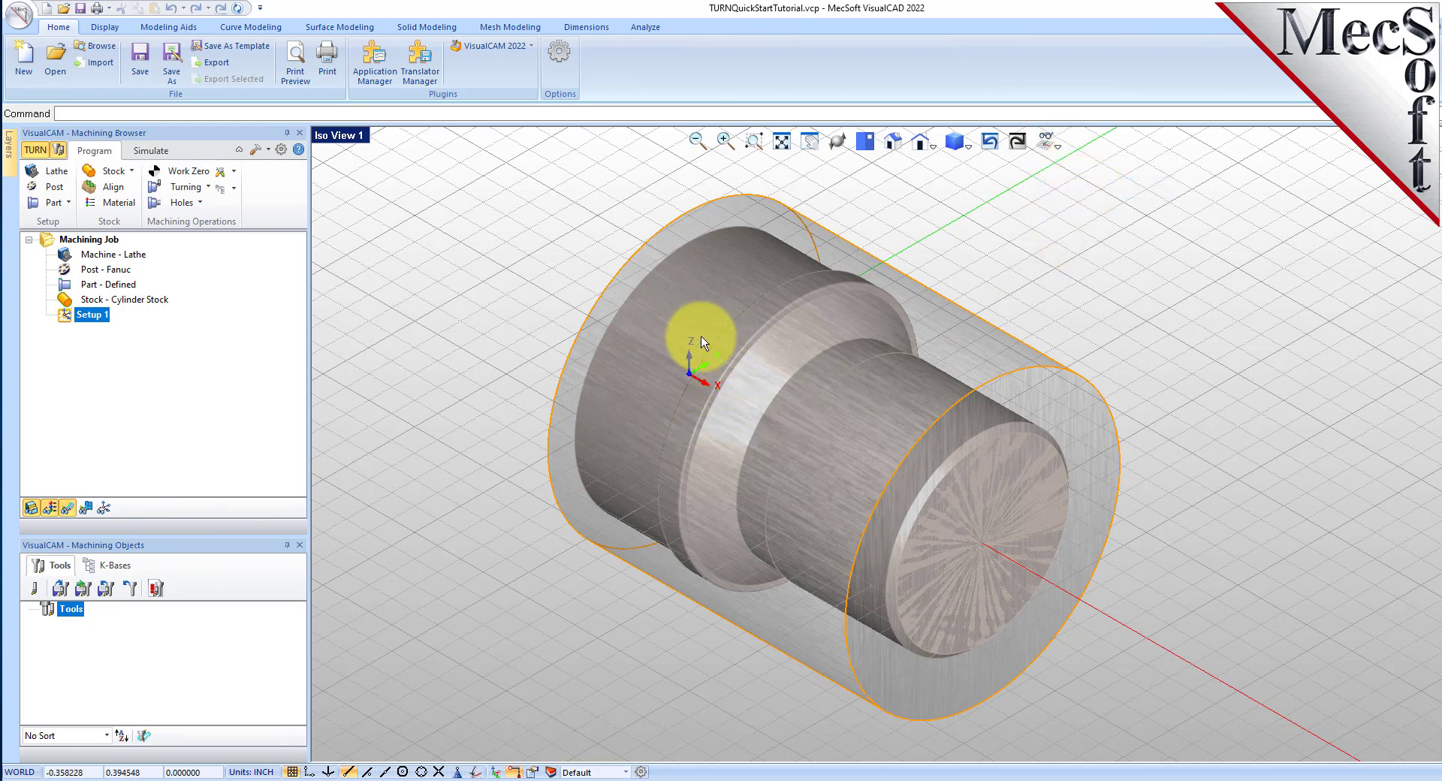
{"action": "left_click", "coordinate": [1057, 145]}
{"action": "left_click", "coordinate": [1072, 192]}
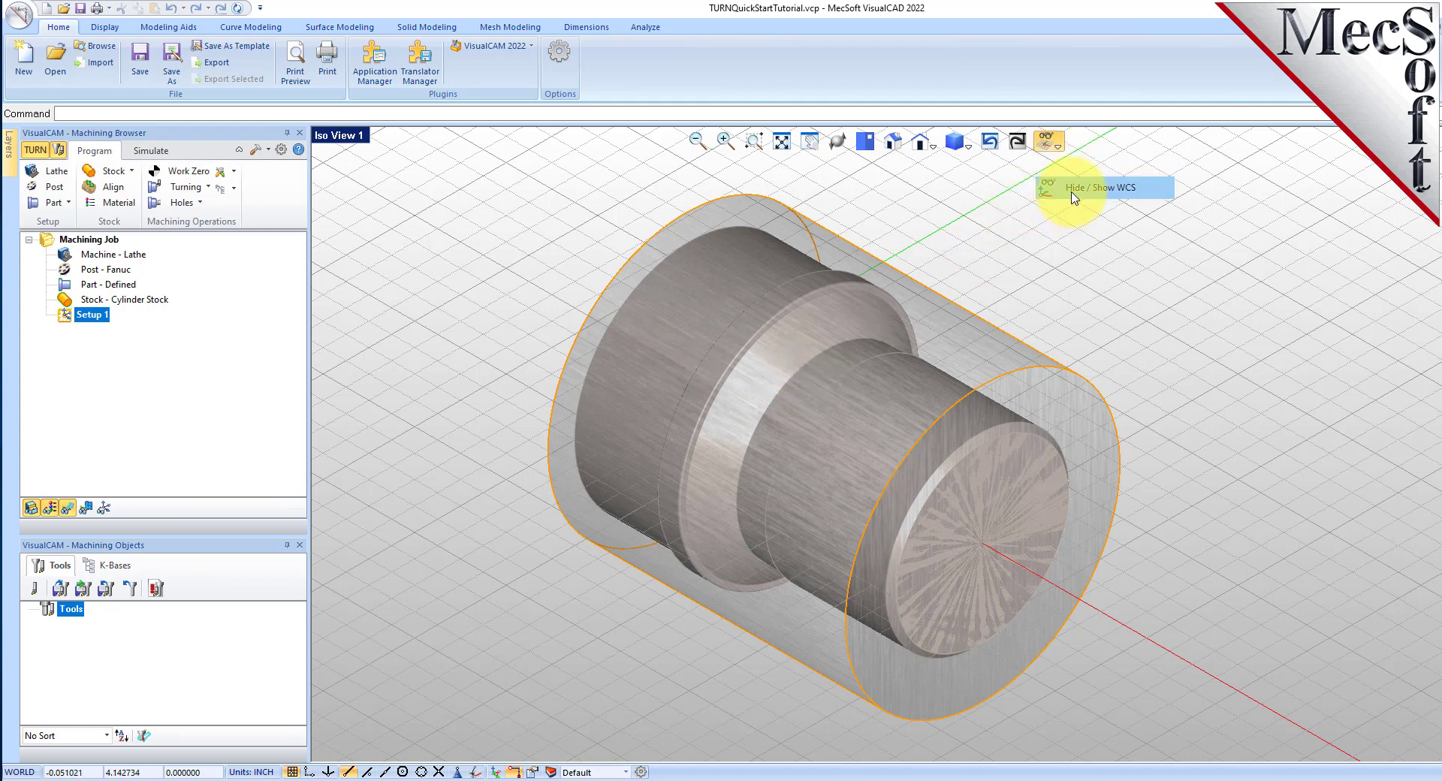
{"action": "left_click", "coordinate": [104, 509]}
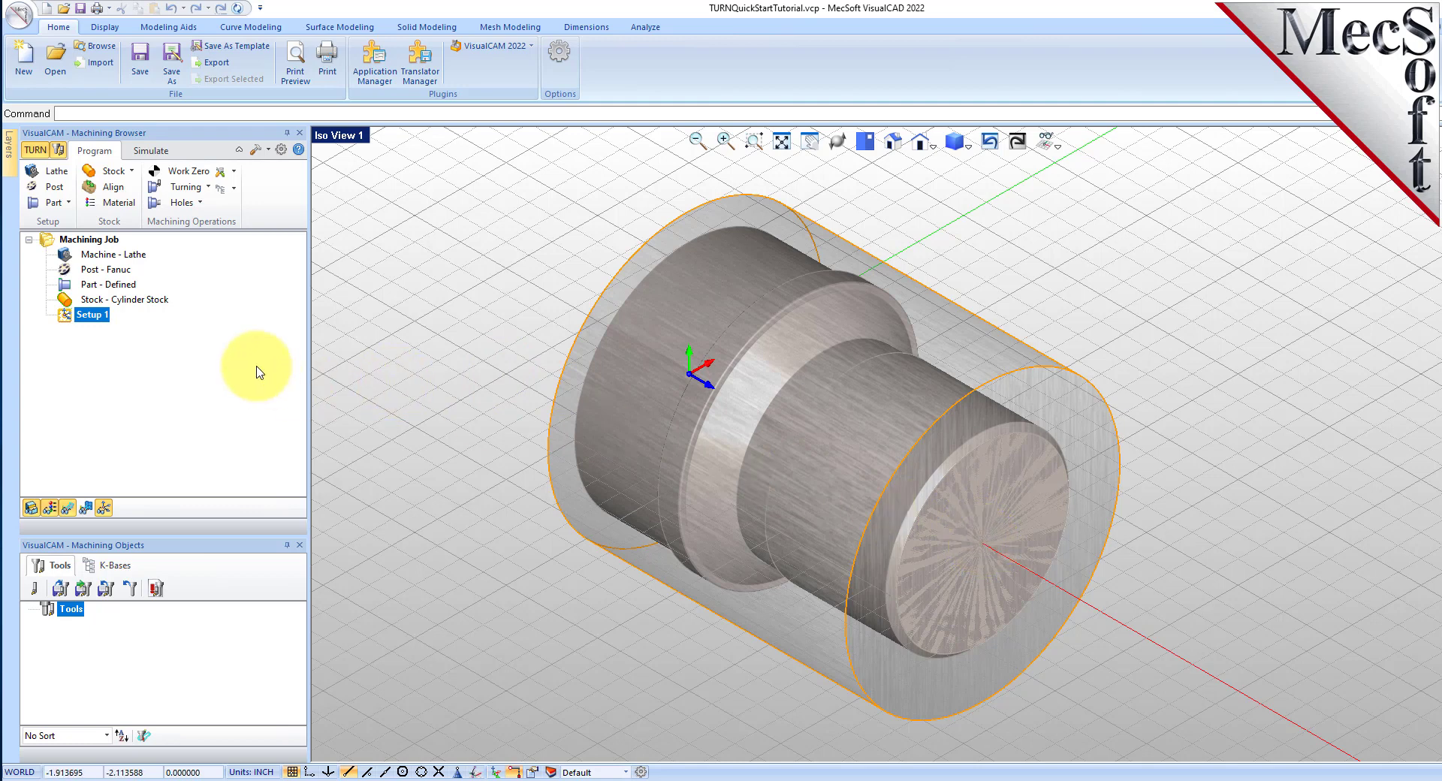
Step: Generate a Work Zero for Setup 1 set to the stock box with the Right Most zero face
{"action": "left_click", "coordinate": [202, 178]}
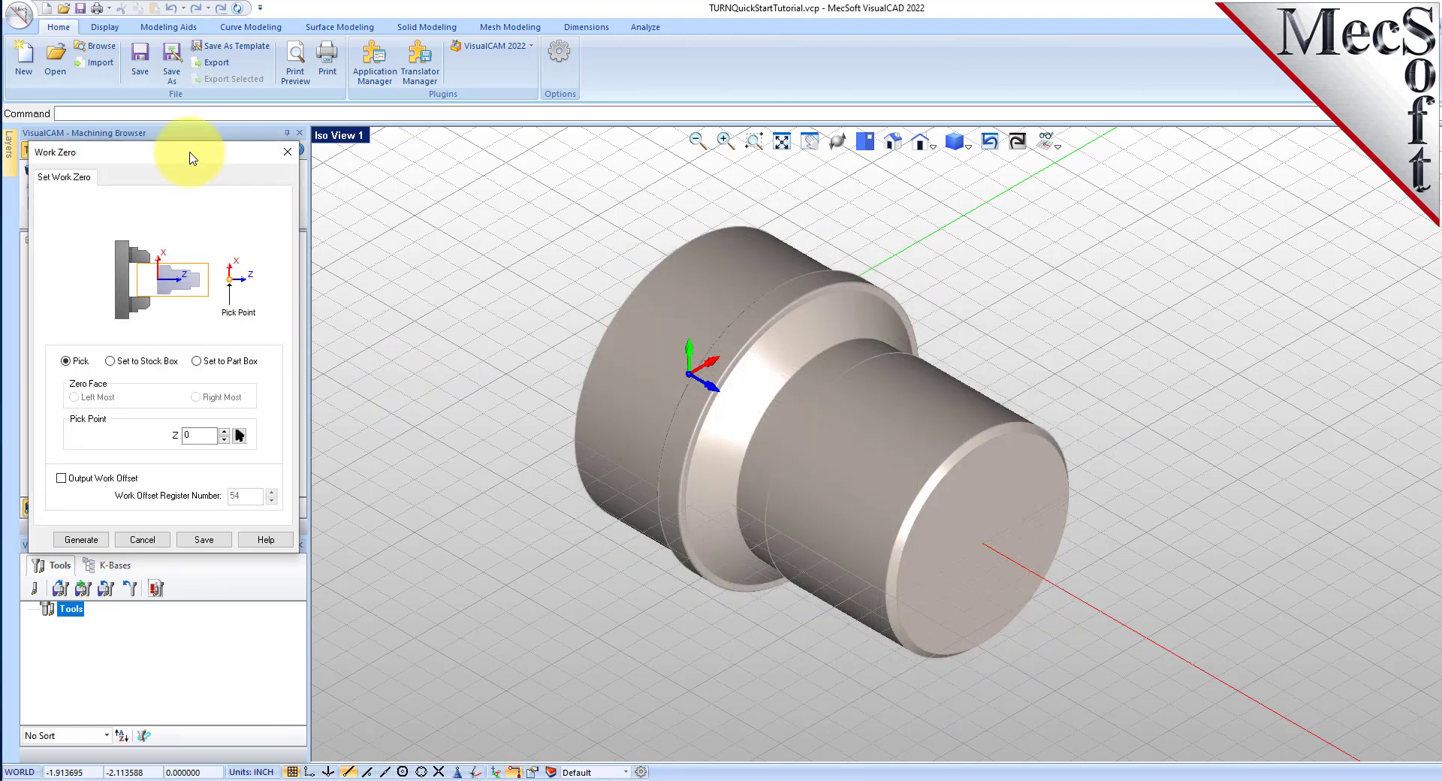
{"action": "left_click_drag", "start_coordinate": [193, 161], "coordinate": [382, 169]}
{"action": "left_click", "coordinate": [300, 372]}
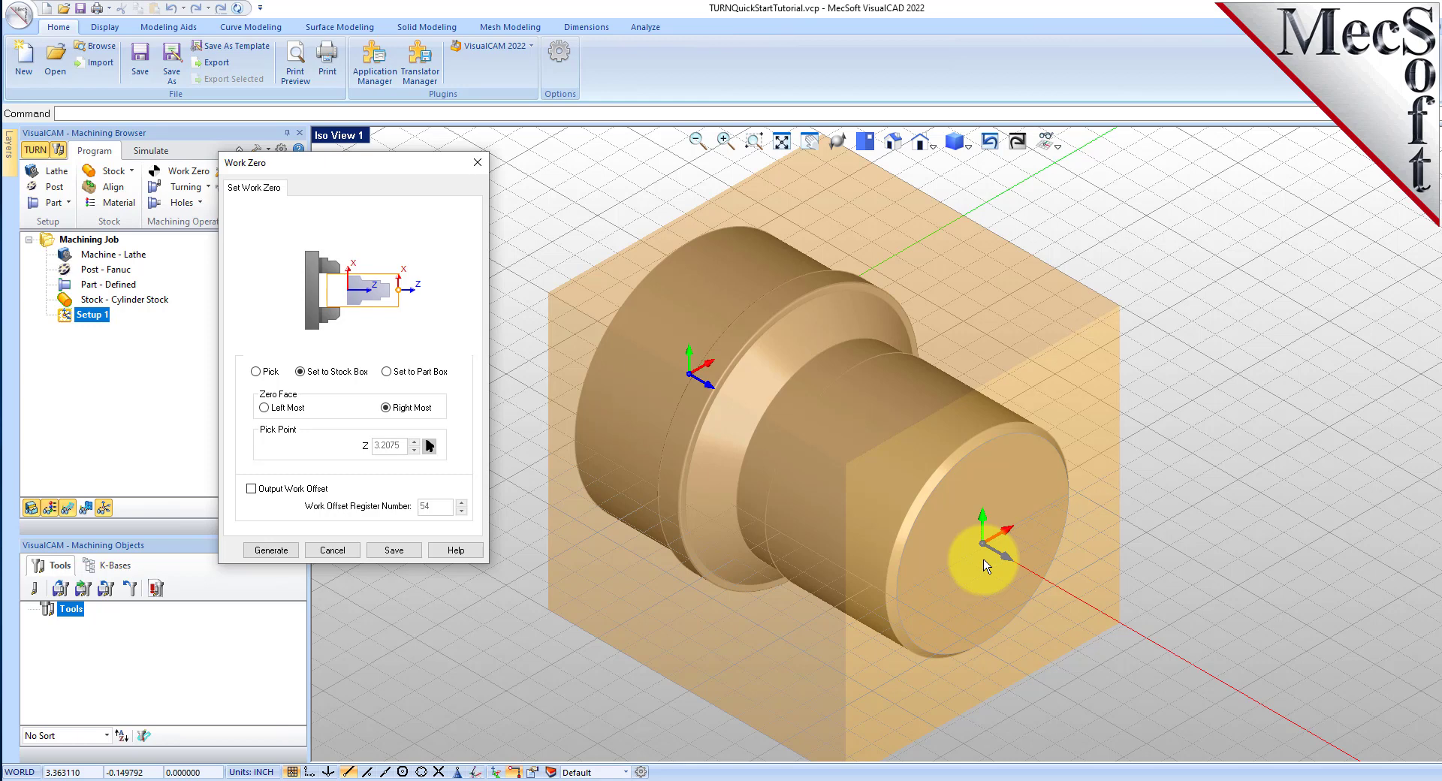
{"action": "left_click", "coordinate": [271, 550]}
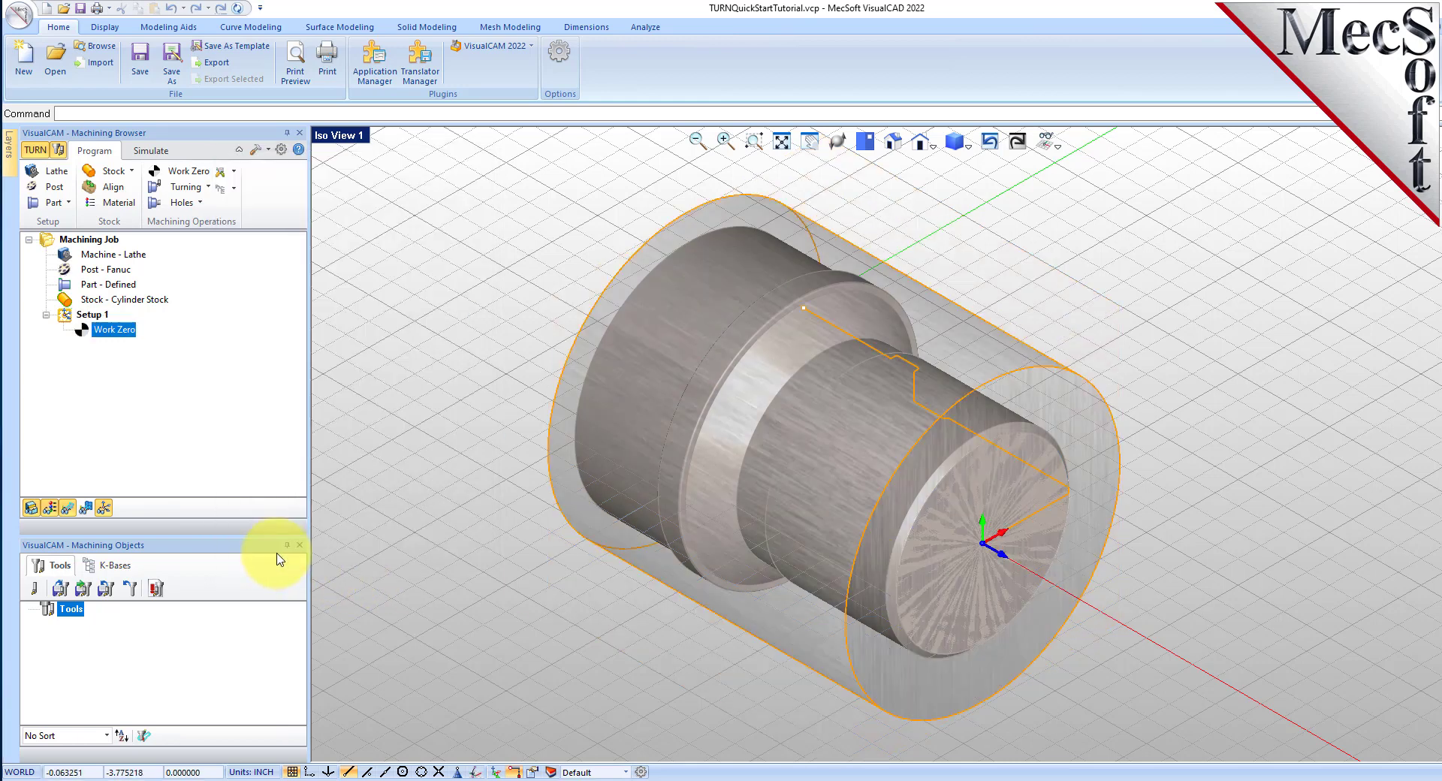
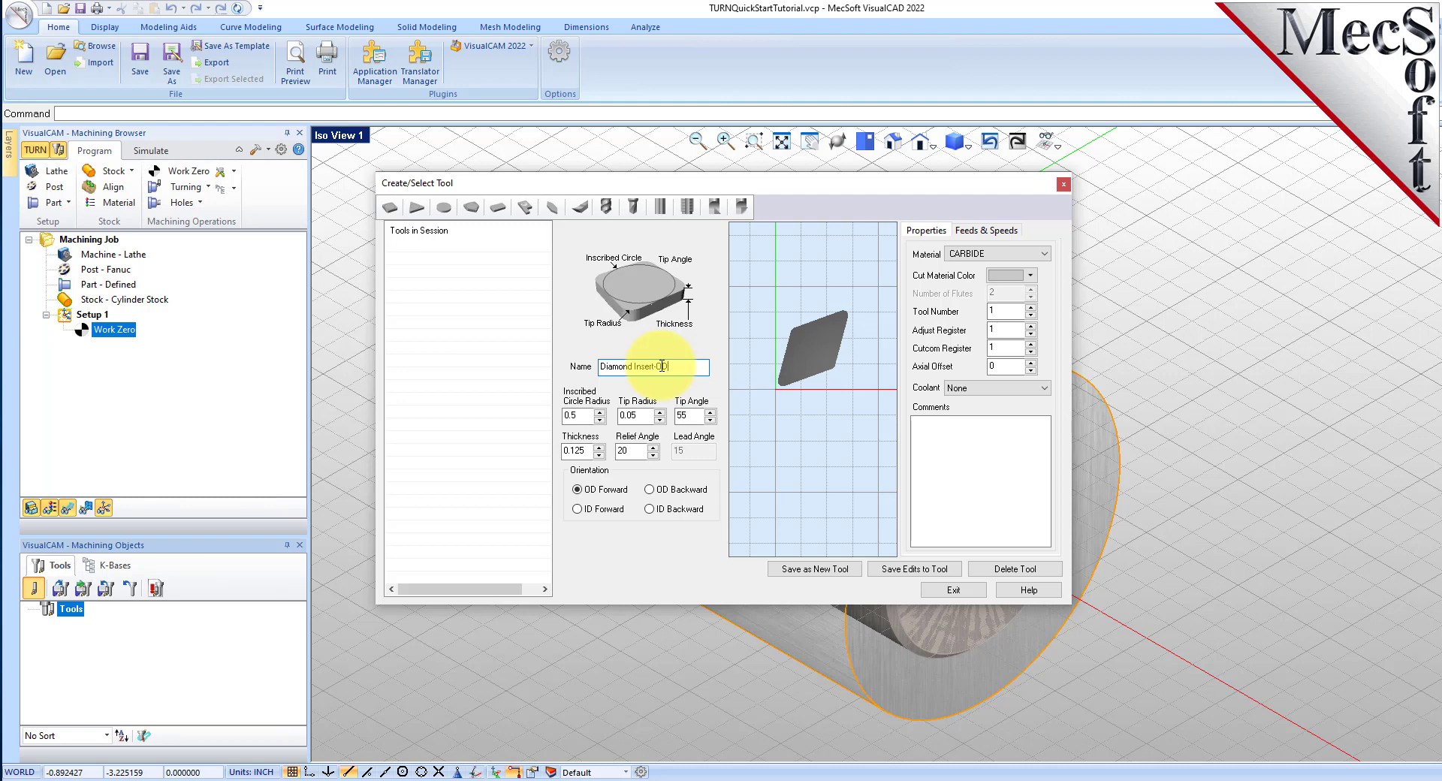
Step: Define the Diamond Insert-OD geometry with inscribed circle radius 0.5, tip radius 0.02, tip angle 55, relief angle 20 and OD Forward orientation
{"action": "double_click", "coordinate": [575, 416]}
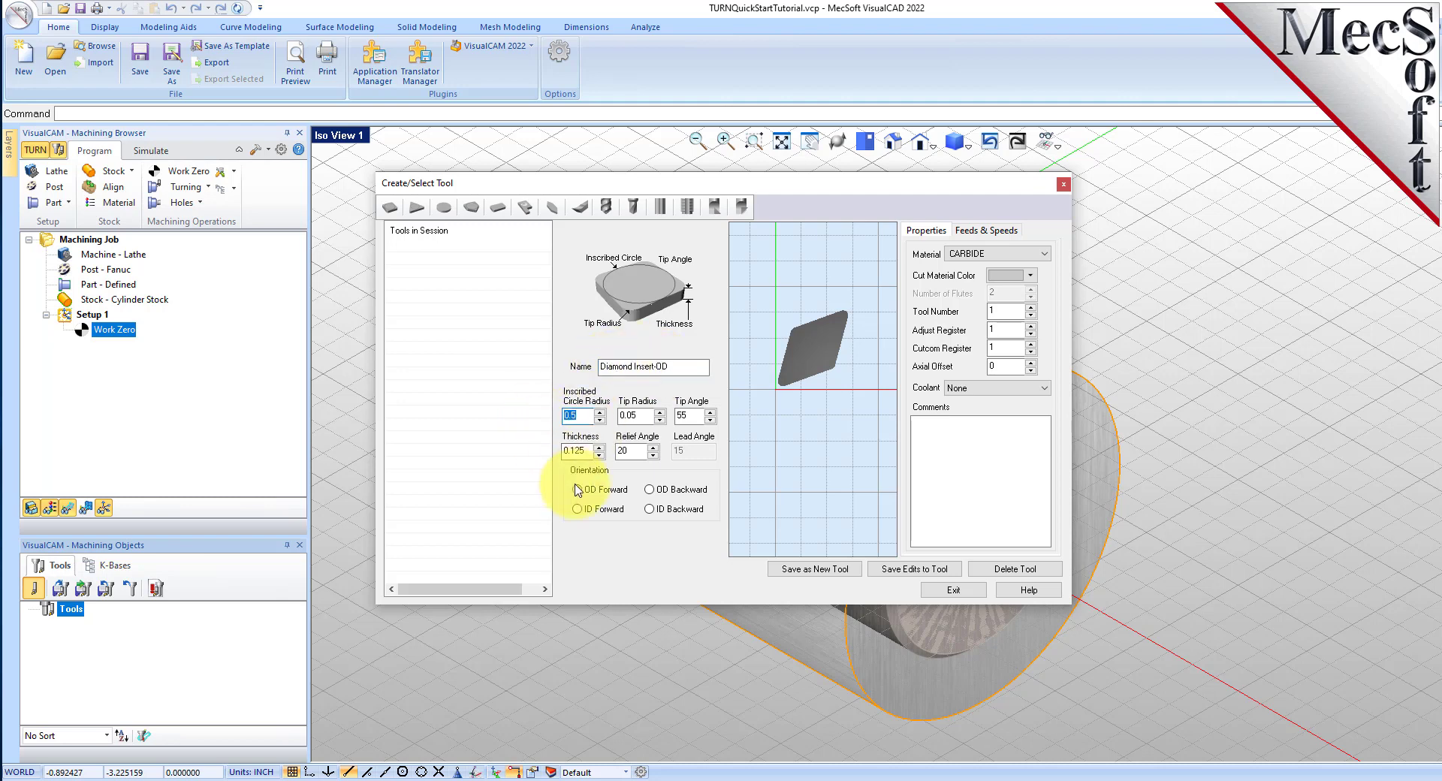
{"action": "double_click", "coordinate": [631, 416]}
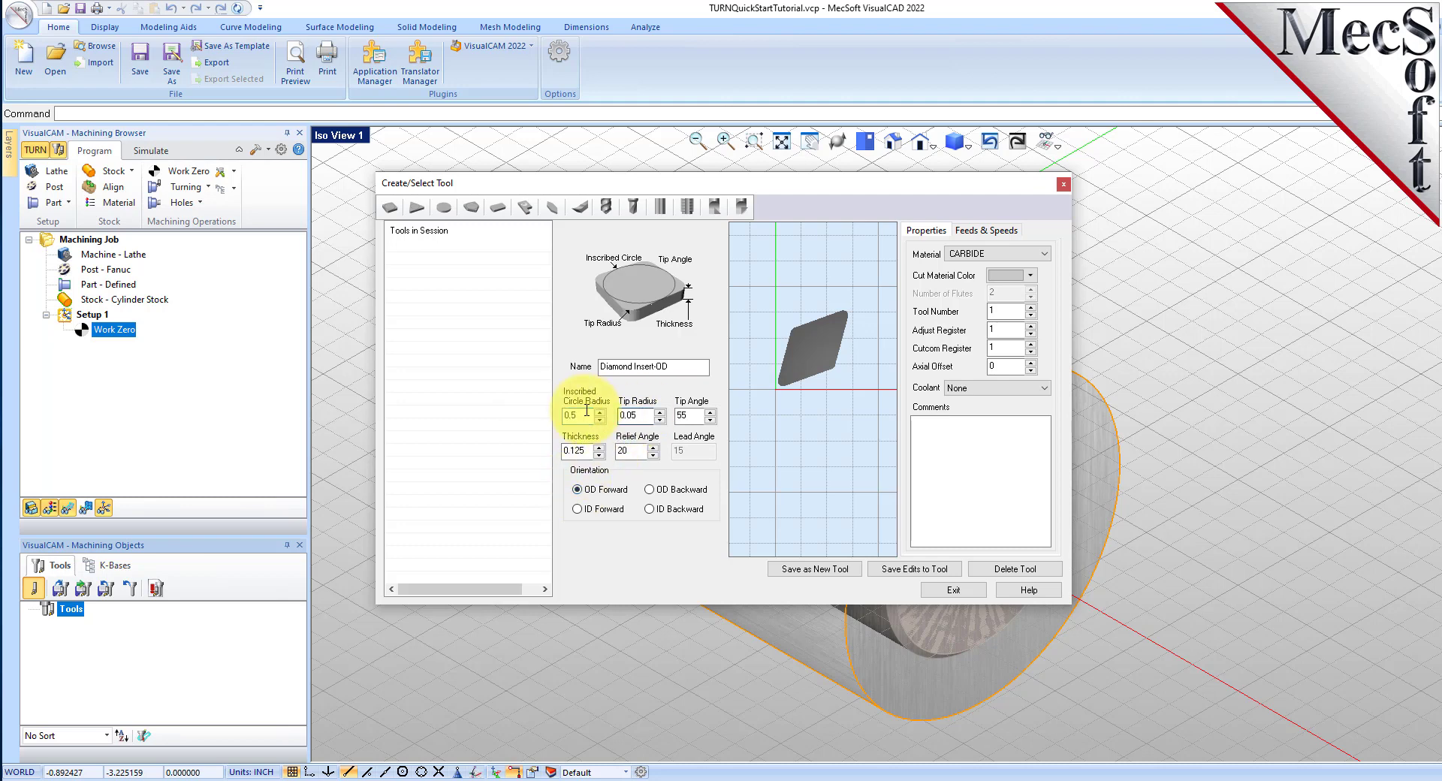
{"action": "type", "text": "0.02"}
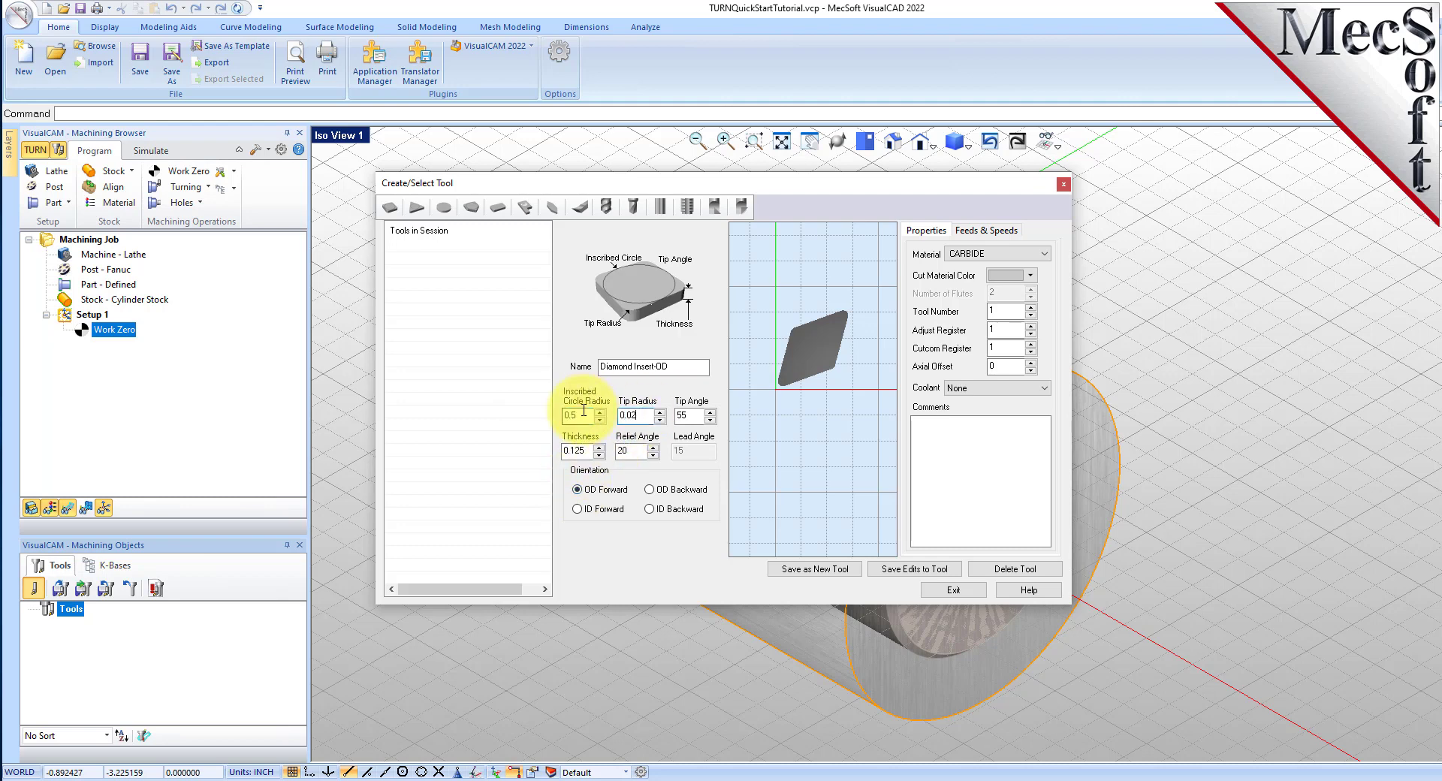
{"action": "double_click", "coordinate": [696, 417]}
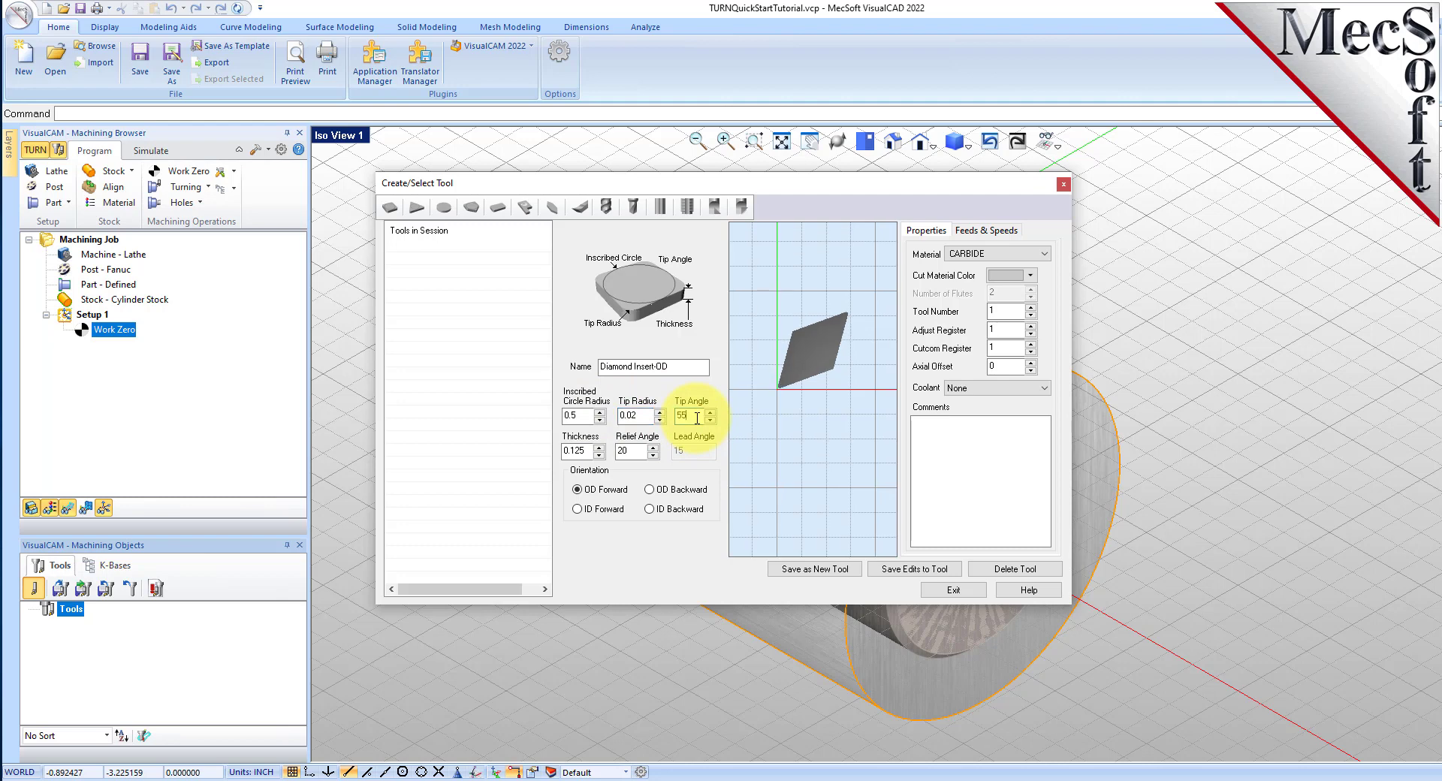
{"action": "double_click", "coordinate": [635, 452]}
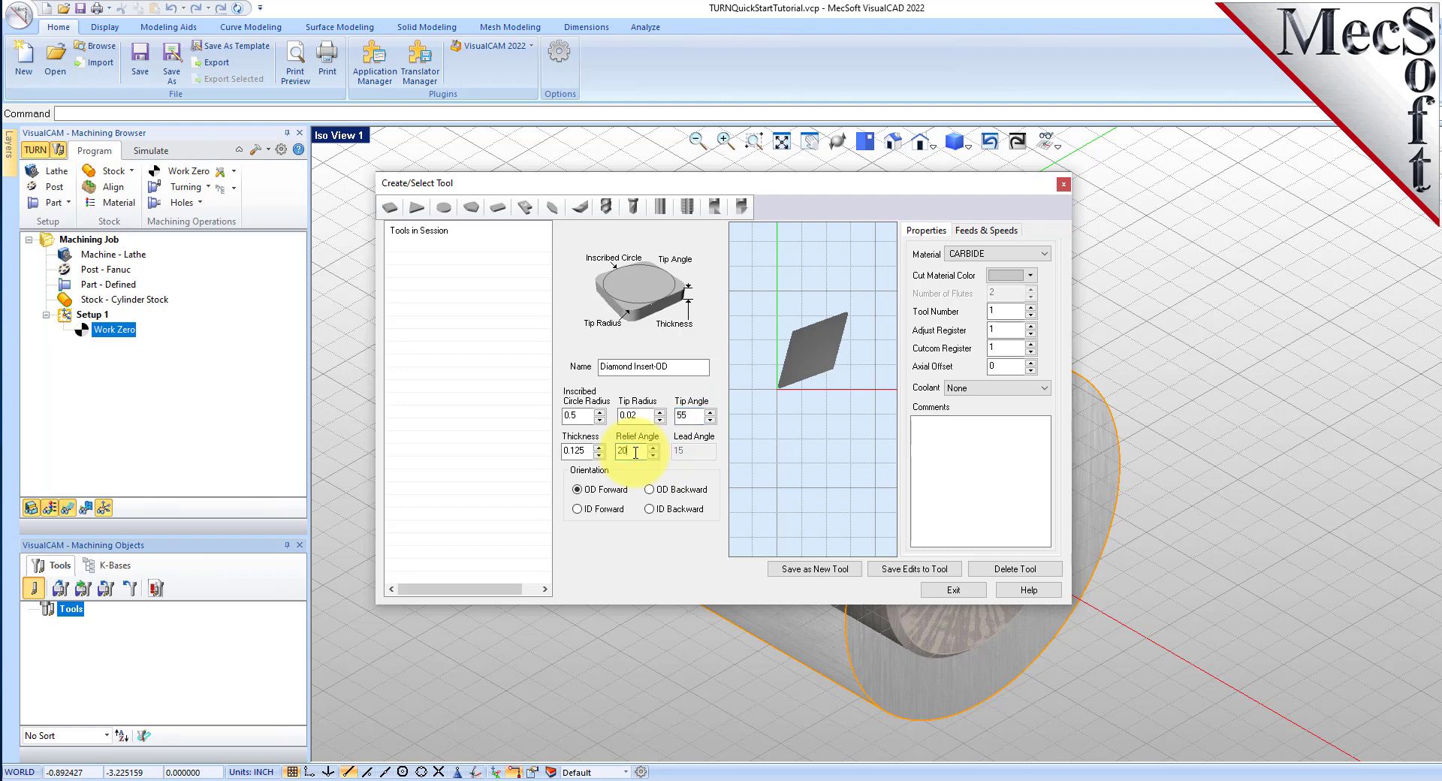
{"action": "left_click", "coordinate": [649, 488]}
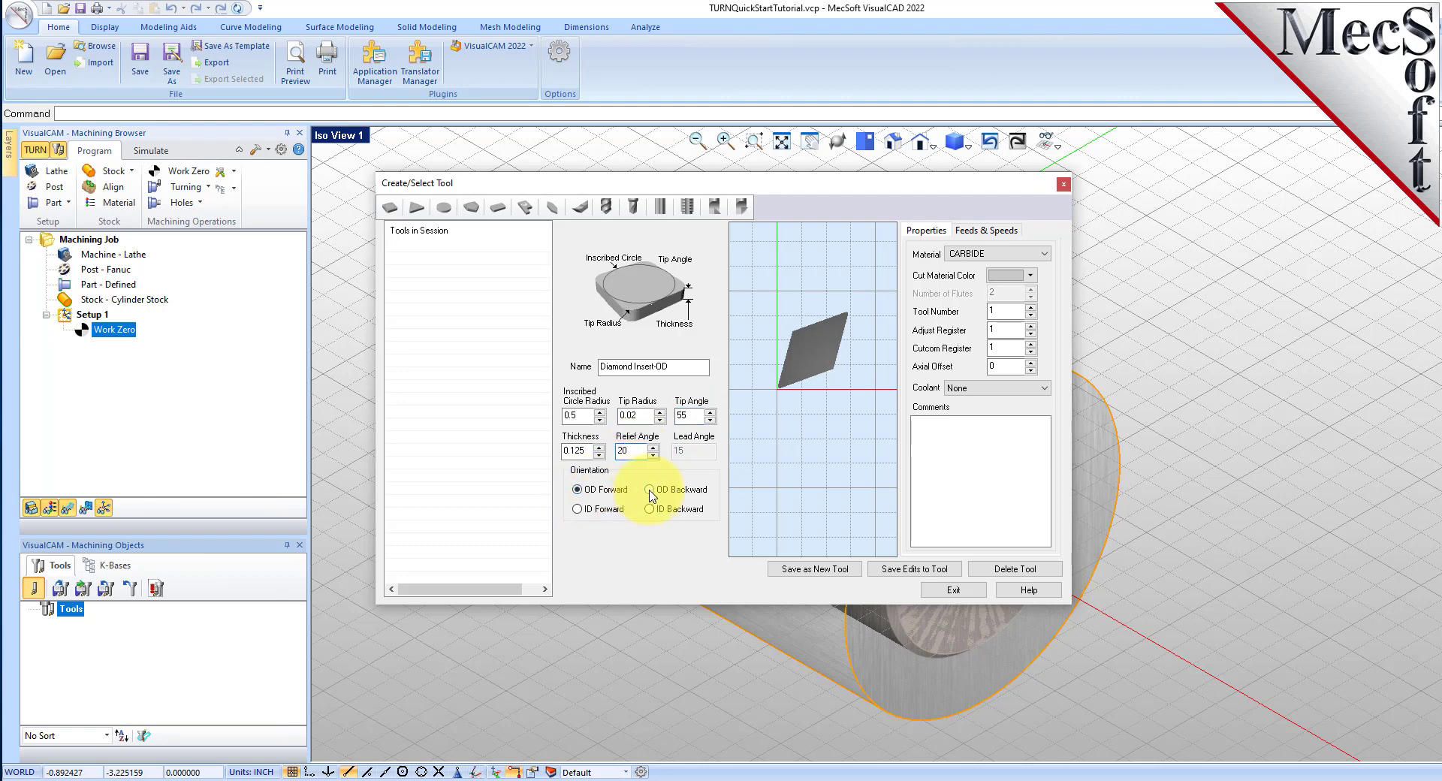
{"action": "left_click", "coordinate": [584, 492]}
Step: Set the insert's spindle speed to 300 RPM and its maximum speed to 350 RPM
{"action": "left_click", "coordinate": [985, 231]}
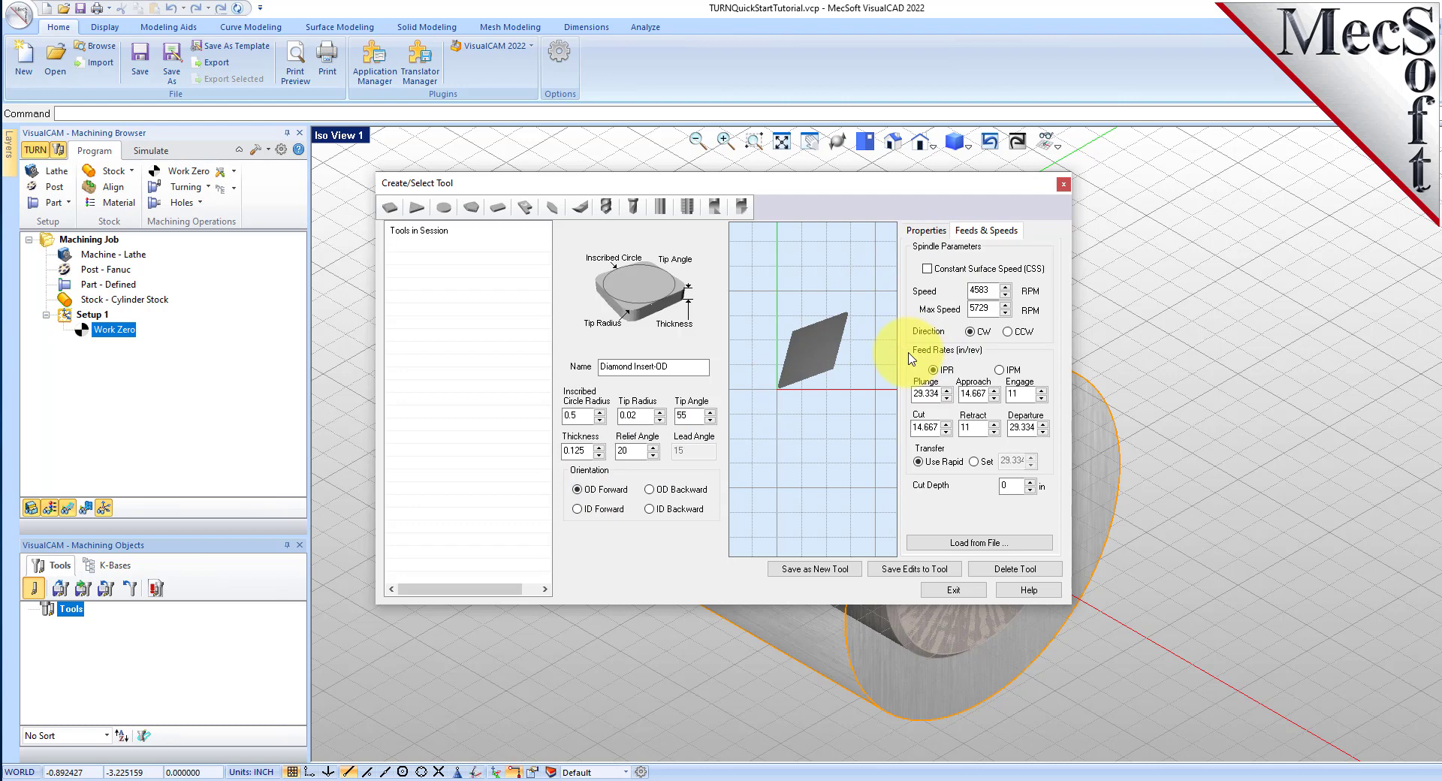
{"action": "double_click", "coordinate": [980, 290]}
{"action": "type", "text": "3"}
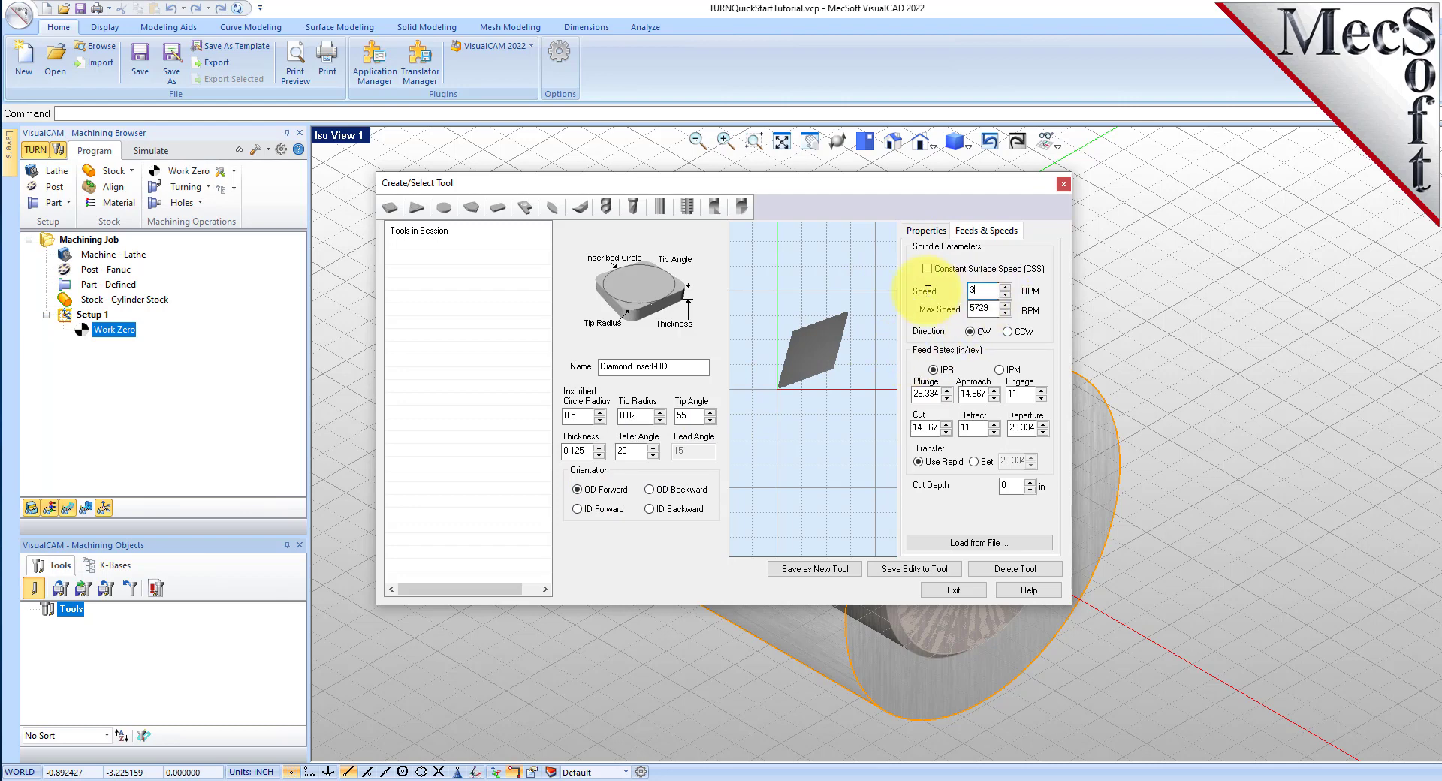
{"action": "type", "text": "00"}
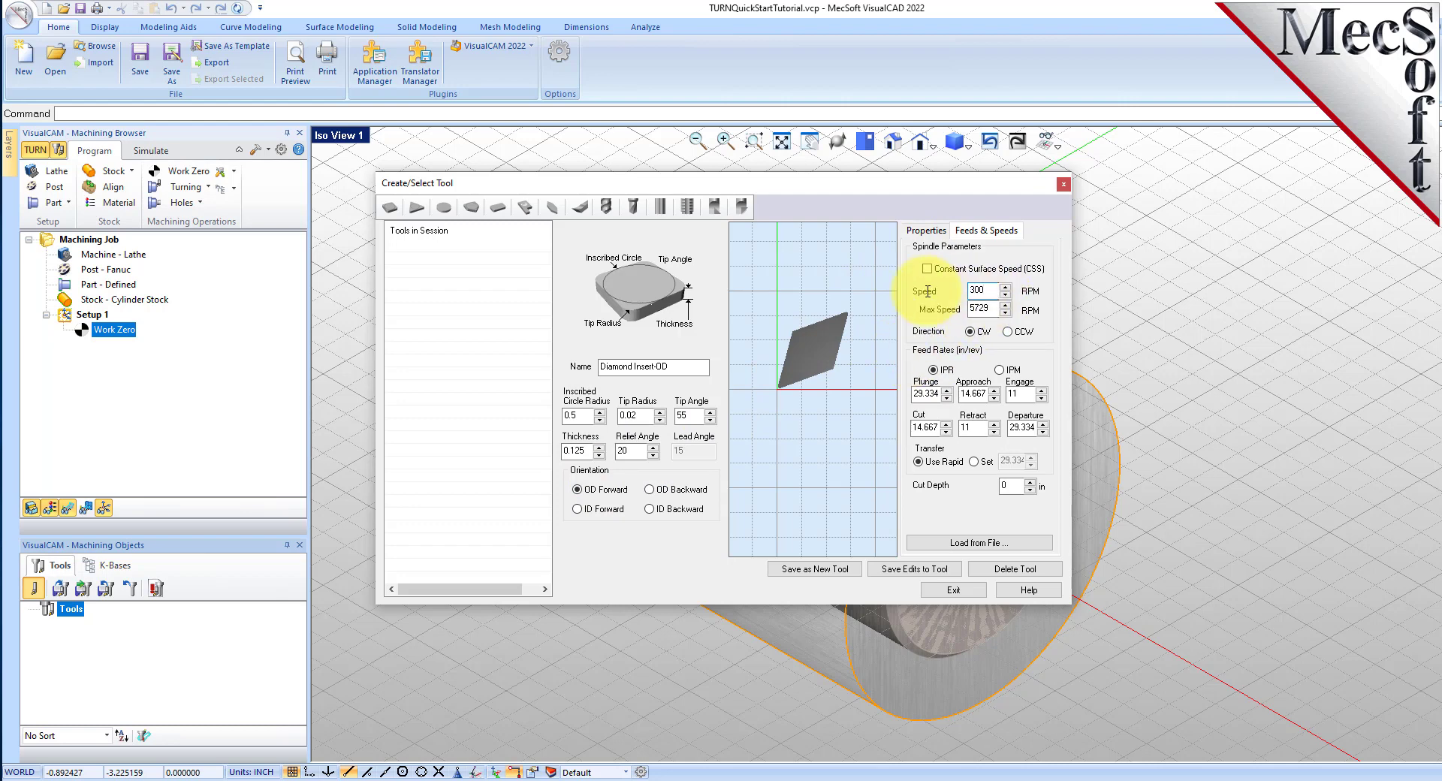
{"action": "double_click", "coordinate": [985, 308]}
{"action": "type", "text": "350"}
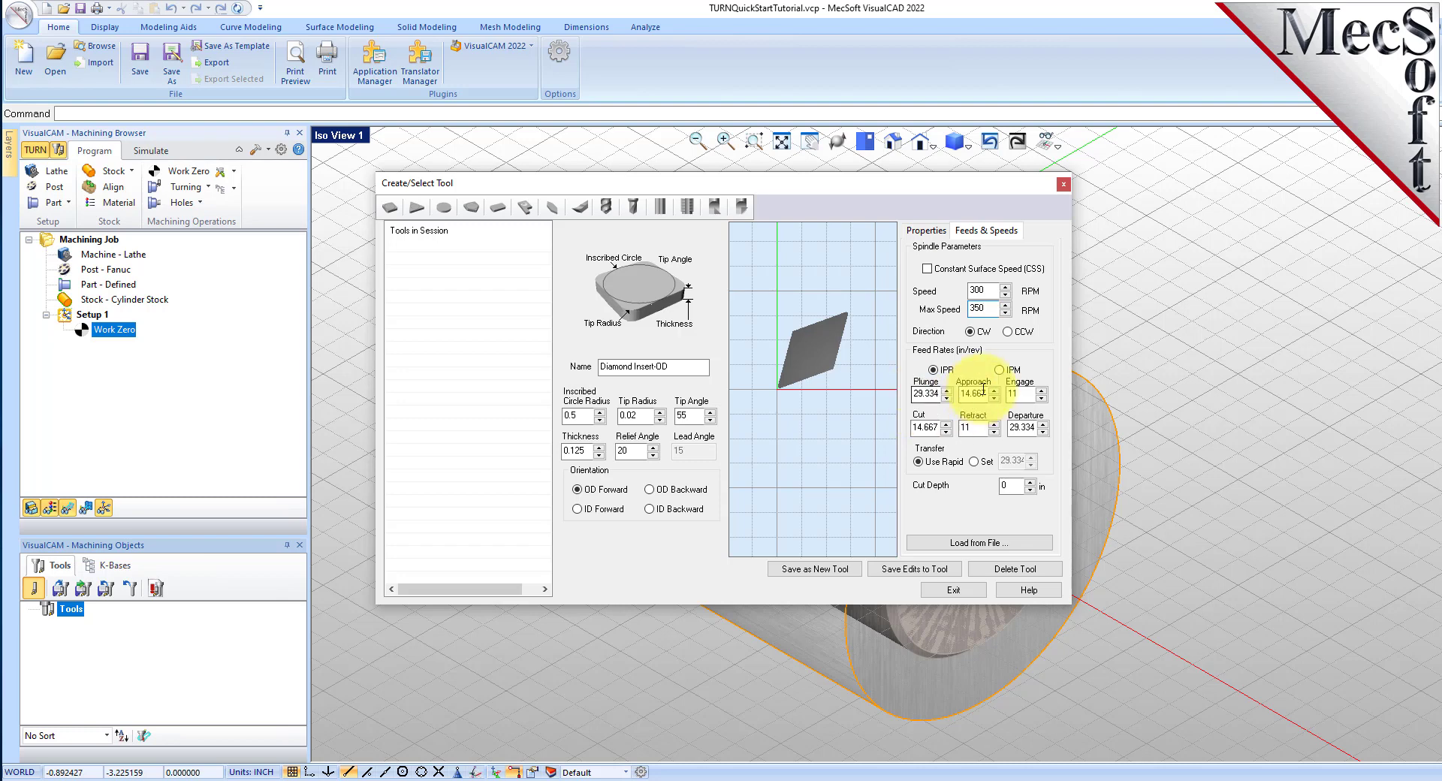
Step: Switch the feed rates to IPM and set plunge to 5, approach to 7.5 and engage to 7.5
{"action": "left_click", "coordinate": [999, 369]}
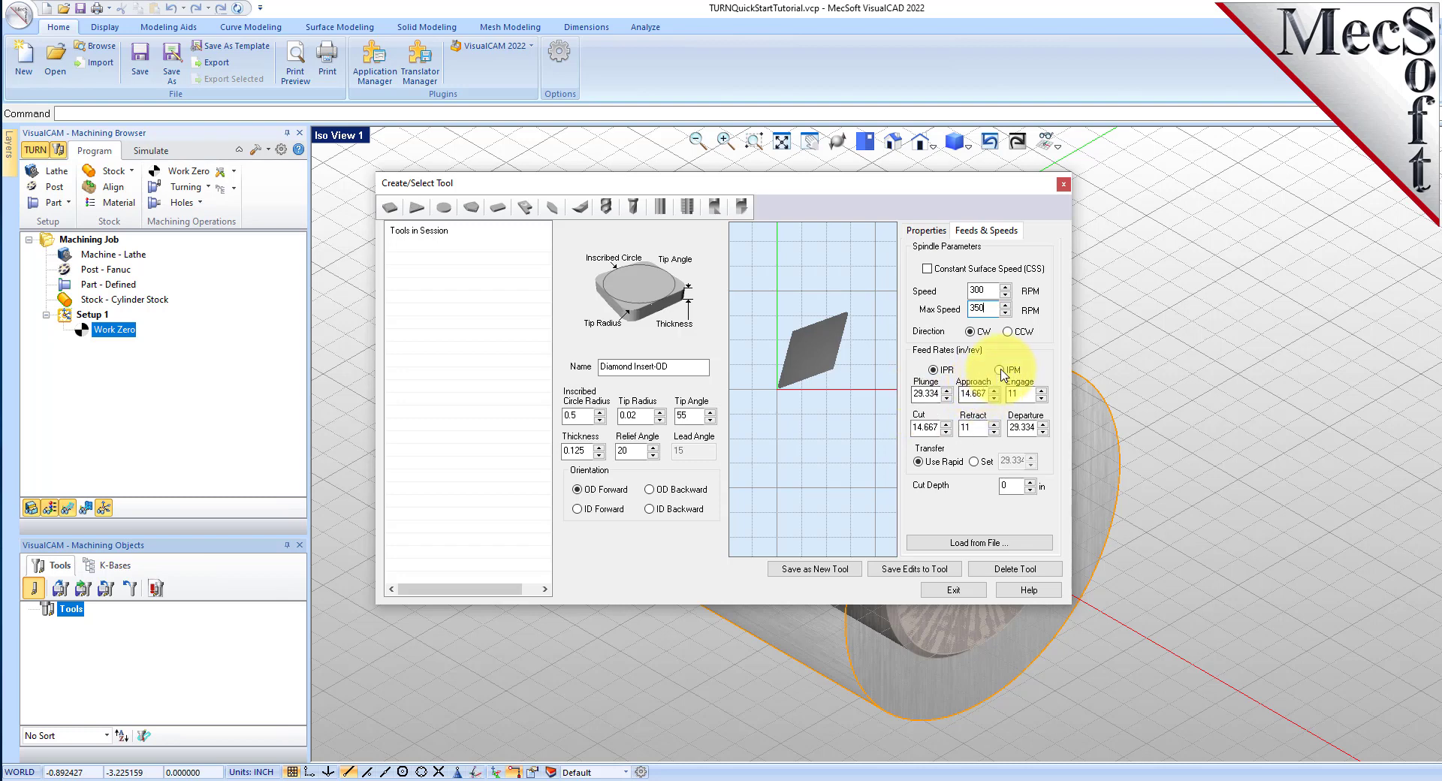
{"action": "double_click", "coordinate": [919, 393]}
{"action": "type", "text": "5"}
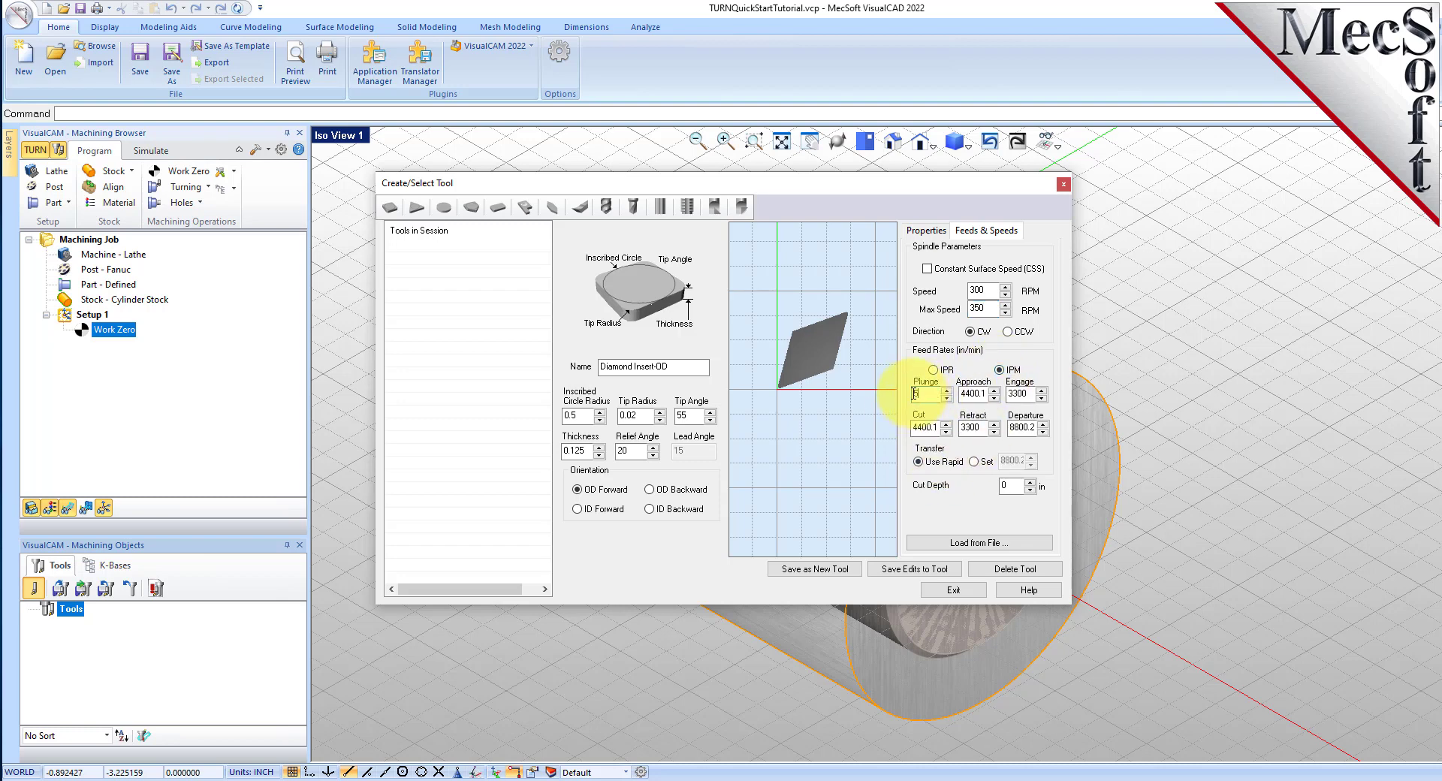
{"action": "double_click", "coordinate": [974, 393]}
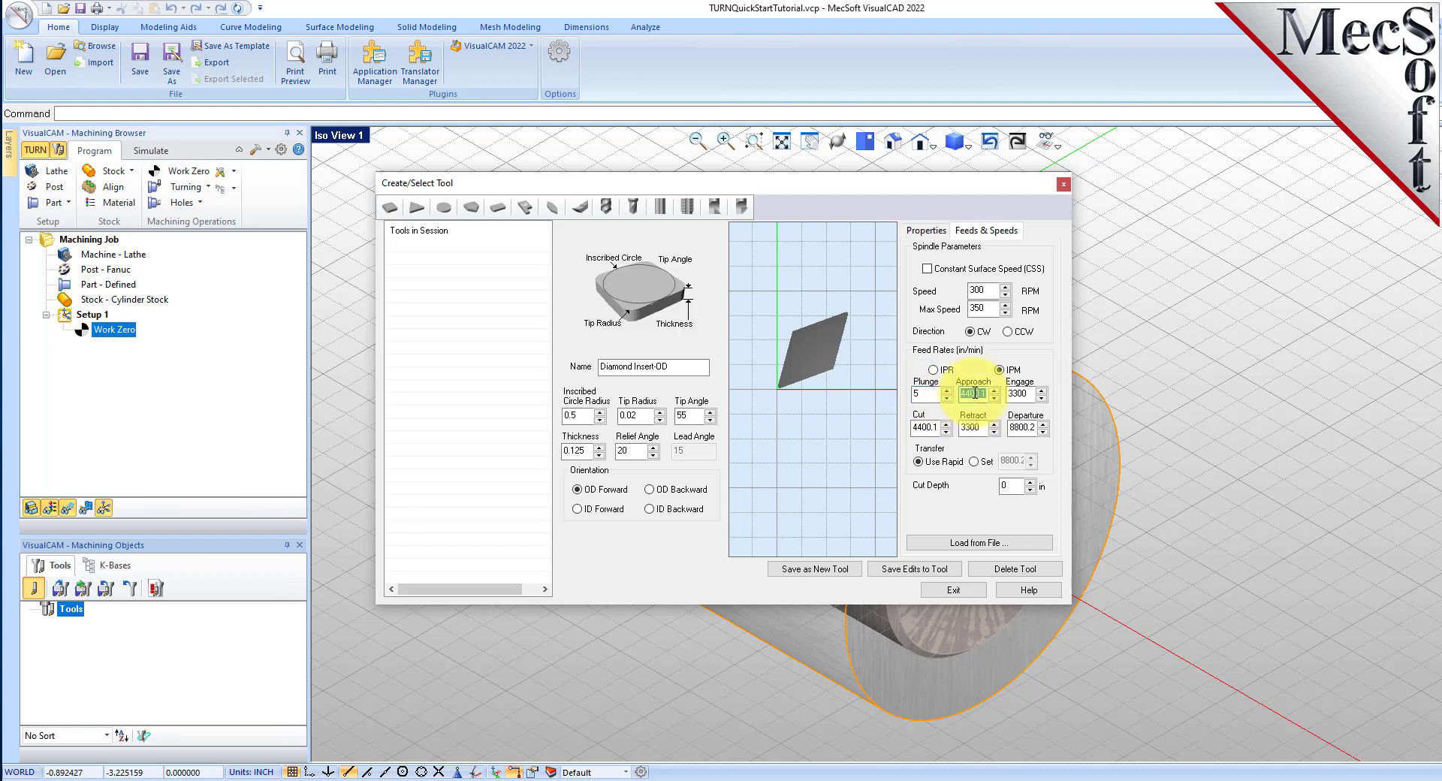
{"action": "type", "text": "7.5"}
{"action": "double_click", "coordinate": [1017, 394]}
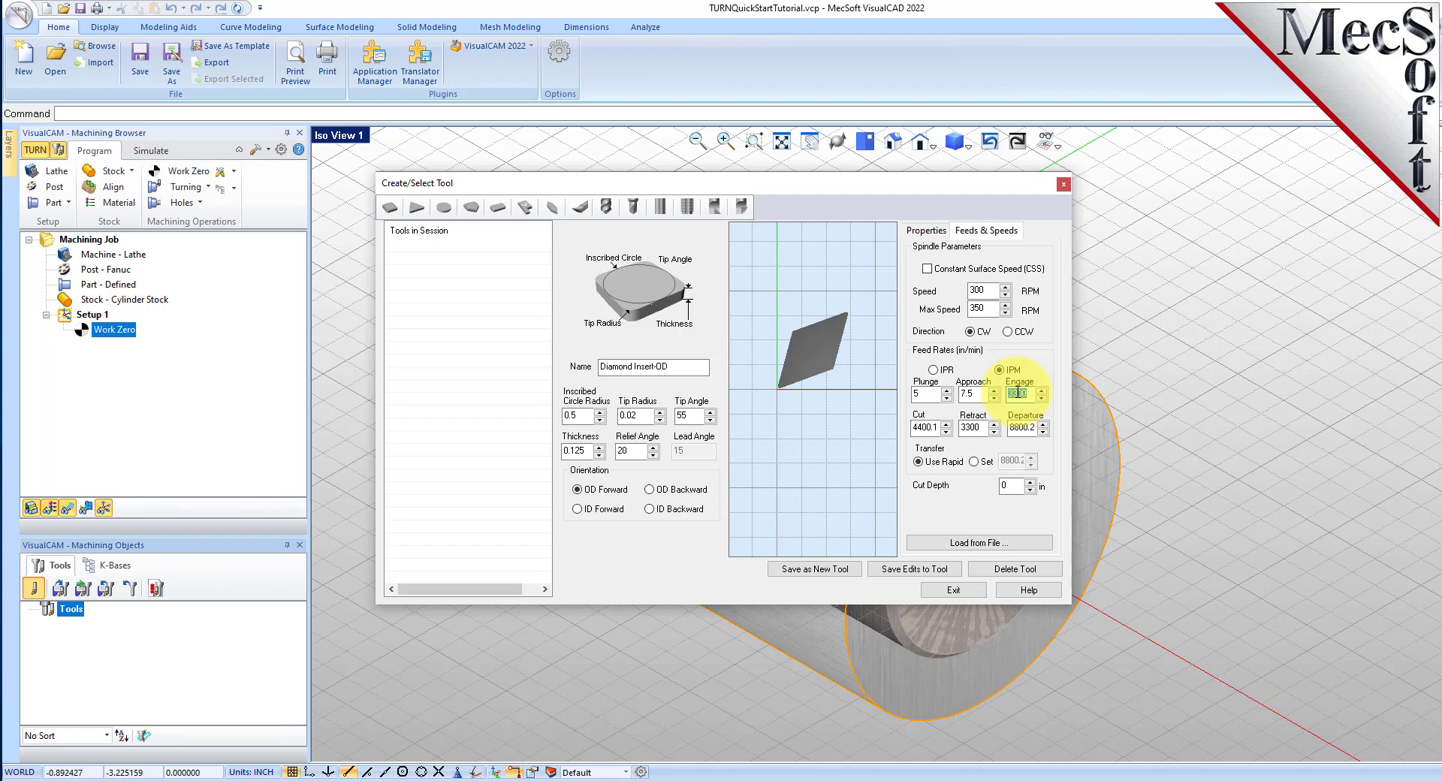
{"action": "type", "text": "7.5"}
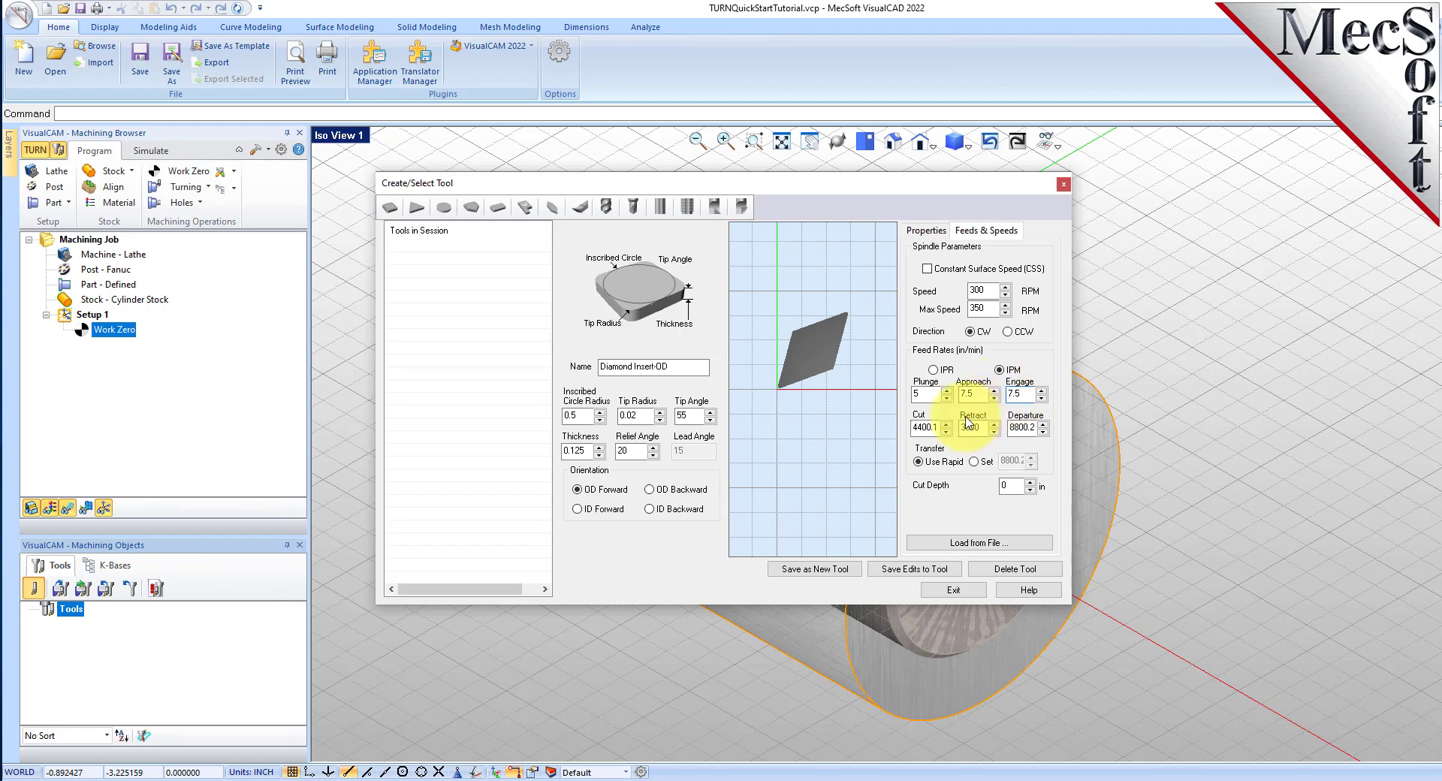
Step: Set the cut feed rate to 10, retract to 15 and departure to 15, with transfer using rapid
{"action": "double_click", "coordinate": [924, 427]}
{"action": "type", "text": "10"}
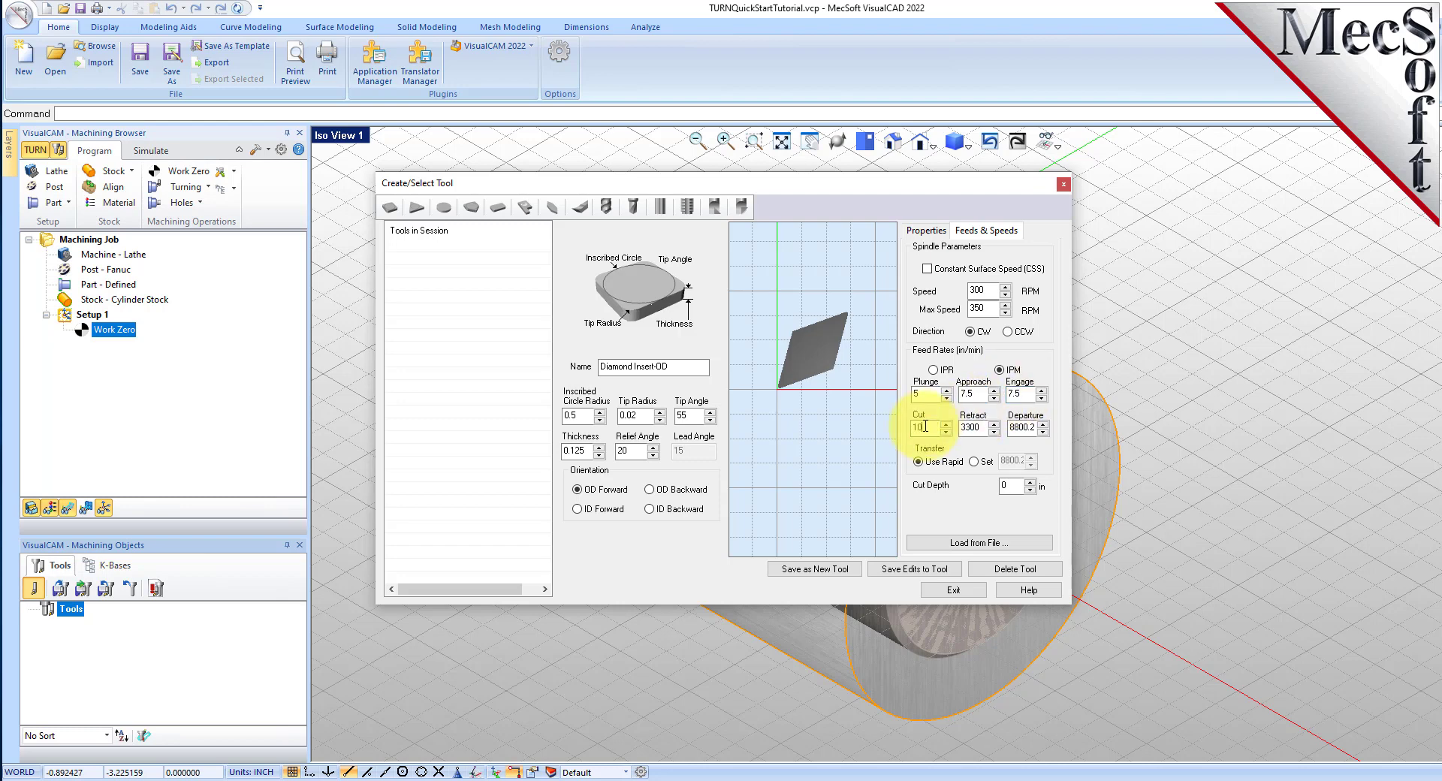
{"action": "double_click", "coordinate": [966, 427]}
{"action": "type", "text": "15"}
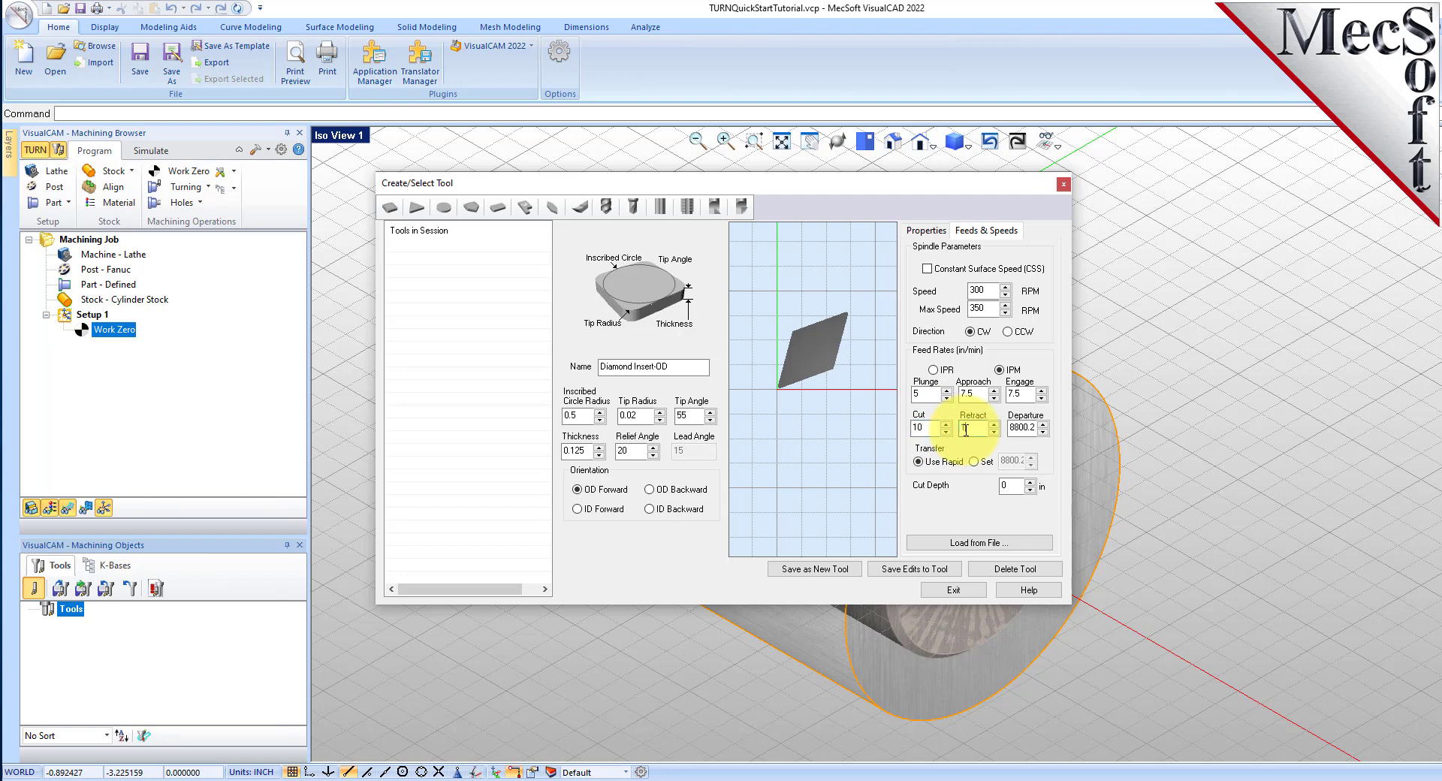
{"action": "double_click", "coordinate": [1024, 427]}
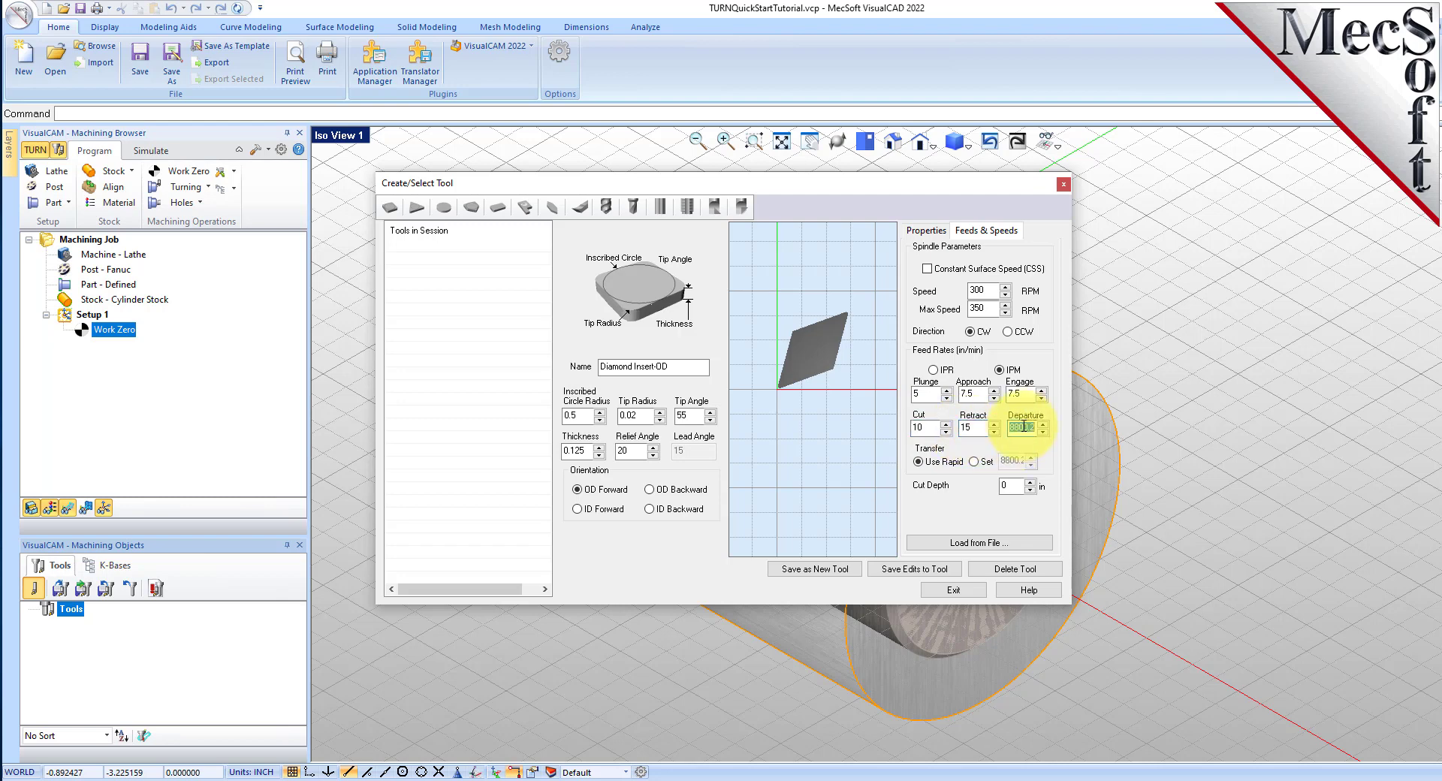
{"action": "type", "text": "15"}
{"action": "left_click", "coordinate": [919, 462]}
Step: Save the Diamond Insert-OD definition as a new tool and exit the tool dialog
{"action": "left_click", "coordinate": [818, 570]}
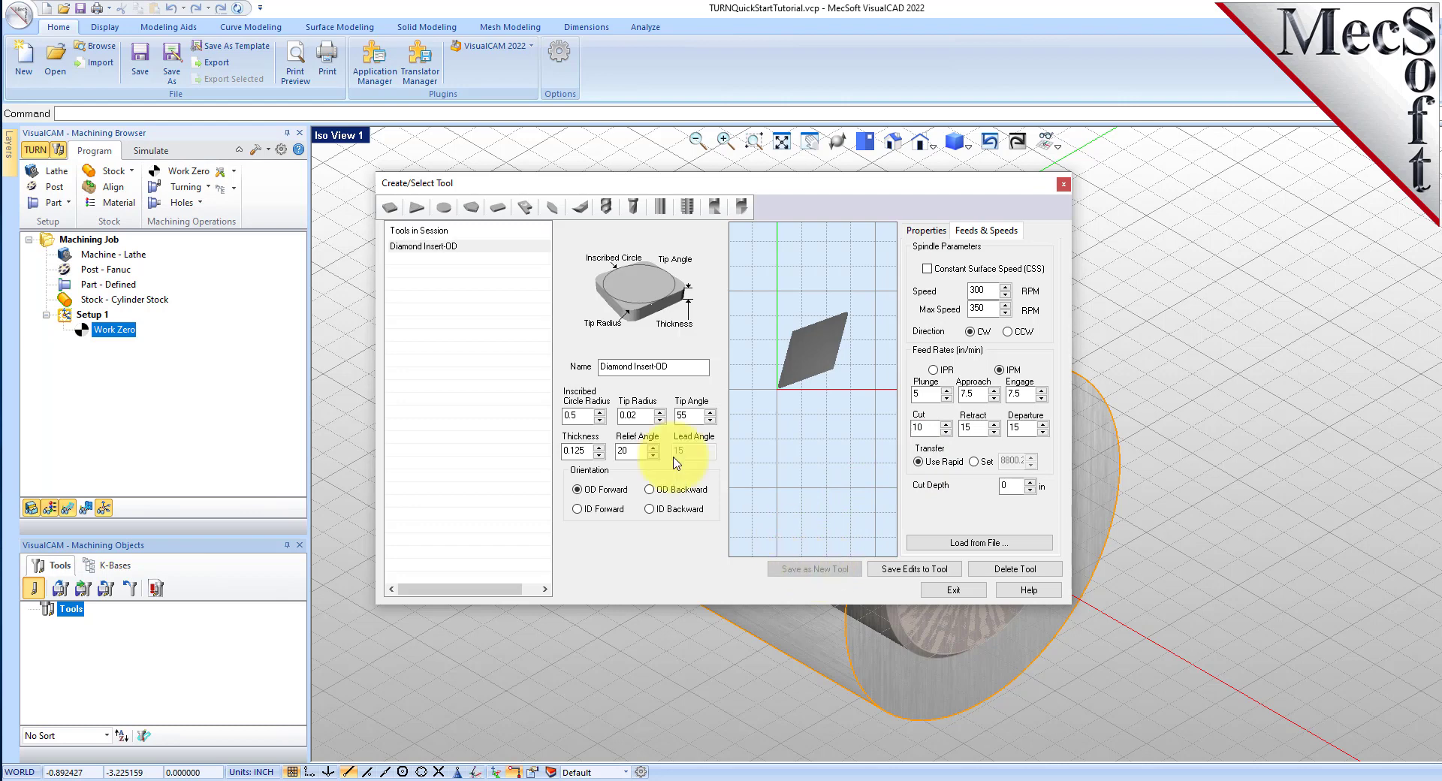
{"action": "left_click", "coordinate": [682, 368]}
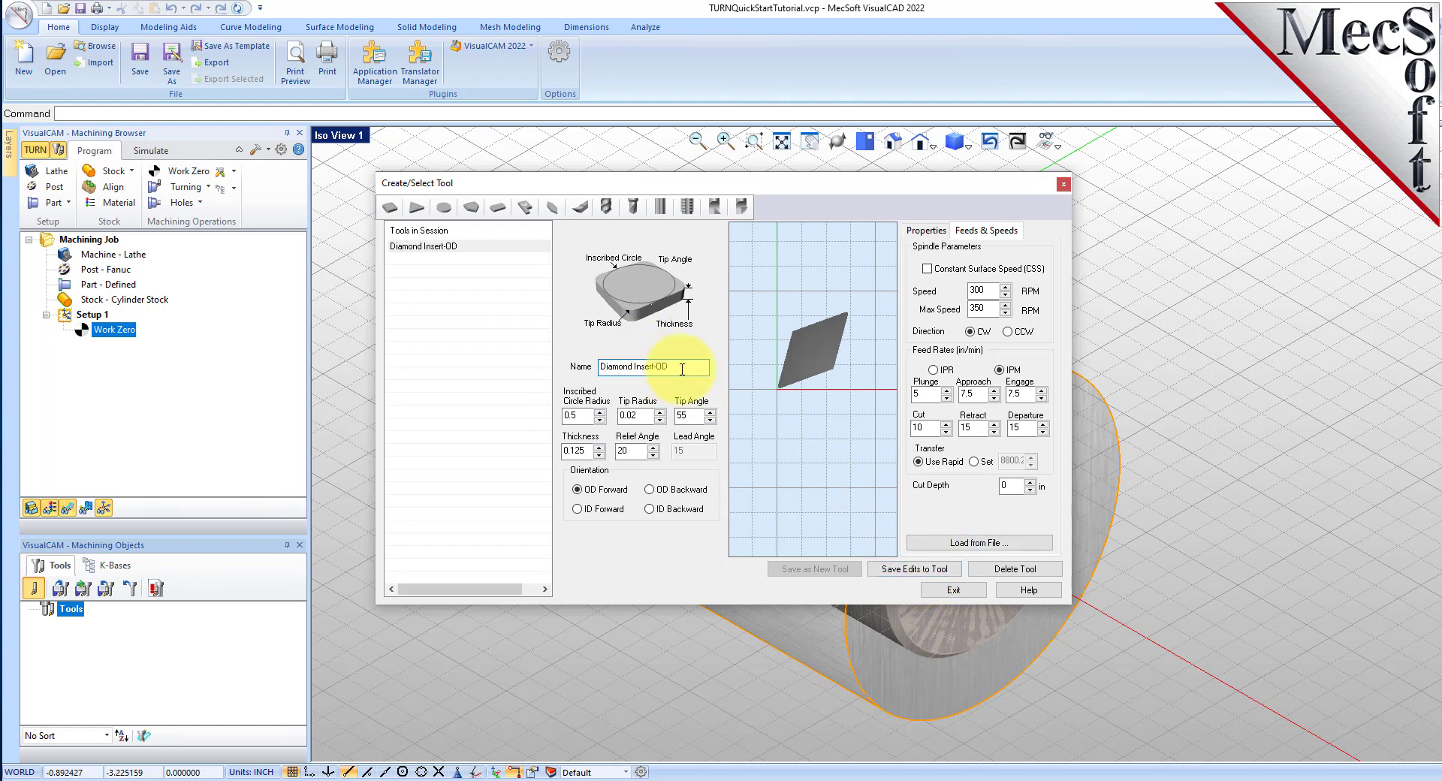
{"action": "left_click_drag", "start_coordinate": [681, 367], "coordinate": [582, 367]}
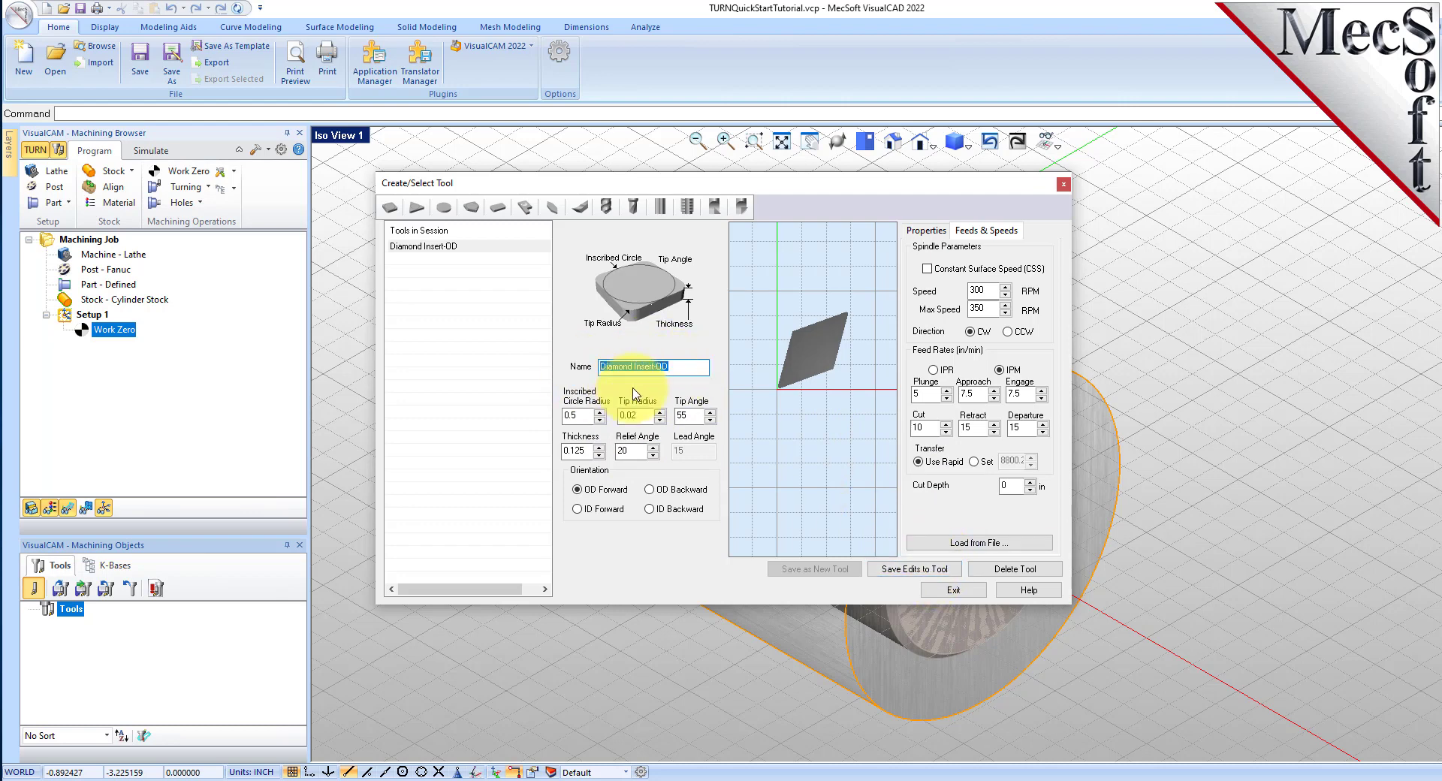
{"action": "left_click", "coordinate": [692, 368]}
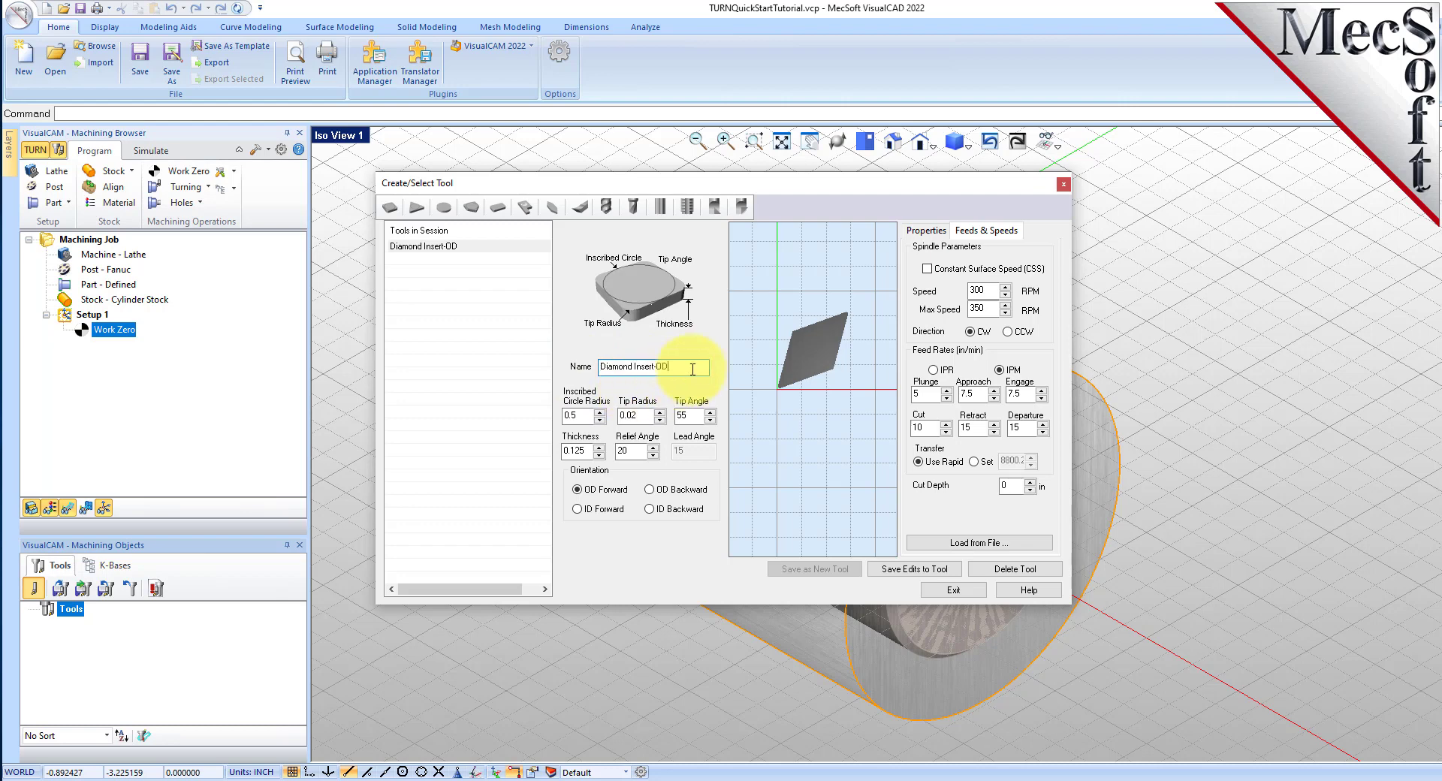
{"action": "left_click", "coordinate": [951, 591]}
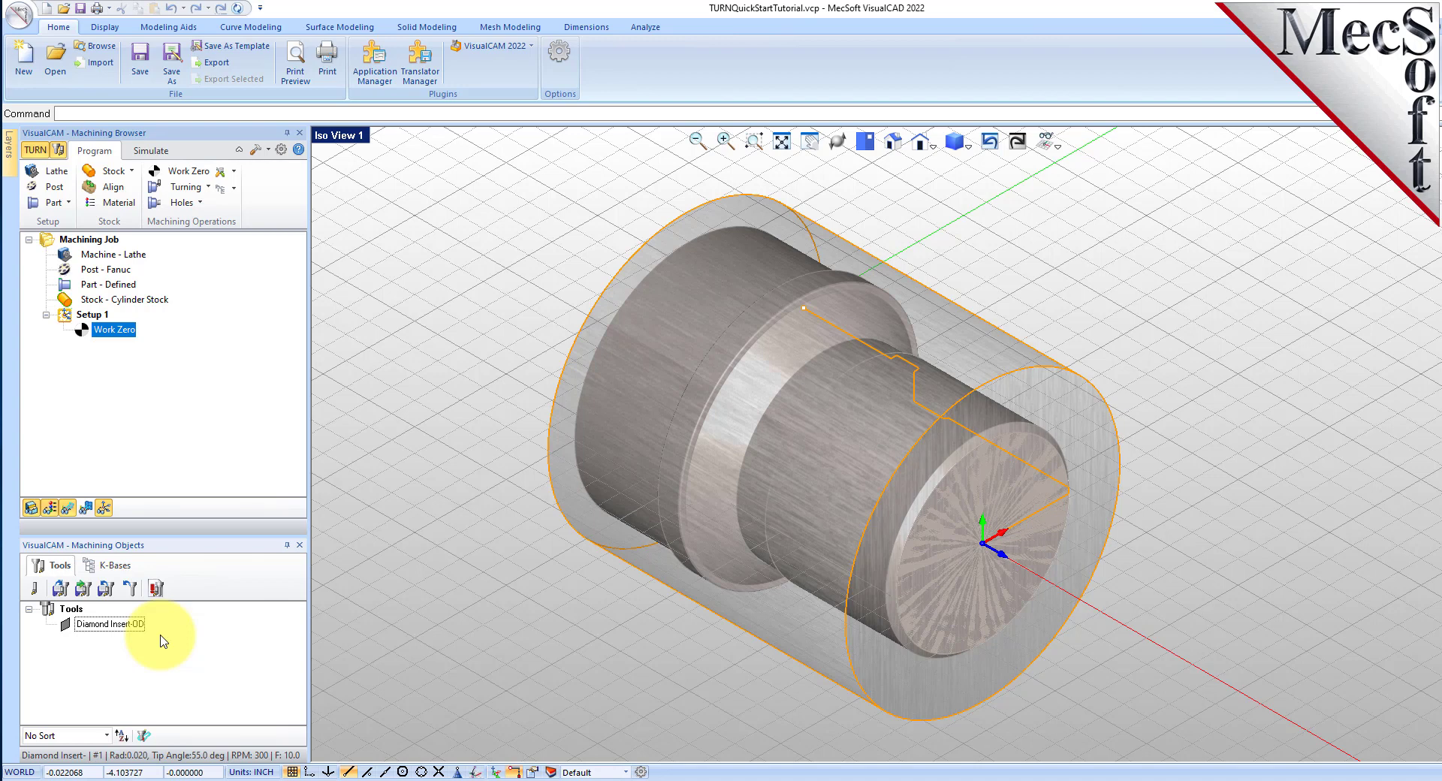
Step: Start a Turn Roughing operation and select Diamond Insert-OD as its tool
{"action": "left_click", "coordinate": [207, 190]}
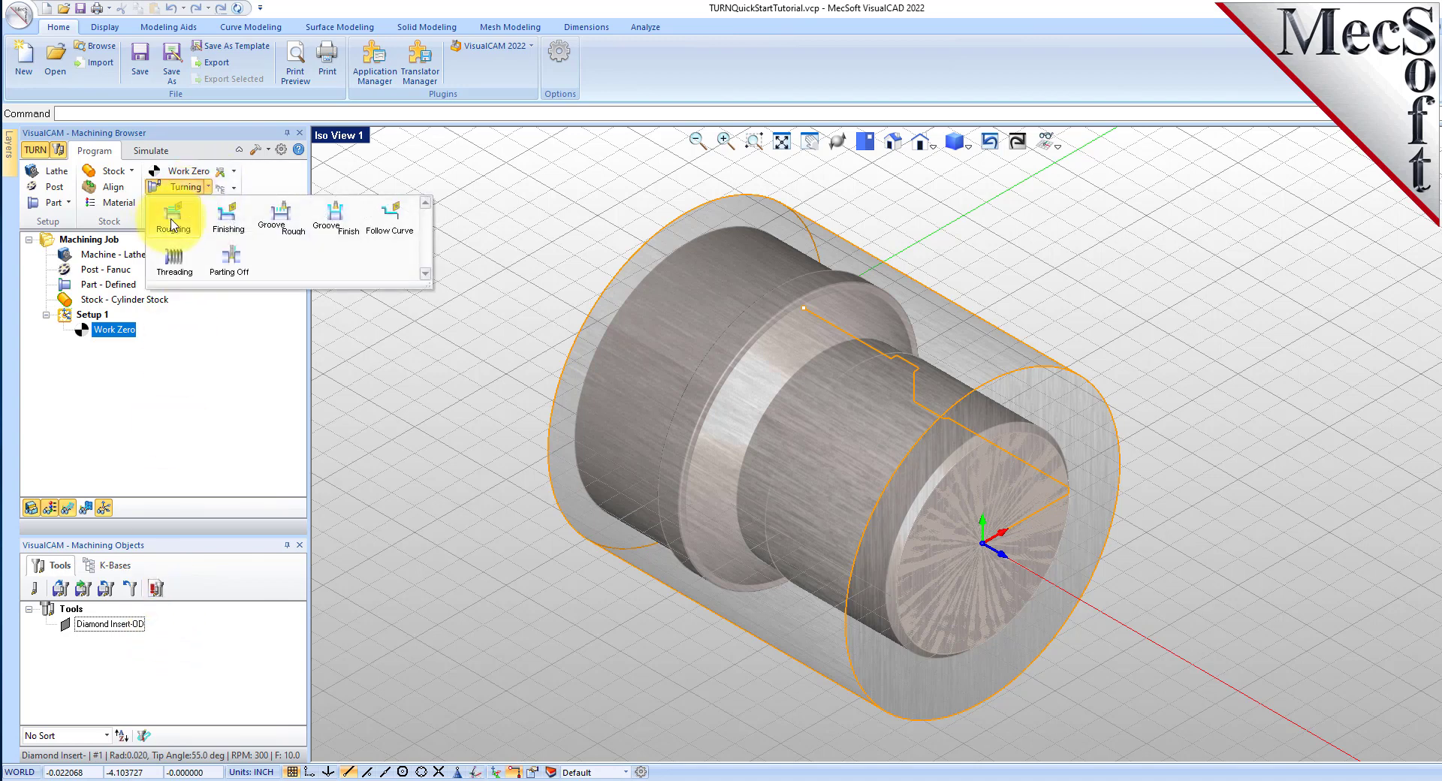
{"action": "left_click", "coordinate": [172, 222]}
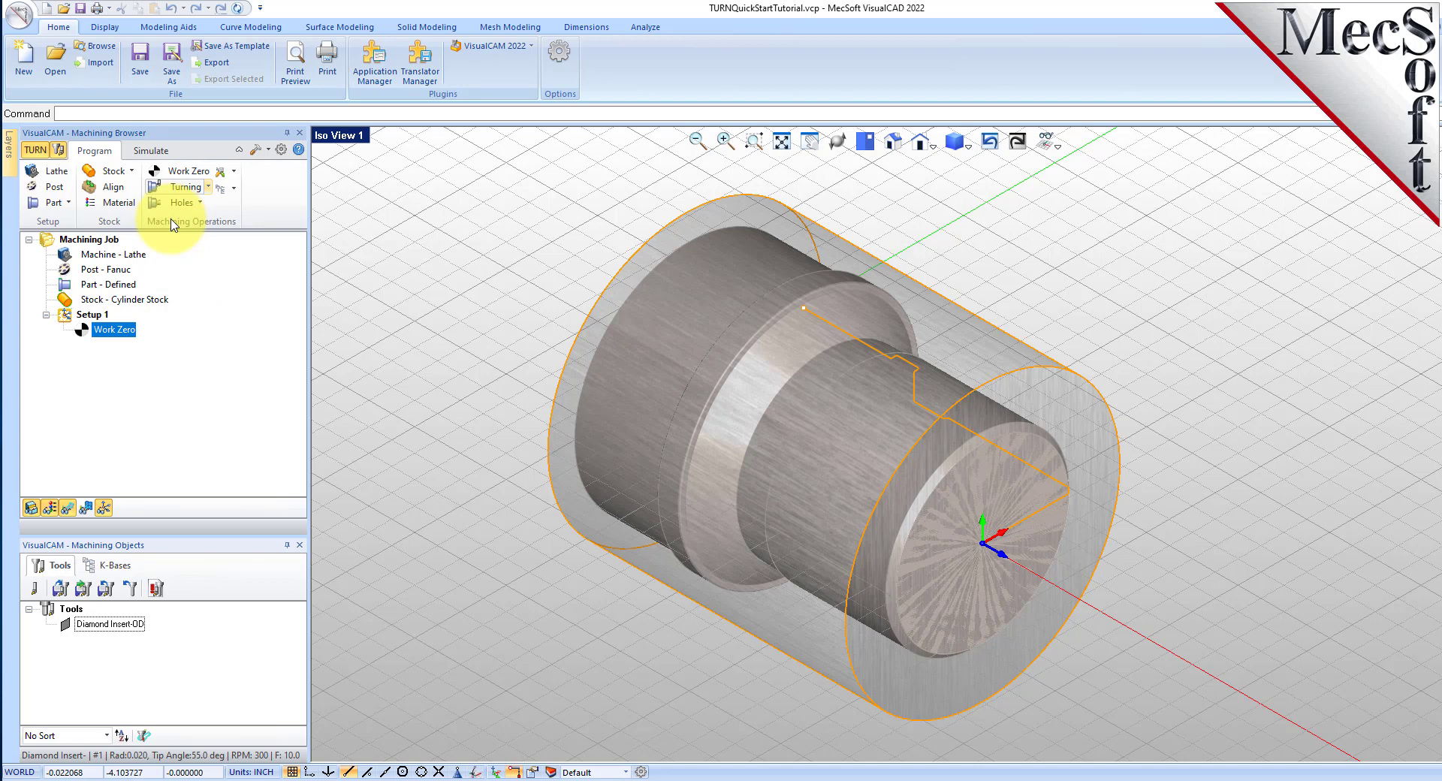
{"action": "left_click_drag", "start_coordinate": [199, 153], "coordinate": [314, 179]}
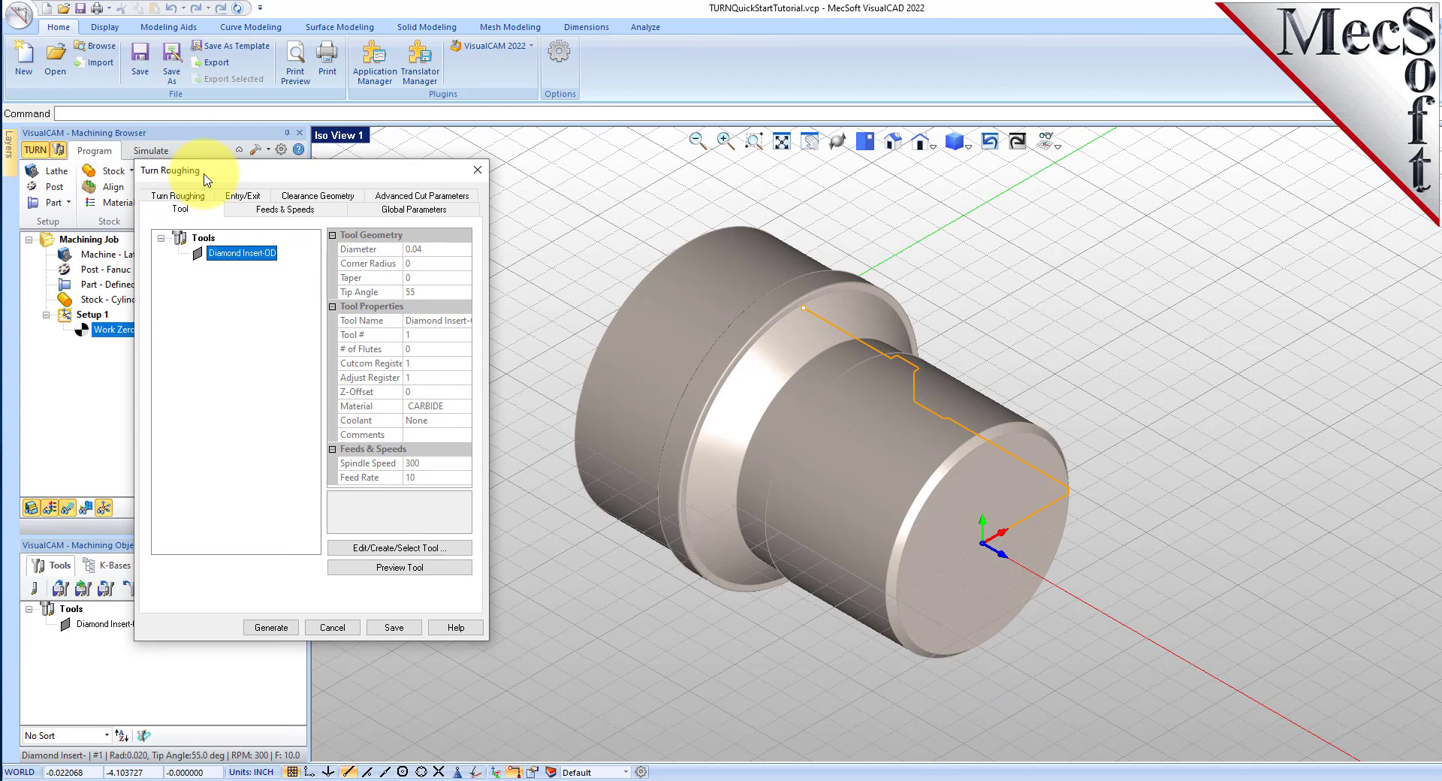
{"action": "left_click", "coordinate": [233, 253]}
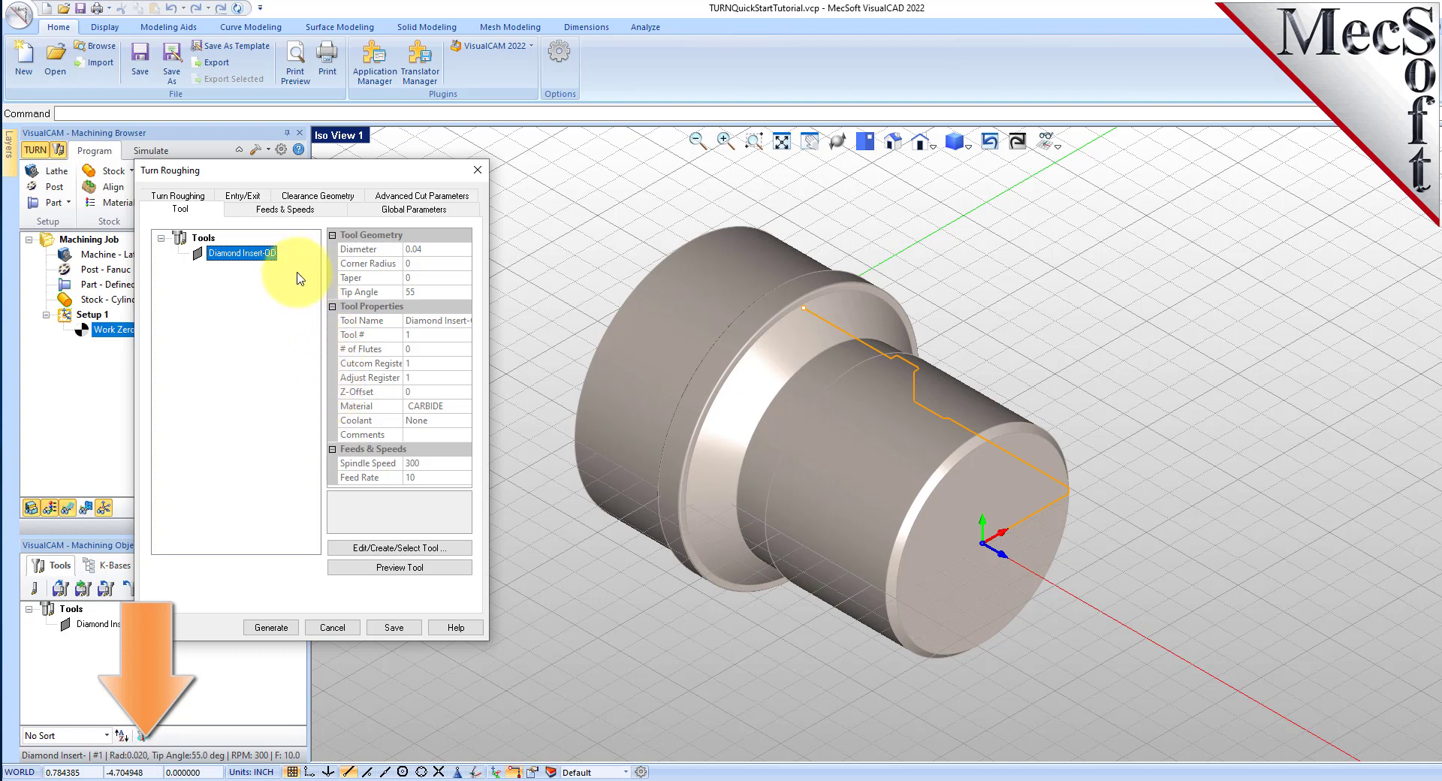
Step: Keep the roughing clearance settings on Automatic and set the cut transfer to Clearance Plane
{"action": "left_click", "coordinate": [303, 209]}
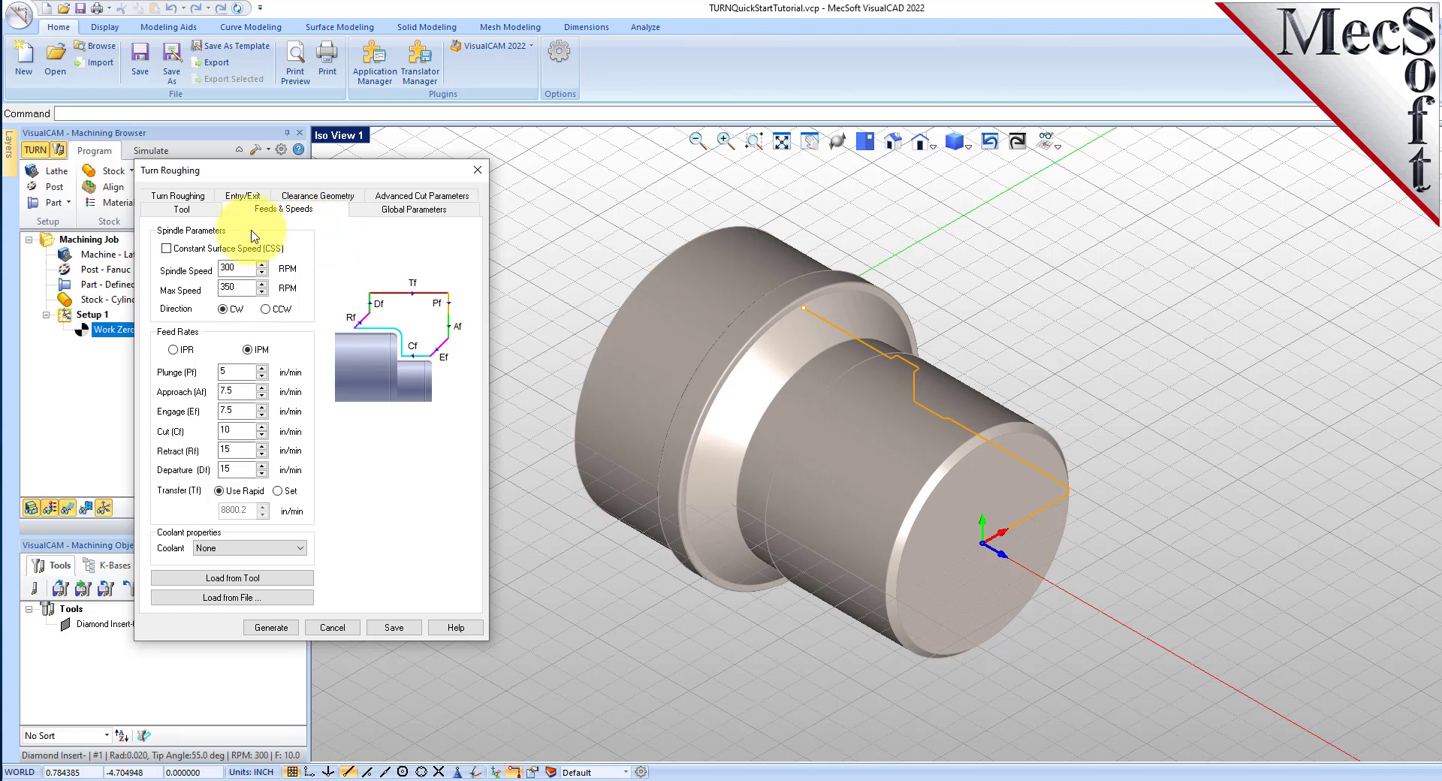
{"action": "left_click", "coordinate": [309, 198]}
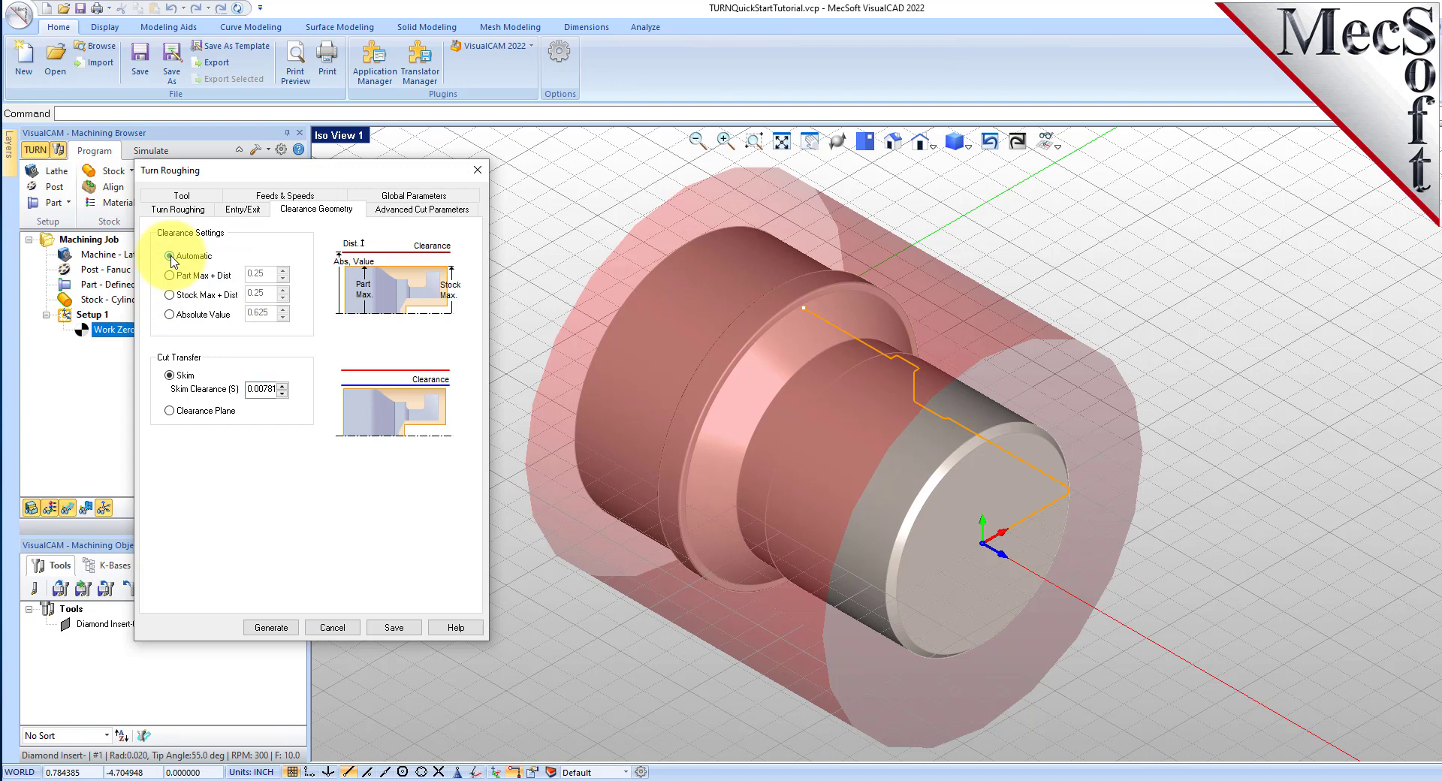
{"action": "left_click", "coordinate": [169, 411]}
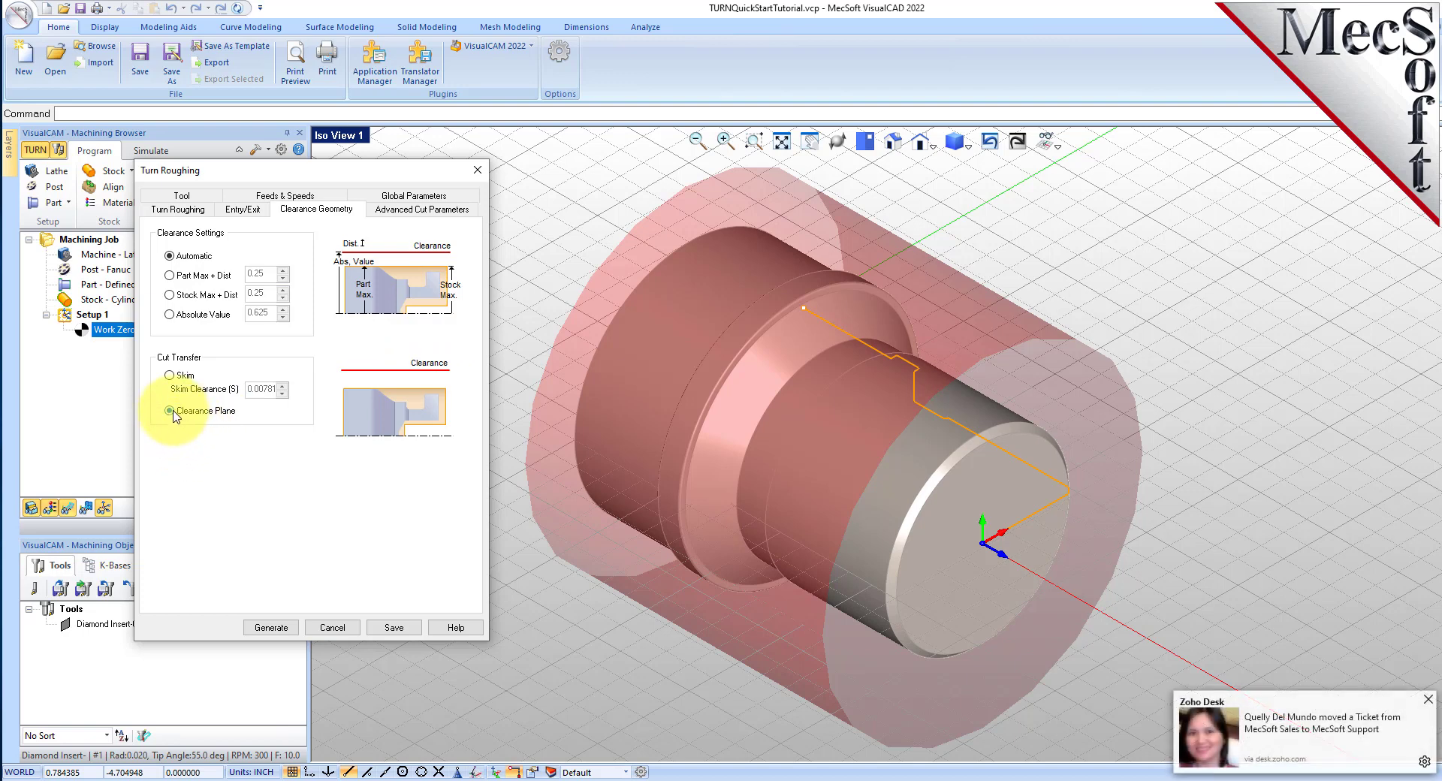
{"action": "left_click", "coordinate": [1427, 702]}
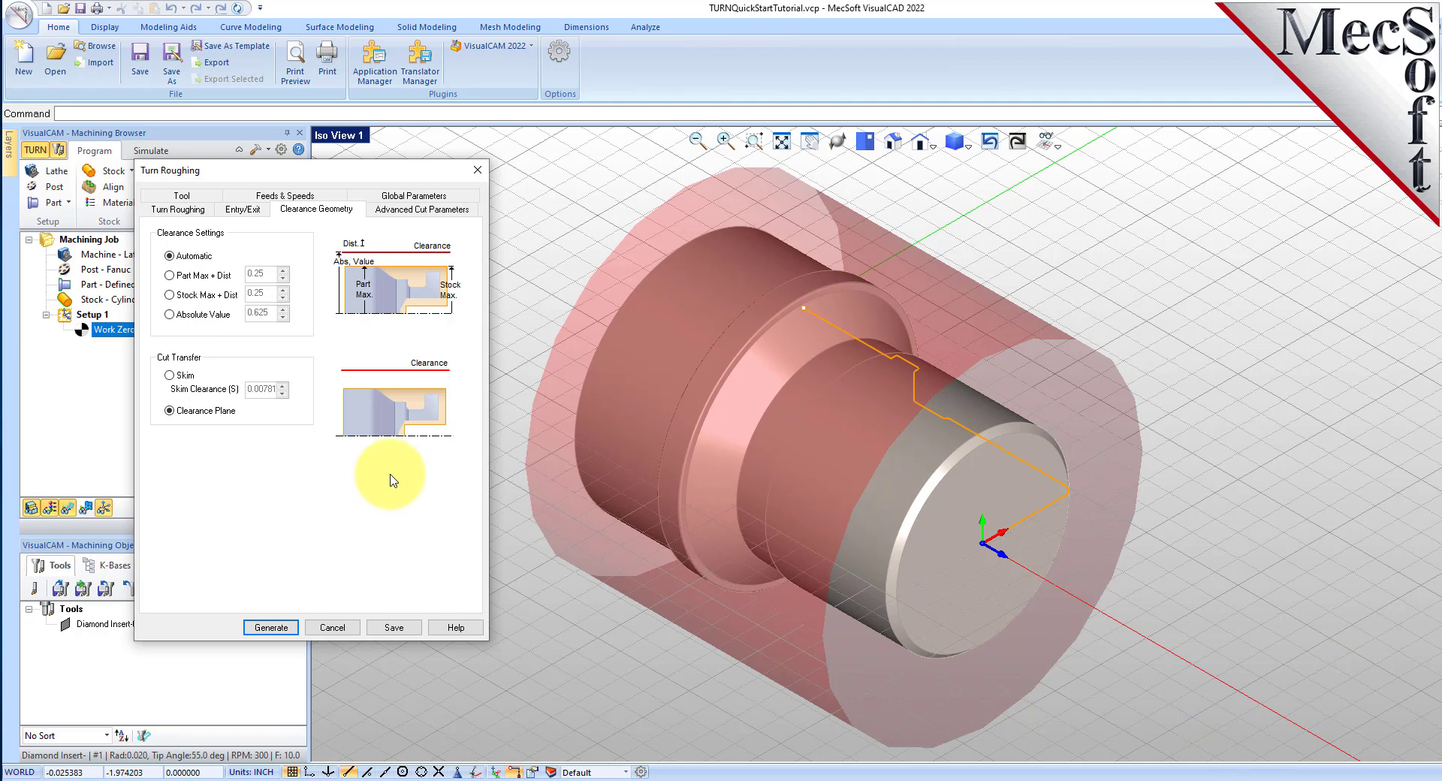
{"action": "mouse_move", "coordinate": [975, 471]}
{"action": "right_mouse_down"}
{"action": "mouse_move", "coordinate": [905, 454]}
{"action": "mouse_move", "coordinate": [965, 373]}
{"action": "mouse_move", "coordinate": [991, 475]}
{"action": "right_mouse_up"}
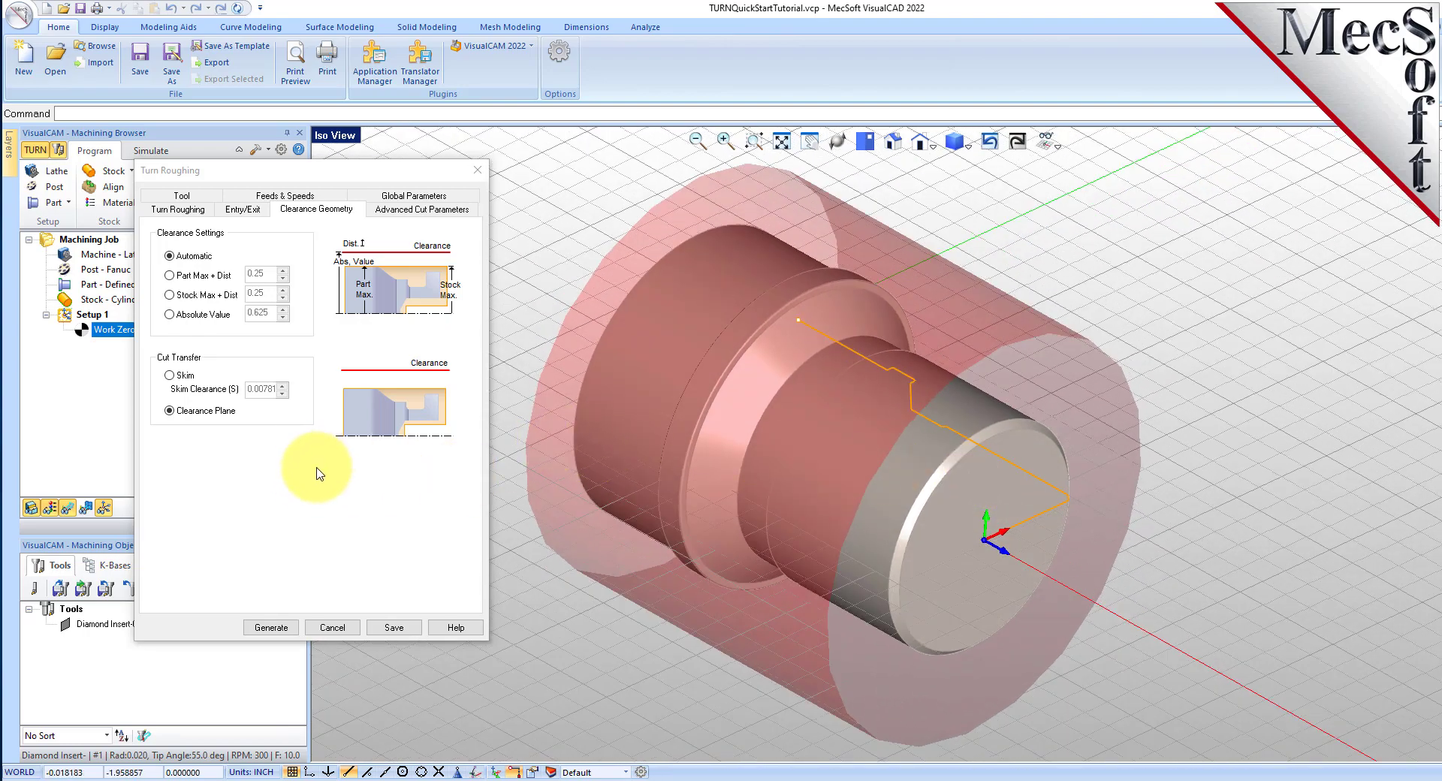
Step: Check the approach type, tolerance and stock allowance in the roughing operation's global parameters
{"action": "left_click", "coordinate": [415, 197]}
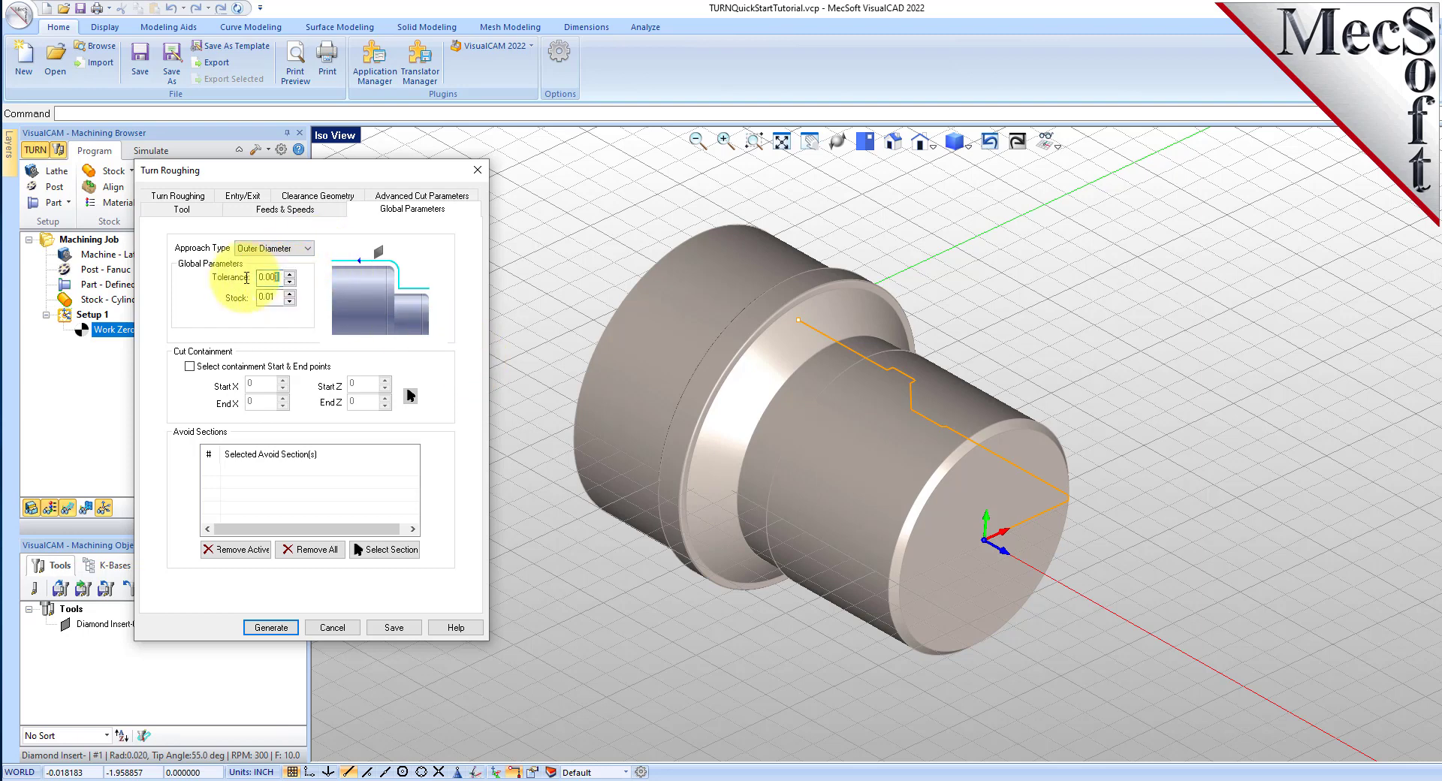
{"action": "left_click", "coordinate": [267, 298]}
{"action": "double_click", "coordinate": [267, 298]}
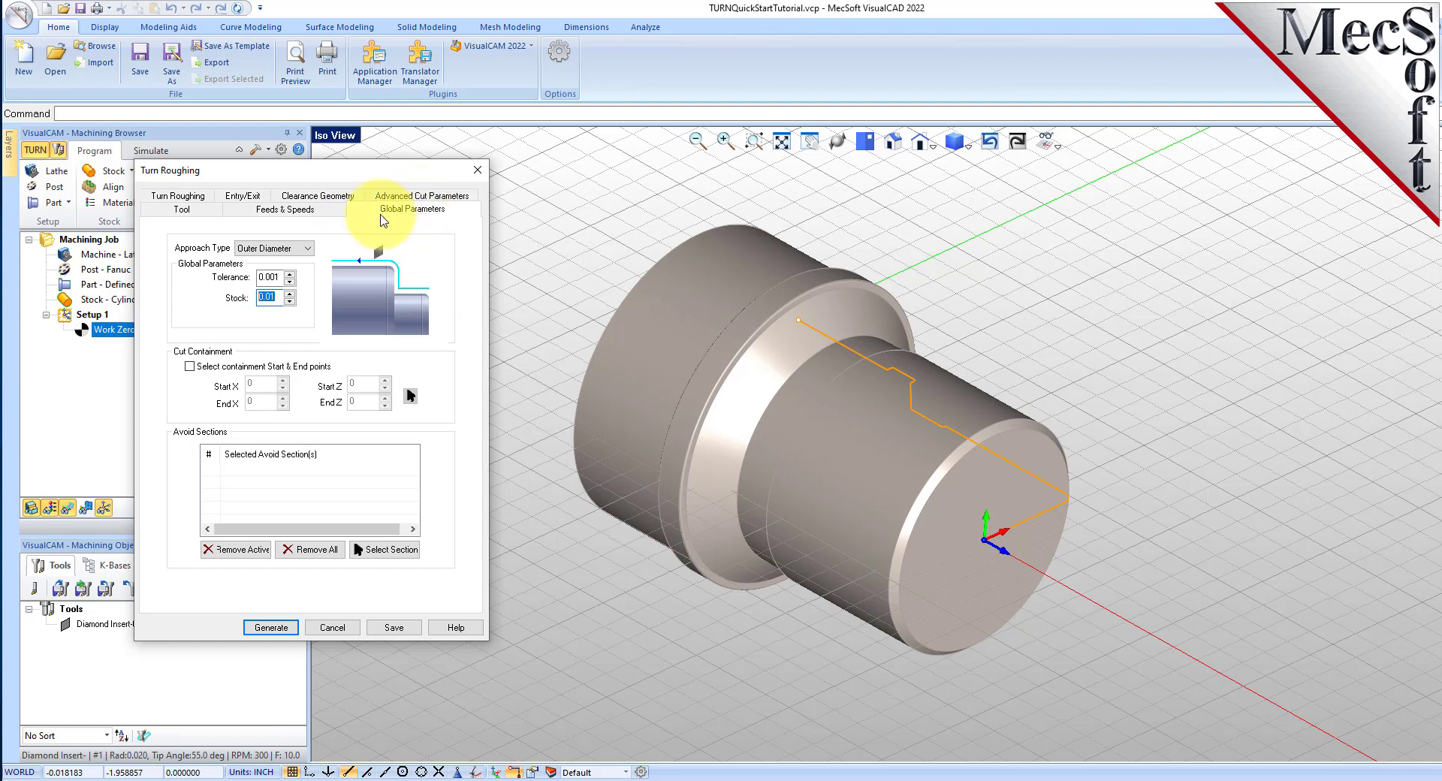
Step: Compare the offset cut pattern, return to Linear Cuts and turn off the final cleanup pass
{"action": "left_click", "coordinate": [193, 197]}
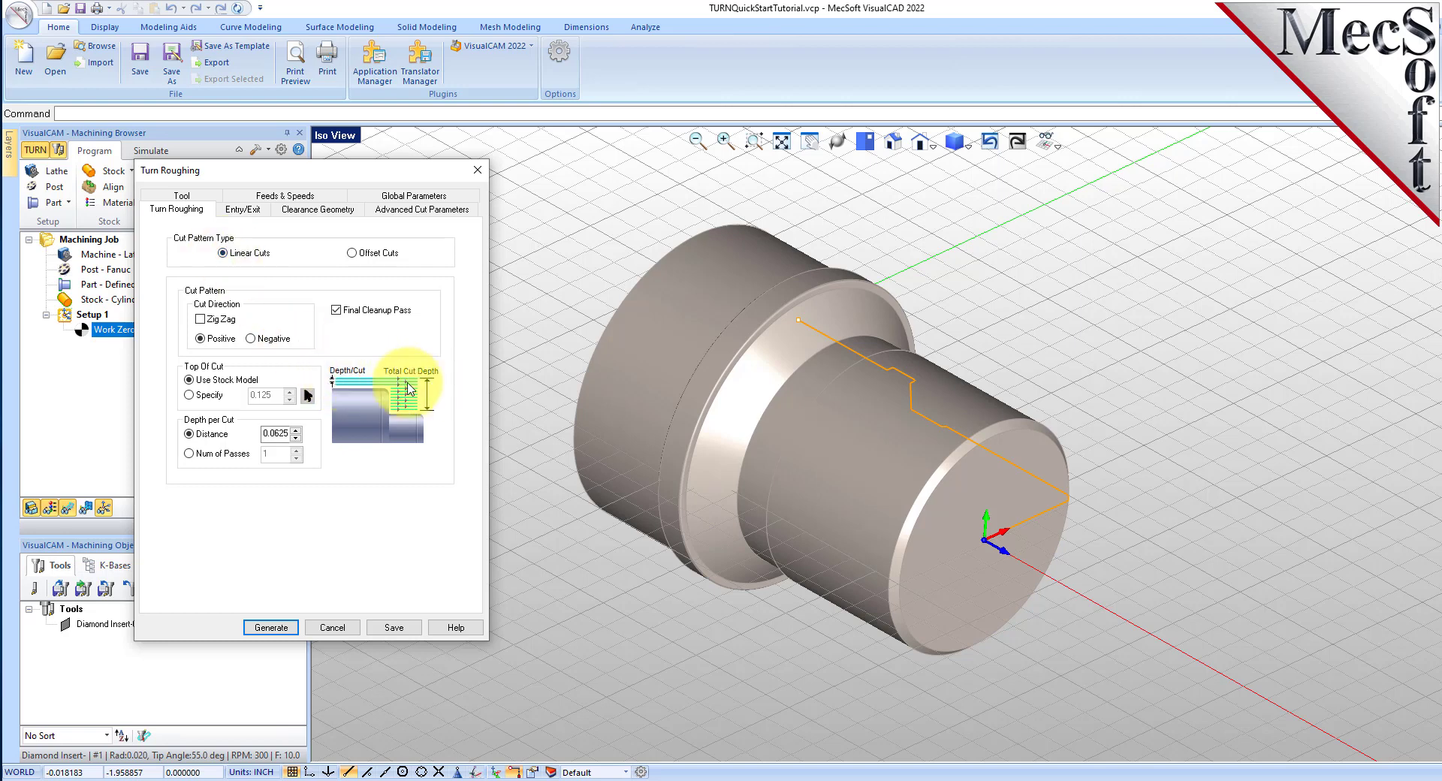
{"action": "left_click", "coordinate": [352, 254]}
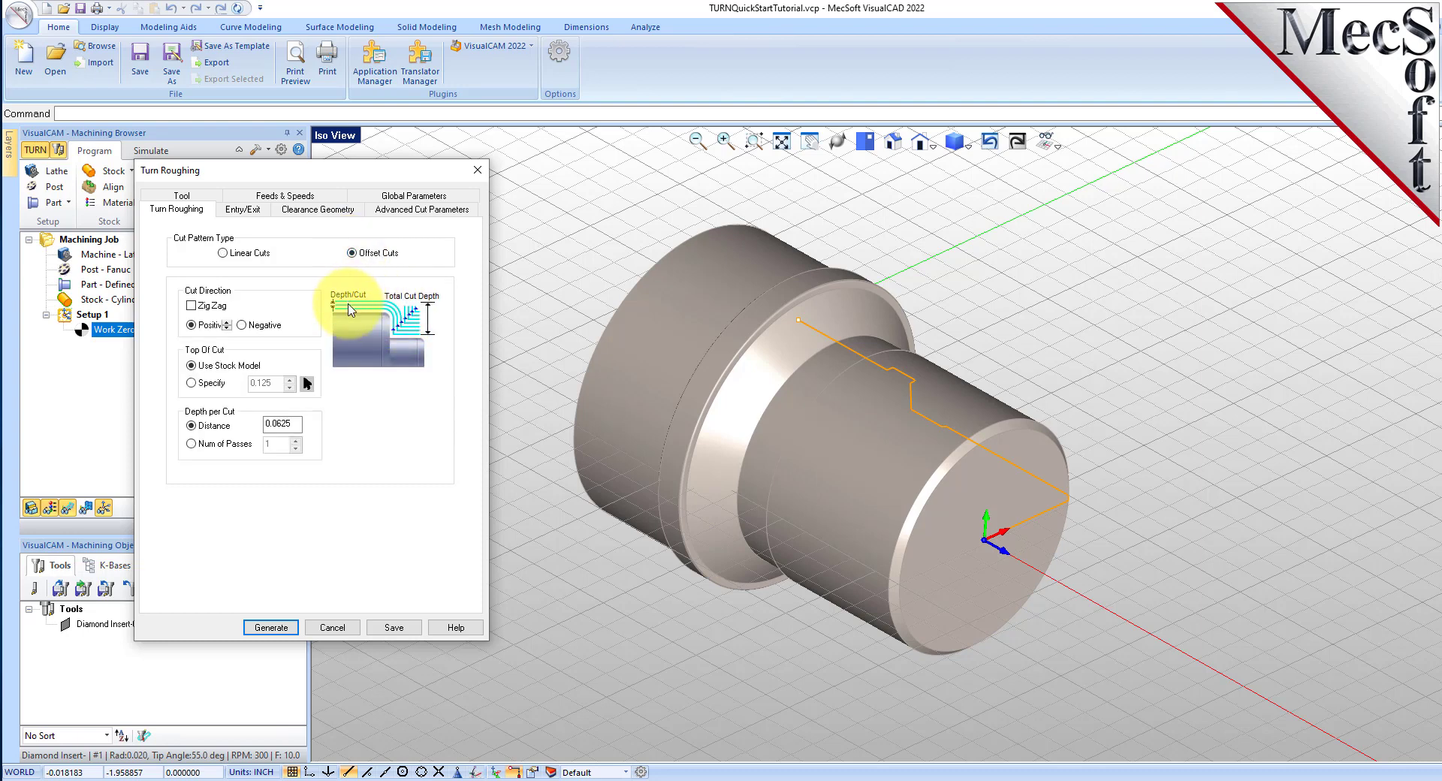
{"action": "left_click", "coordinate": [223, 253]}
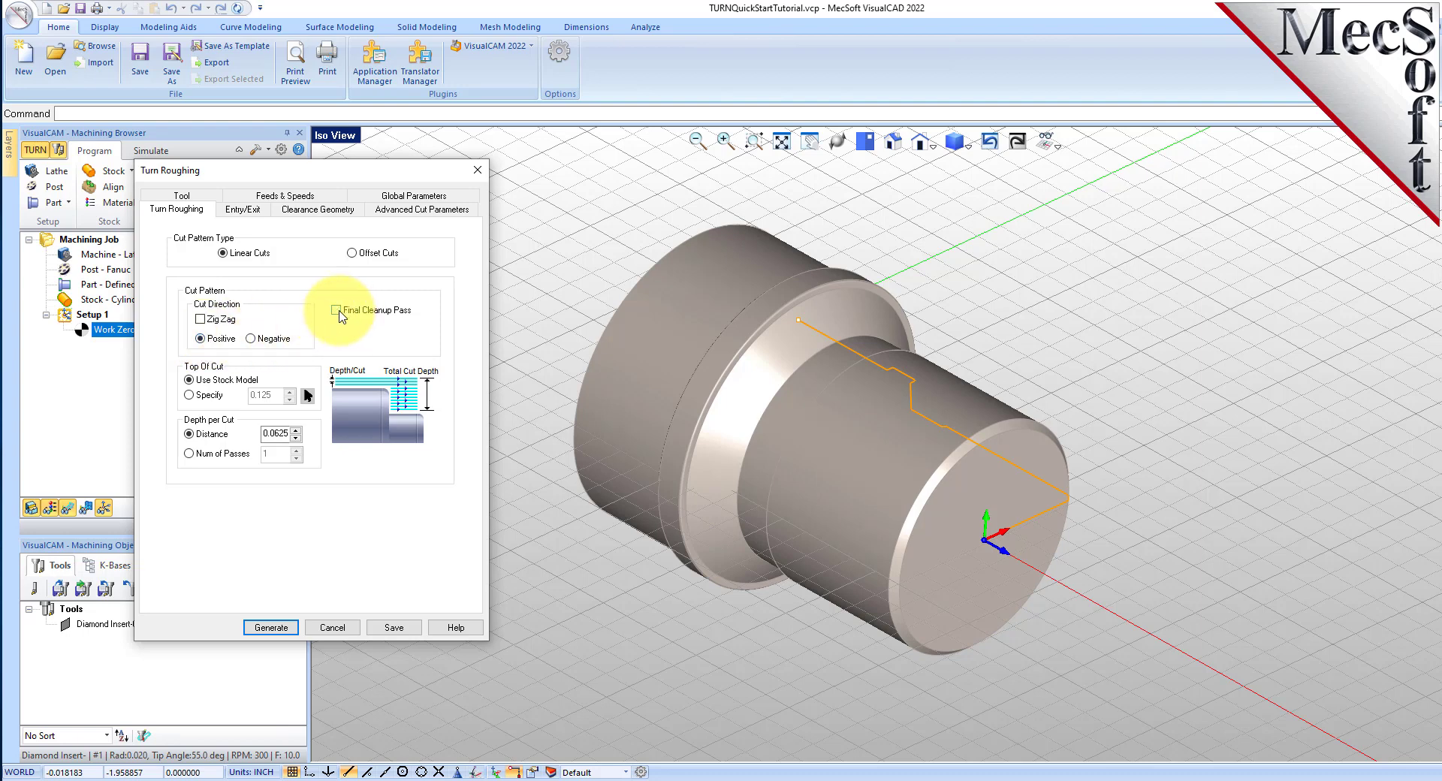
{"action": "double_click", "coordinate": [276, 434]}
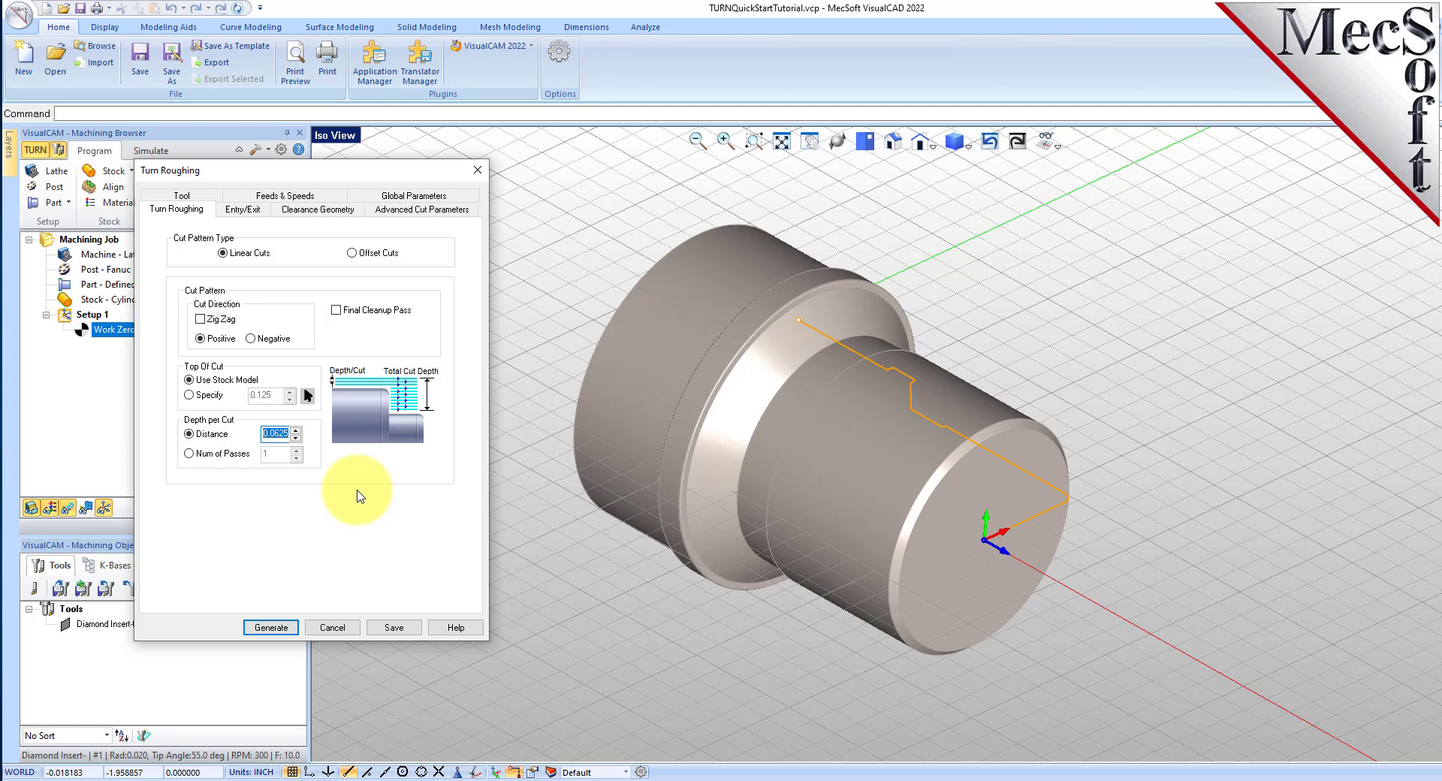
Step: Set the entry approach length and engage length to 0.025 for the roughing operation
{"action": "left_click", "coordinate": [242, 214]}
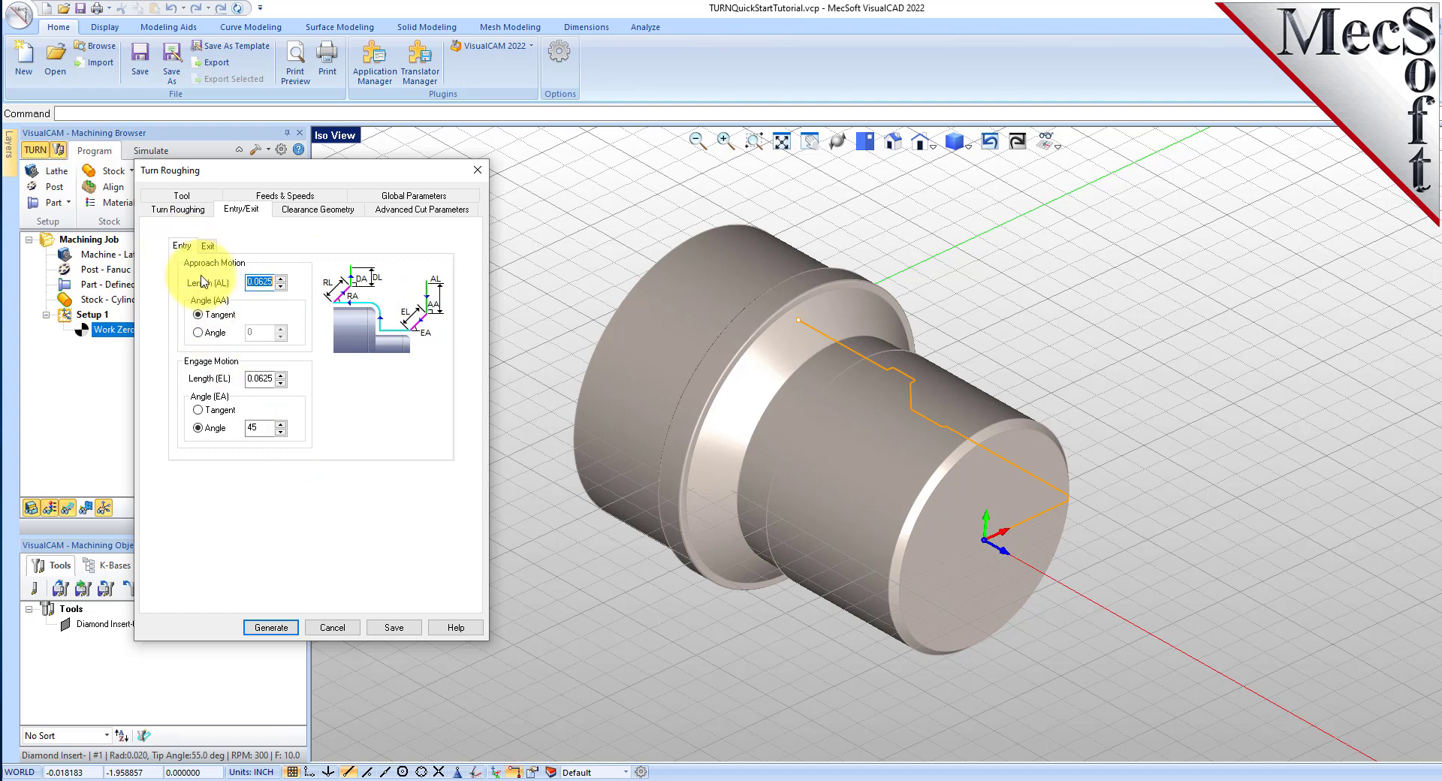
{"action": "left_click", "coordinate": [271, 282]}
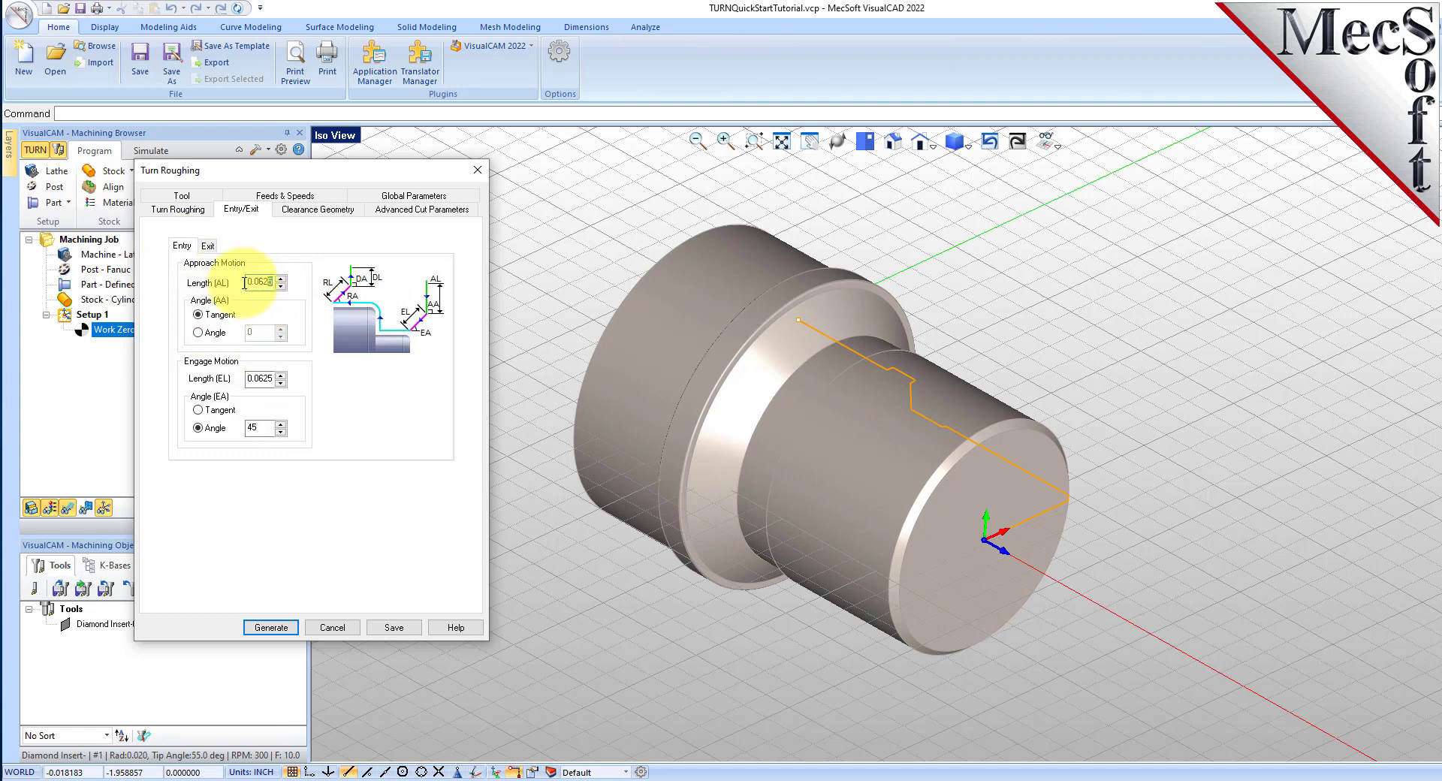
{"action": "double_click", "coordinate": [244, 282]}
{"action": "type", "text": "0."}
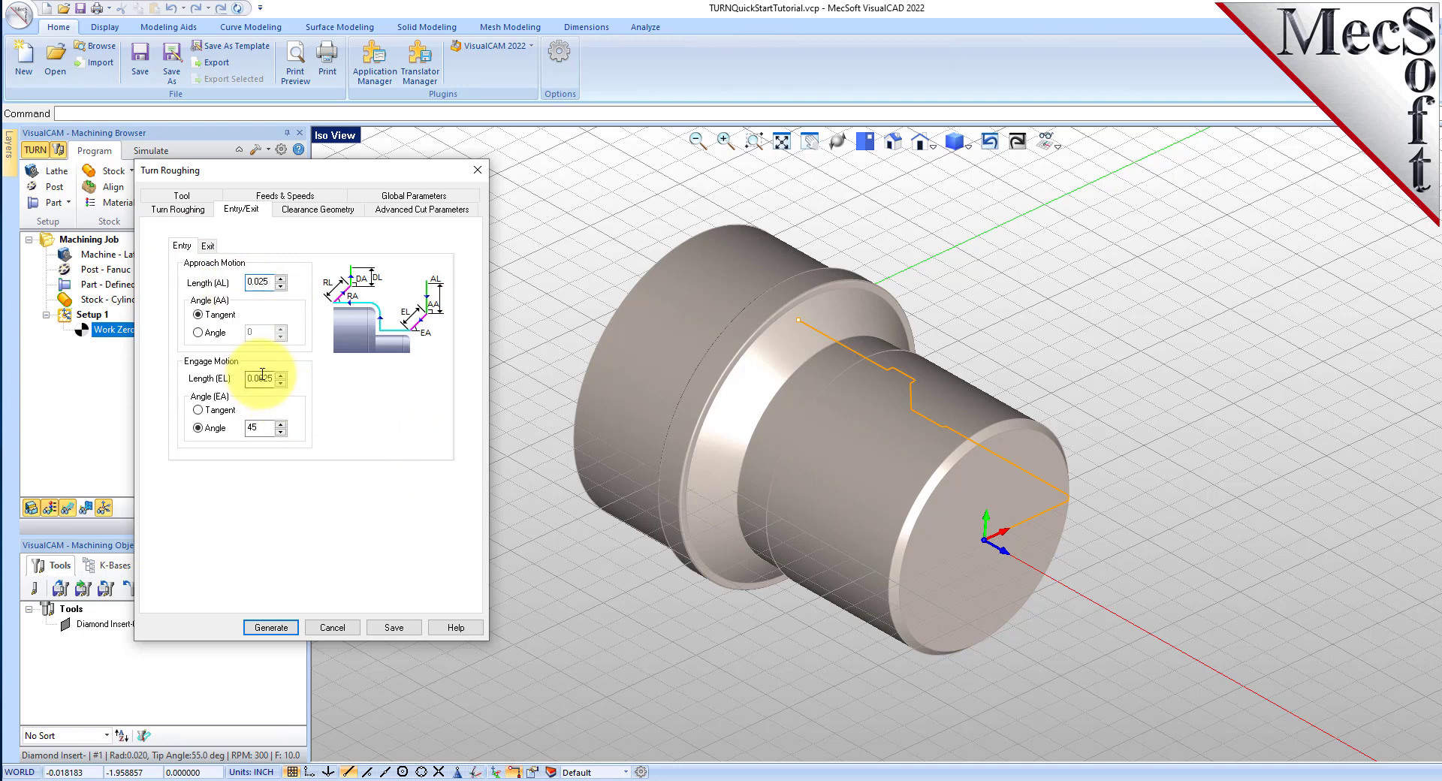
{"action": "left_click_drag", "start_coordinate": [272, 378], "coordinate": [229, 379]}
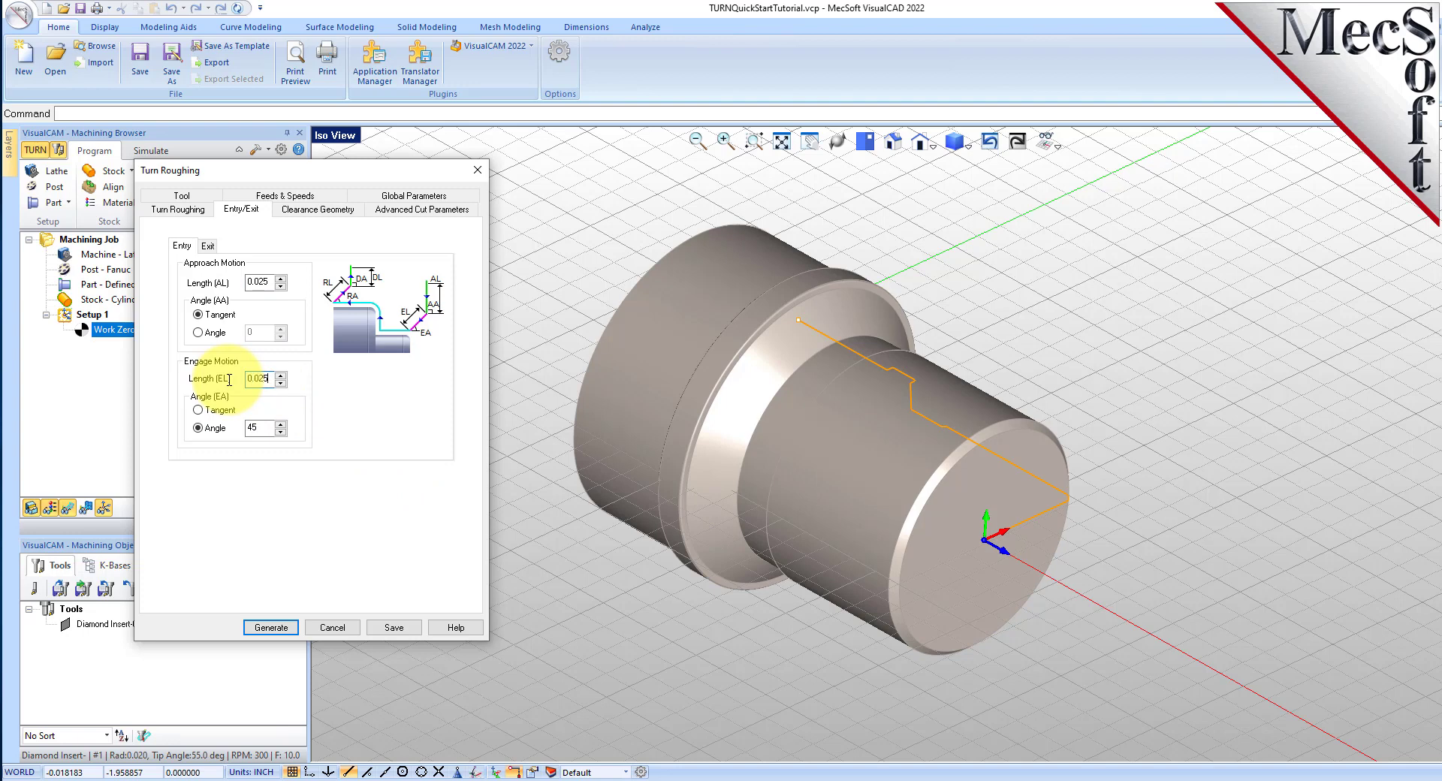
Step: Set the exit retract length and depart length to 0.025 and generate the Turn Roughing toolpath
{"action": "left_click", "coordinate": [208, 245]}
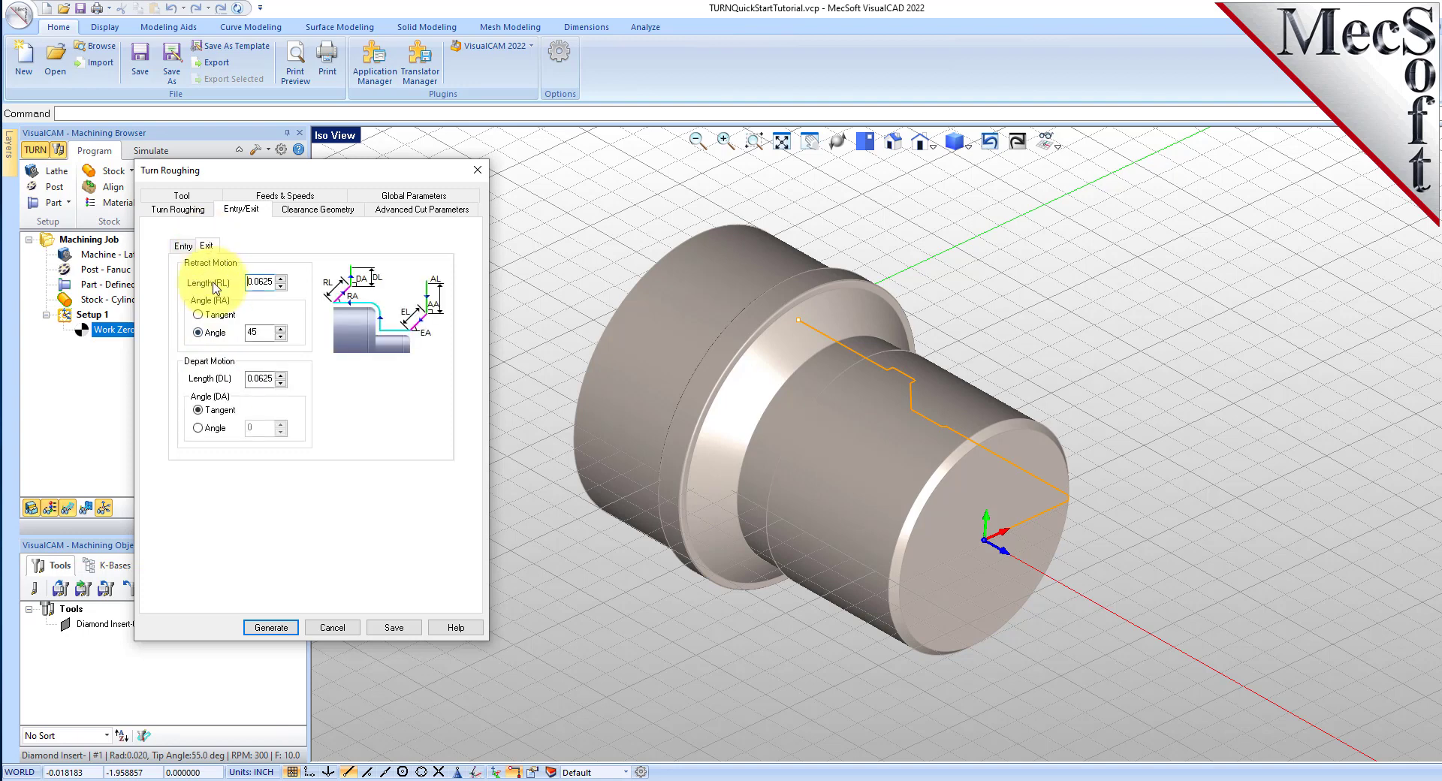
{"action": "left_click_drag", "start_coordinate": [270, 282], "coordinate": [201, 281]}
{"action": "type", "text": "0"}
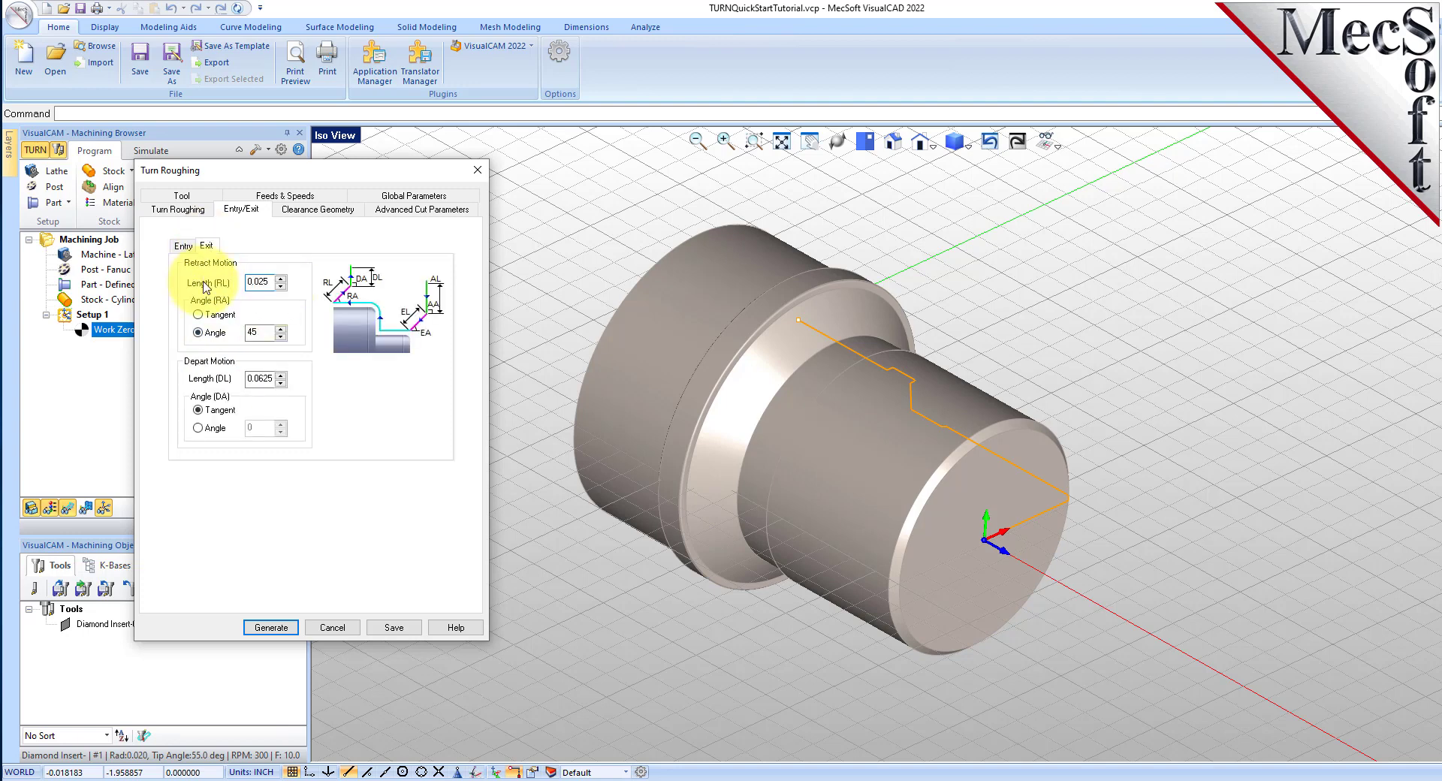
{"action": "left_click_drag", "start_coordinate": [273, 381], "coordinate": [224, 379]}
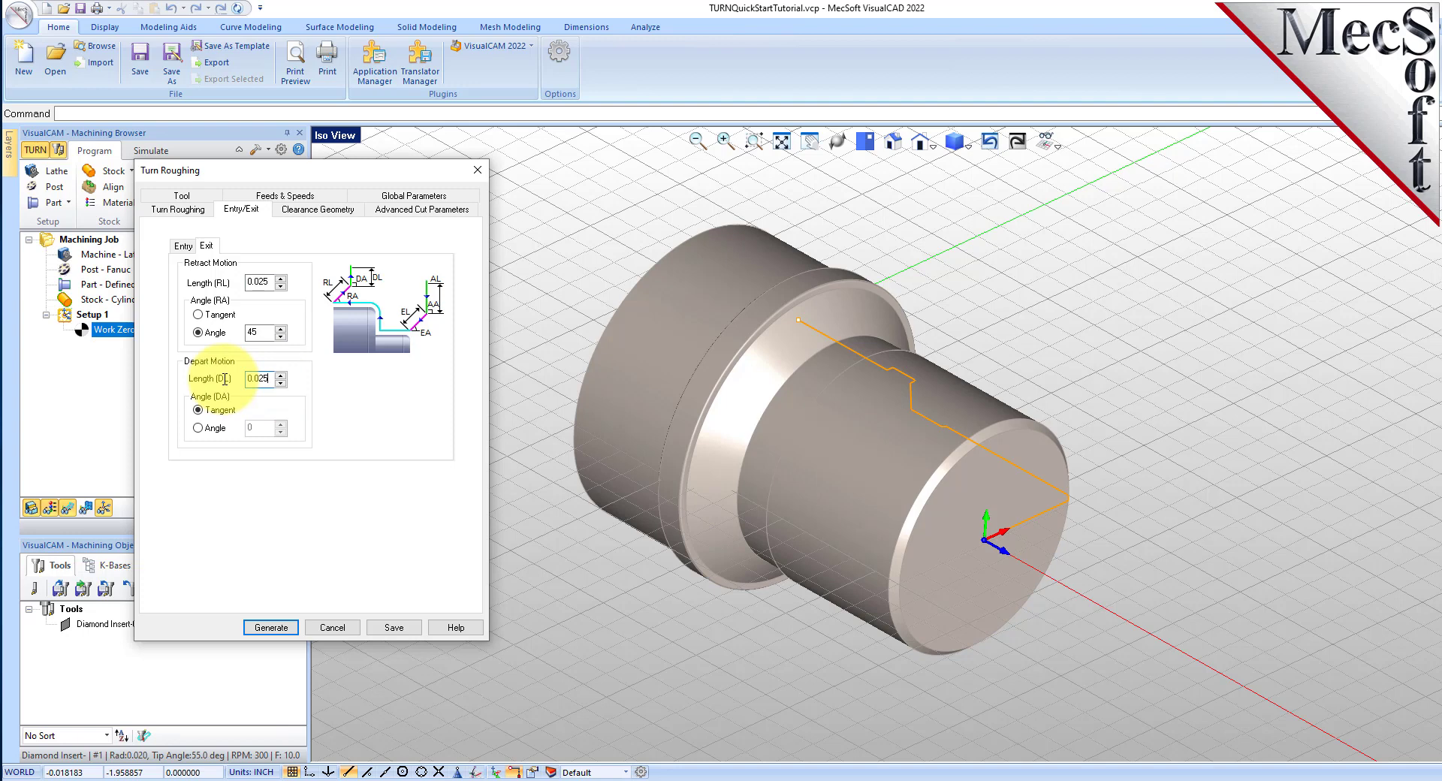
{"action": "left_click", "coordinate": [283, 629]}
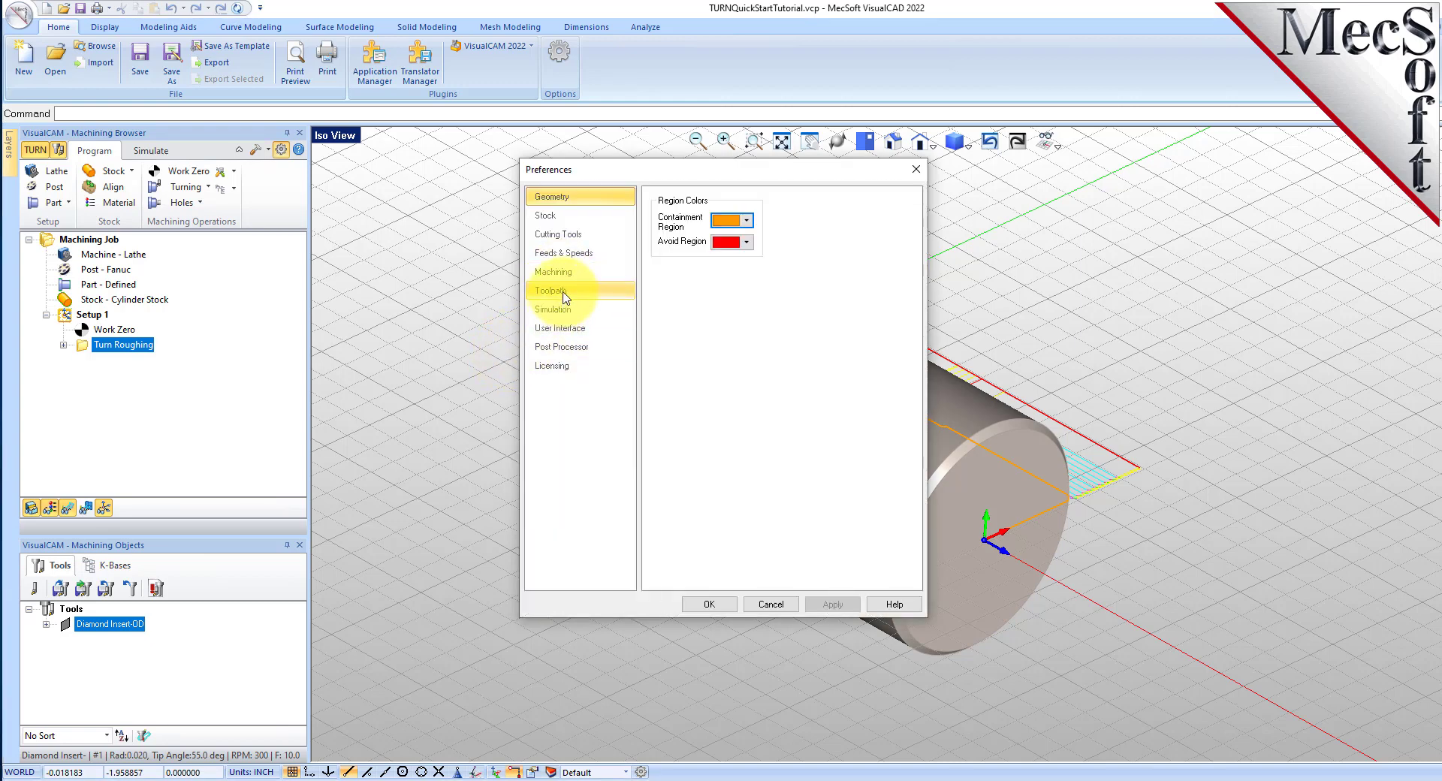
Step: Set the toolpath display thickness to 2 in the preferences
{"action": "left_click", "coordinate": [551, 291]}
{"action": "double_click", "coordinate": [814, 429]}
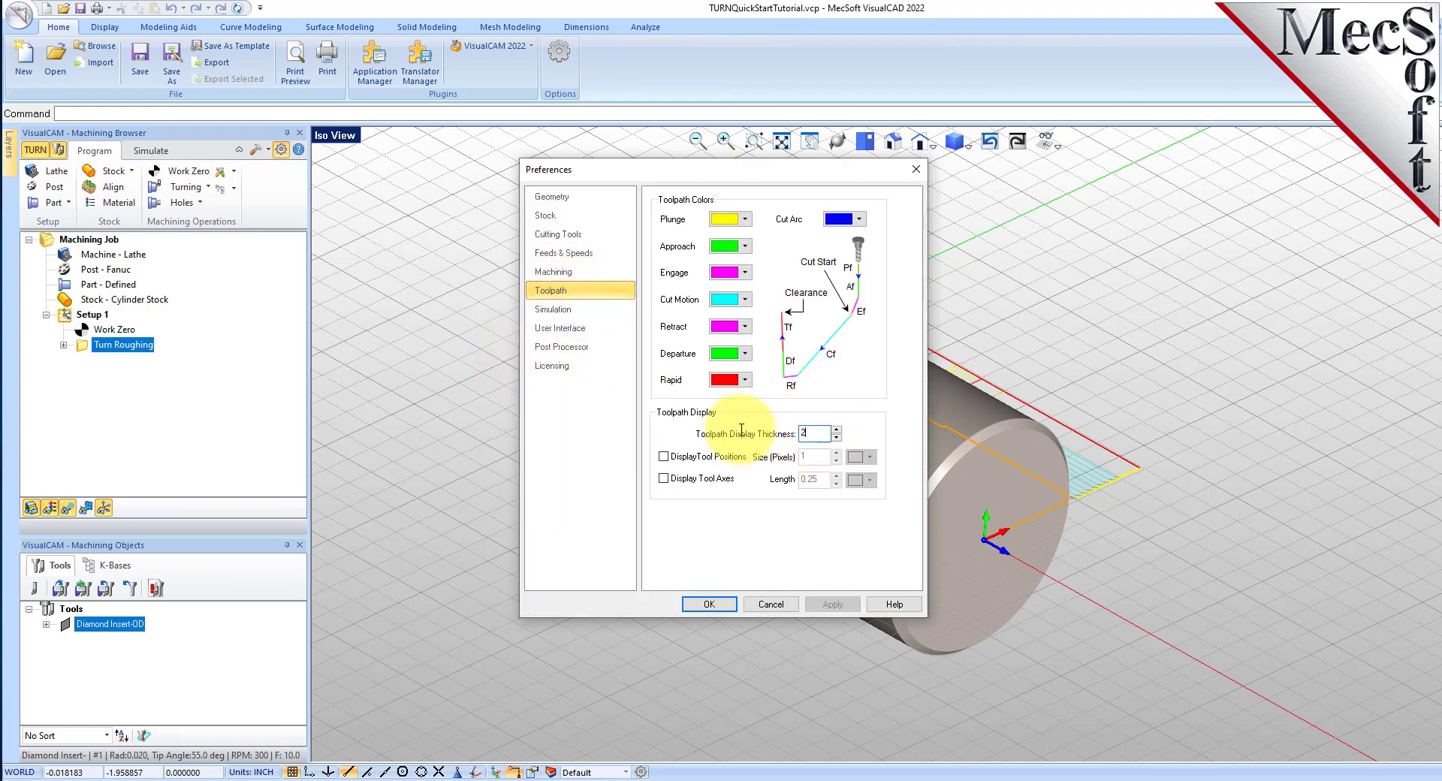
{"action": "type", "text": "2"}
{"action": "left_click", "coordinate": [709, 604]}
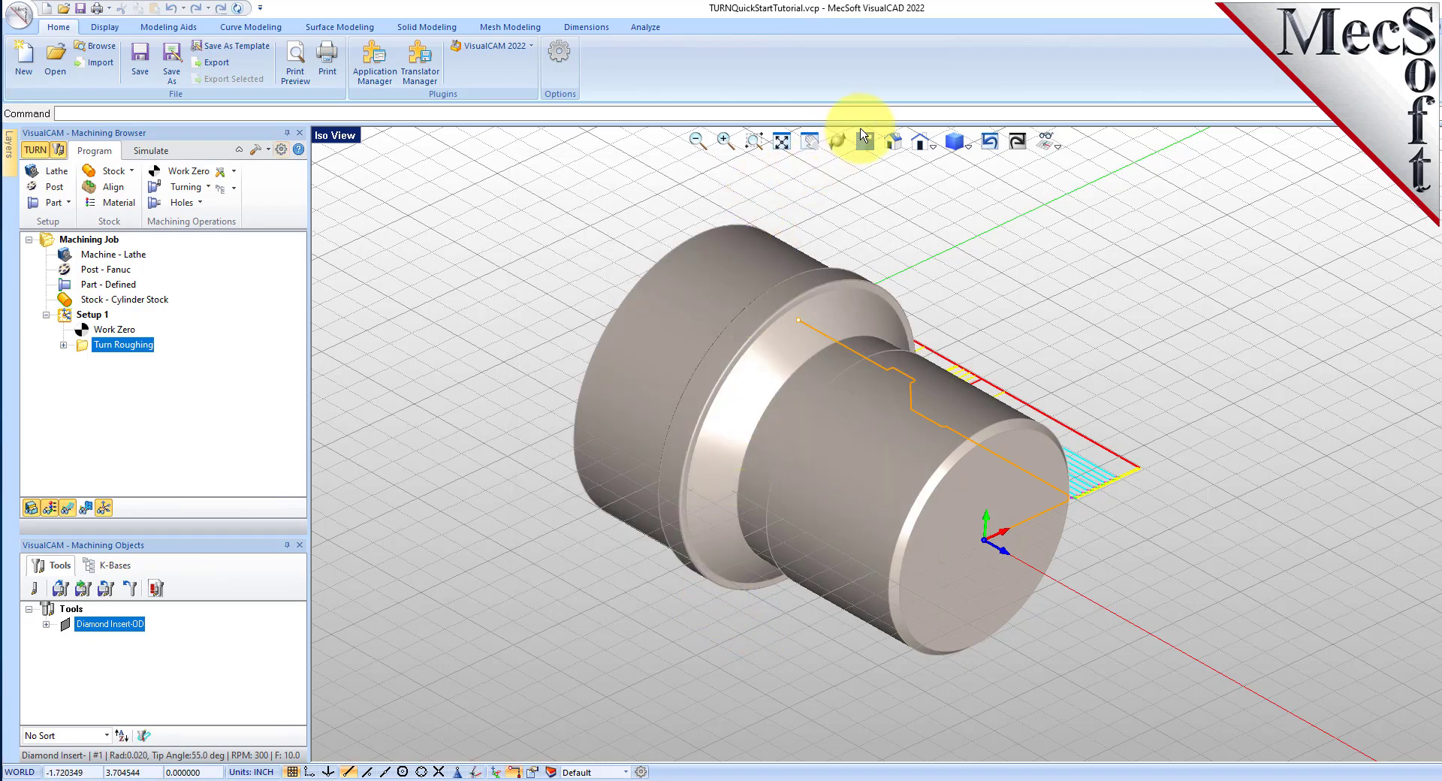
Step: Examine the roughing toolpath's cut passes, entry and exit moves and rapid transfers from the top view
{"action": "left_click", "coordinate": [864, 139]}
{"action": "scroll", "coordinate": [884, 428], "scroll_direction": "up", "scroll_amount": 3}
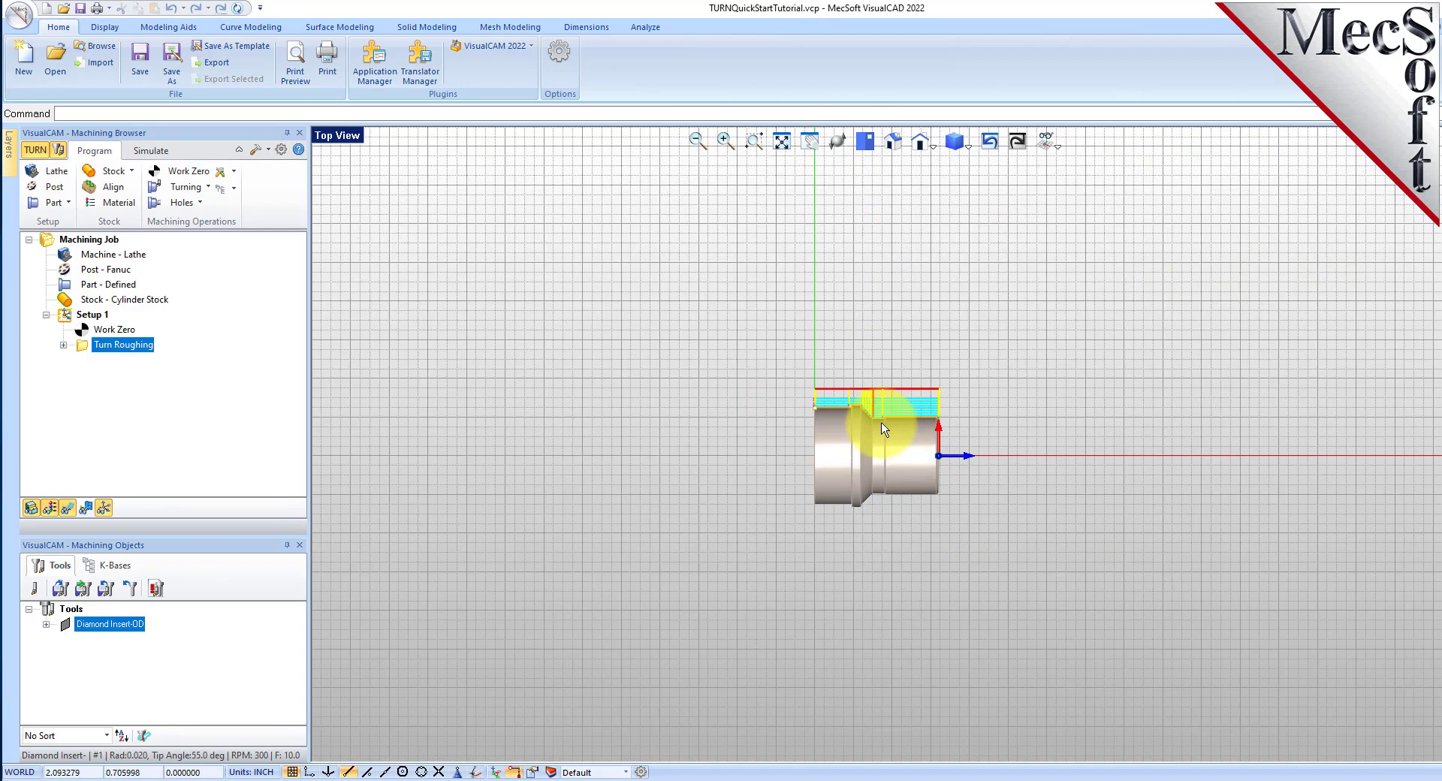
{"action": "scroll", "coordinate": [883, 428], "scroll_direction": "up", "scroll_amount": 5}
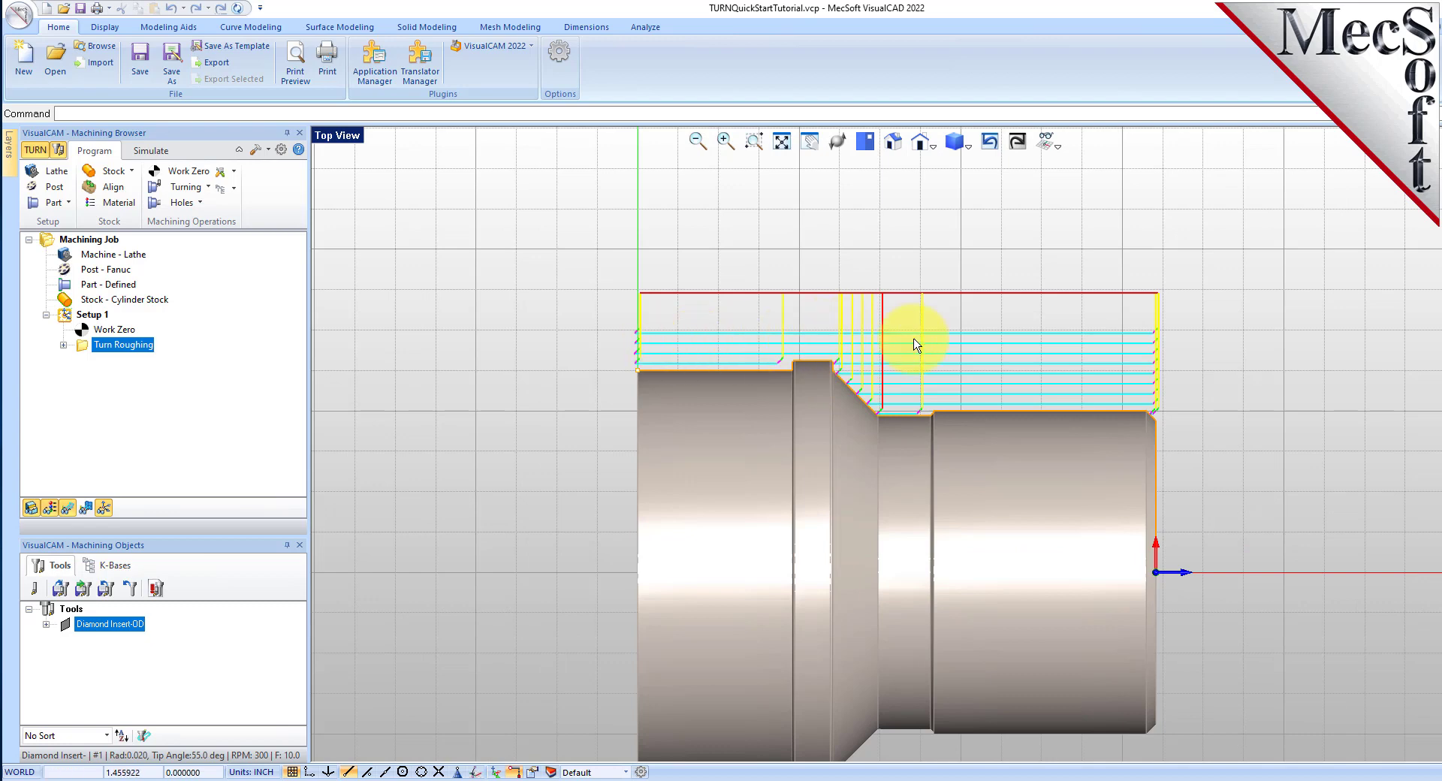
{"action": "middle_click_drag", "start_coordinate": [846, 322], "coordinate": [843, 257]}
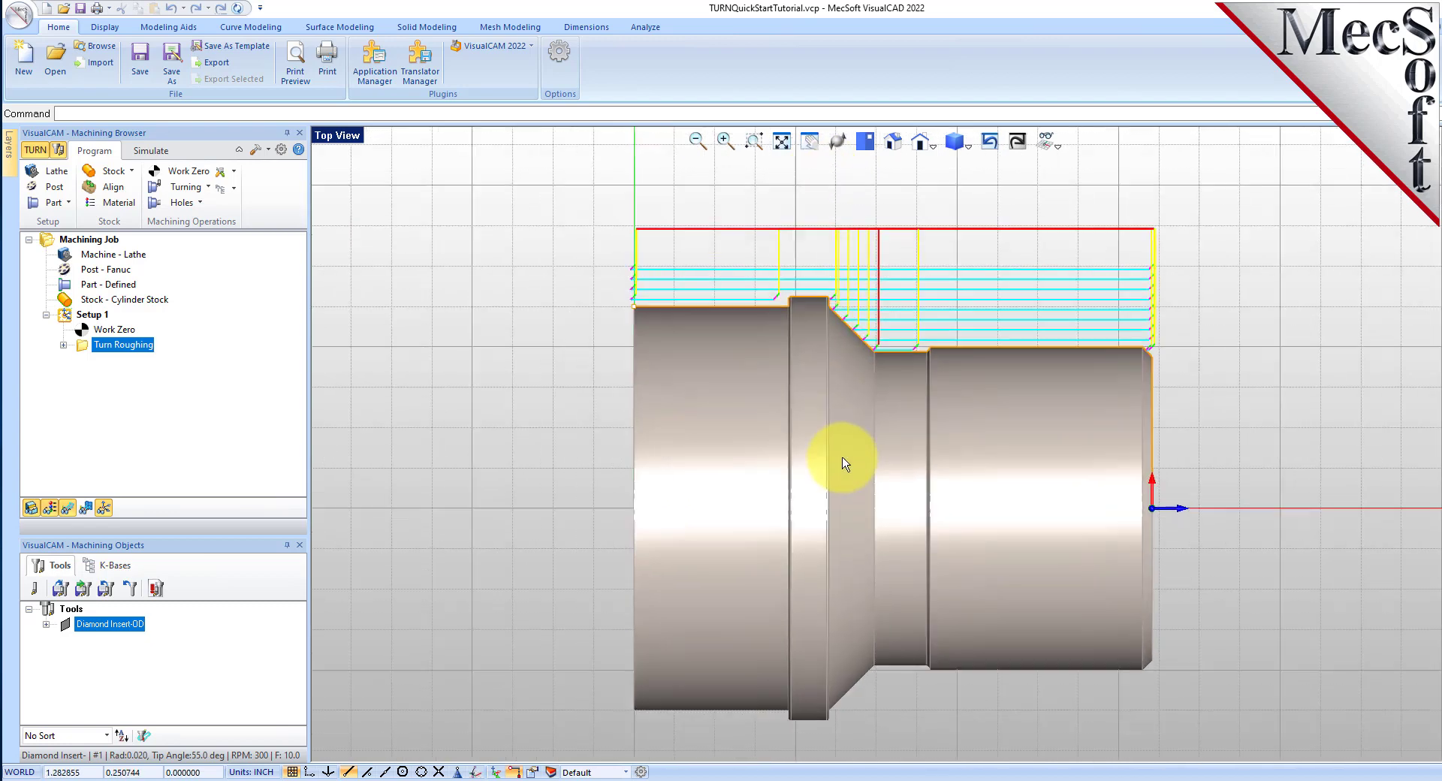
{"action": "scroll", "coordinate": [843, 460], "scroll_direction": "up", "scroll_amount": 1}
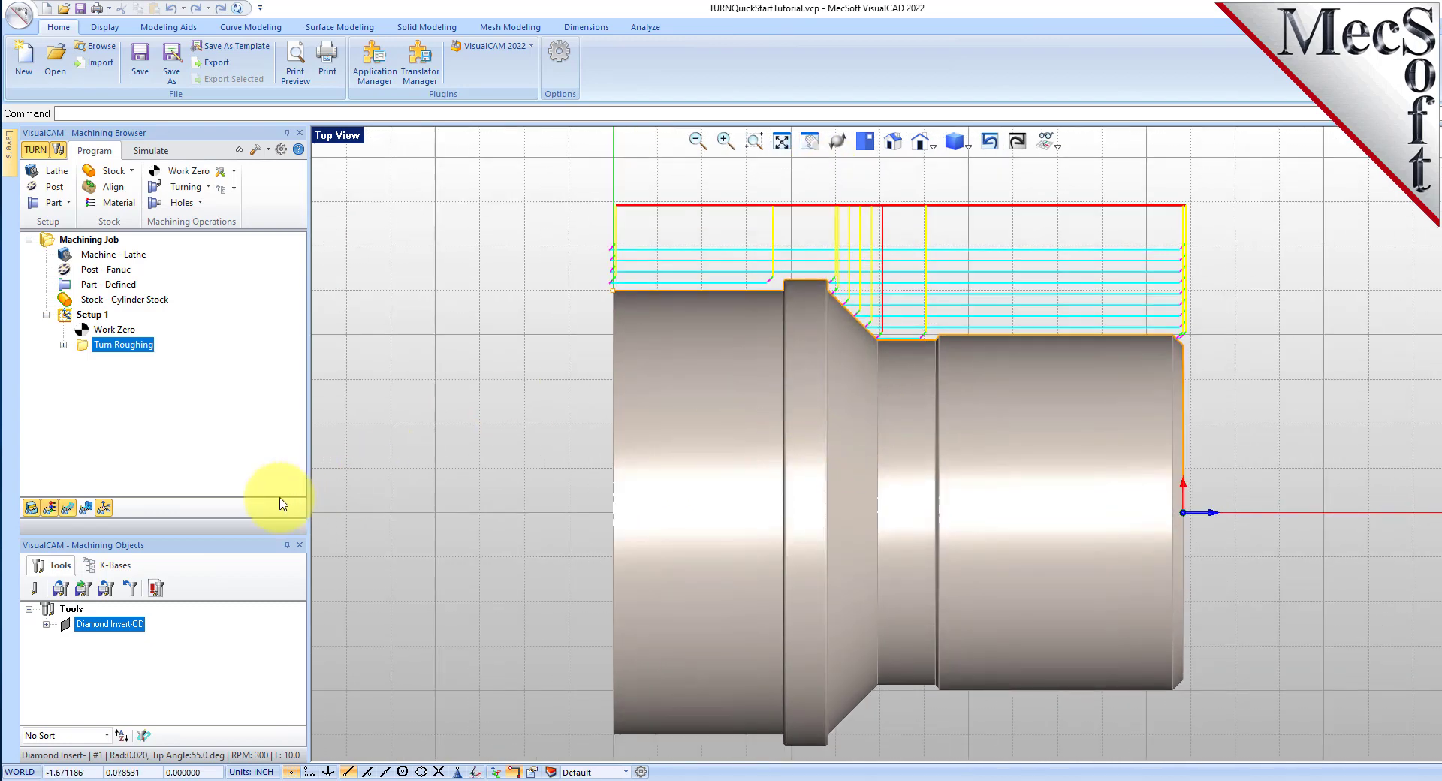
Step: Hide and show the roughing toolpath to compare it with the bare part
{"action": "left_click", "coordinate": [66, 510]}
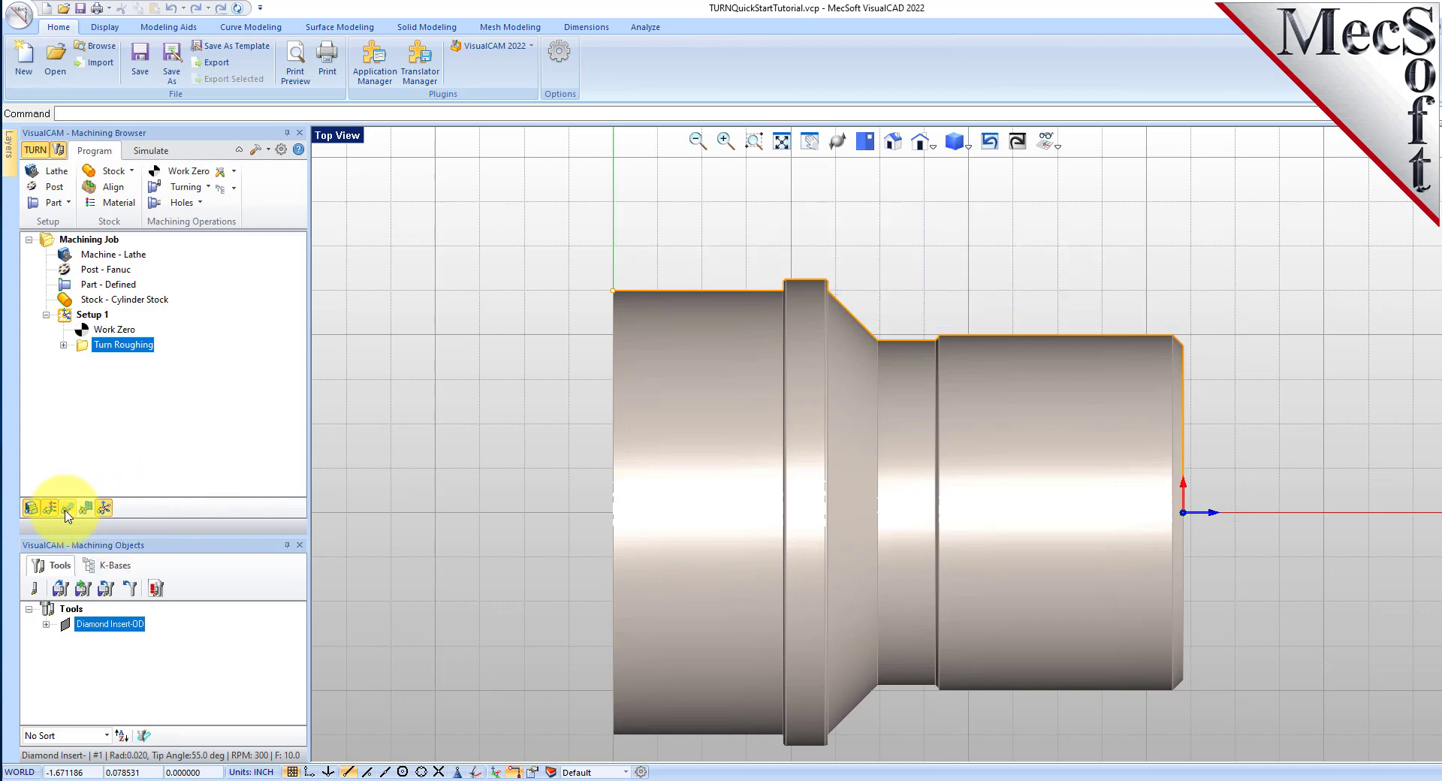
{"action": "left_click", "coordinate": [66, 510]}
{"action": "left_click", "coordinate": [66, 510]}
{"action": "left_click", "coordinate": [66, 510]}
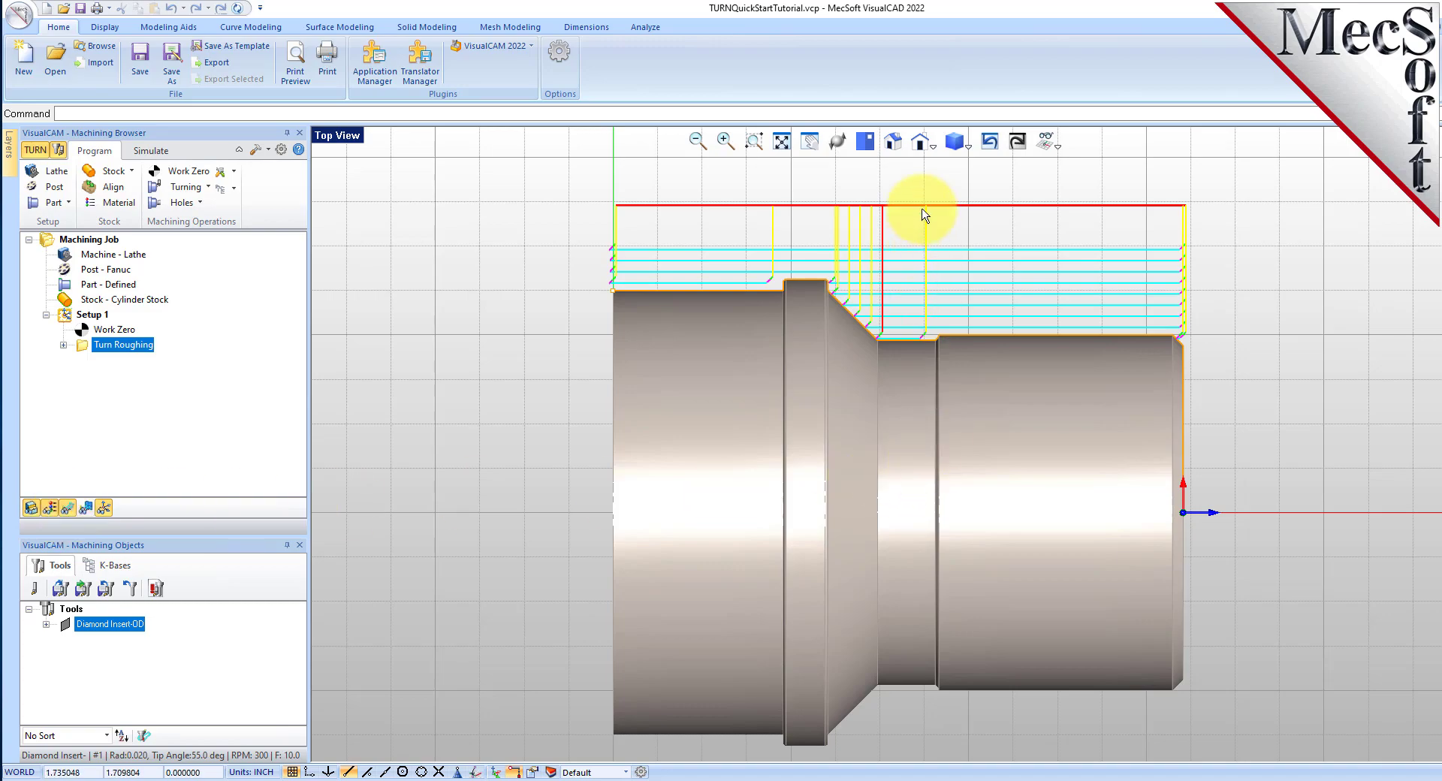
Step: Switch to simulation mode and display the roughing toolpath in Iso View 2
{"action": "left_click", "coordinate": [894, 143]}
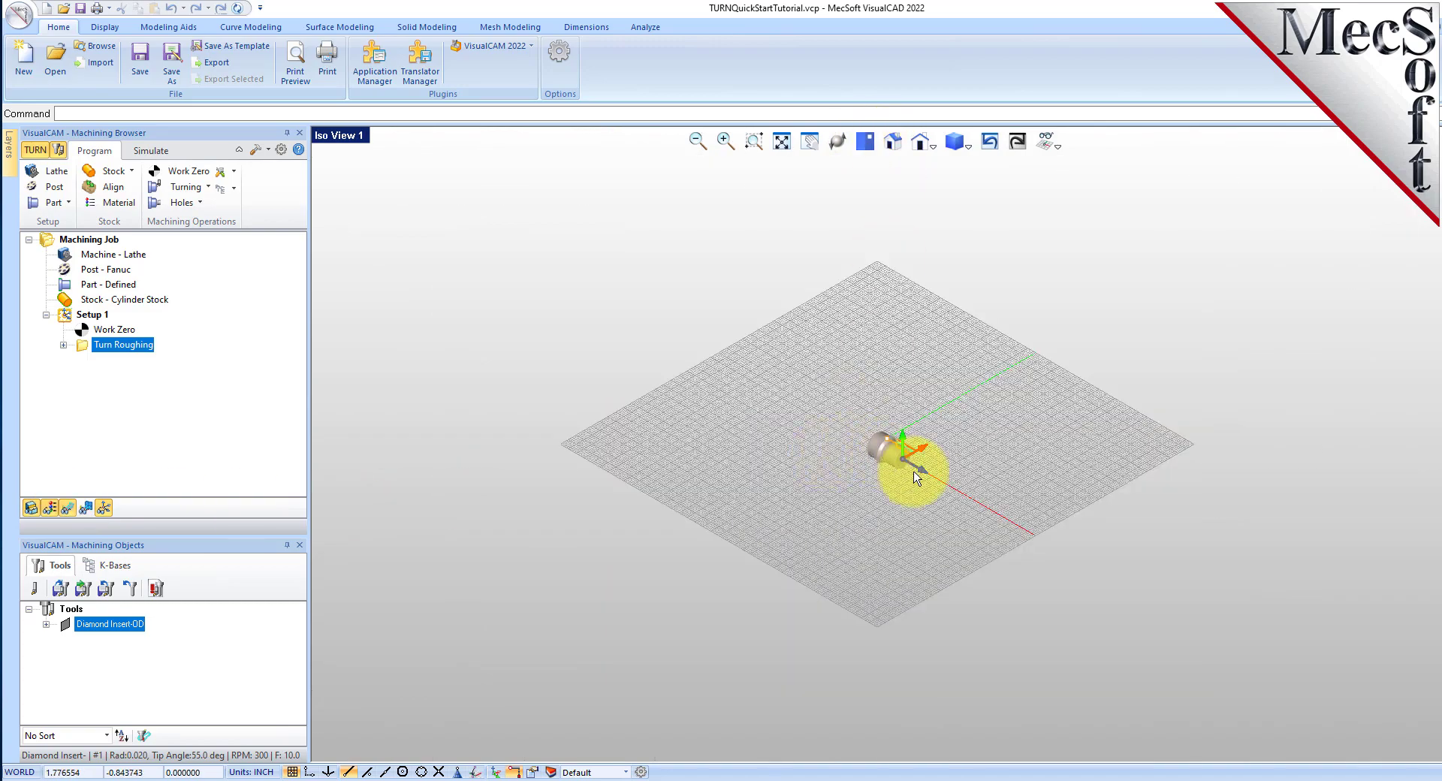
{"action": "scroll", "coordinate": [913, 471], "scroll_direction": "up", "scroll_amount": 8}
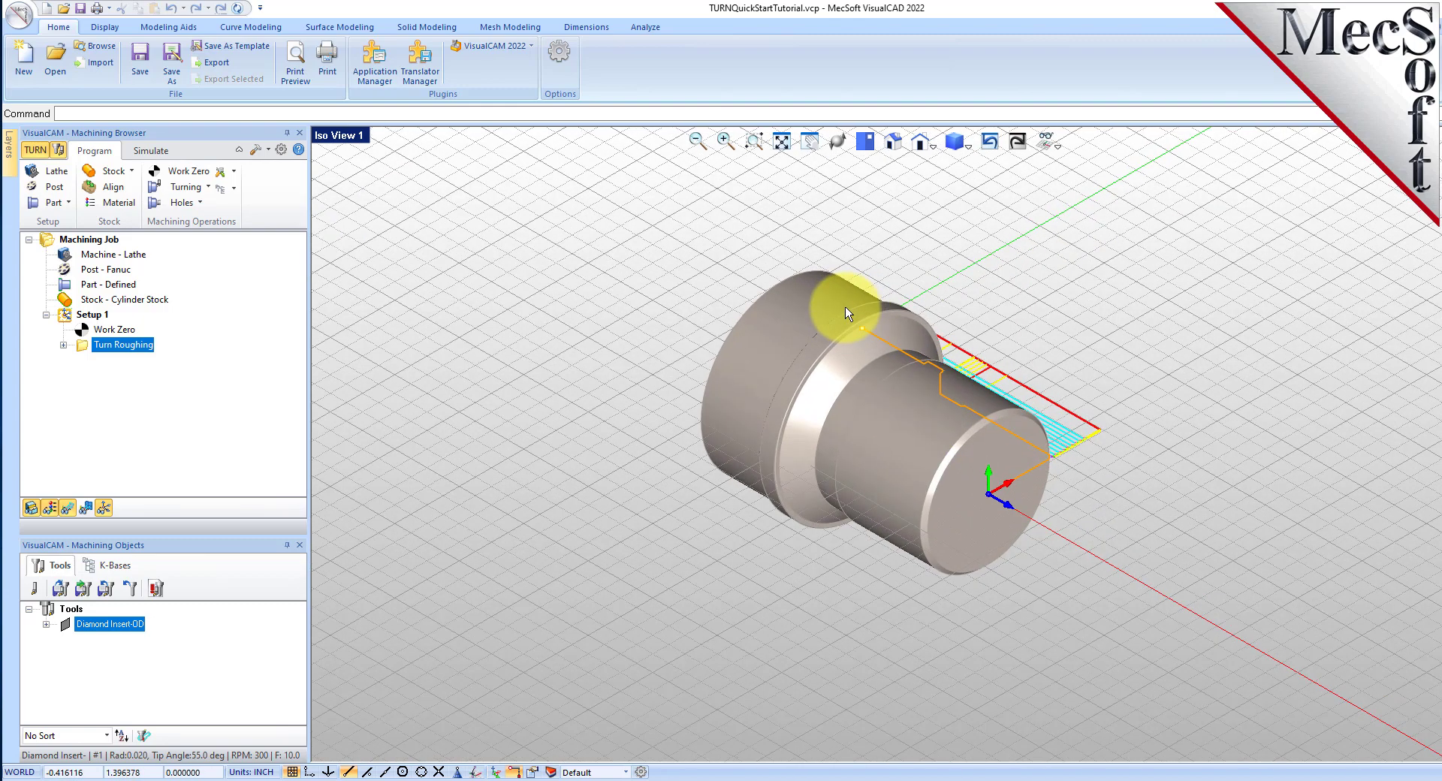
{"action": "left_click", "coordinate": [154, 152]}
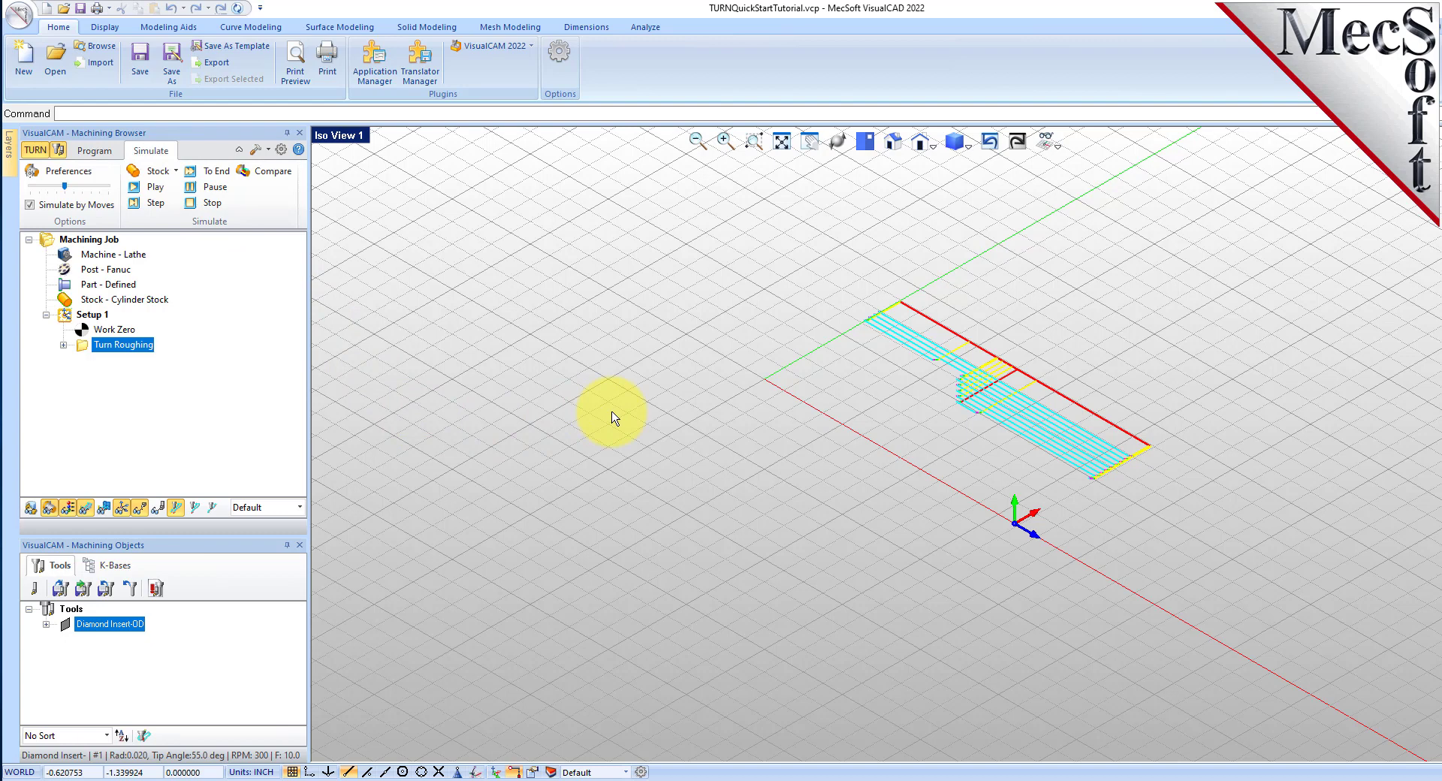
{"action": "left_click", "coordinate": [937, 152]}
{"action": "left_click", "coordinate": [949, 328]}
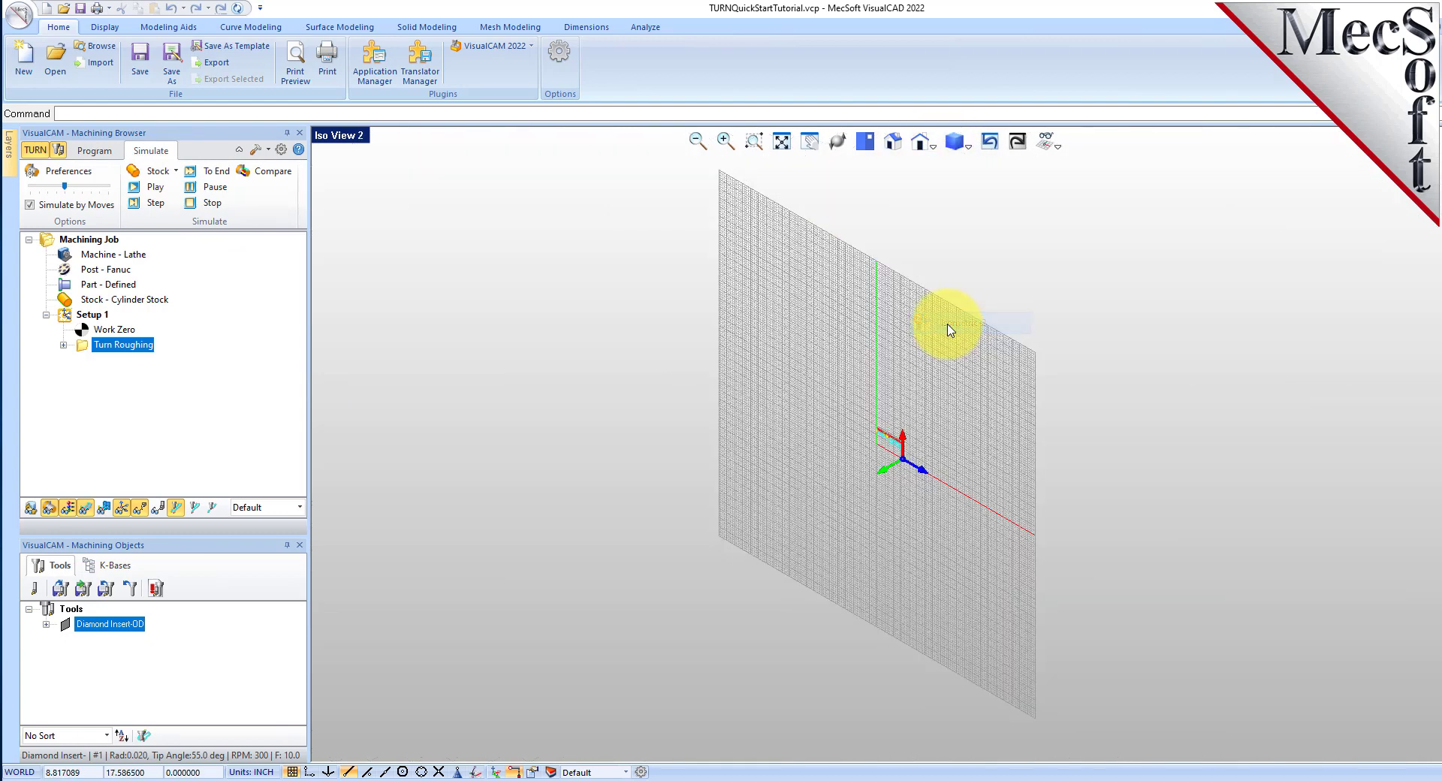
{"action": "scroll", "coordinate": [879, 488], "scroll_direction": "up", "scroll_amount": 5}
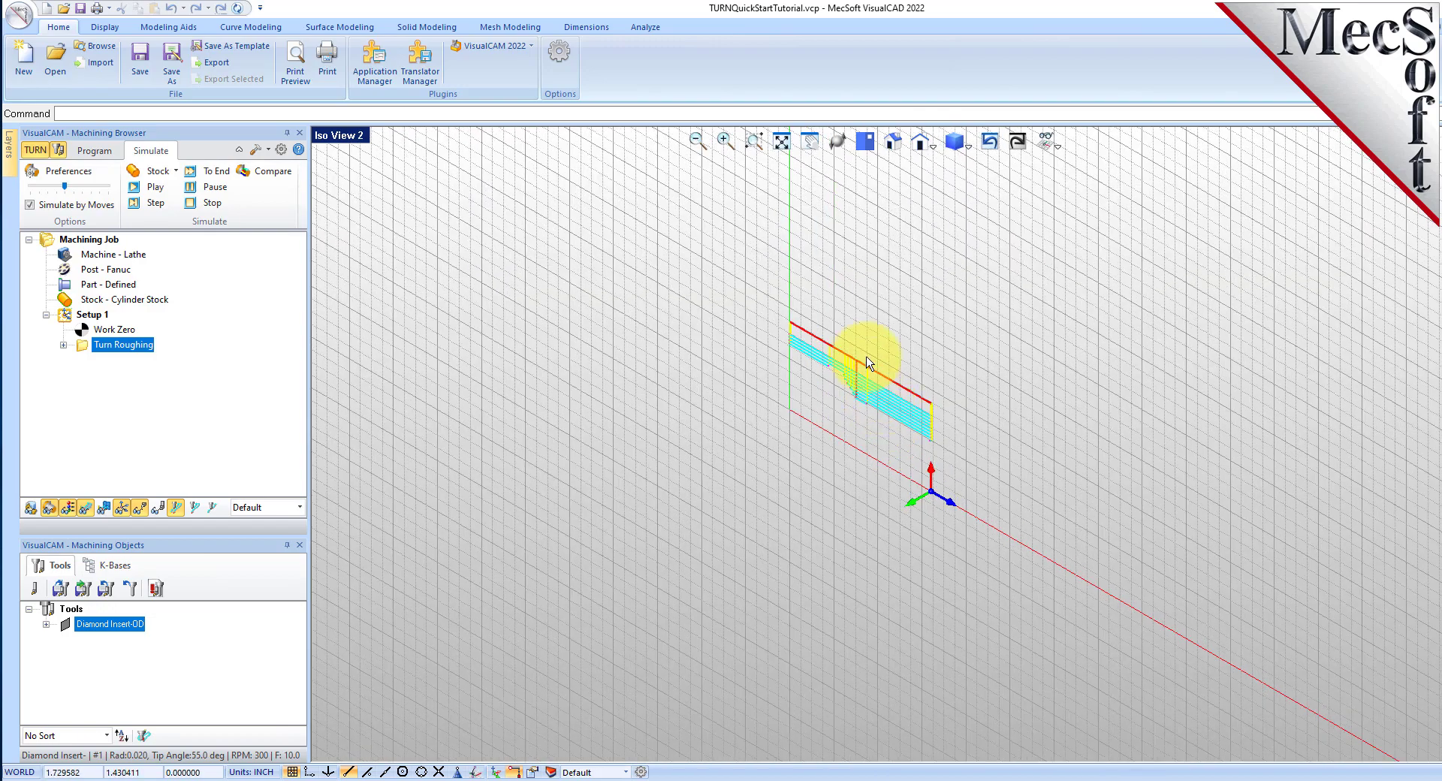
{"action": "scroll", "coordinate": [867, 364], "scroll_direction": "up", "scroll_amount": 2}
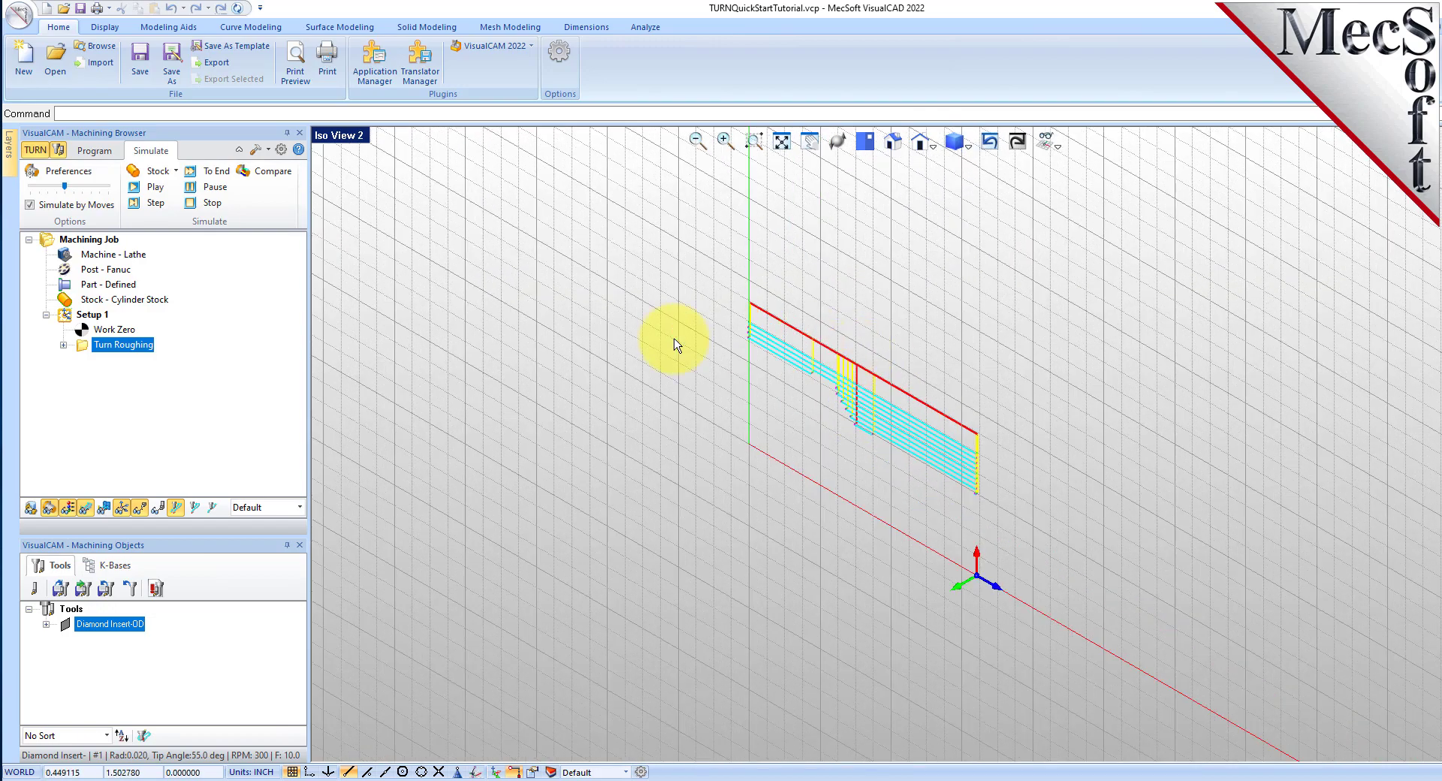
Step: Review the display mode, simulation mode and accuracy in the simulation preferences and accept them
{"action": "left_click", "coordinate": [68, 173]}
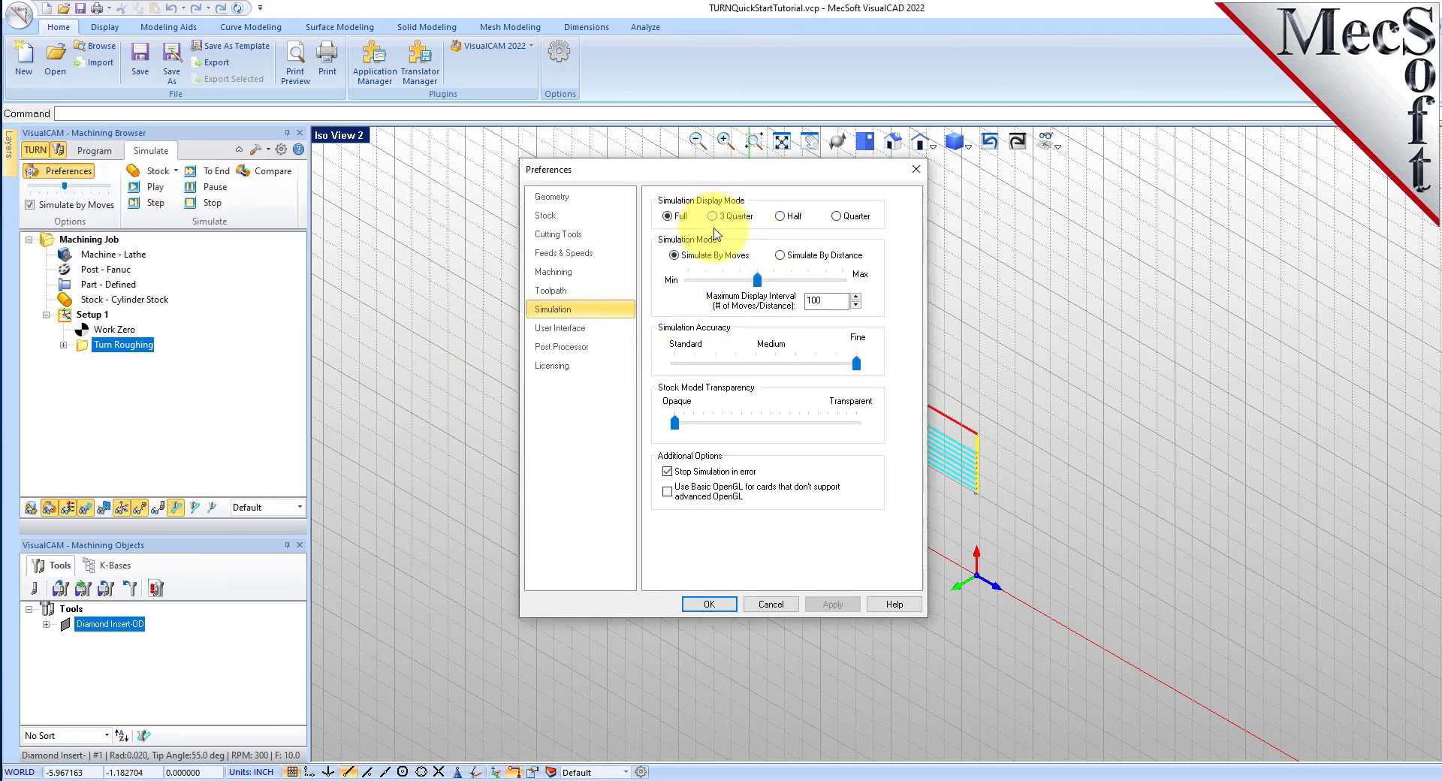
{"action": "left_click", "coordinate": [709, 604]}
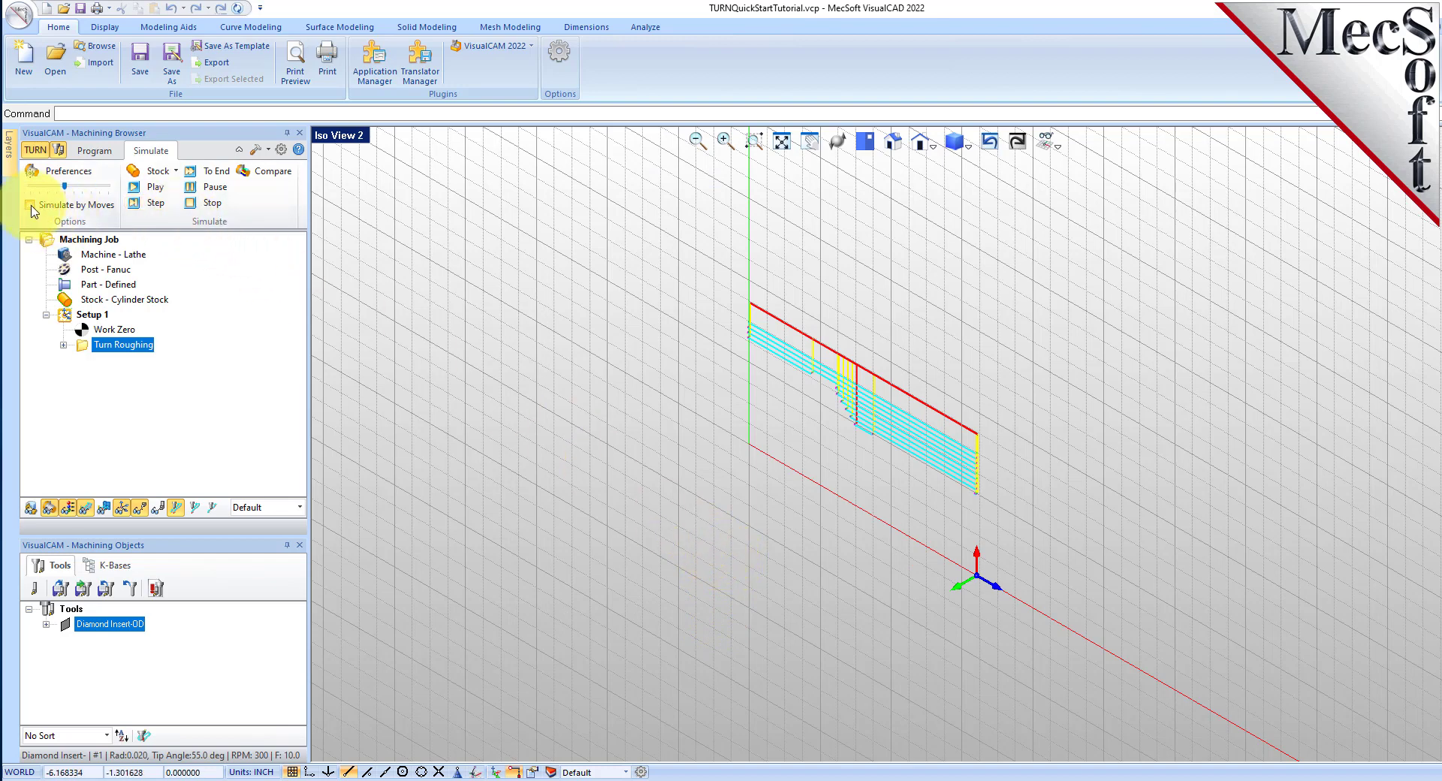
Step: Raise the simulation speed slightly and play the material removal simulation of the turn roughing operation
{"action": "left_click_drag", "start_coordinate": [65, 188], "coordinate": [84, 194]}
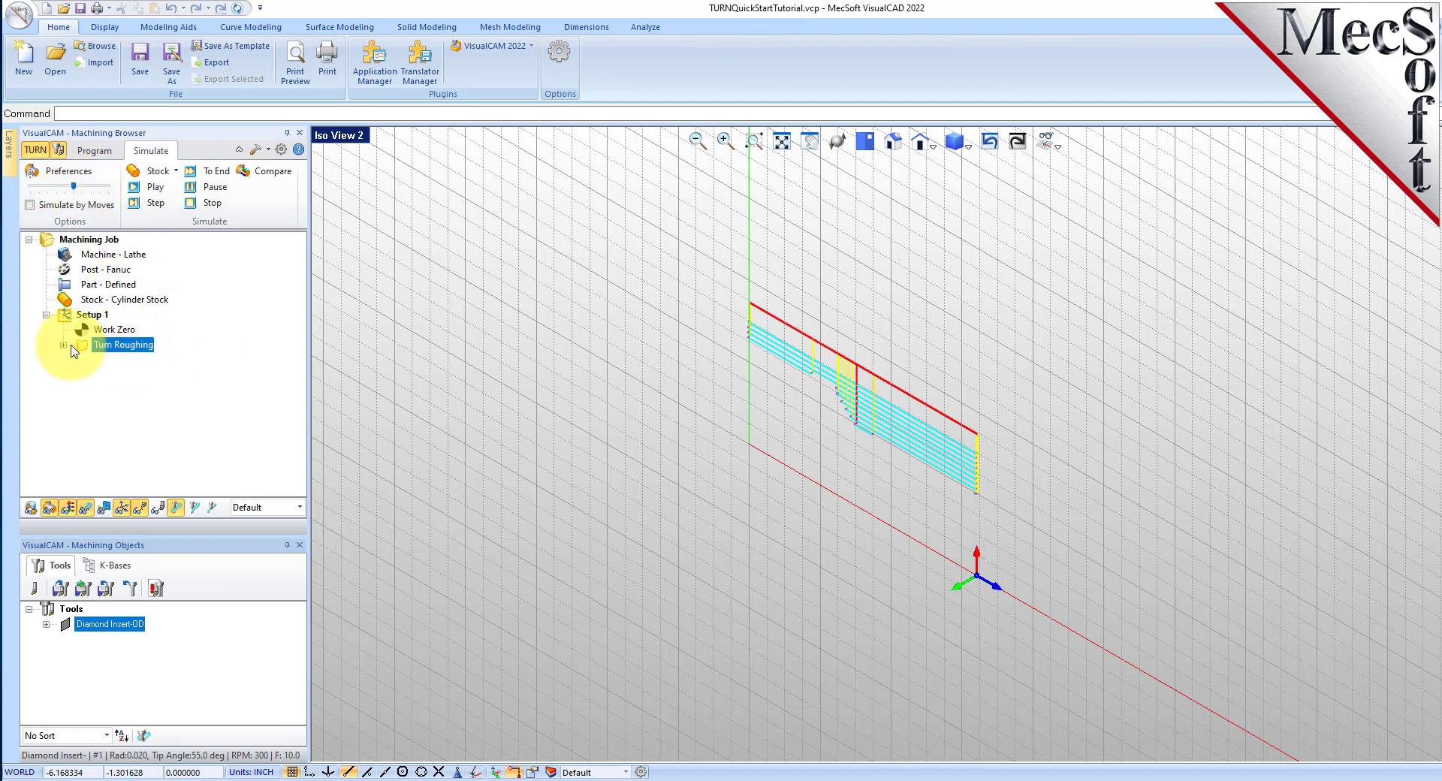
{"action": "left_click", "coordinate": [154, 188]}
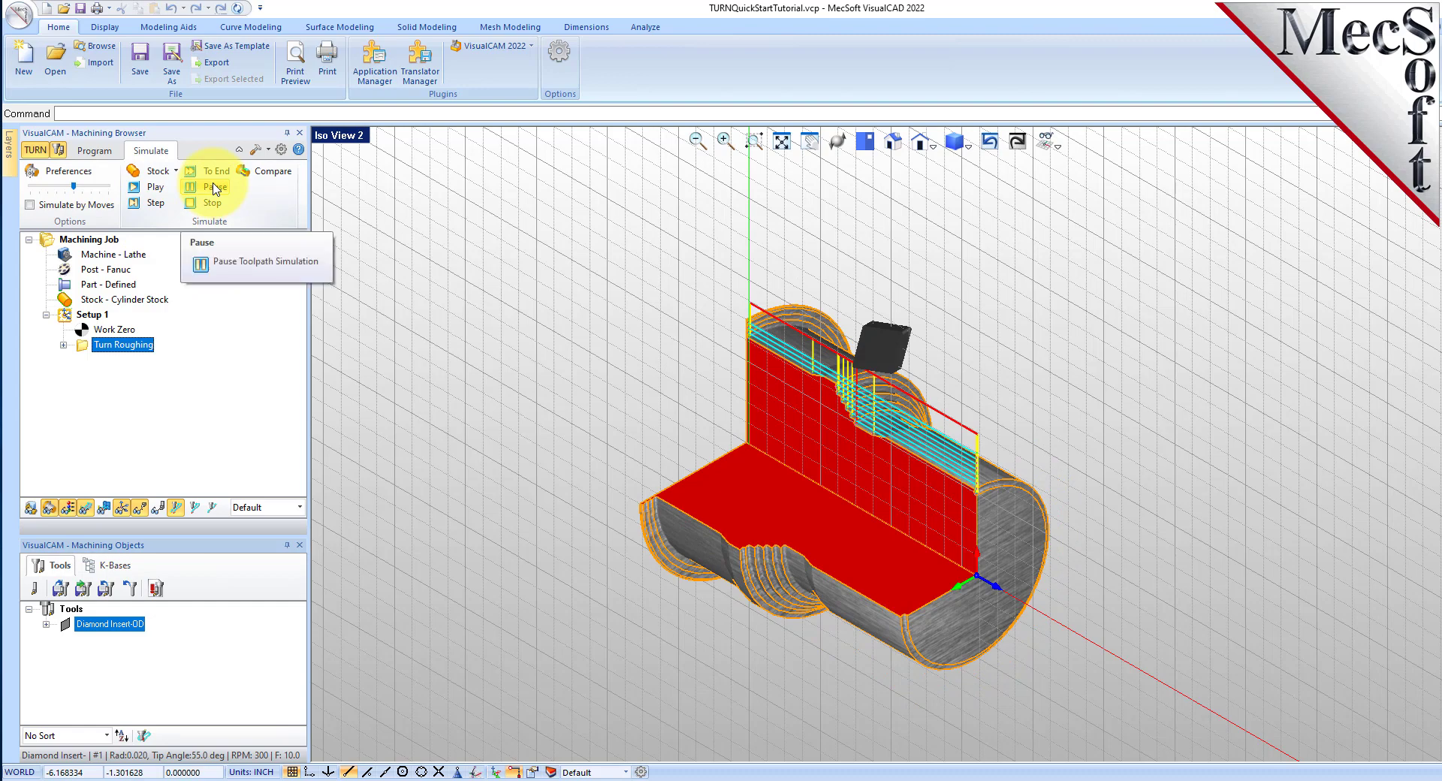
{"action": "scroll", "coordinate": [859, 551], "scroll_direction": "up", "scroll_amount": 3}
{"action": "scroll", "coordinate": [799, 449], "scroll_direction": "up", "scroll_amount": 2}
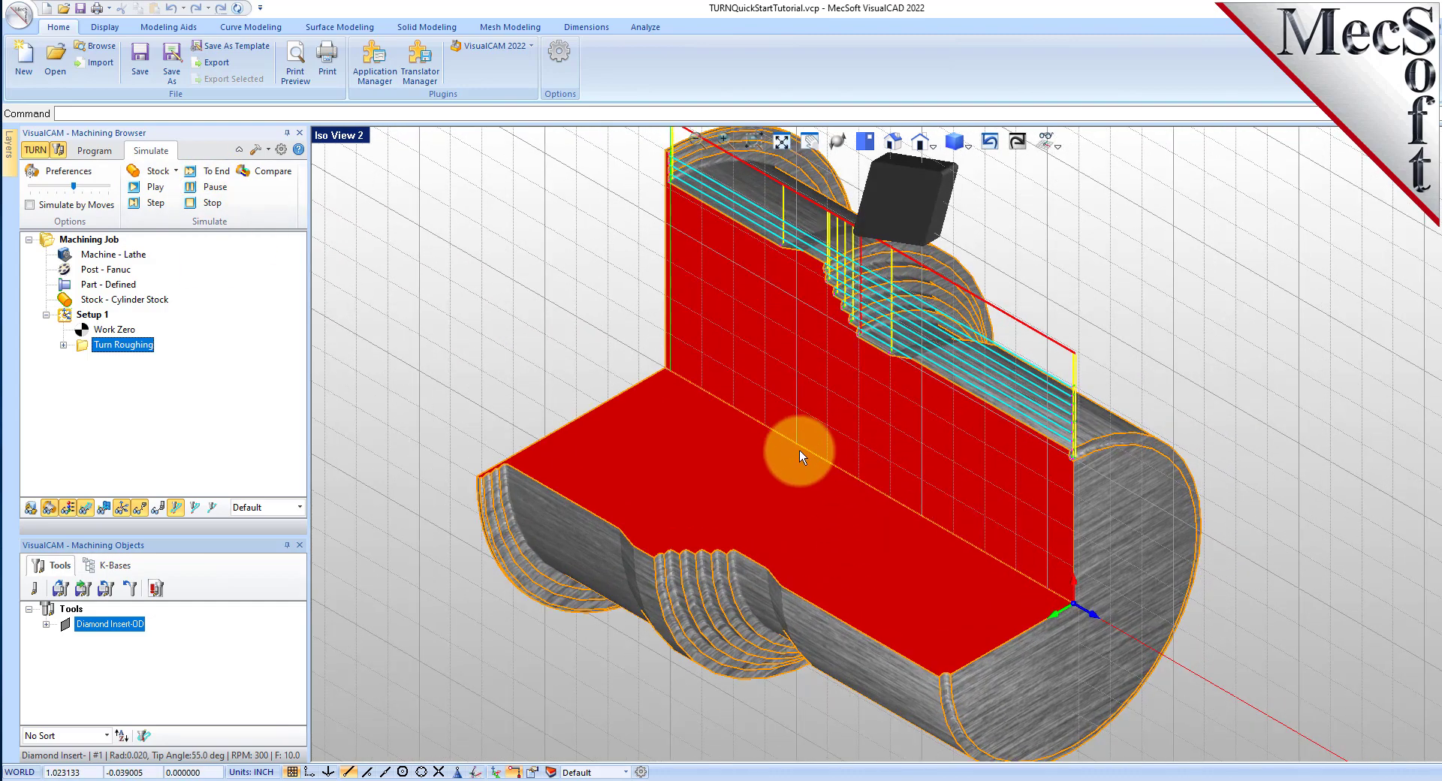
{"action": "left_click", "coordinate": [154, 190]}
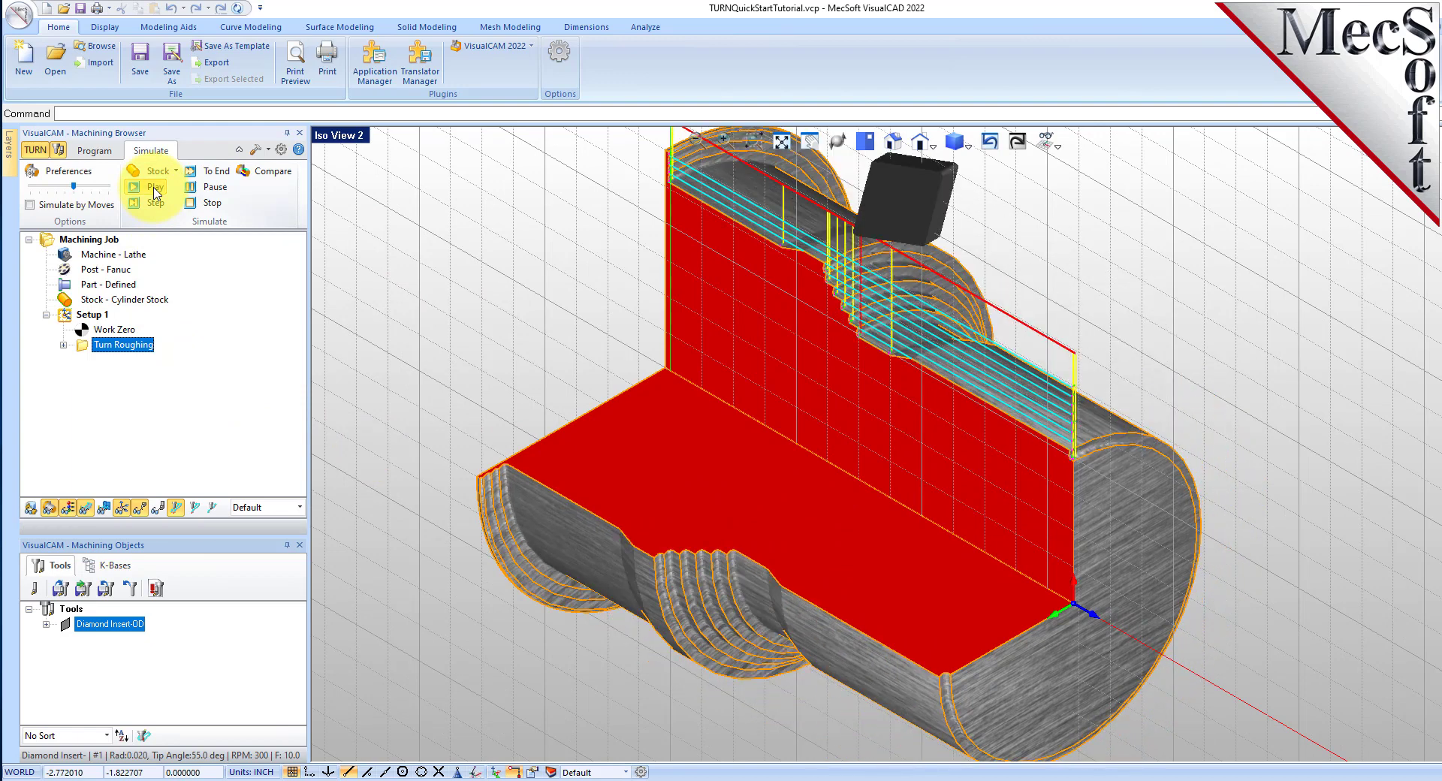
Step: Hide the toolpath and turn off the material texture on the simulated stock to inspect the roughed shape
{"action": "left_click", "coordinate": [931, 145]}
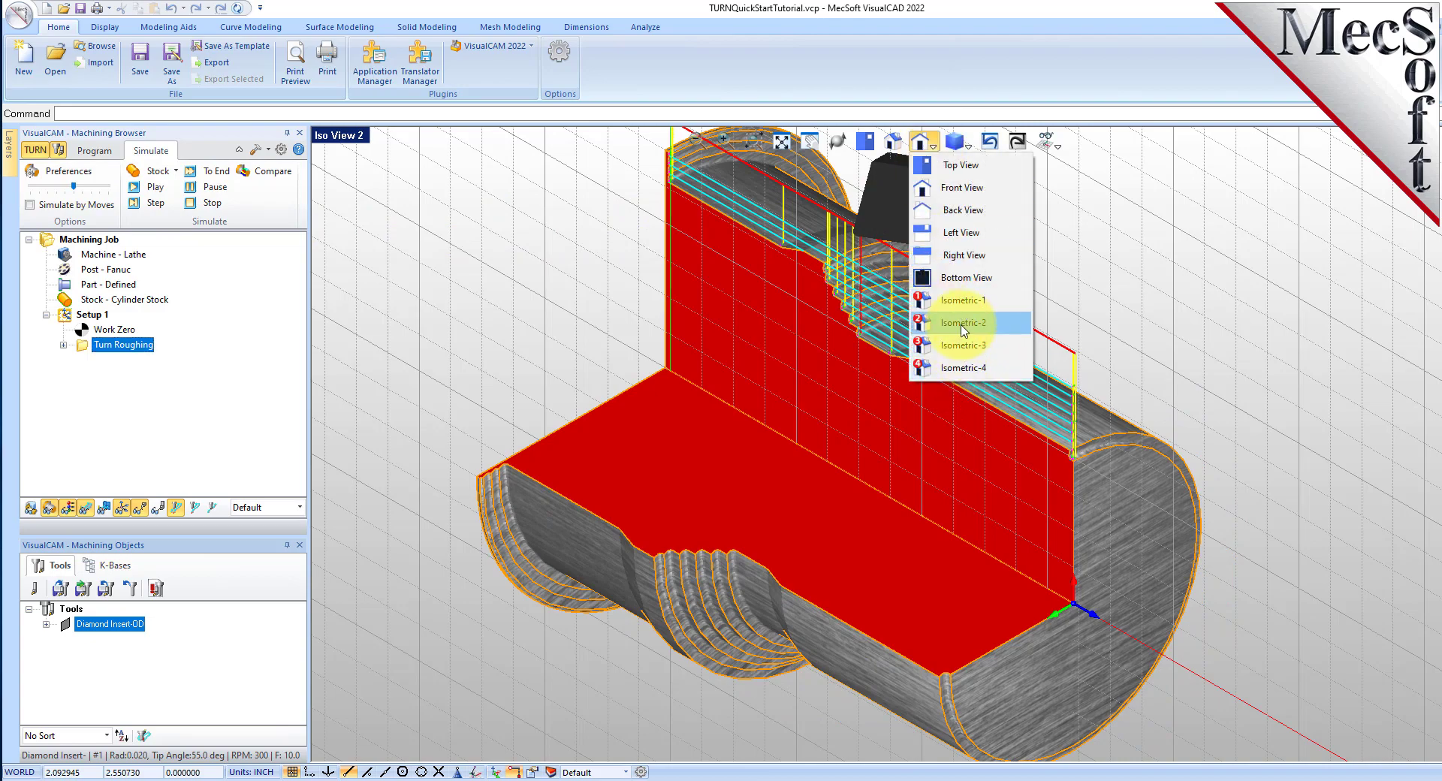
{"action": "left_click", "coordinate": [553, 290]}
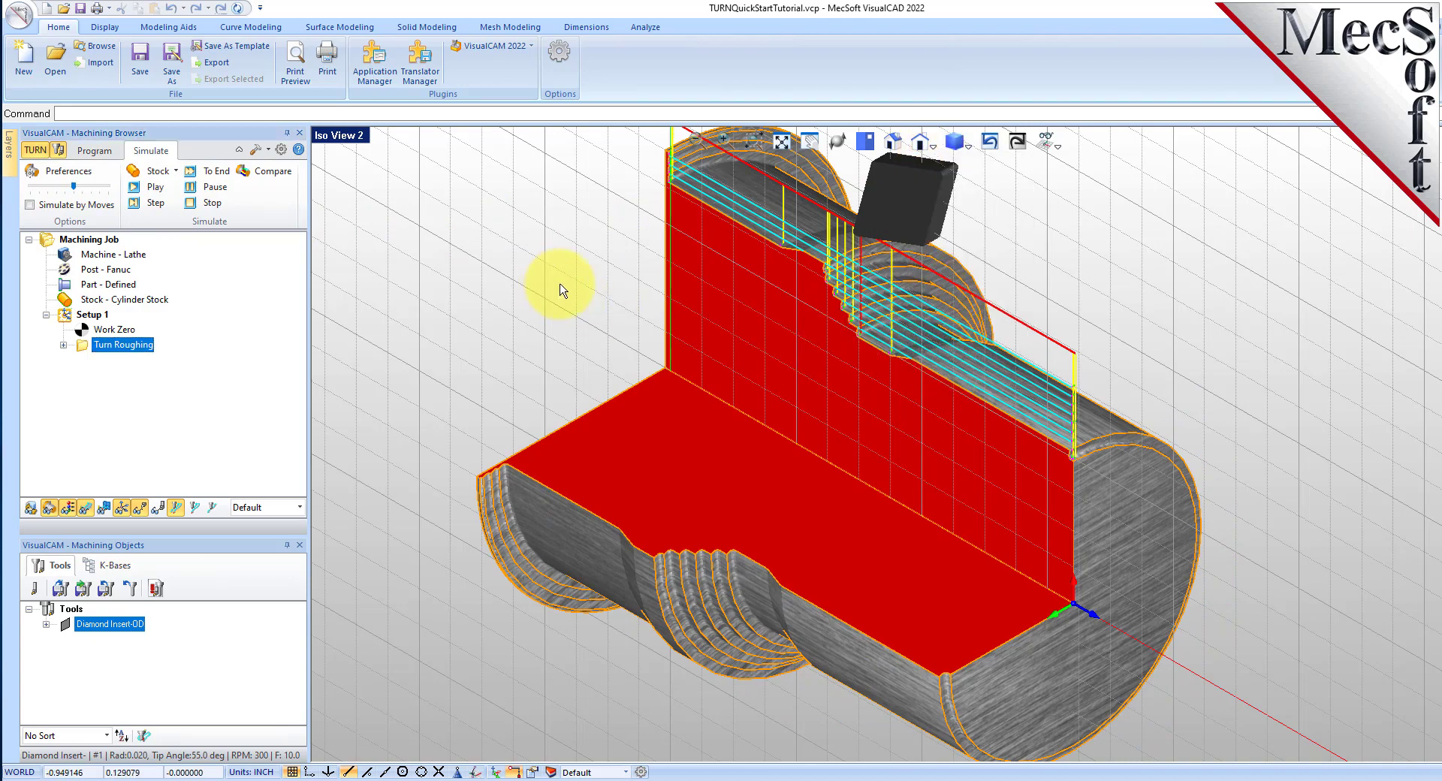
{"action": "right_click_drag", "start_coordinate": [559, 291], "coordinate": [841, 432]}
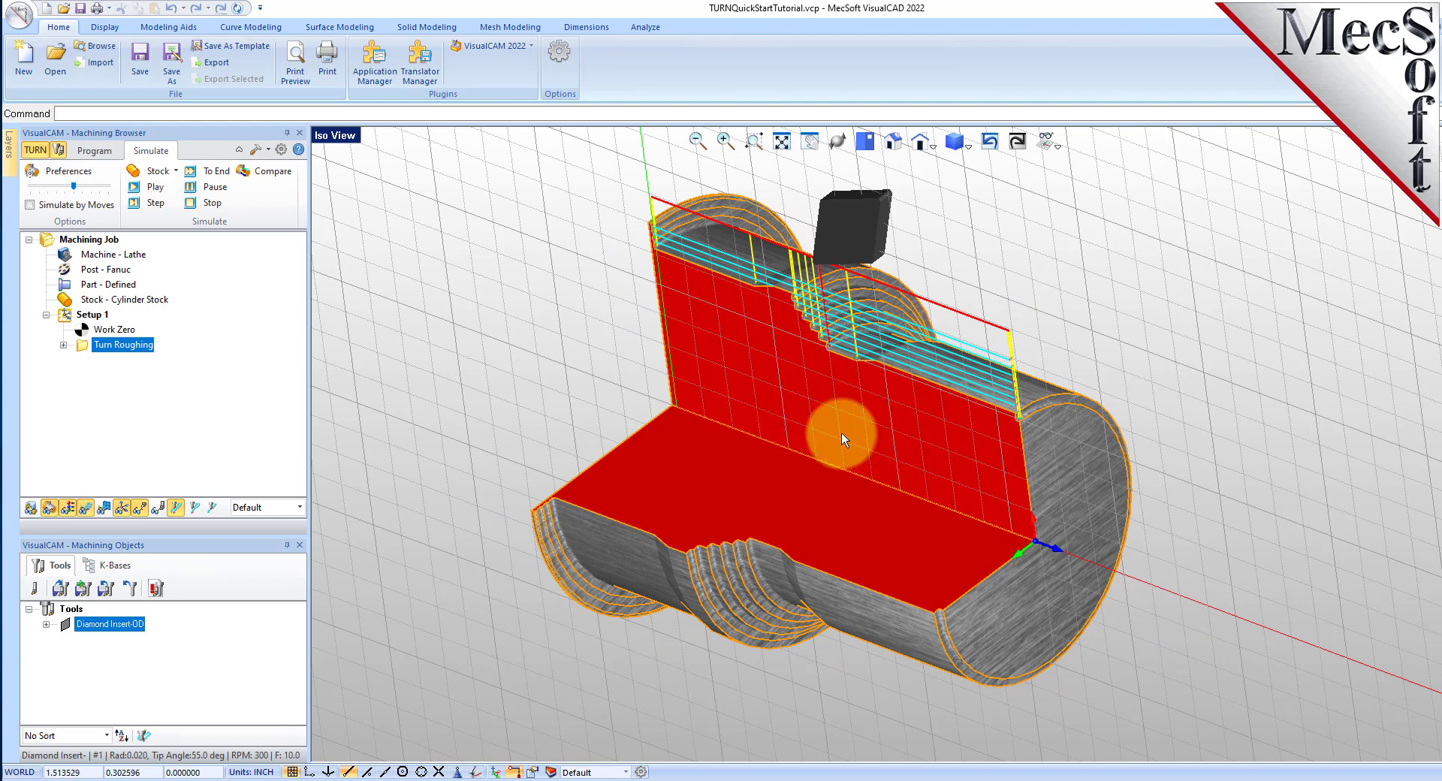
{"action": "left_click", "coordinate": [85, 509]}
{"action": "left_click", "coordinate": [86, 509]}
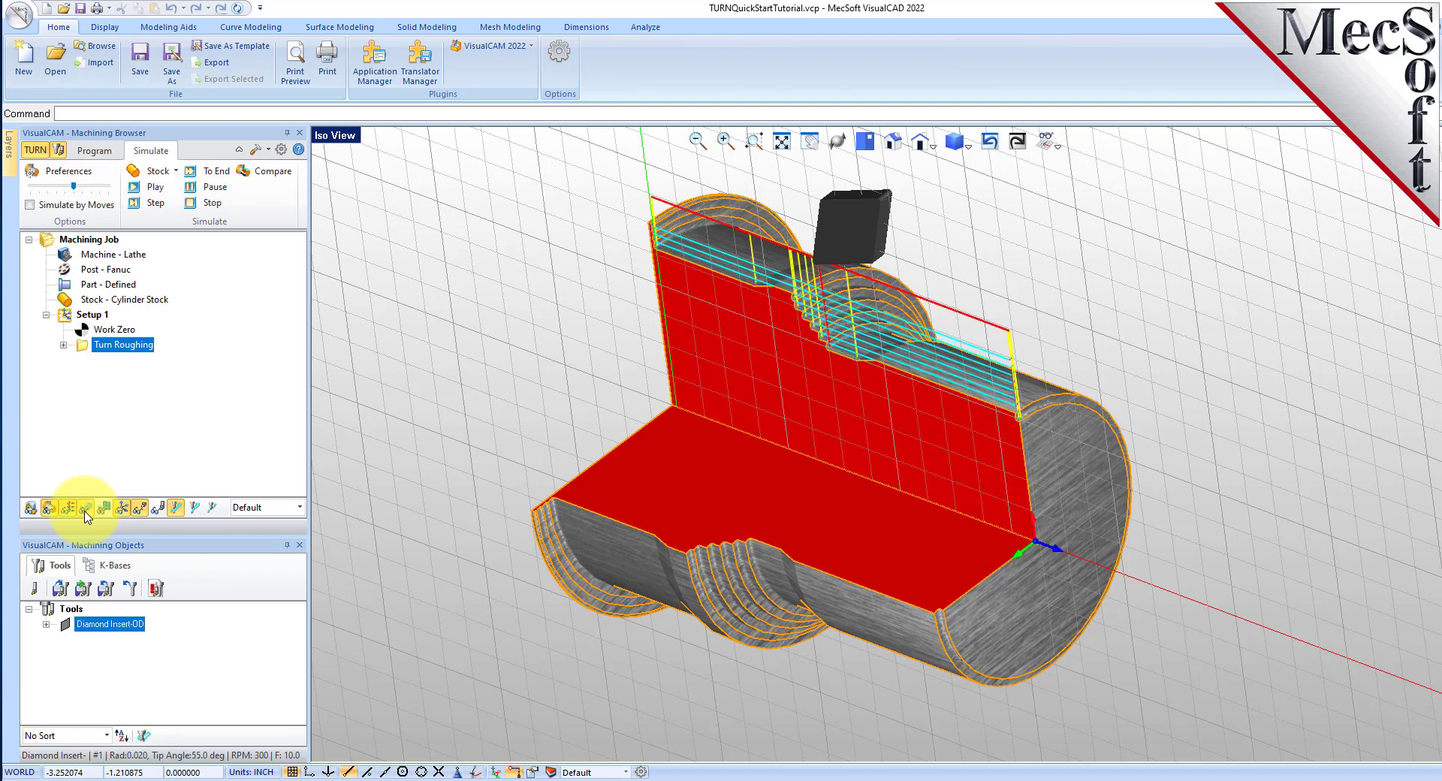
{"action": "left_click", "coordinate": [87, 509]}
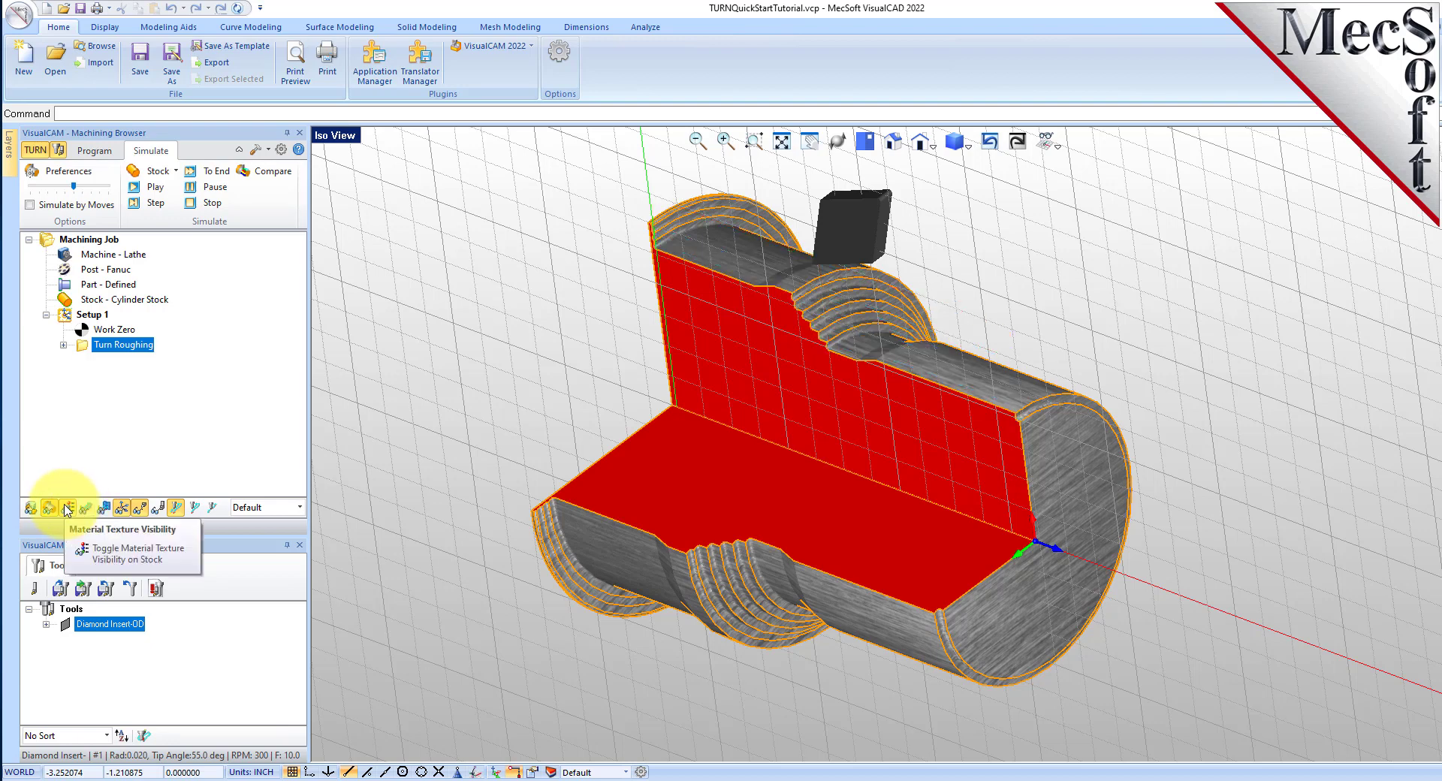
{"action": "left_click", "coordinate": [67, 508]}
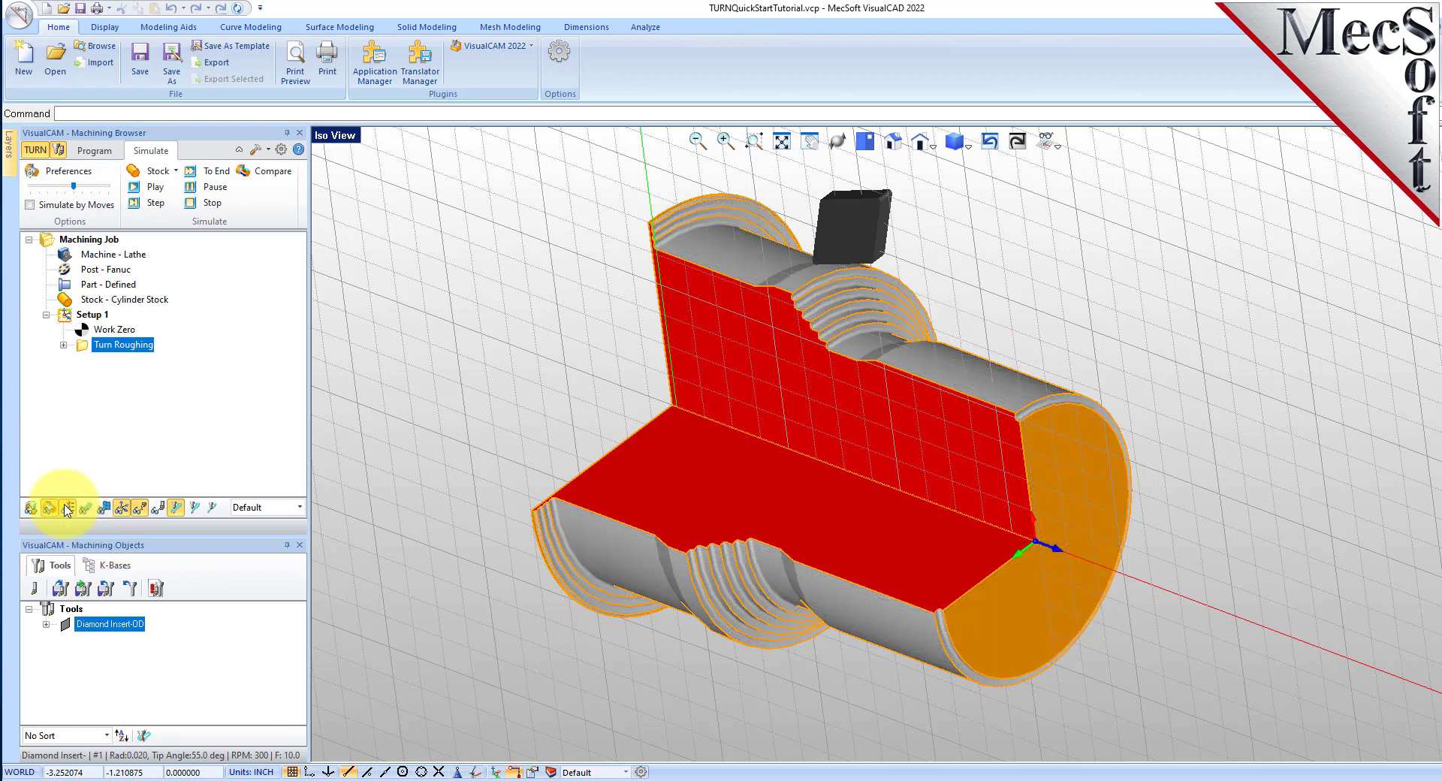
{"action": "left_click", "coordinate": [67, 509]}
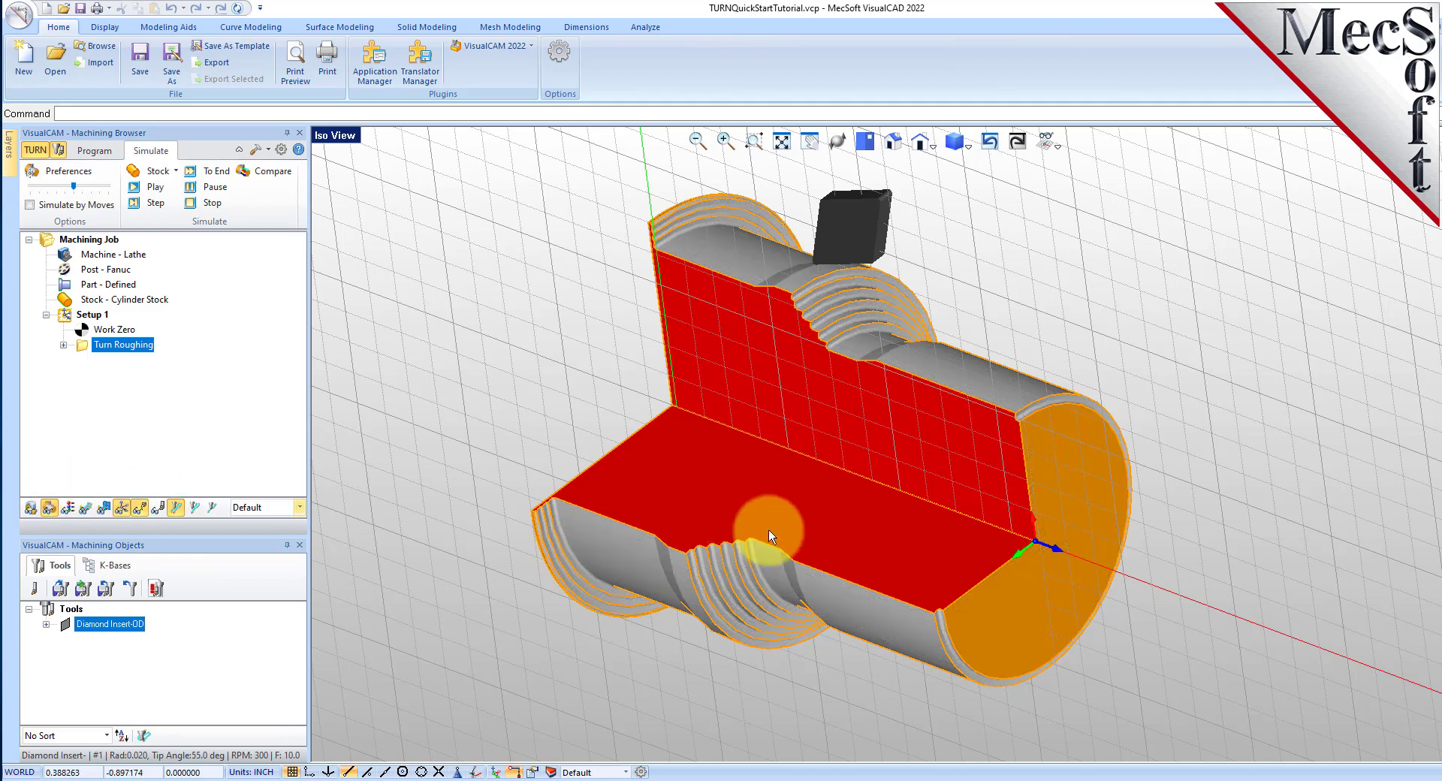
{"action": "right_click_drag", "start_coordinate": [769, 525], "coordinate": [859, 502]}
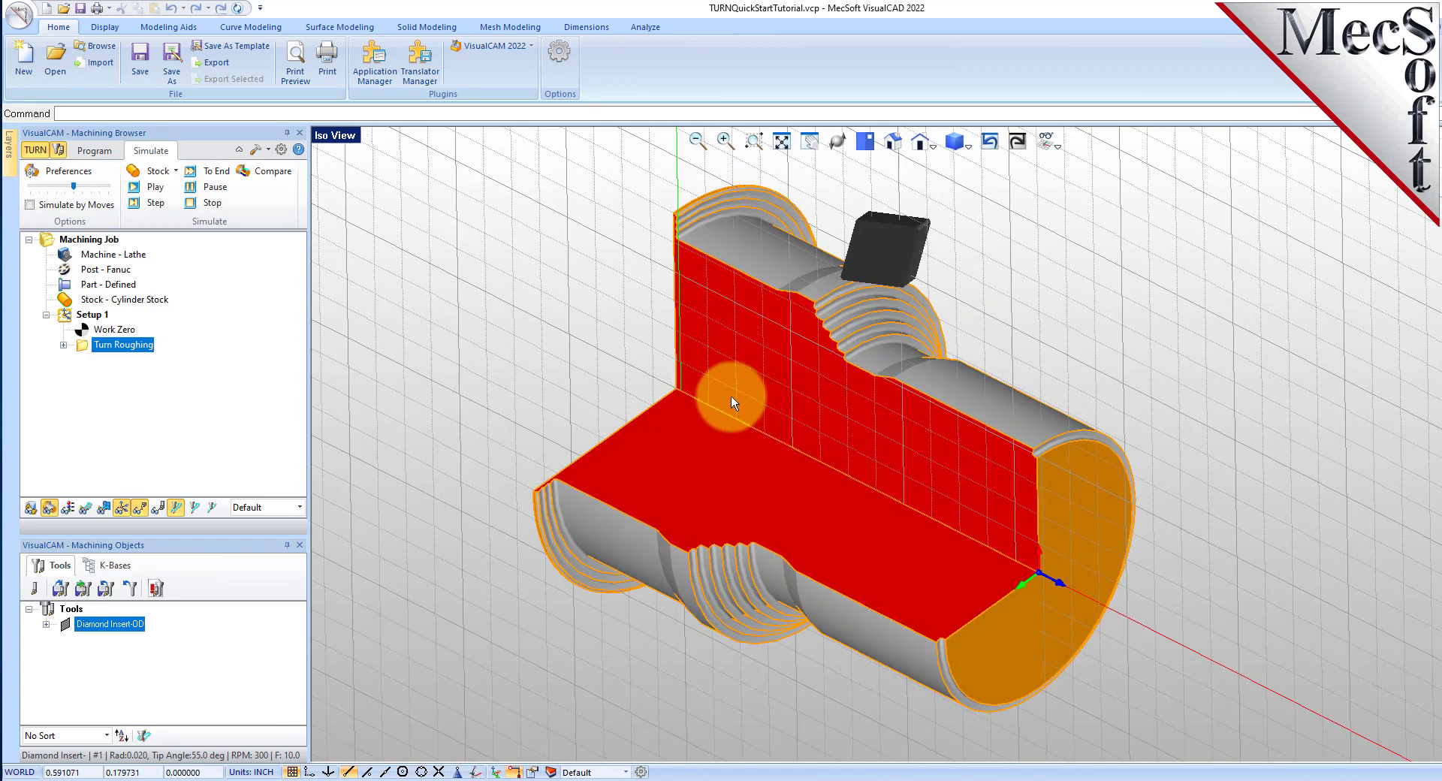
Step: Start a Turn Finishing operation with the Diamond Insert-OD tool and load its feeds and speeds from the tool
{"action": "left_click", "coordinate": [94, 150]}
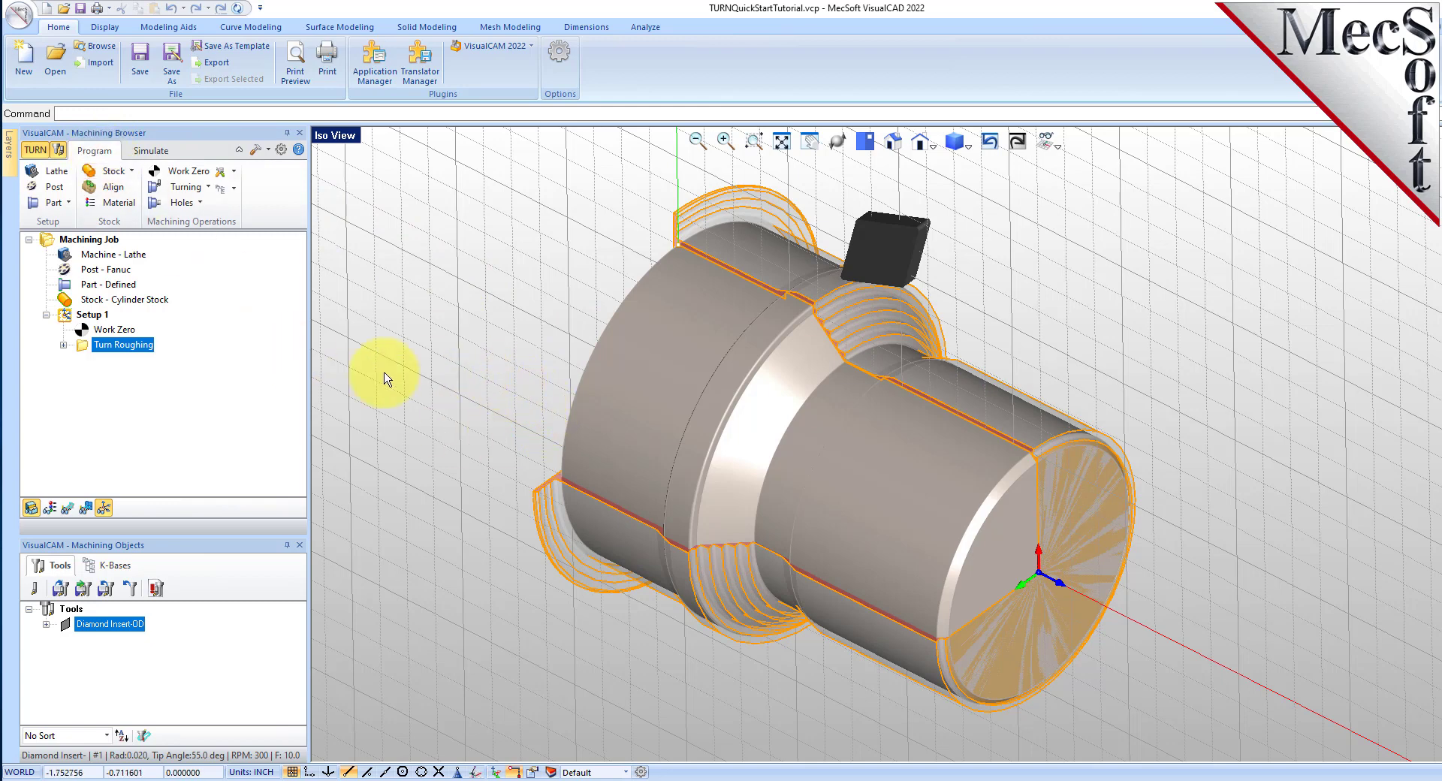
{"action": "left_click", "coordinate": [187, 188]}
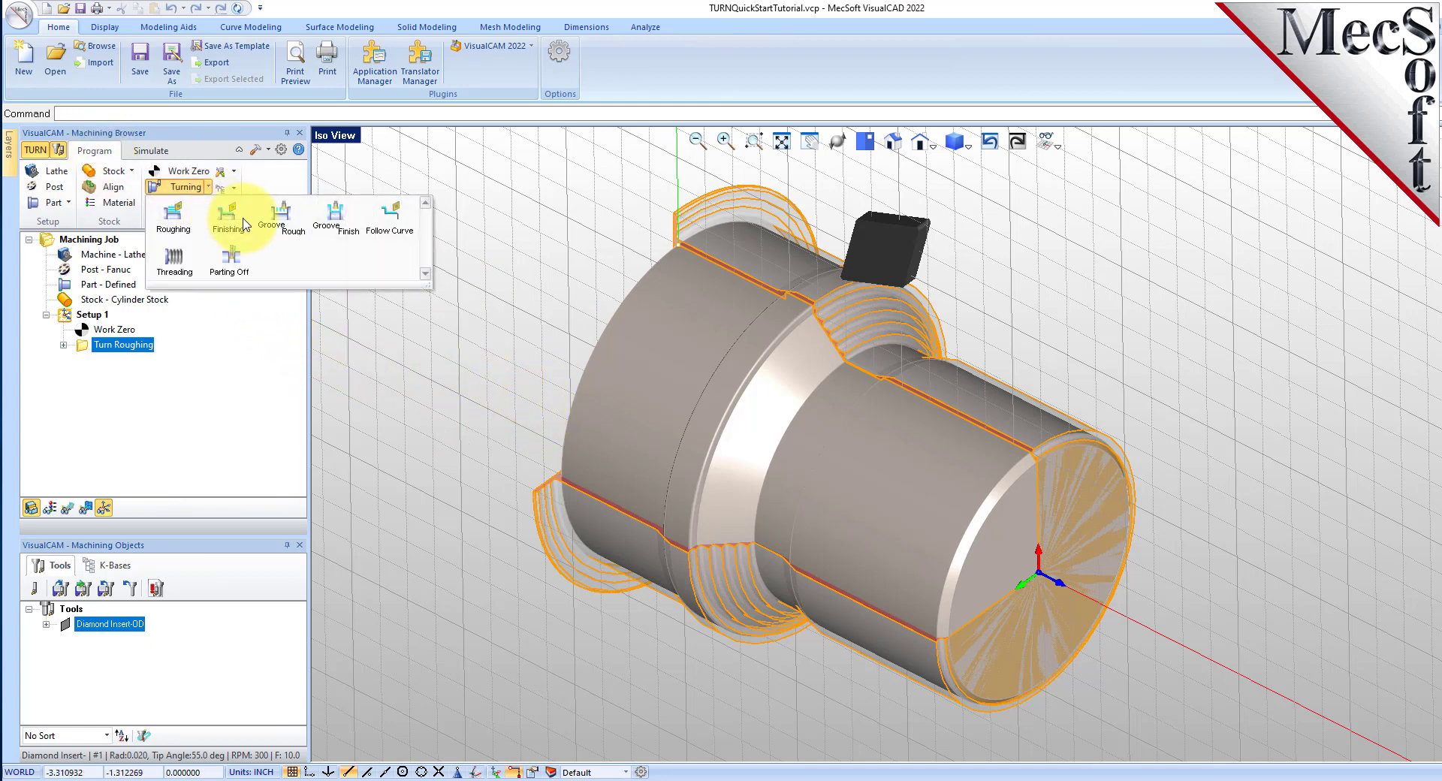
{"action": "left_click", "coordinate": [187, 187]}
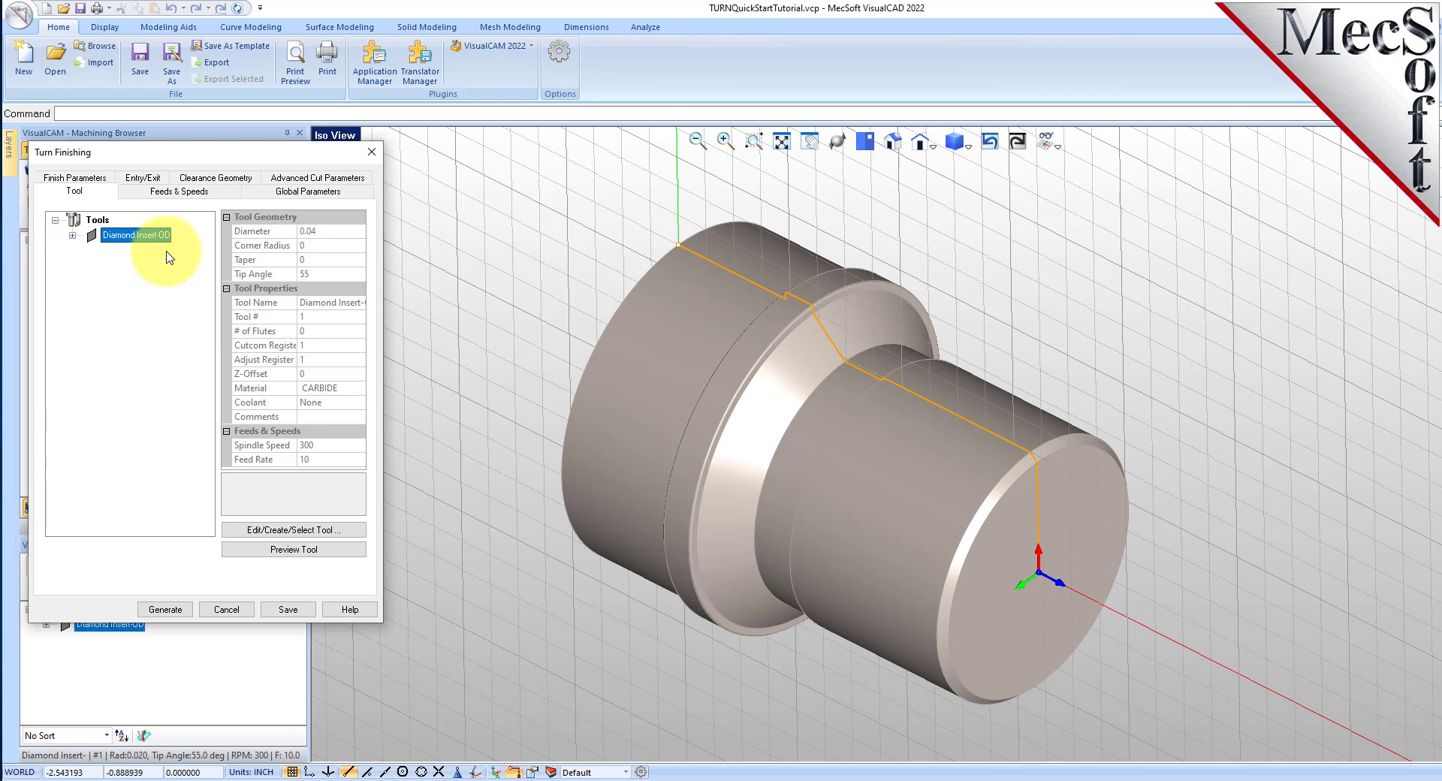
{"action": "left_click", "coordinate": [188, 192]}
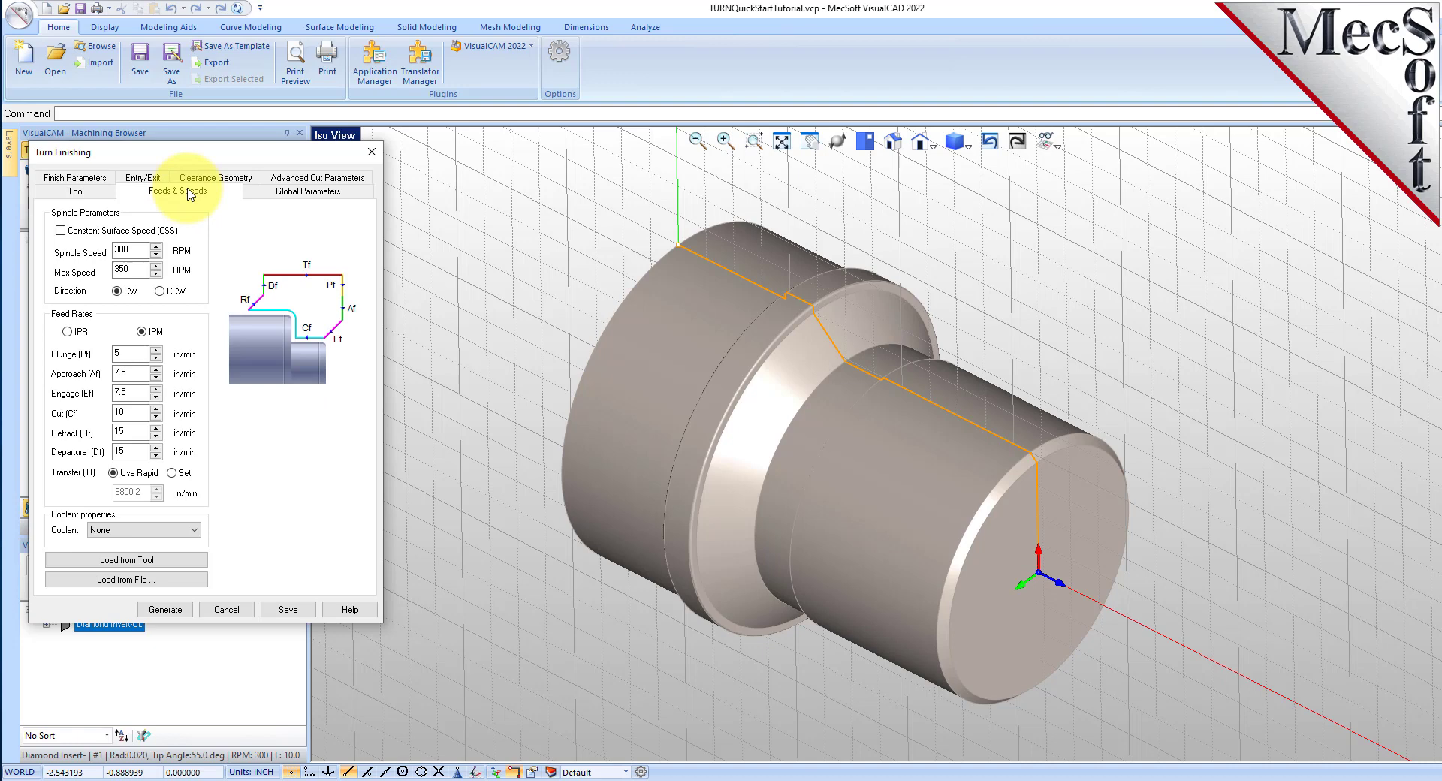
{"action": "left_click", "coordinate": [189, 568]}
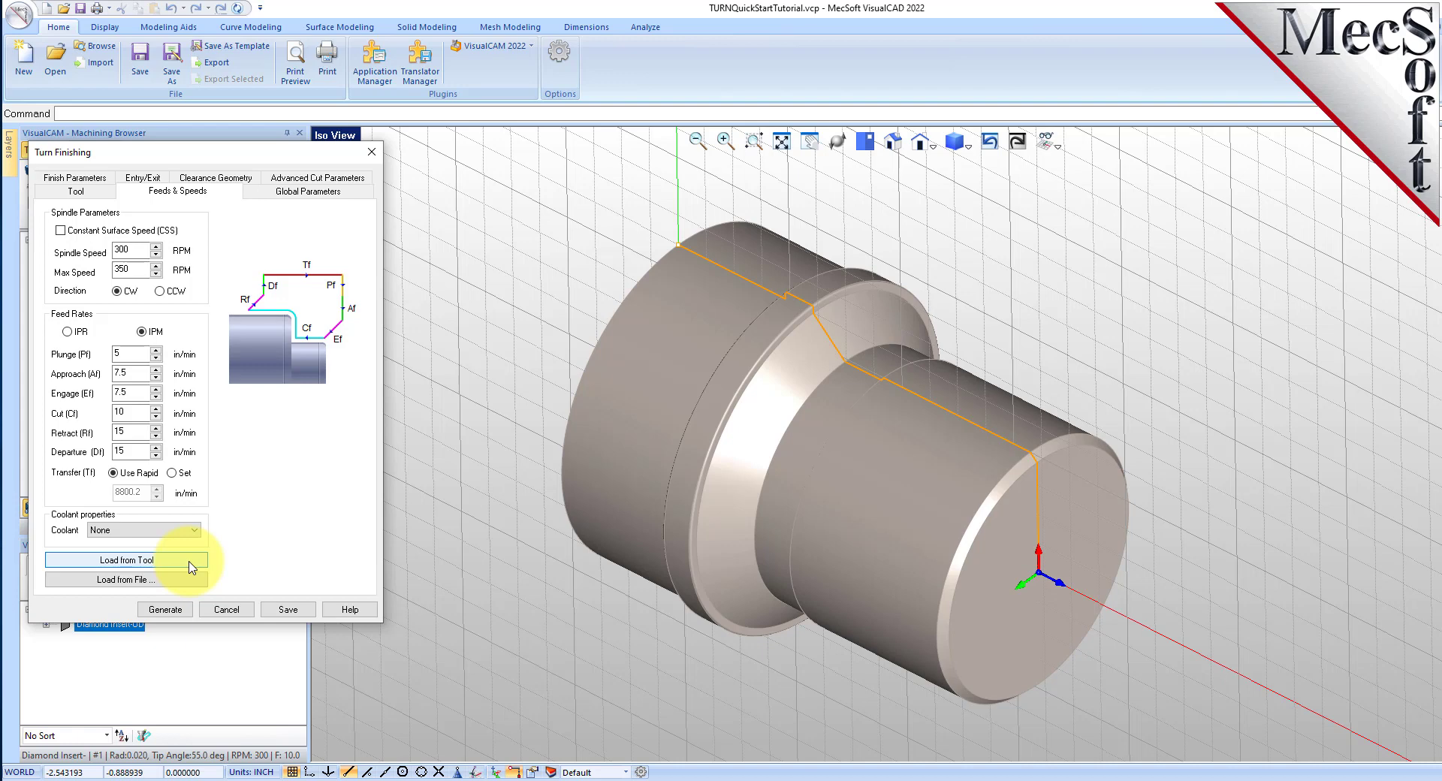
Step: Set the finishing cut transfer to Clearance Plane with automatic clearance, and use the Outer Diameter approach with 0 stock
{"action": "left_click", "coordinate": [199, 180]}
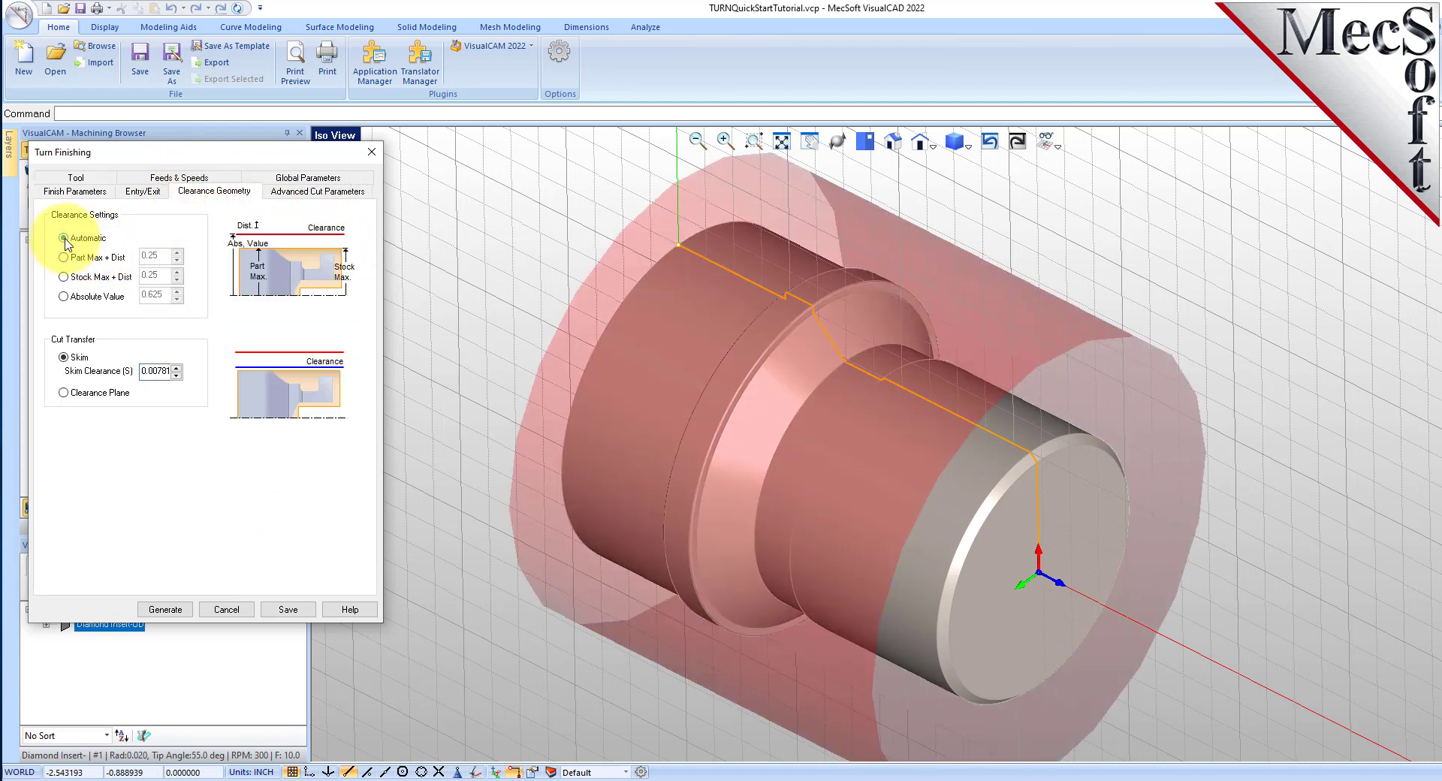
{"action": "left_click", "coordinate": [63, 393]}
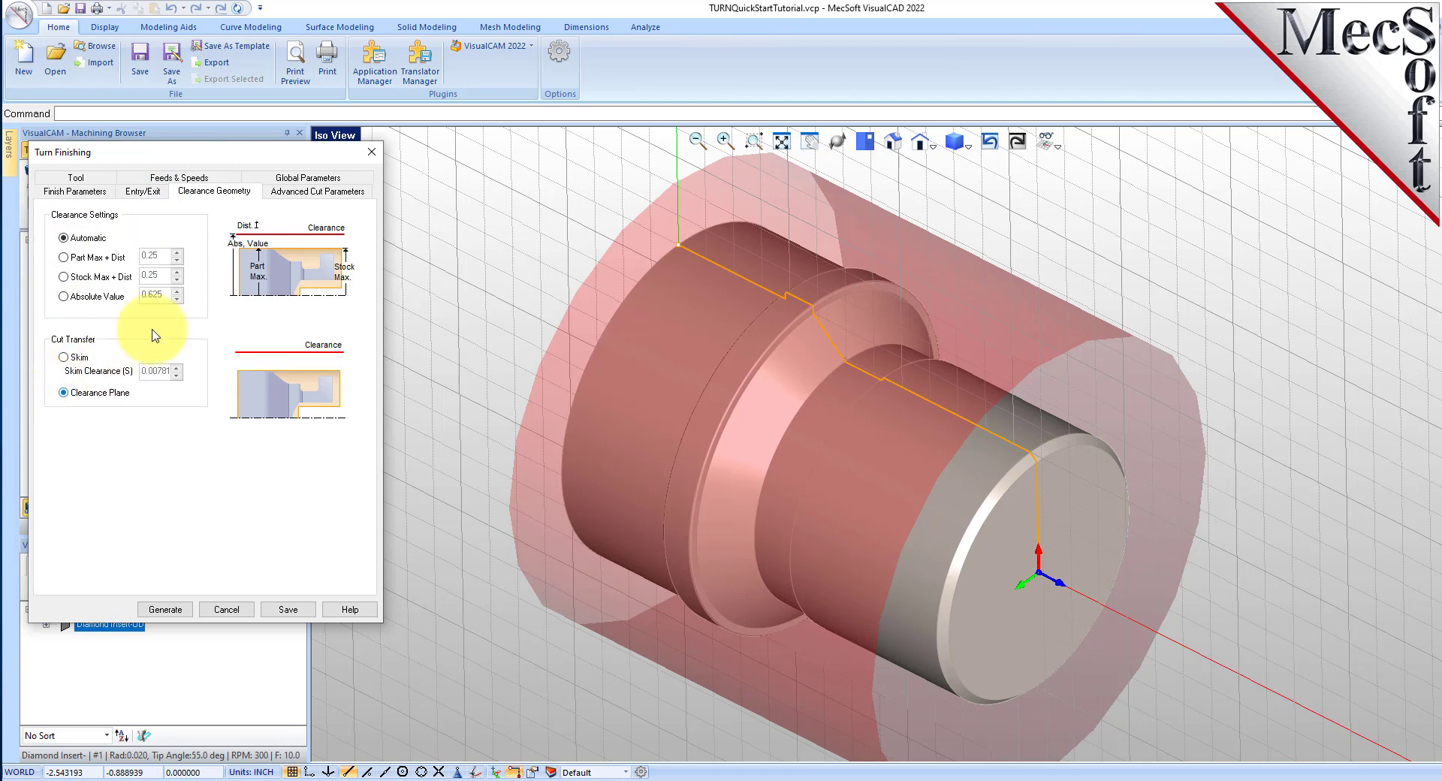
{"action": "left_click", "coordinate": [312, 178]}
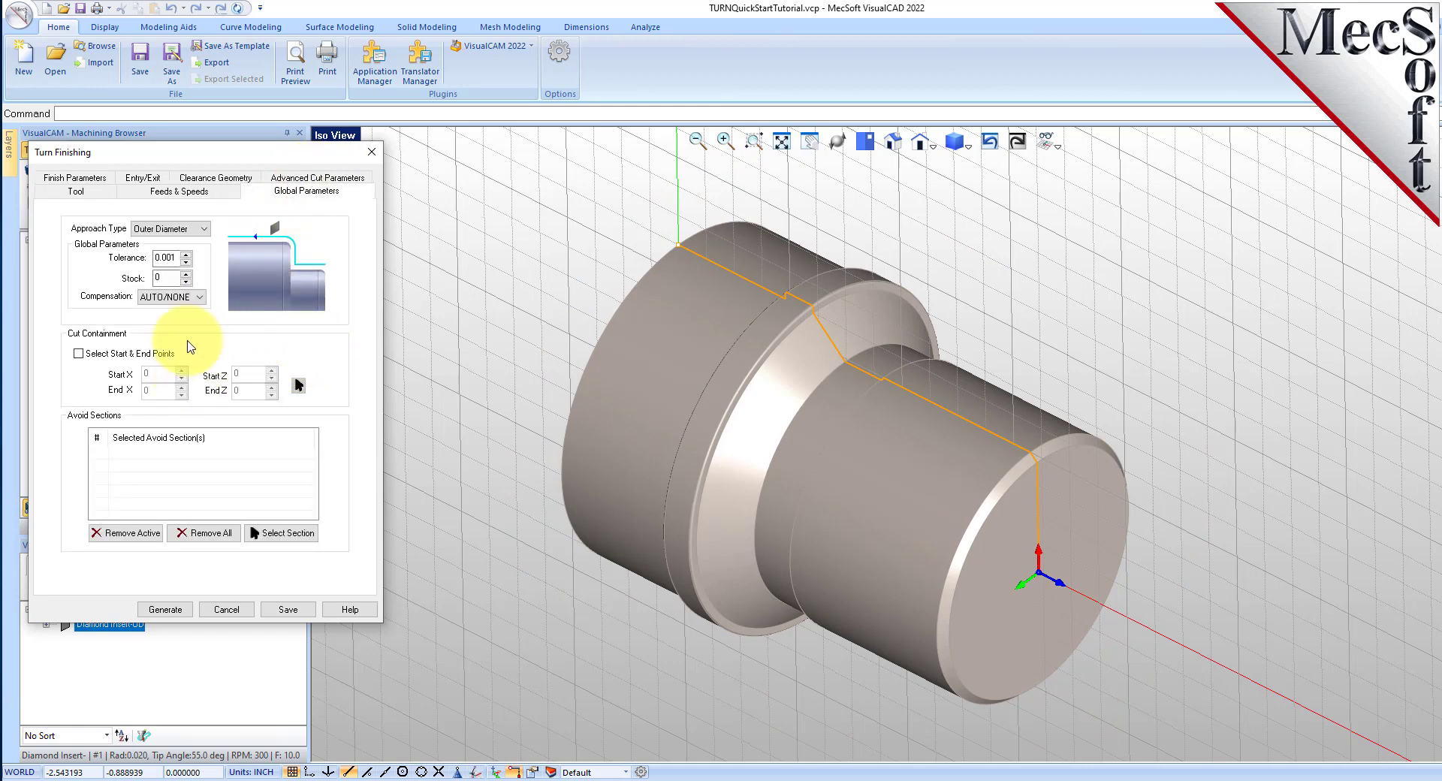
{"action": "left_click", "coordinate": [175, 230]}
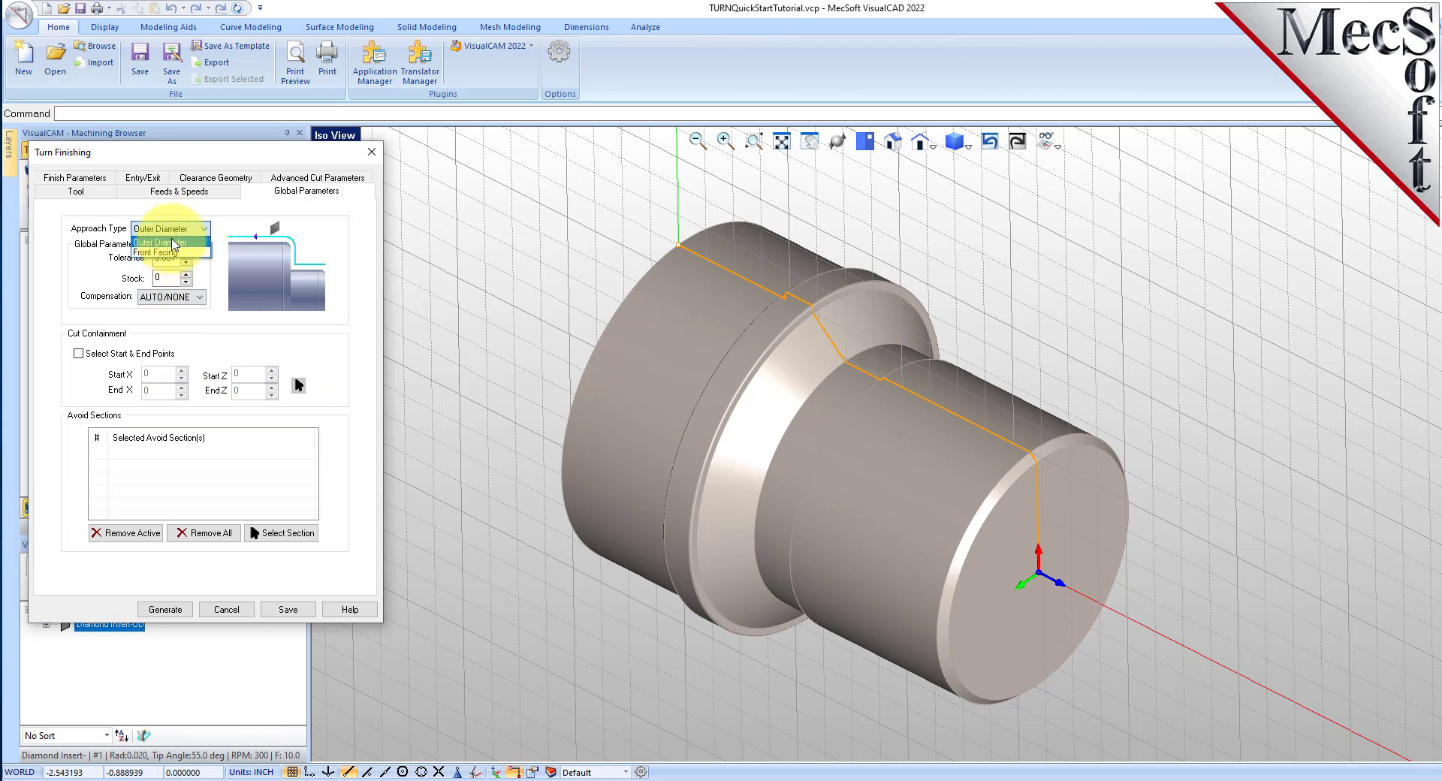
{"action": "left_click", "coordinate": [174, 239]}
{"action": "left_click", "coordinate": [159, 278]}
{"action": "double_click", "coordinate": [159, 279]}
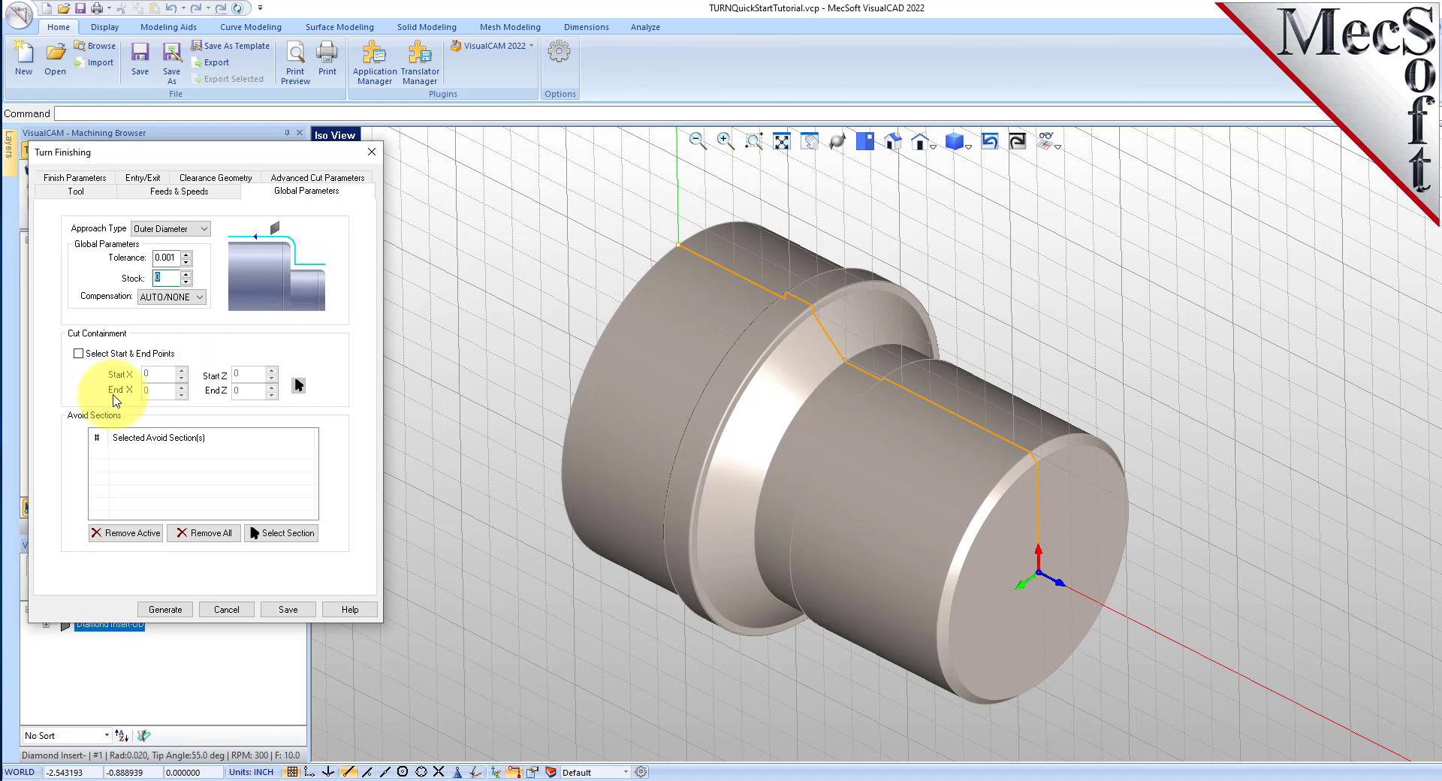
Step: Enable start and end point containment, picking the profile corner between front face and chamfer as start and the profile's far back corner as end
{"action": "left_click", "coordinate": [79, 353]}
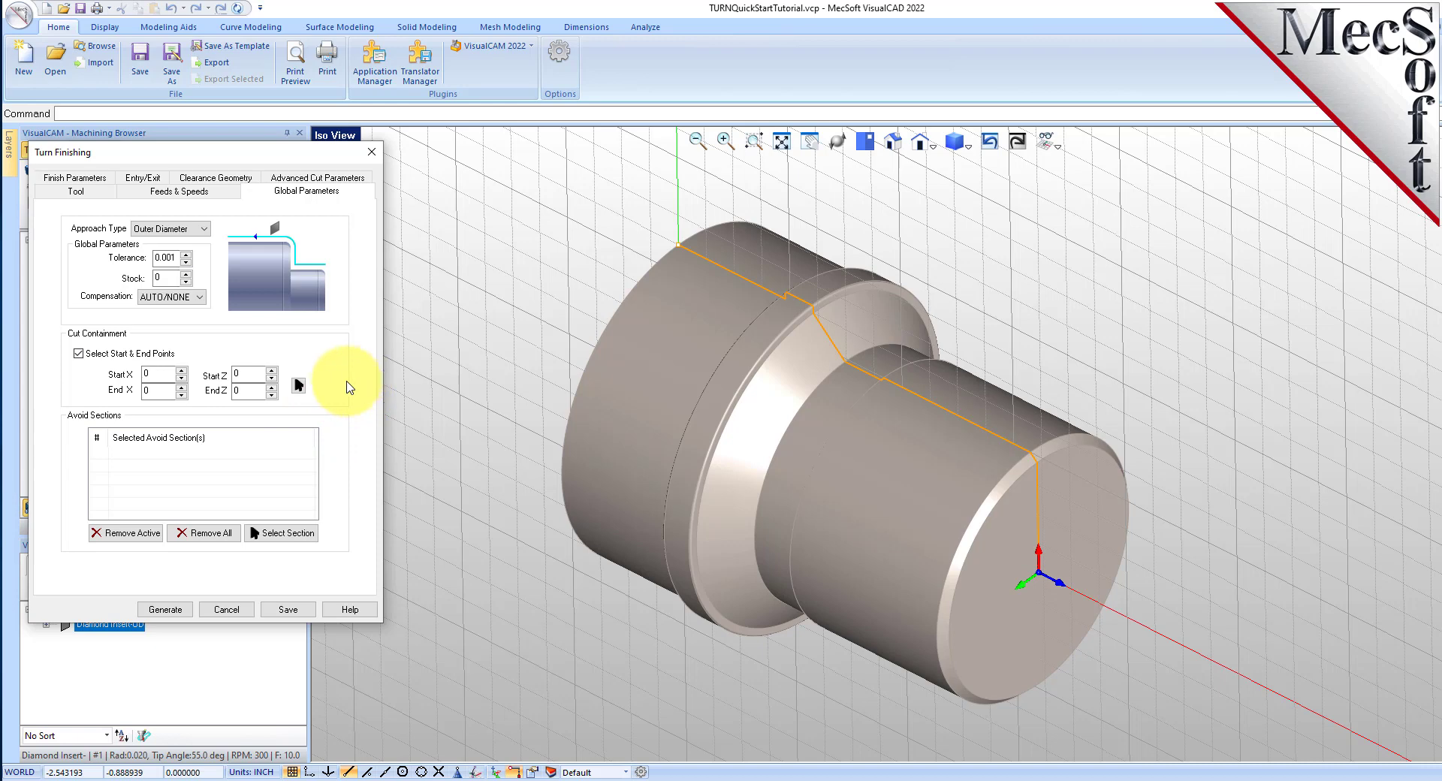
{"action": "left_click", "coordinate": [298, 386]}
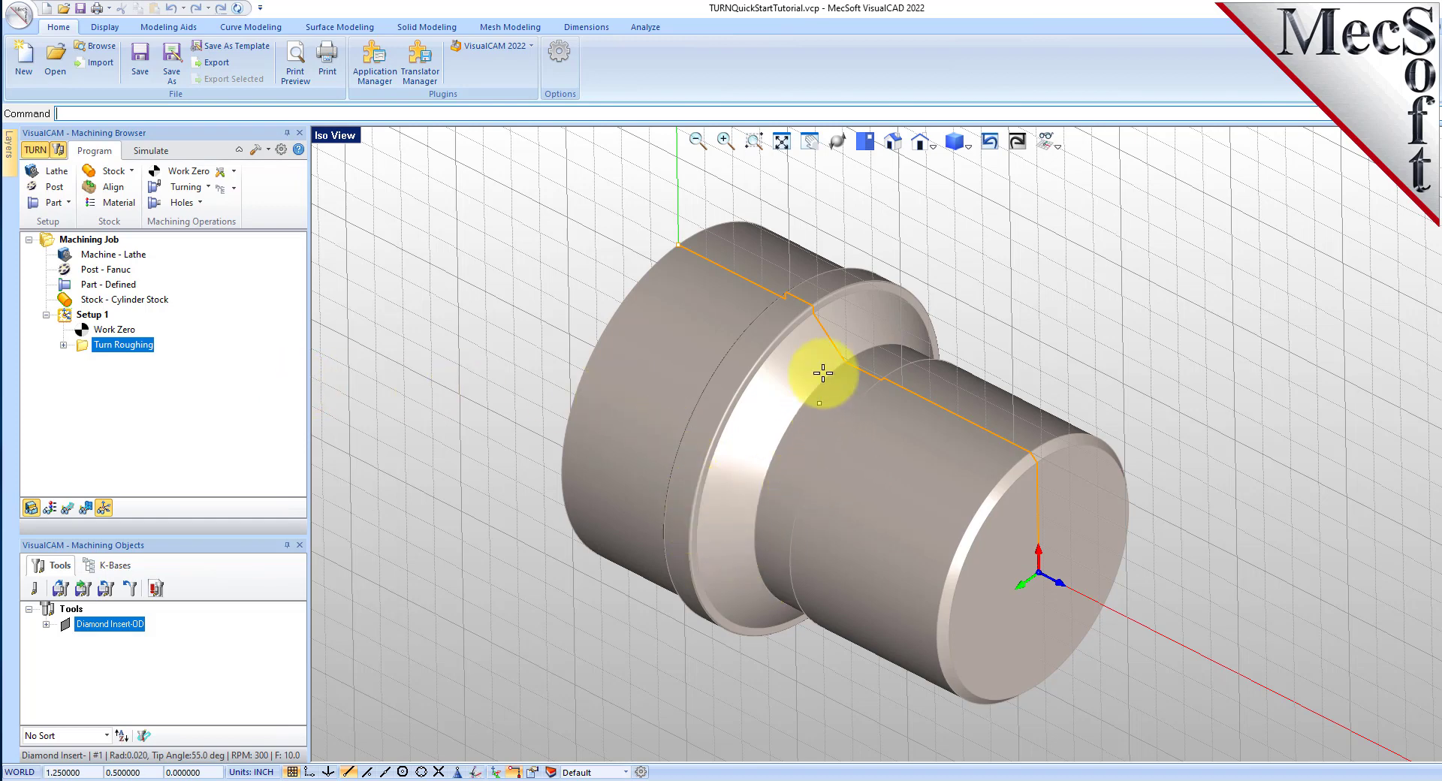
{"action": "left_click", "coordinate": [846, 358]}
{"action": "left_click", "coordinate": [865, 141]}
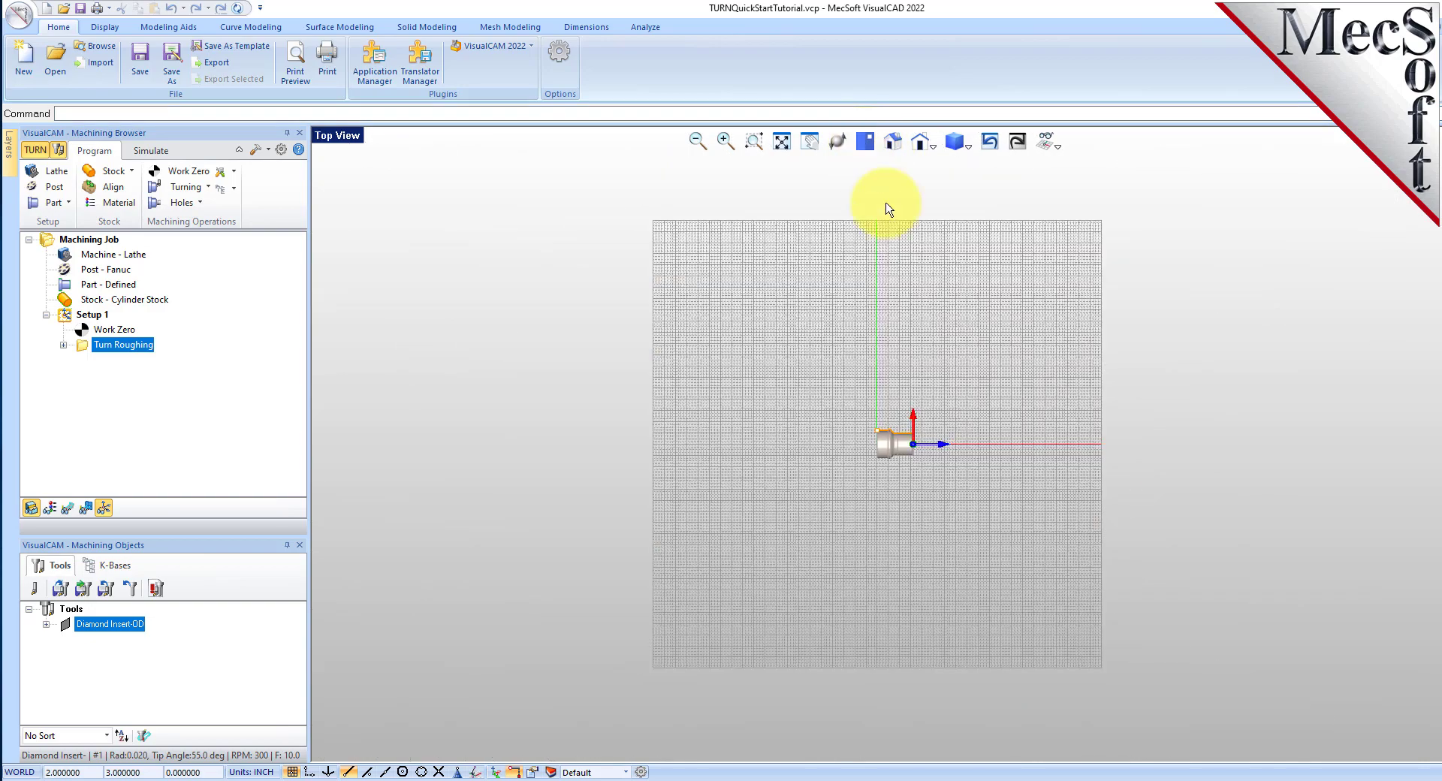
{"action": "scroll", "coordinate": [901, 460], "scroll_direction": "up", "scroll_amount": 4}
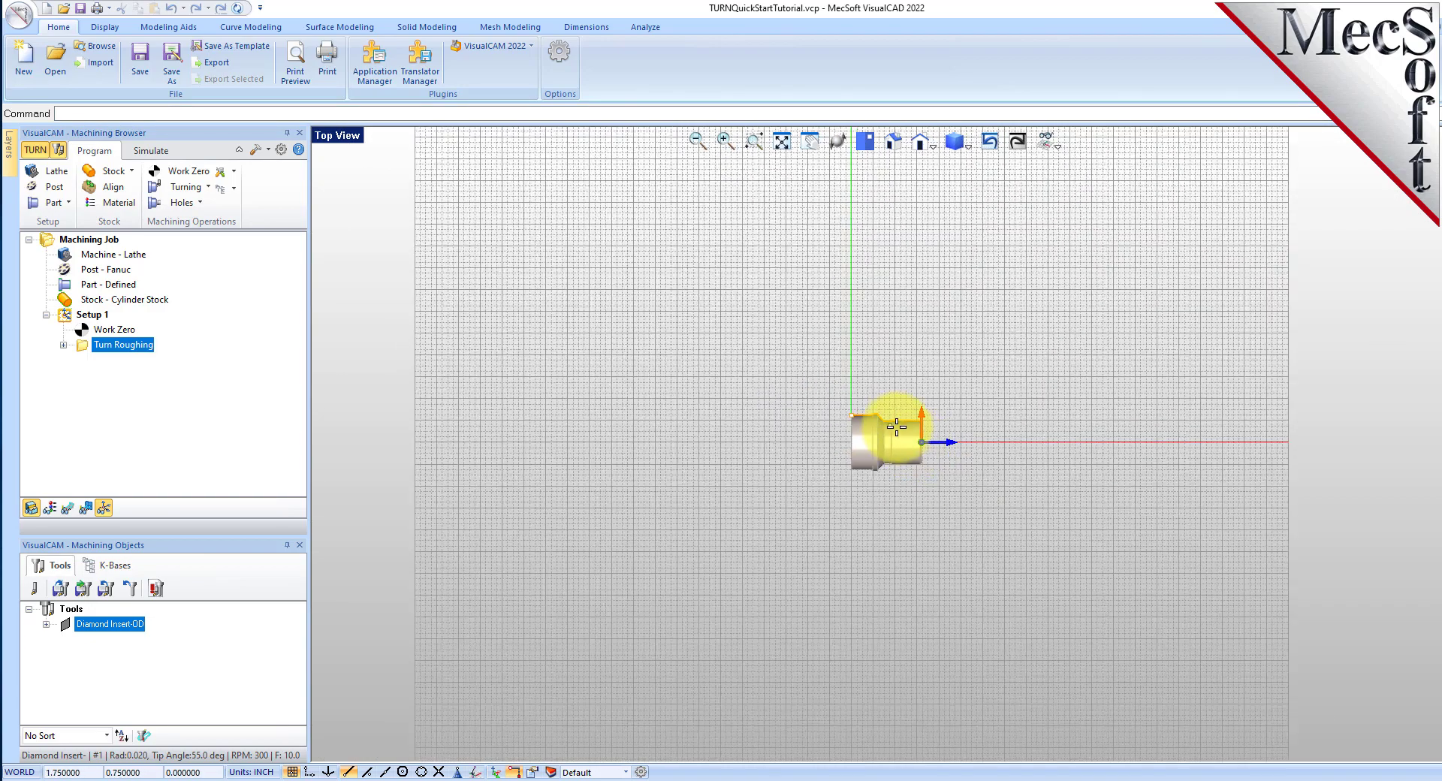
{"action": "scroll", "coordinate": [897, 444], "scroll_direction": "up", "scroll_amount": 5}
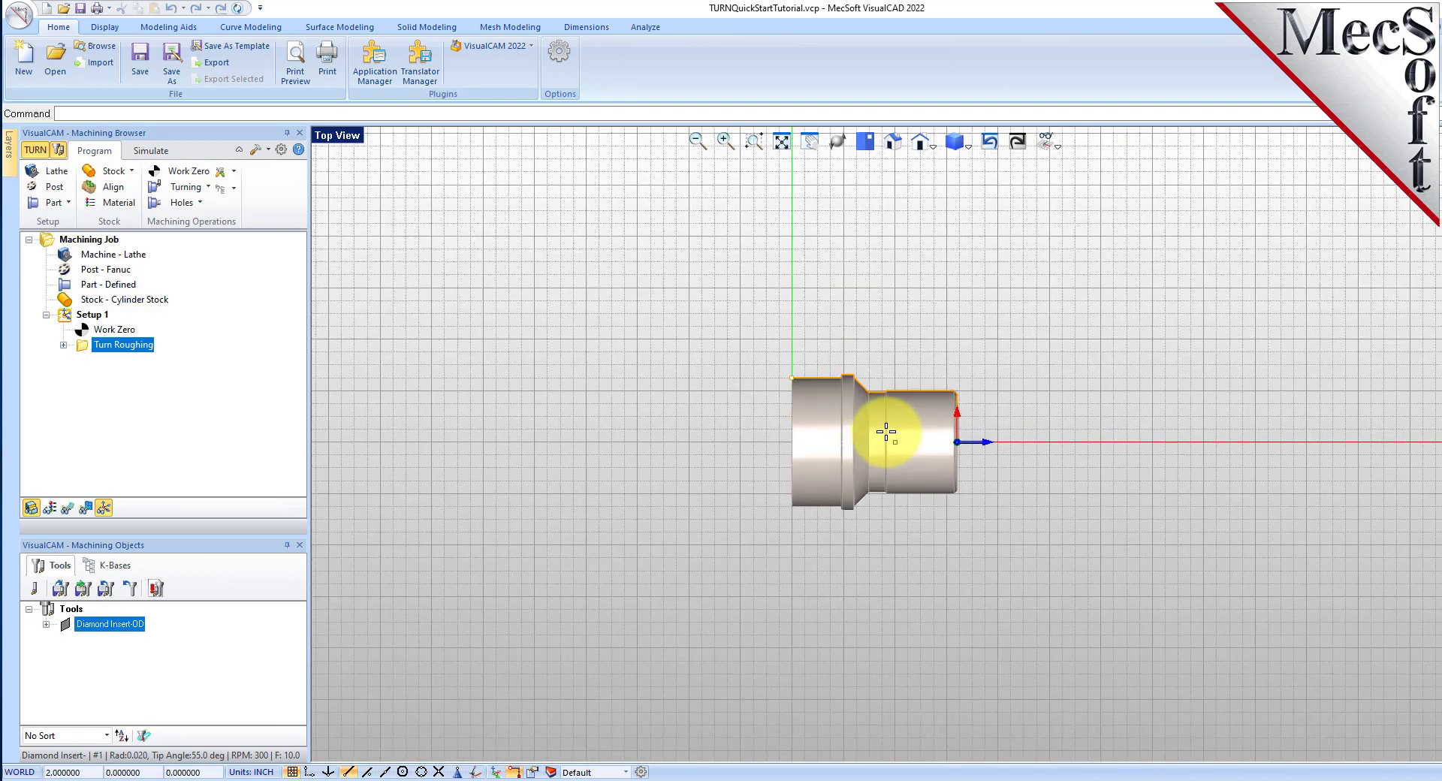
{"action": "scroll", "coordinate": [878, 387], "scroll_direction": "up", "scroll_amount": 5}
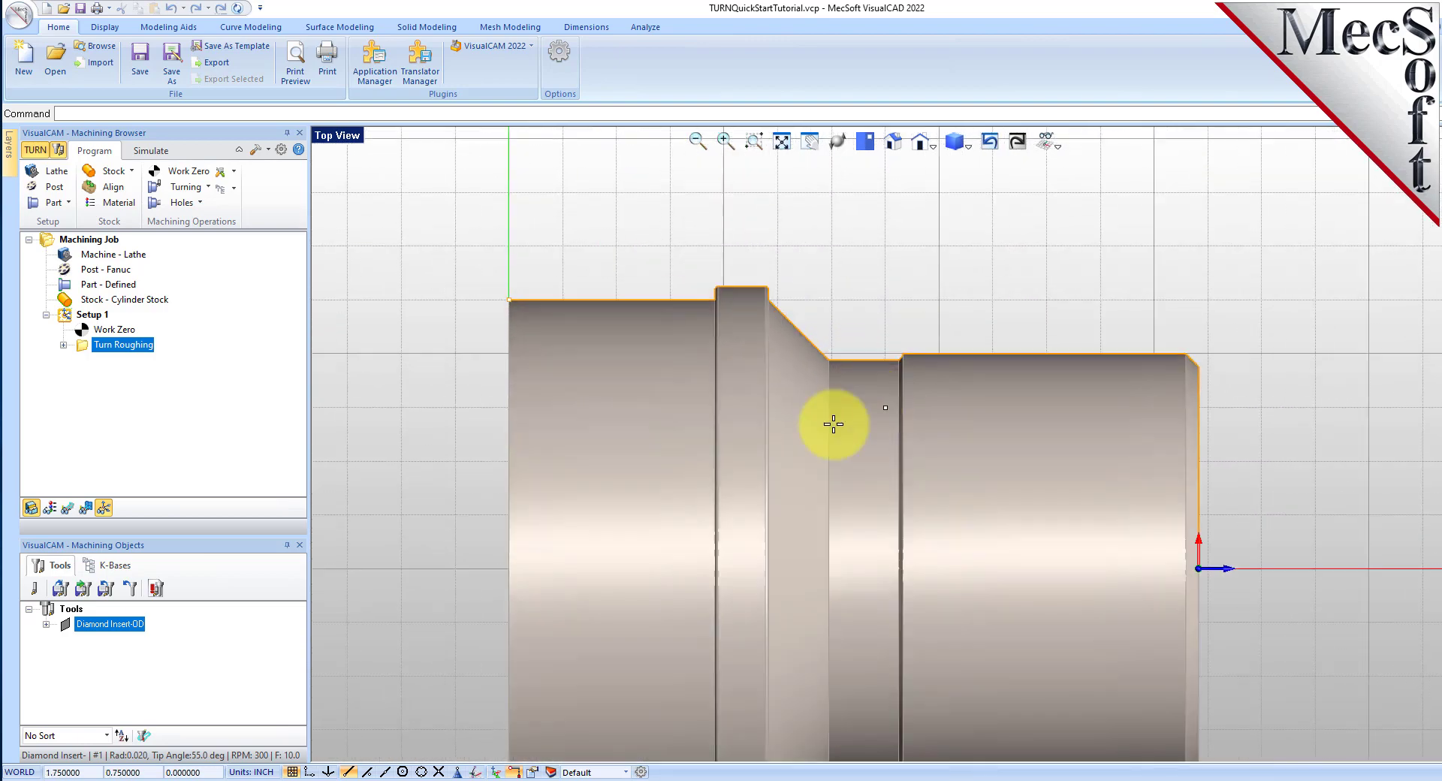
{"action": "left_click", "coordinate": [1199, 366]}
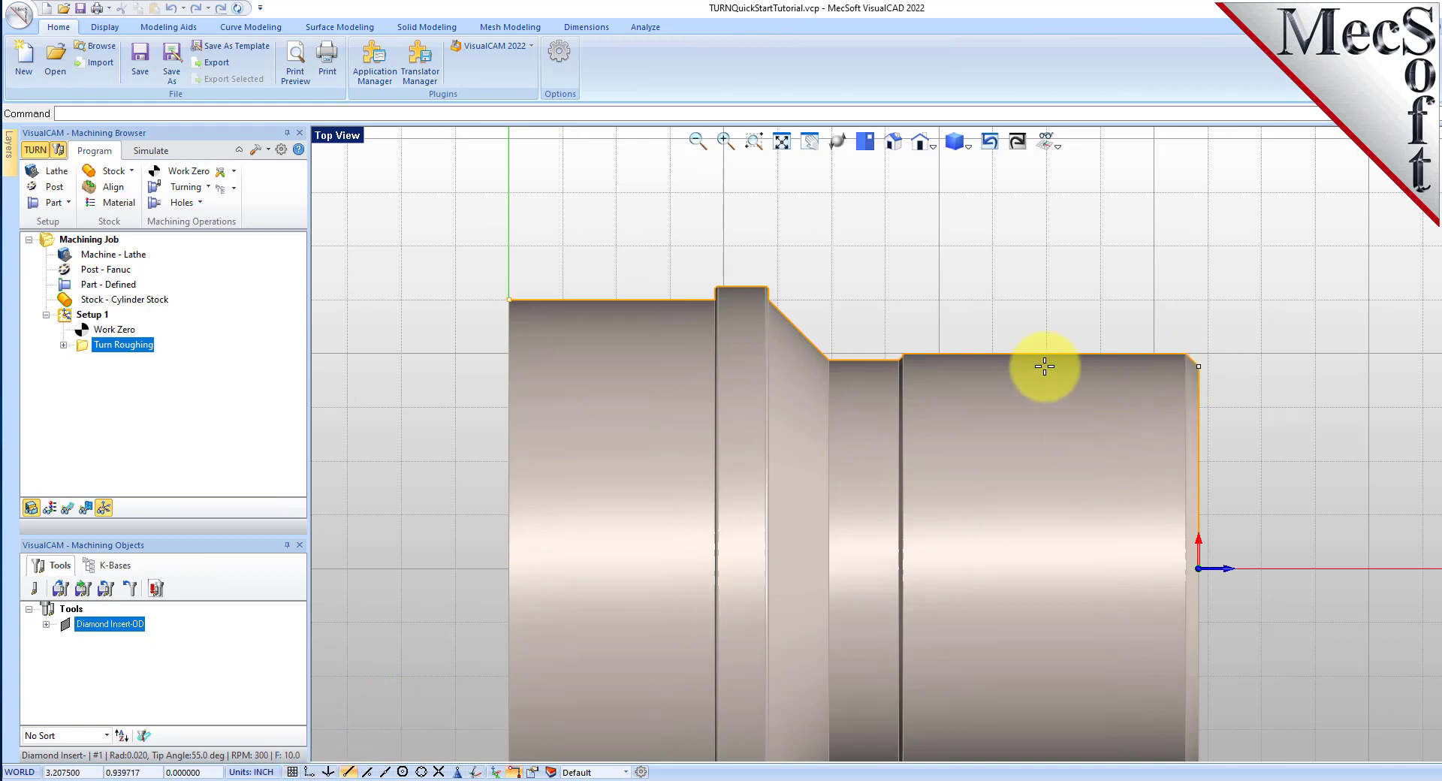
{"action": "left_click", "coordinate": [509, 300]}
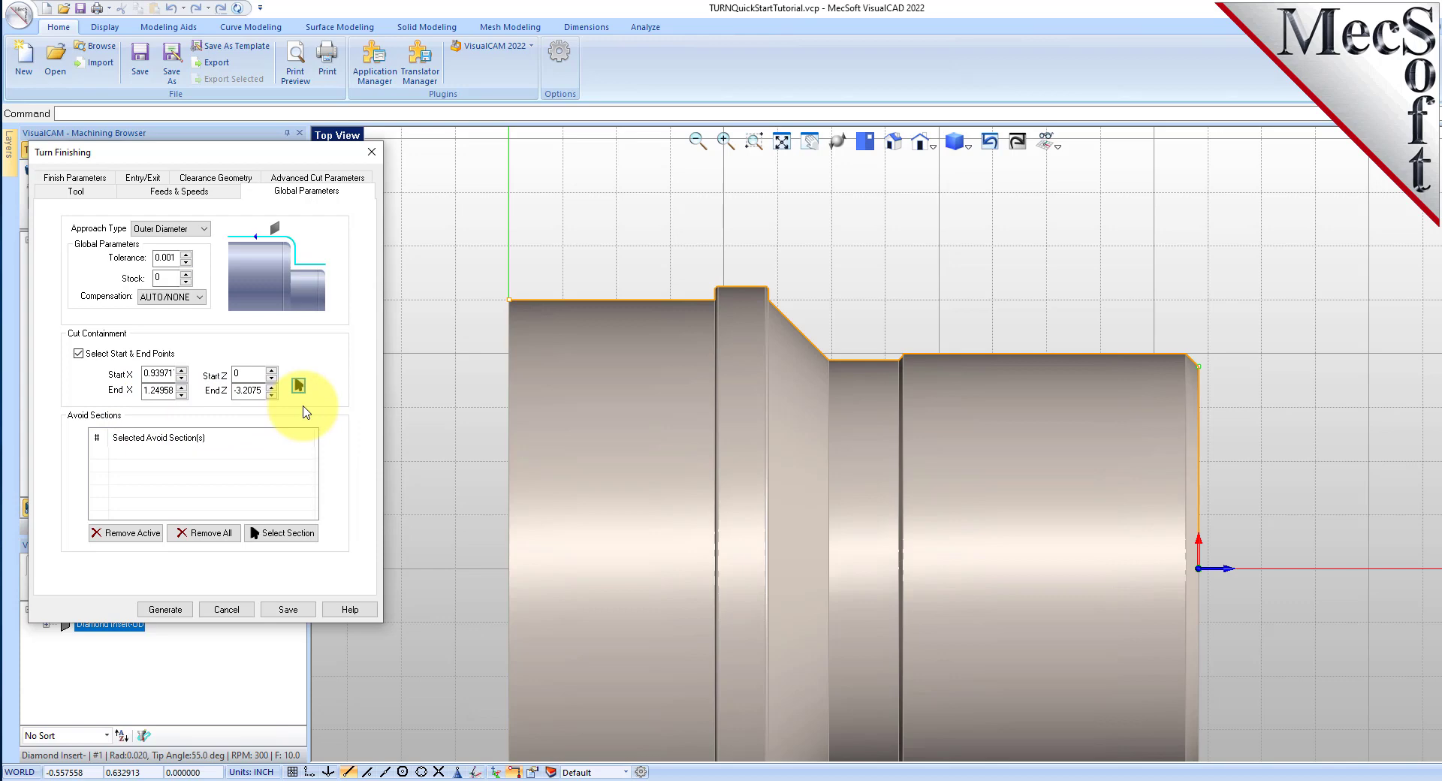
Step: Generate the turn finishing operation and display its toolpath on the part
{"action": "left_click", "coordinate": [186, 609]}
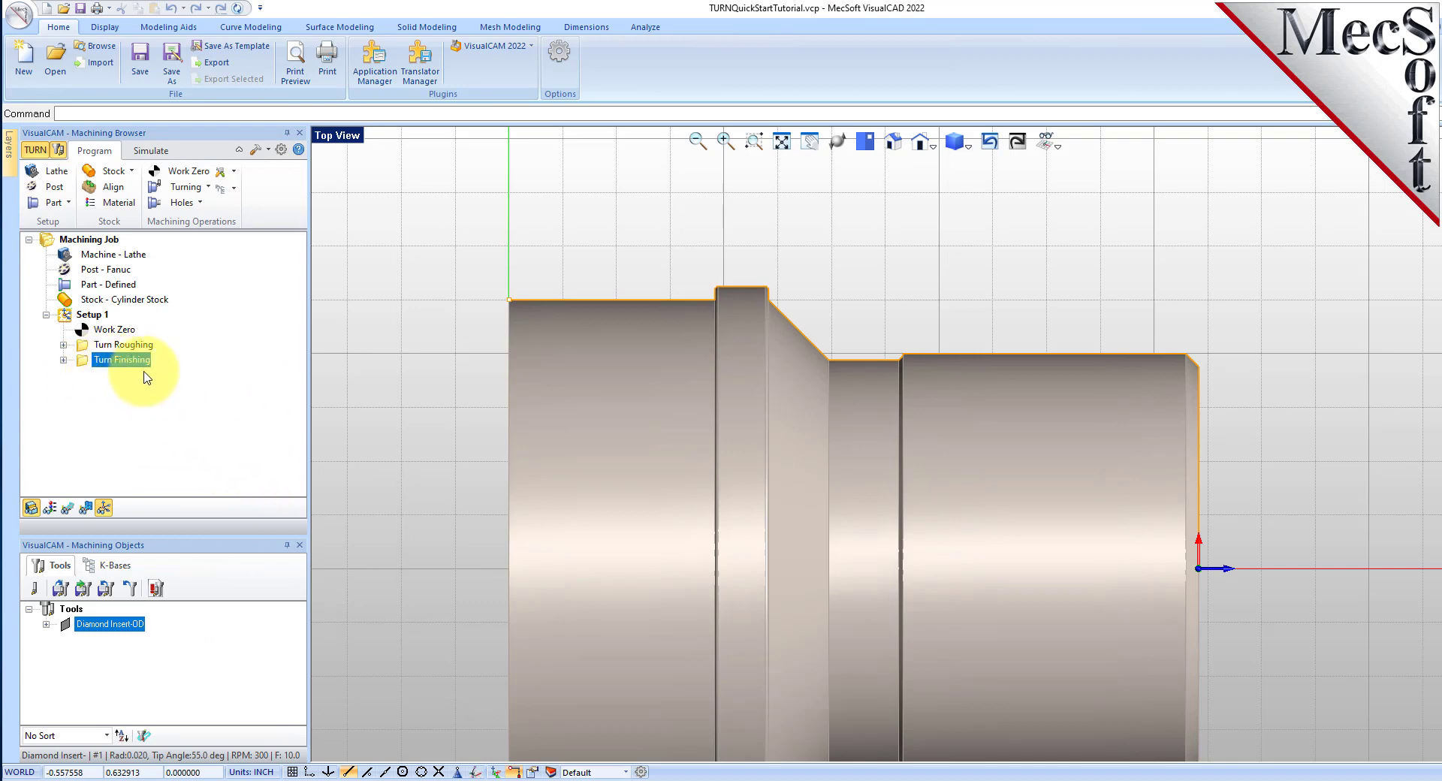
{"action": "left_click", "coordinate": [67, 508]}
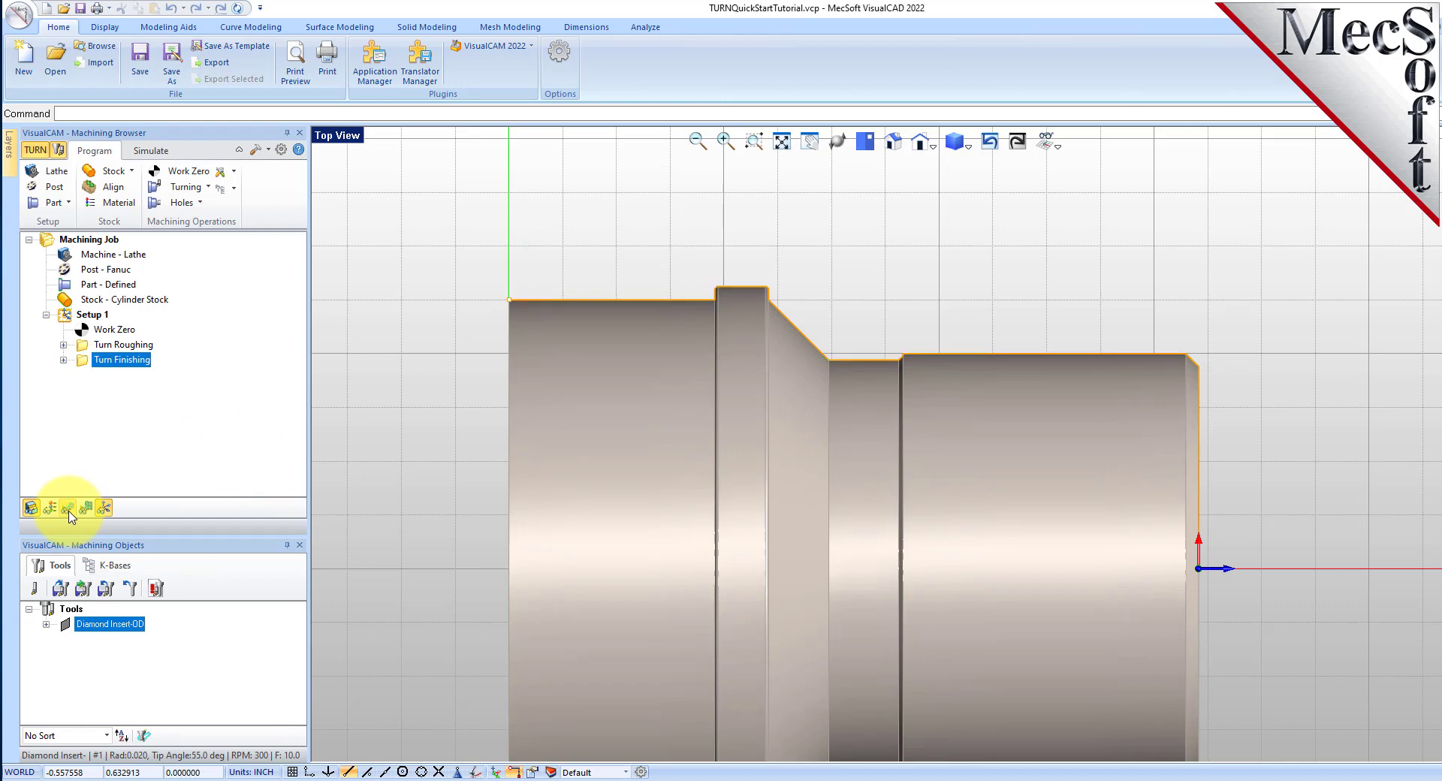
{"action": "left_click", "coordinate": [68, 509]}
{"action": "left_click", "coordinate": [68, 509]}
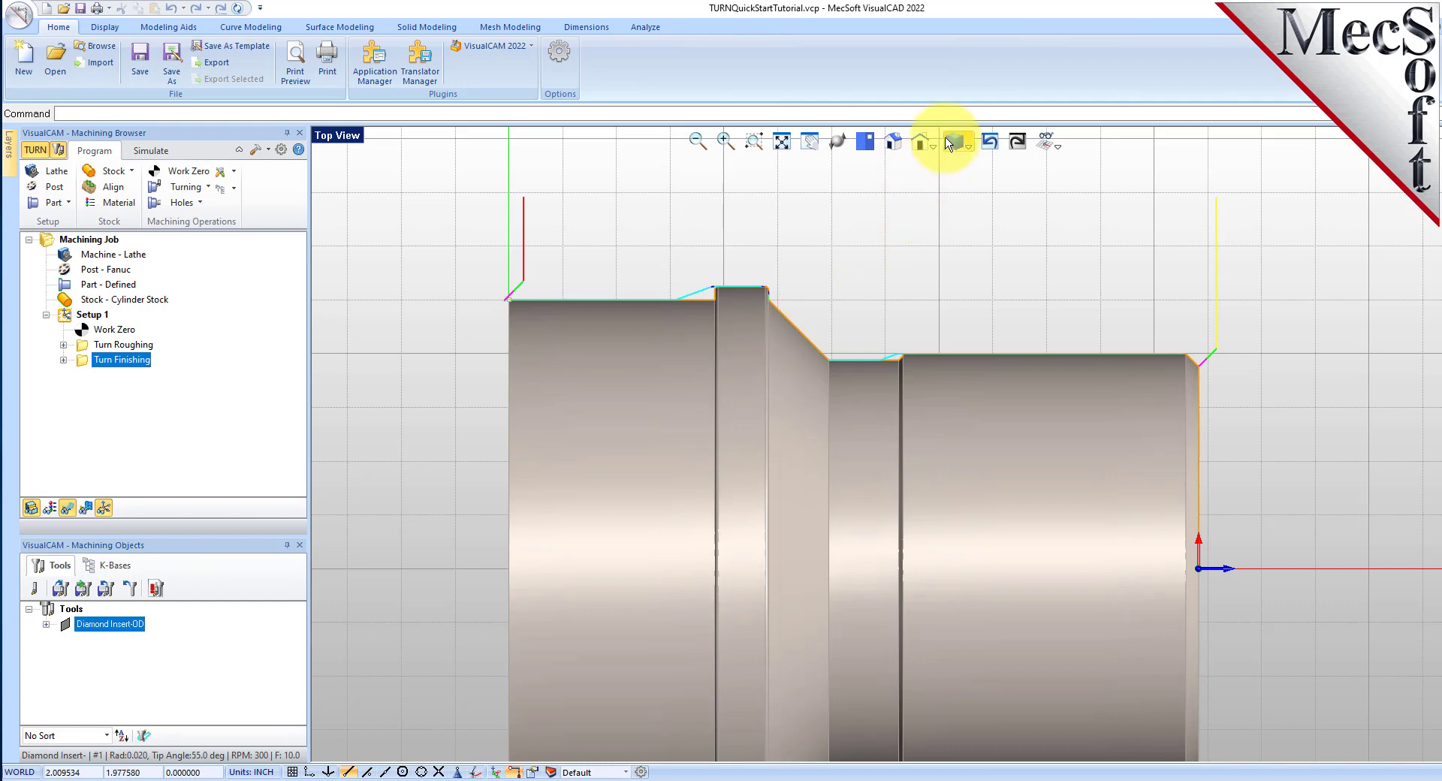
{"action": "left_click", "coordinate": [929, 145]}
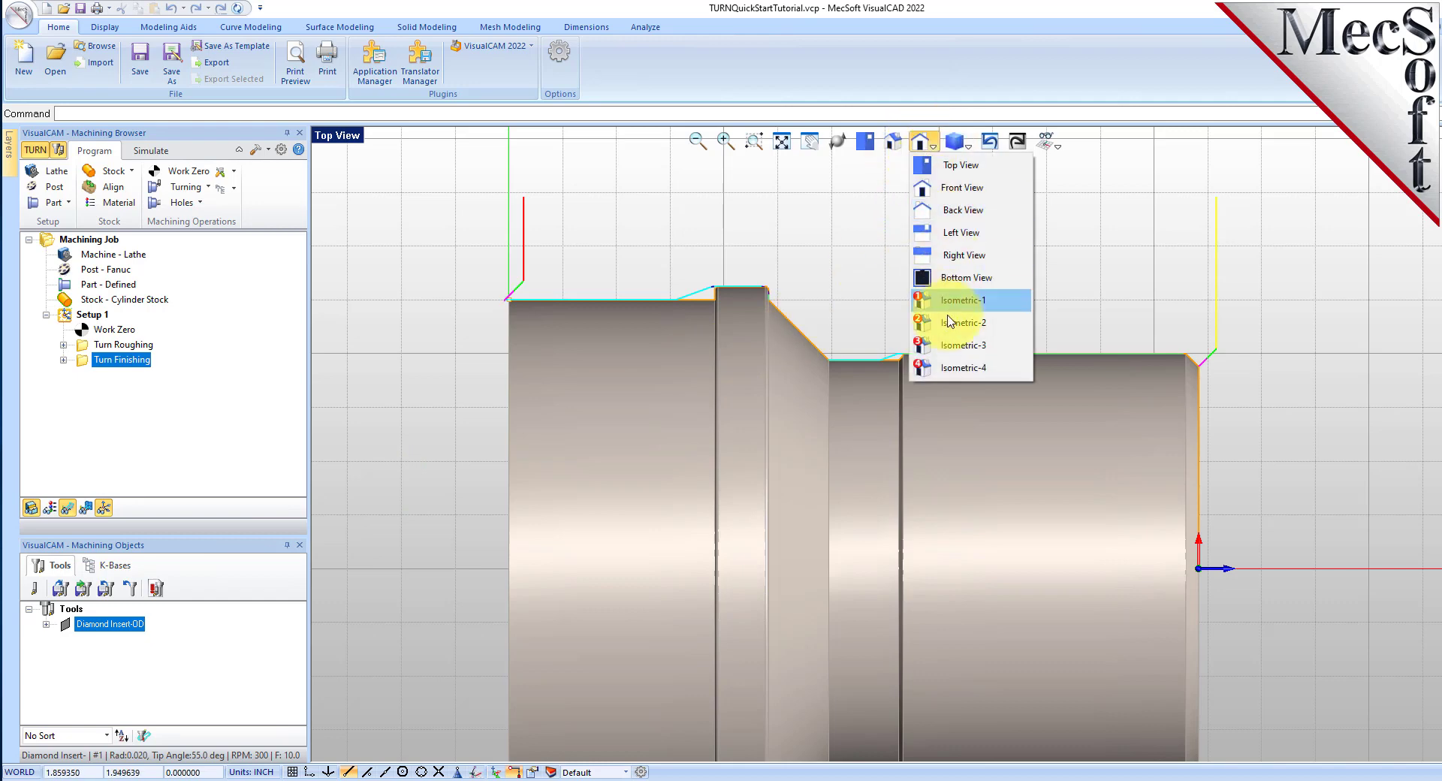
{"action": "left_click", "coordinate": [953, 345]}
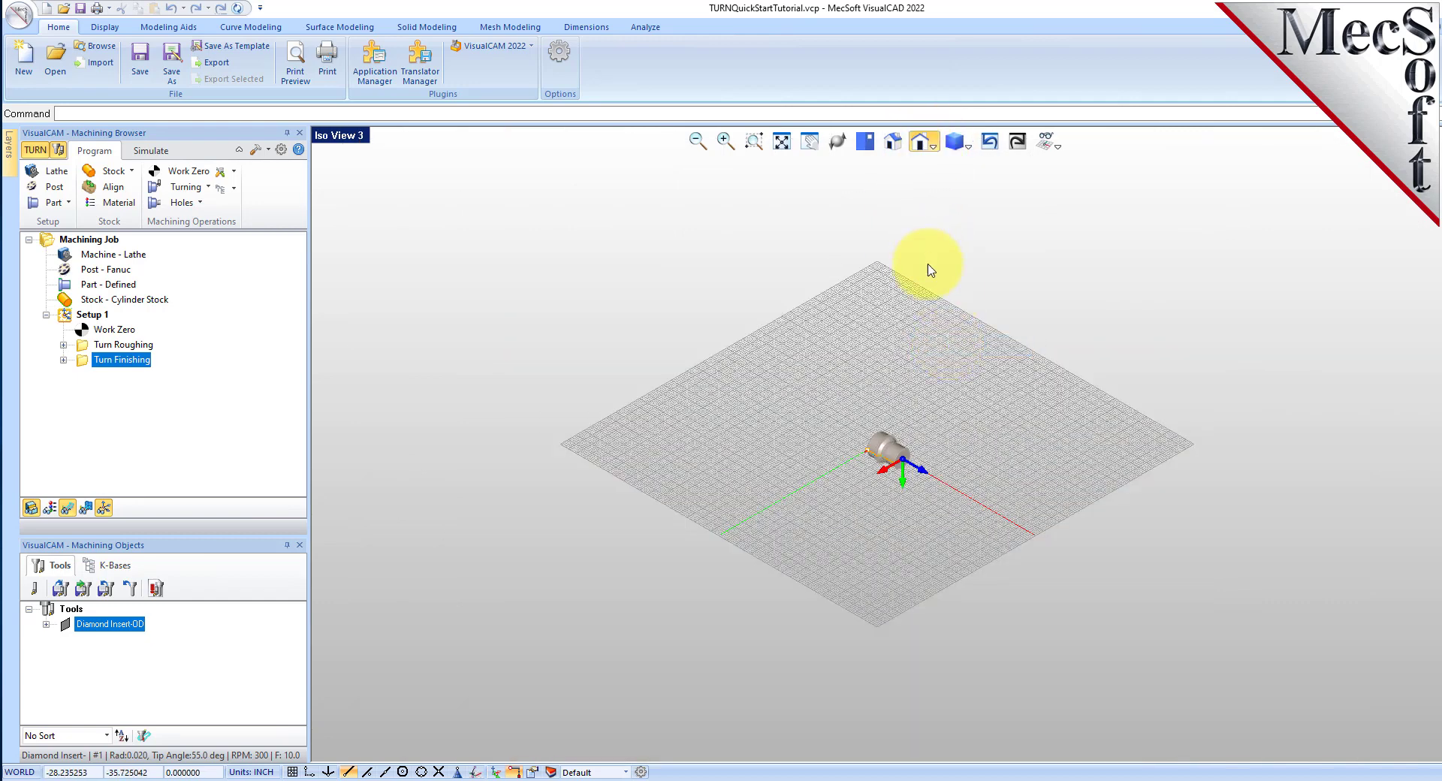
Step: Simulate the turn finishing operation at the slowest simulation speed in an isometric view, and replay it
{"action": "left_click", "coordinate": [930, 144]}
{"action": "left_click", "coordinate": [952, 329]}
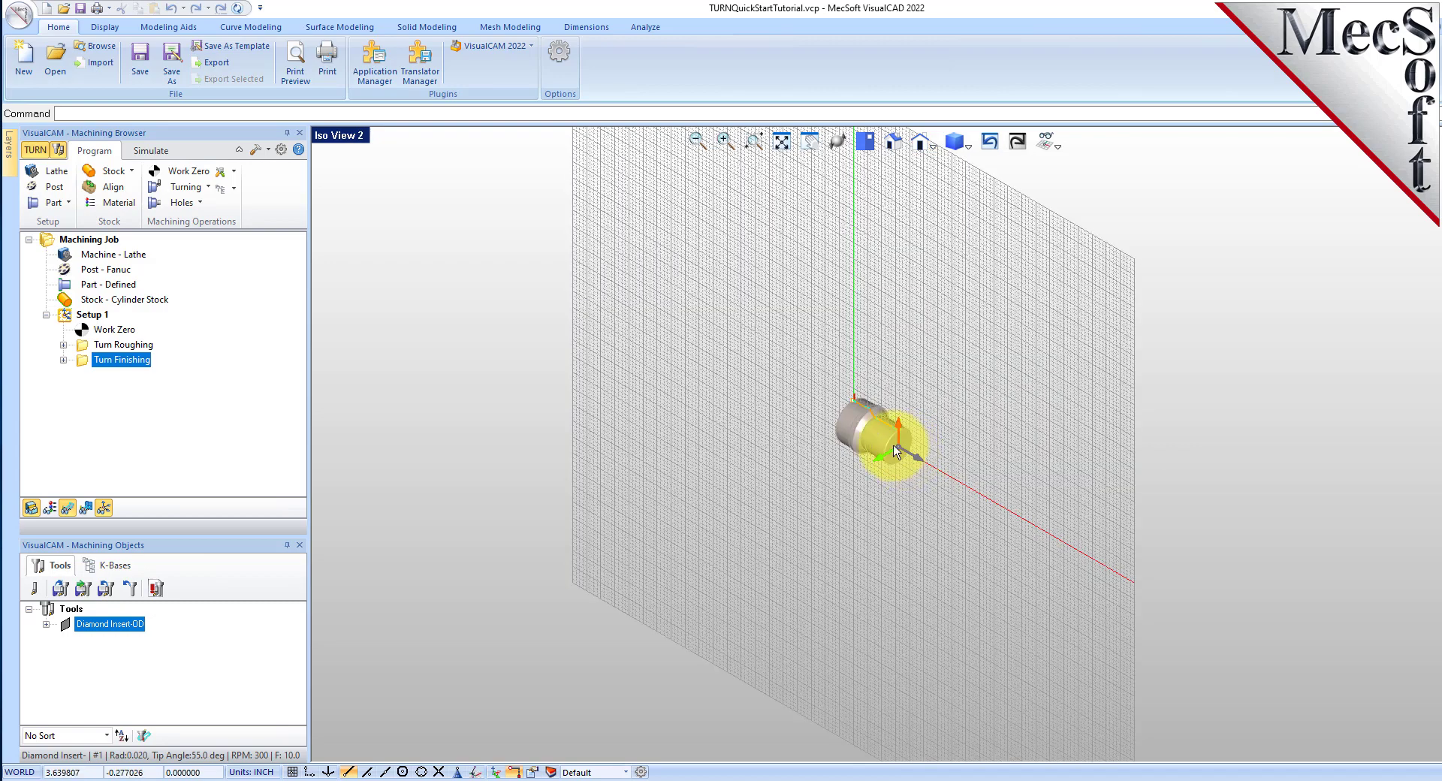
{"action": "scroll", "coordinate": [826, 373], "scroll_direction": "up", "scroll_amount": 8}
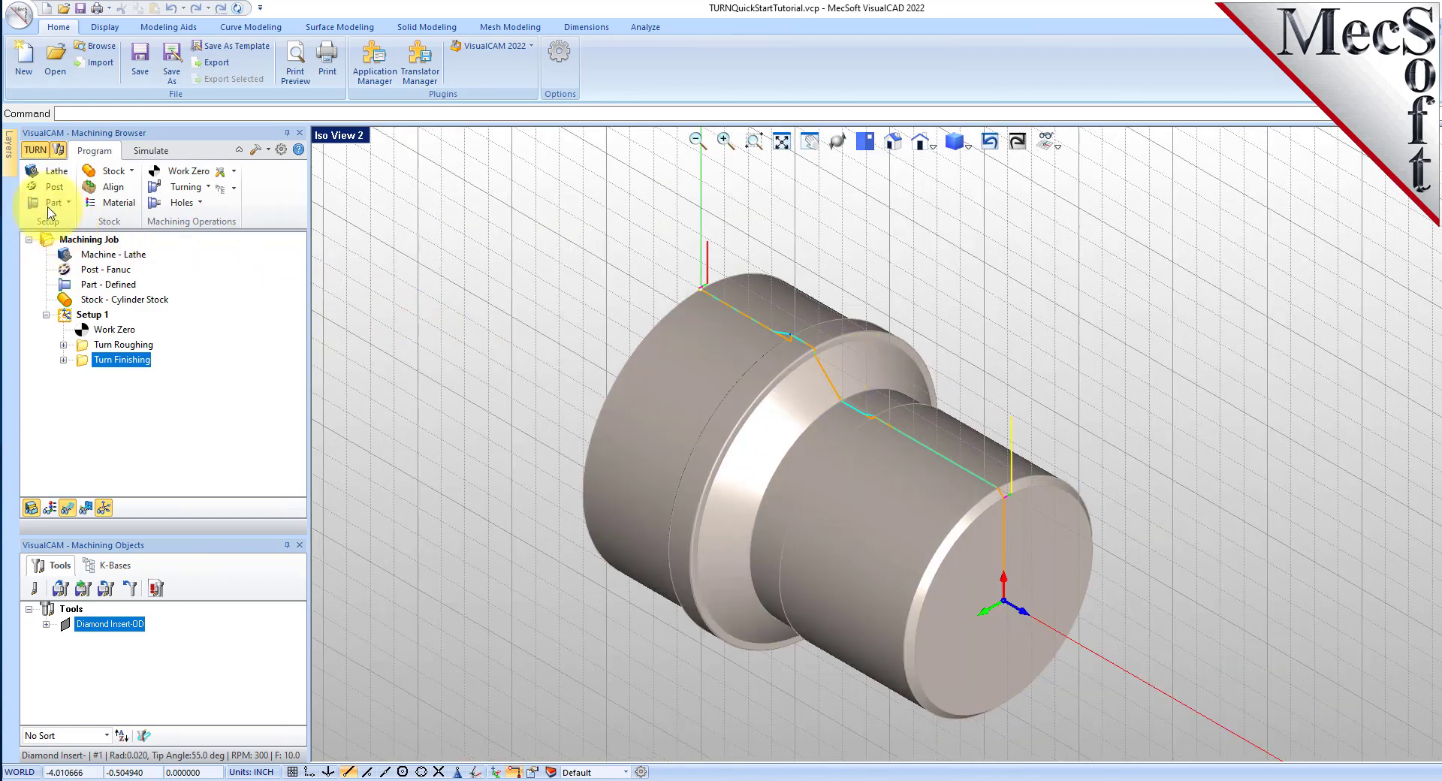
{"action": "left_click", "coordinate": [150, 151]}
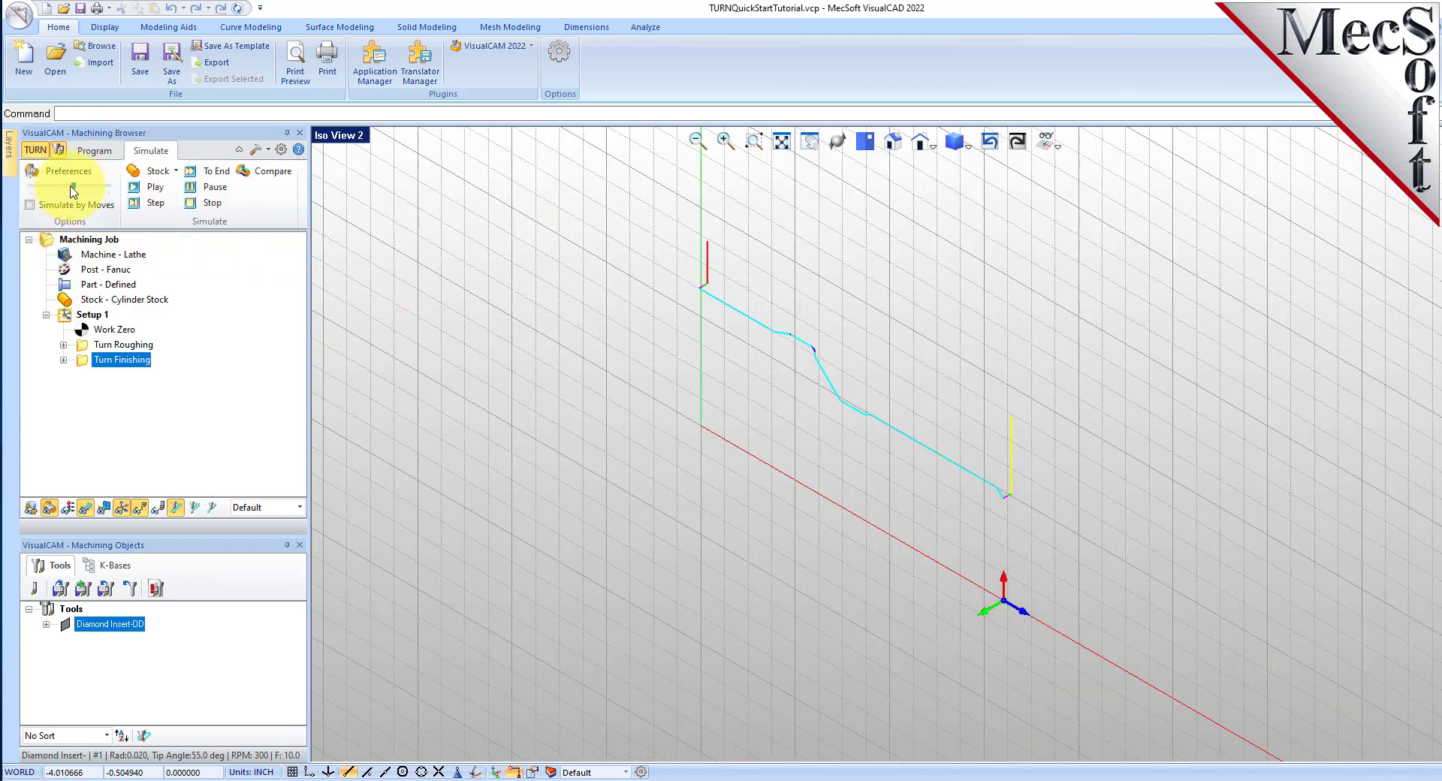
{"action": "left_click_drag", "start_coordinate": [73, 188], "coordinate": [30, 186]}
{"action": "left_click", "coordinate": [154, 188]}
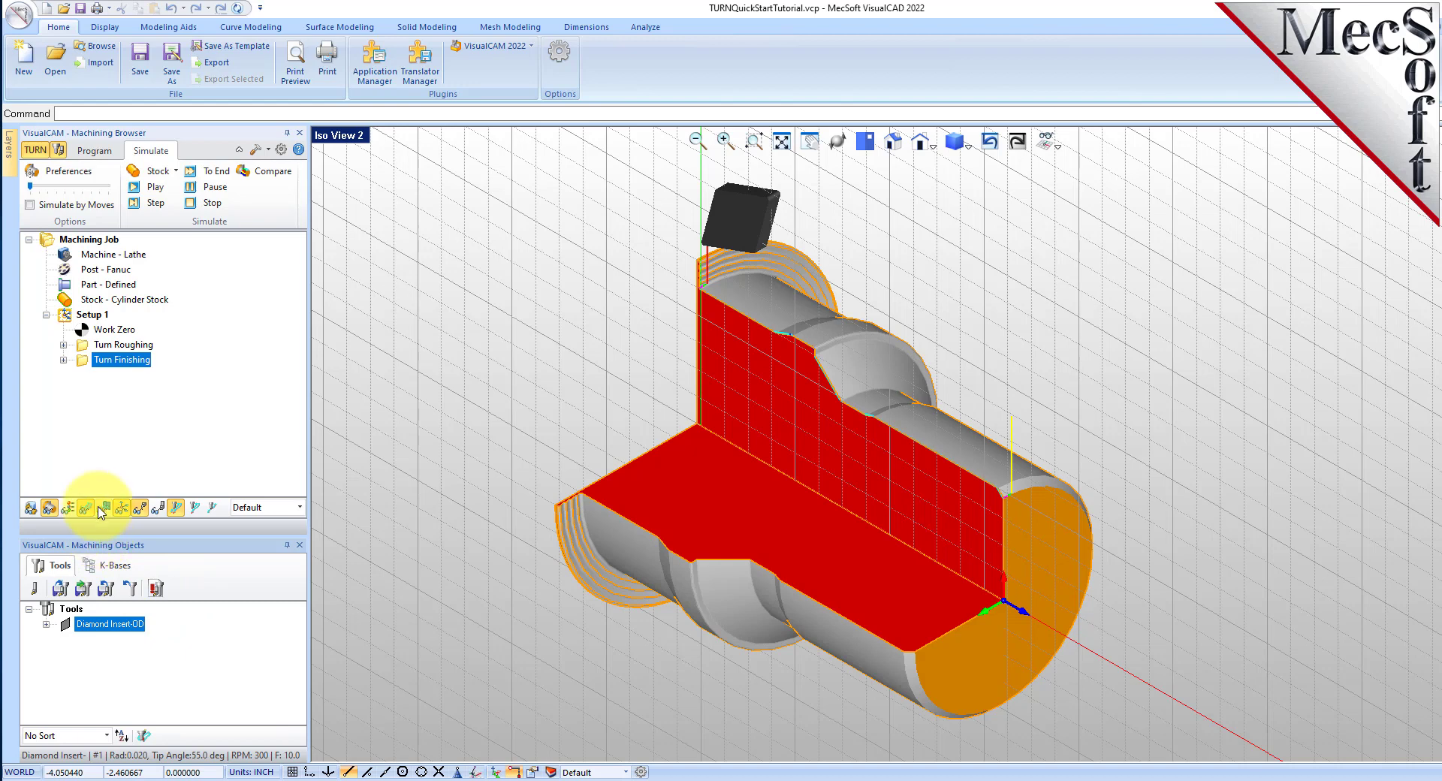
{"action": "left_click", "coordinate": [156, 189]}
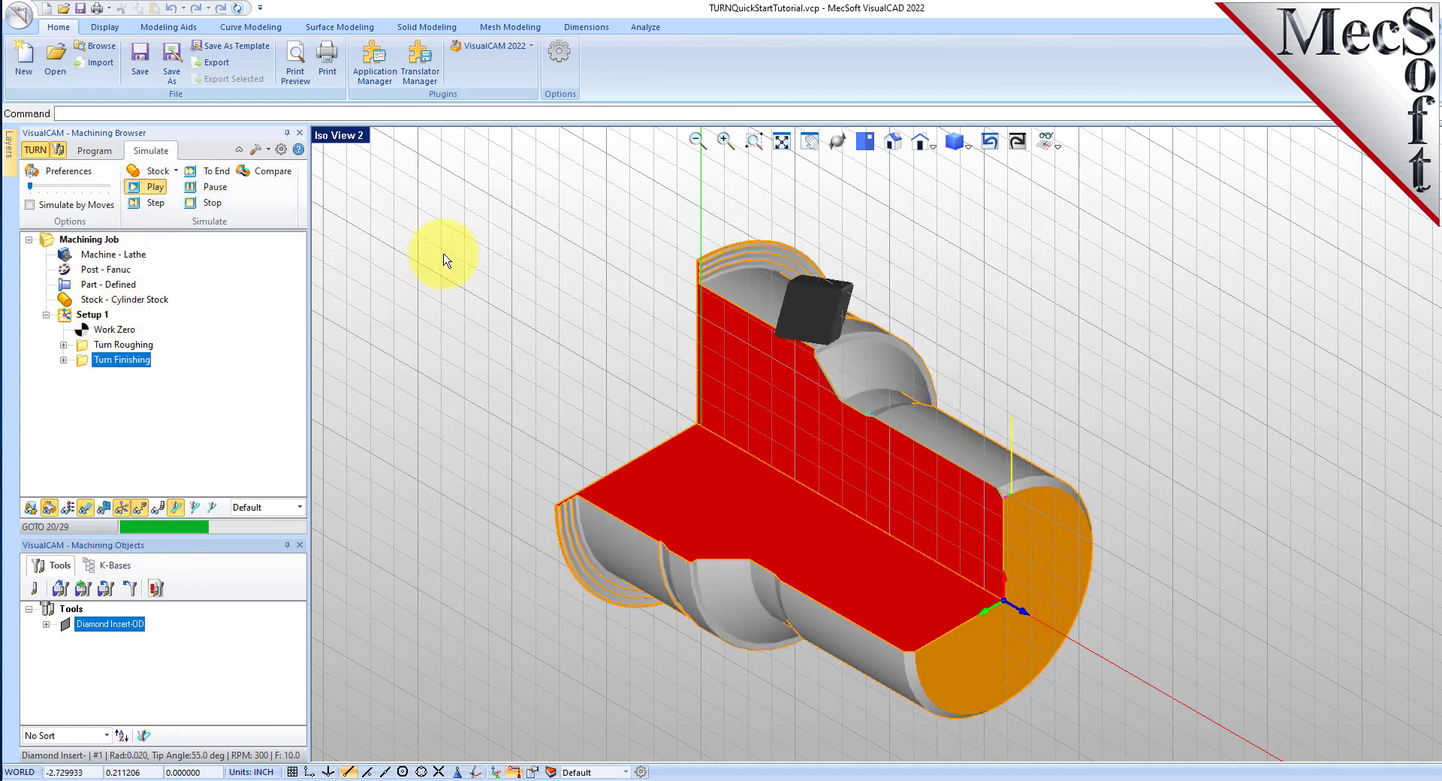
Step: Post-process Setup 1 with the Fanuc post to TURNQuickStartTutorial_Setup 1.nc, replacing the existing file, and review the G-code
{"action": "left_click", "coordinate": [107, 152]}
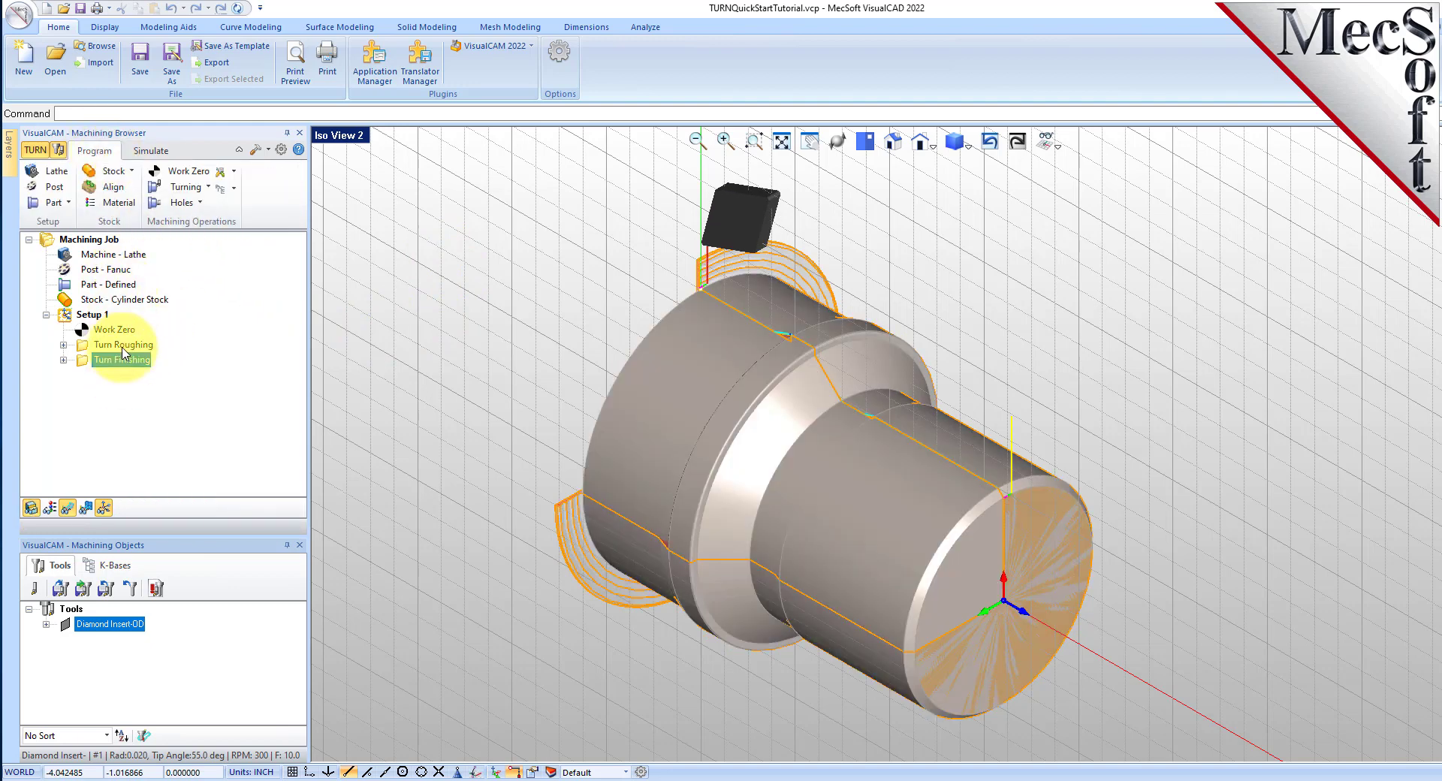
{"action": "left_click", "coordinate": [91, 315]}
{"action": "right_click", "coordinate": [96, 315]}
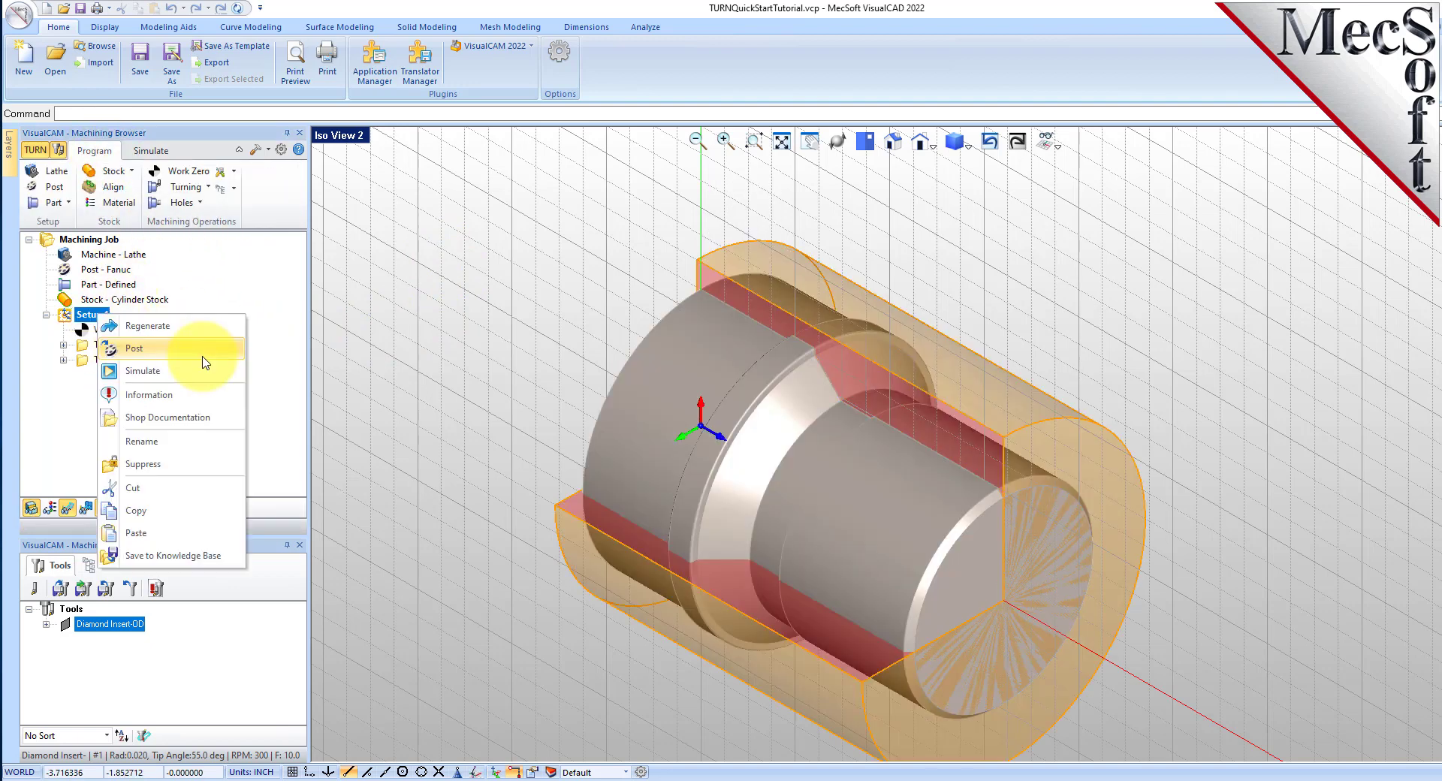
{"action": "left_click", "coordinate": [203, 357]}
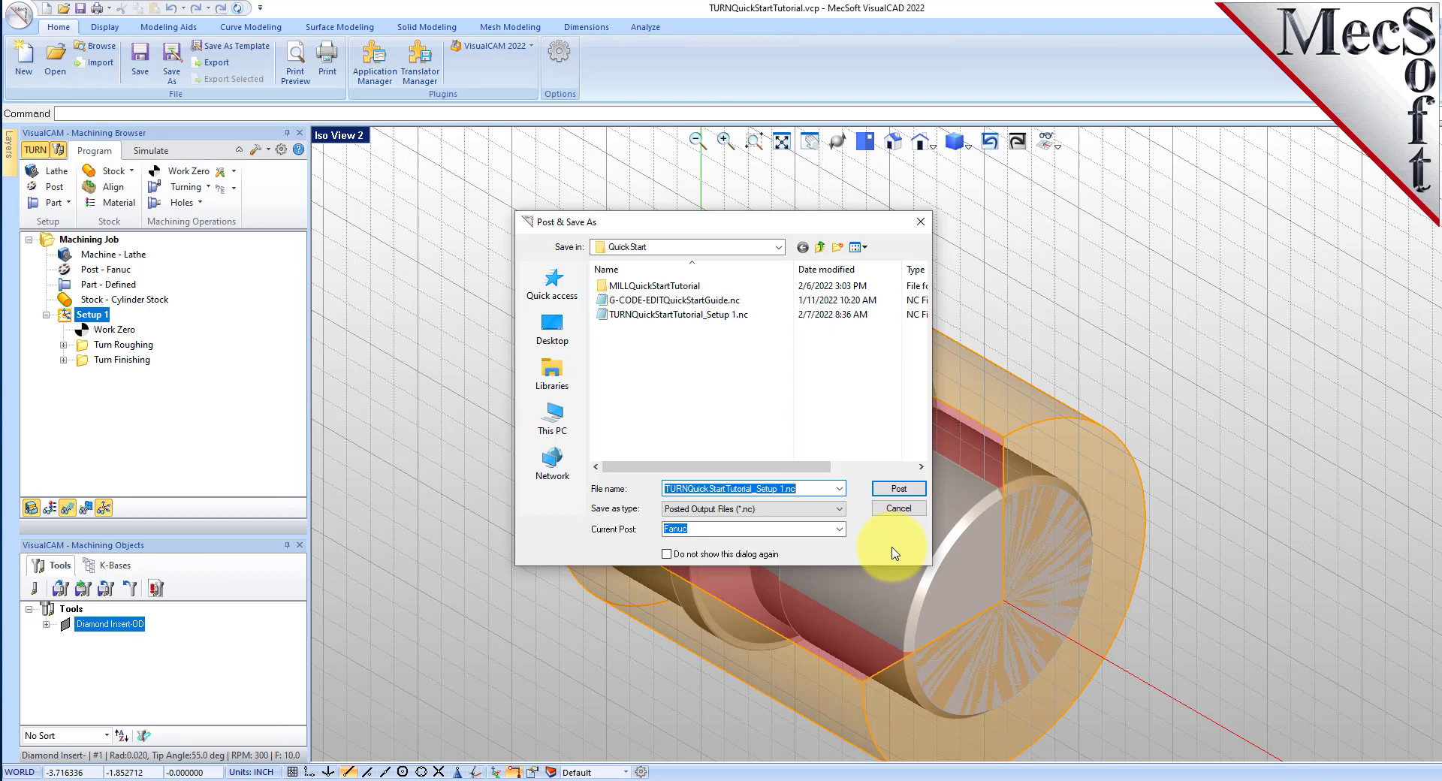
{"action": "left_click", "coordinate": [899, 488]}
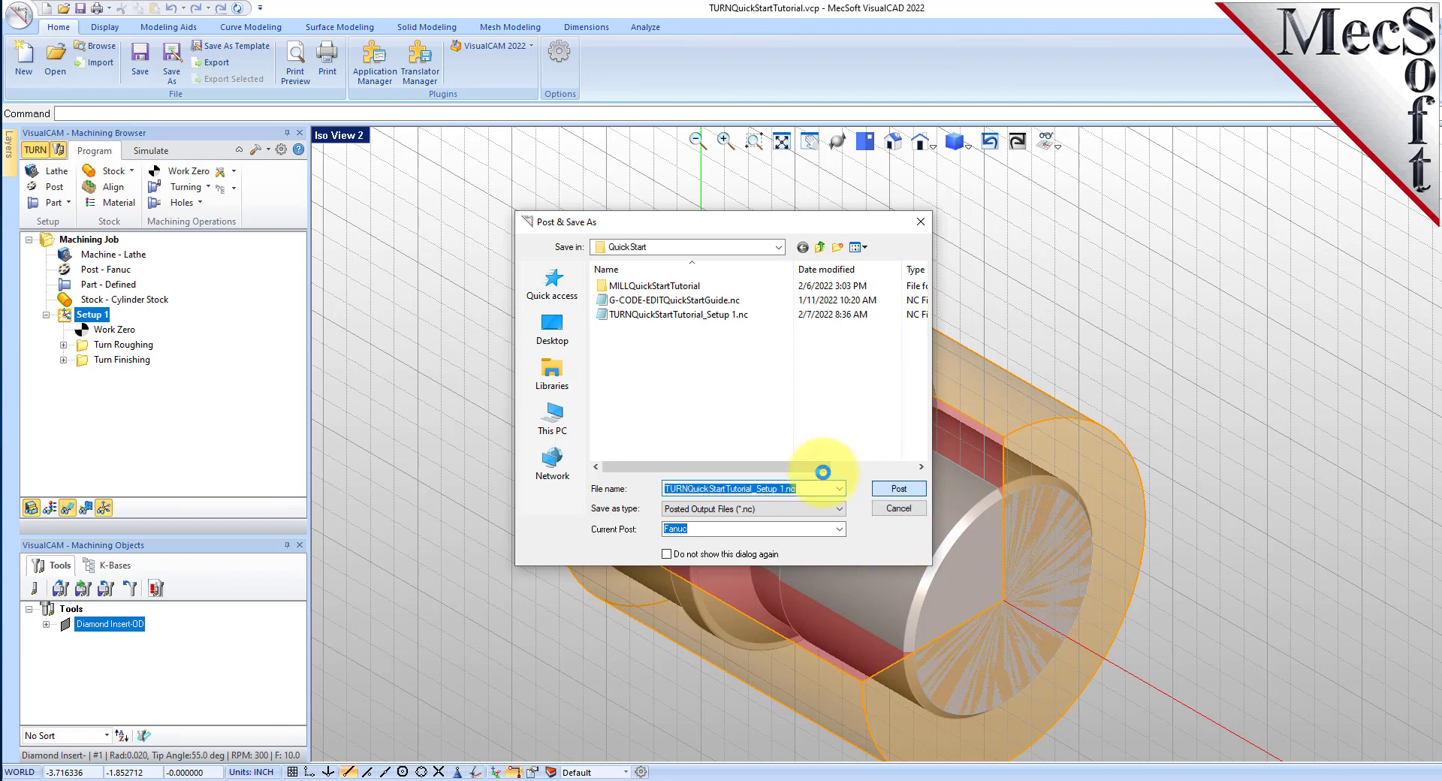
{"action": "left_click", "coordinate": [758, 399]}
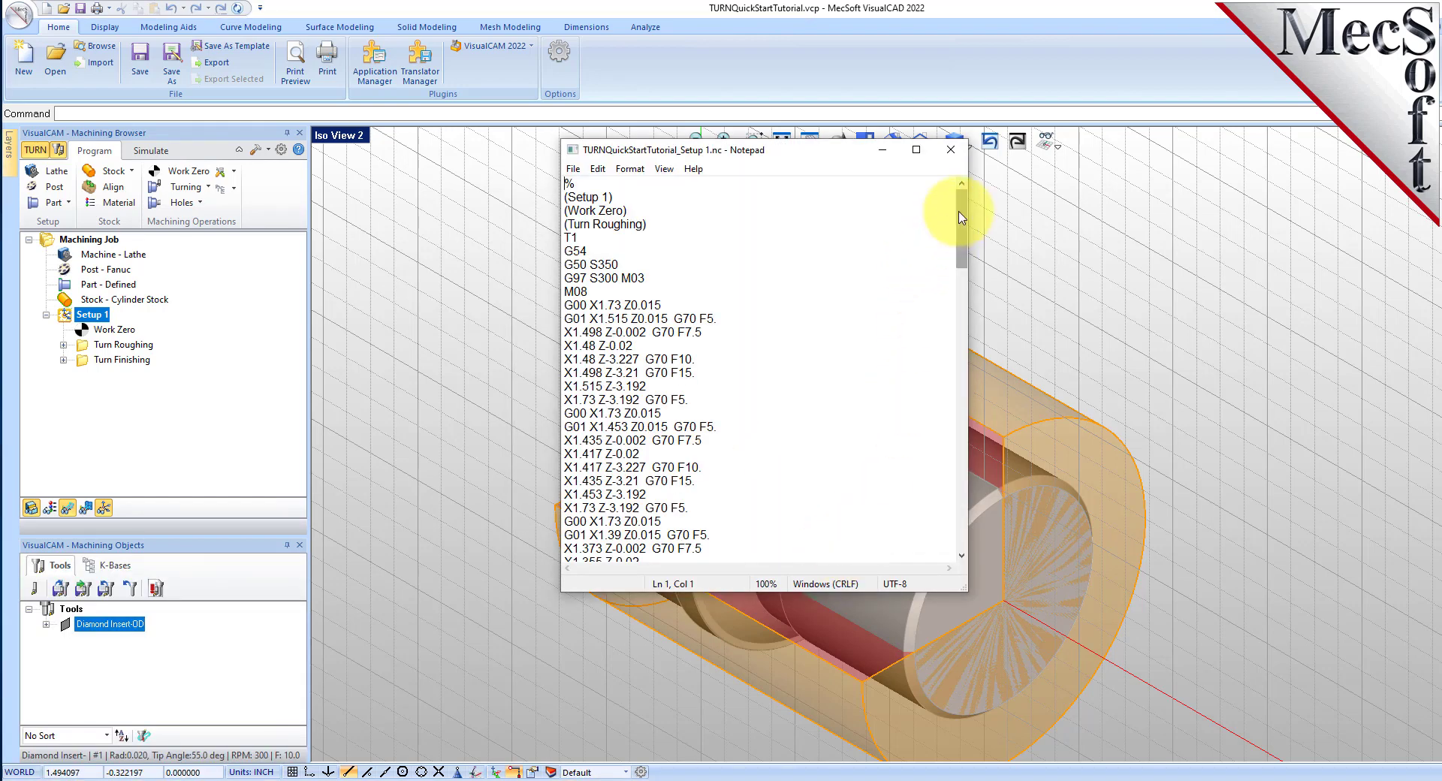
{"action": "left_click_drag", "start_coordinate": [961, 226], "coordinate": [949, 119]}
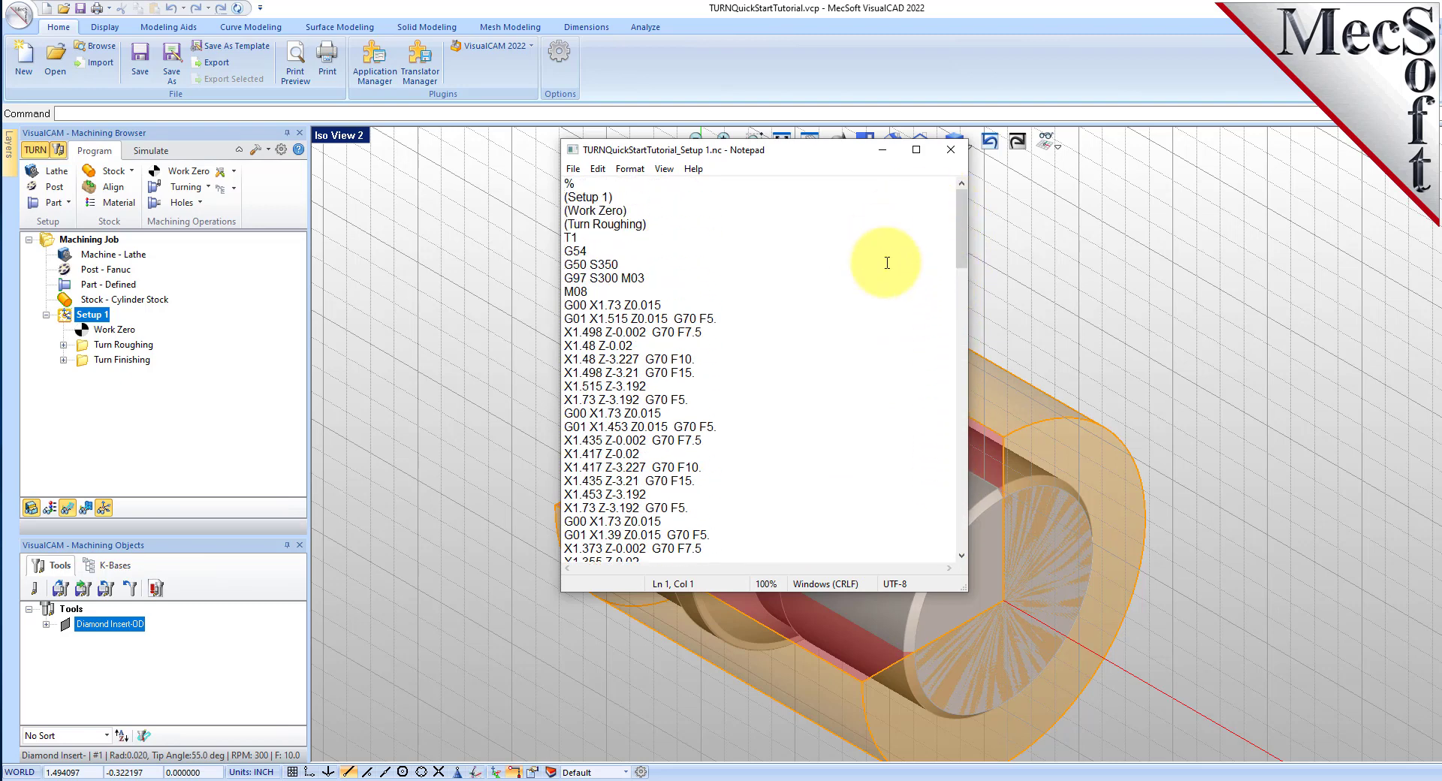
{"action": "left_click", "coordinate": [950, 149]}
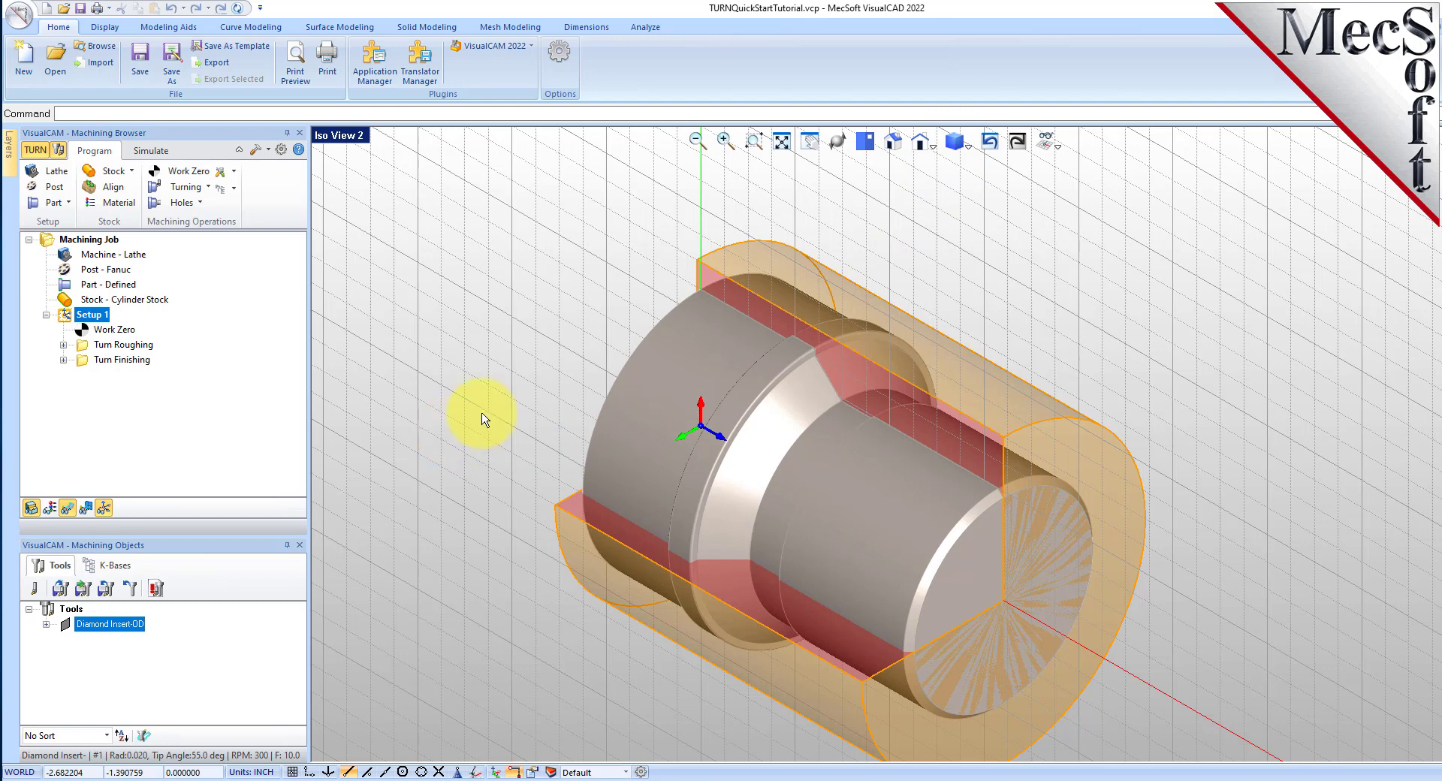
Step: Switch to an isometric view and rotate it to show the part's front face inside the cut-away stock
{"action": "scroll", "coordinate": [799, 188], "scroll_direction": "down", "scroll_amount": 1}
{"action": "scroll", "coordinate": [829, 367], "scroll_direction": "up", "scroll_amount": 1}
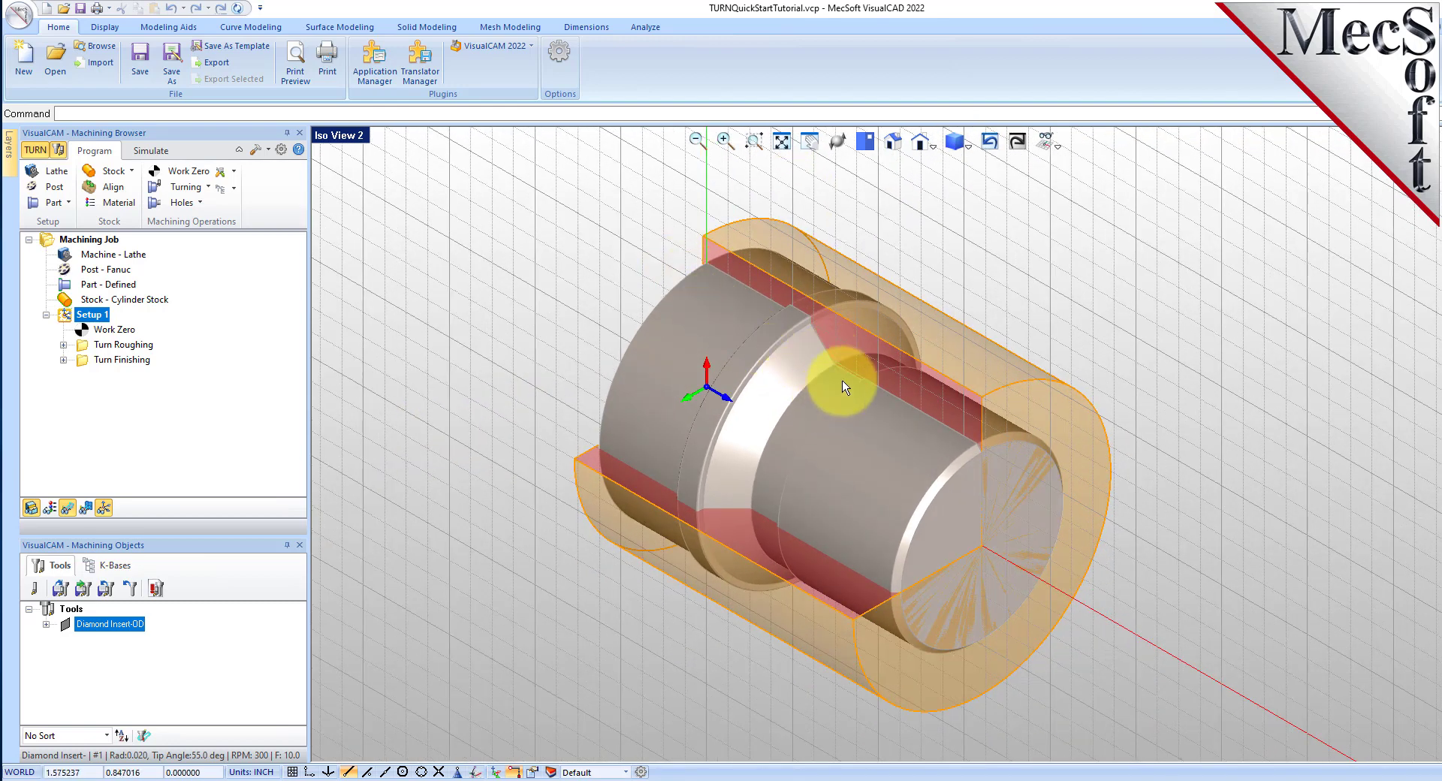
{"action": "left_click", "coordinate": [865, 141]}
{"action": "left_click", "coordinate": [892, 141]}
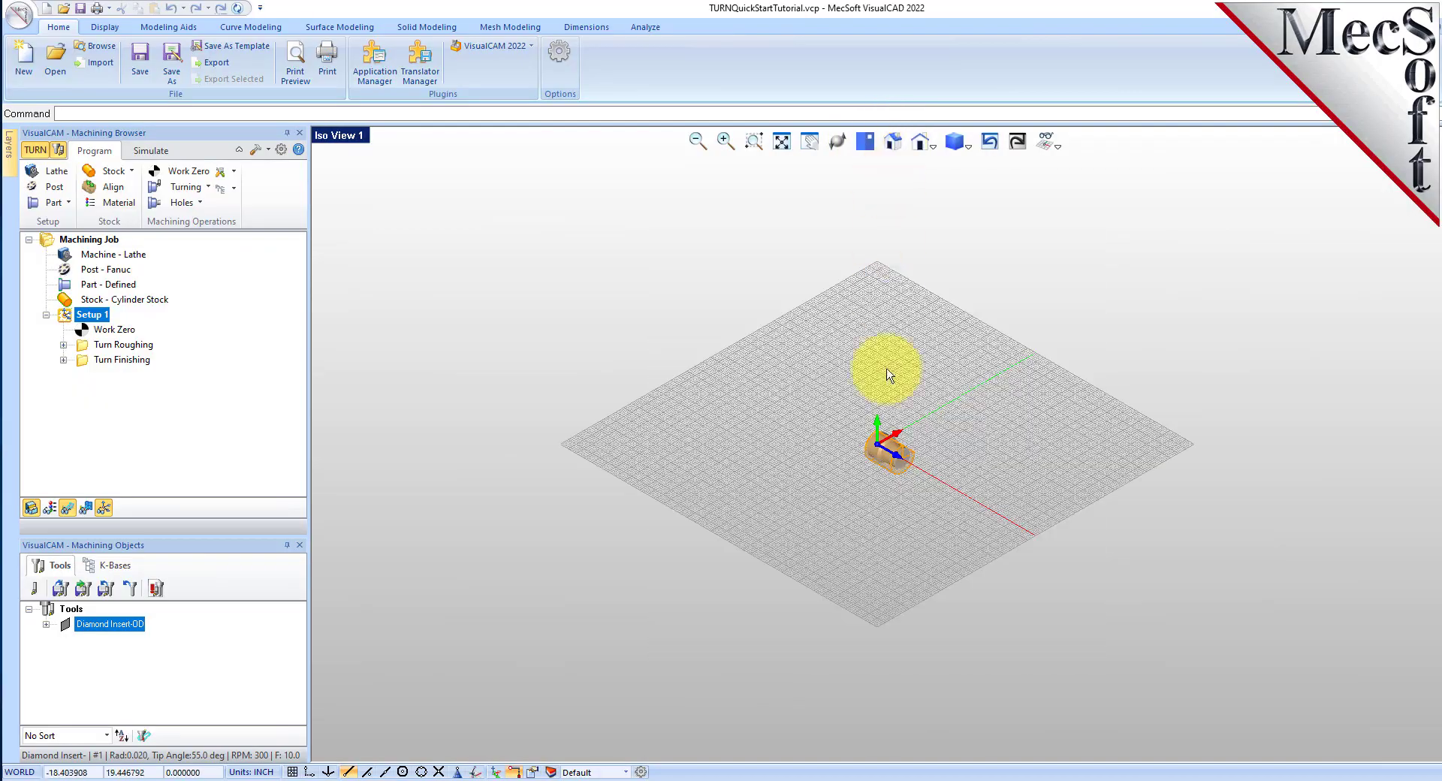
{"action": "scroll", "coordinate": [895, 460], "scroll_direction": "up", "scroll_amount": 2}
{"action": "scroll", "coordinate": [894, 457], "scroll_direction": "up", "scroll_amount": 2}
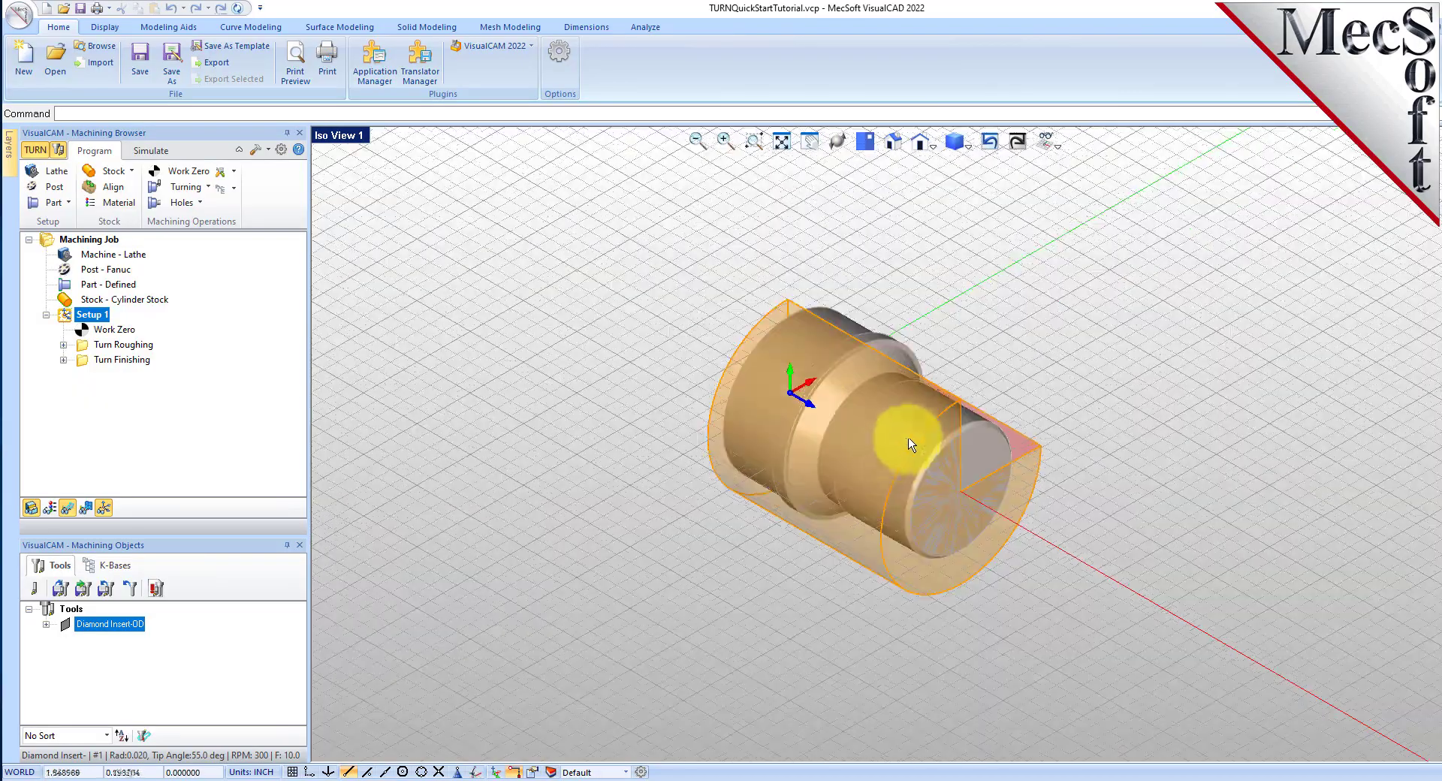
{"action": "right_click_drag", "start_coordinate": [966, 441], "coordinate": [732, 418]}
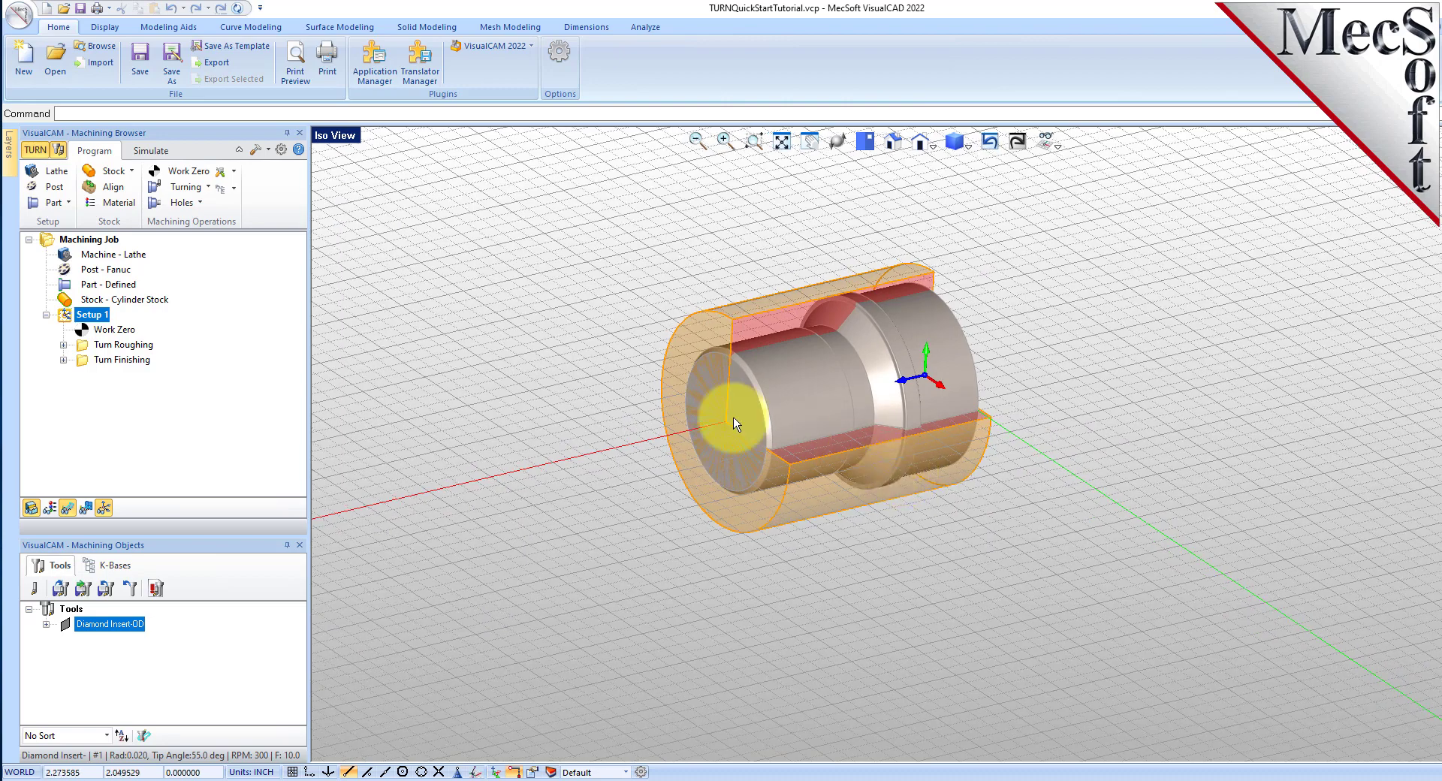
Step: Review the machining operations information of Setup 1, checking the Work Zero, Turn Roughing and Turn Finishing entries
{"action": "right_click", "coordinate": [95, 315]}
{"action": "left_click", "coordinate": [206, 394]}
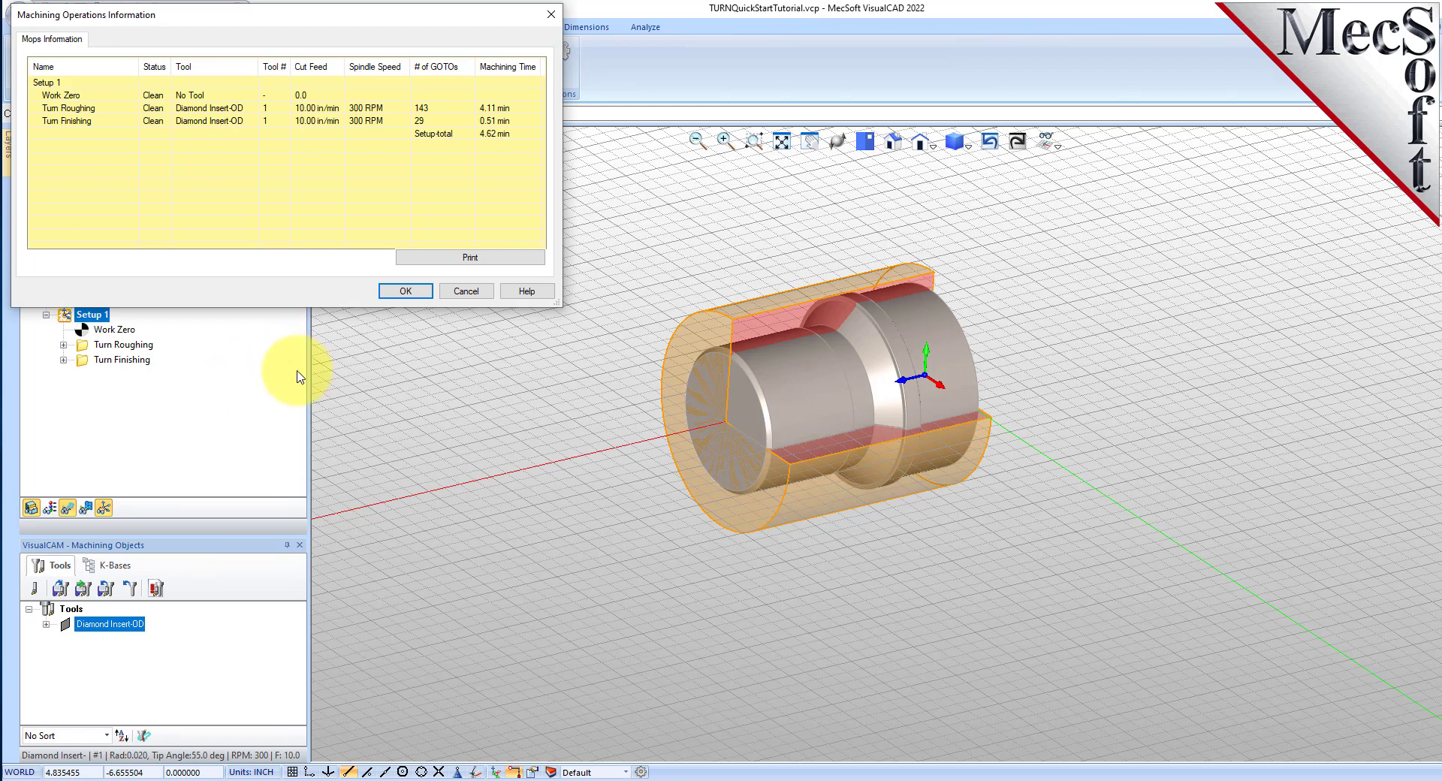
{"action": "left_click_drag", "start_coordinate": [351, 19], "coordinate": [669, 238]}
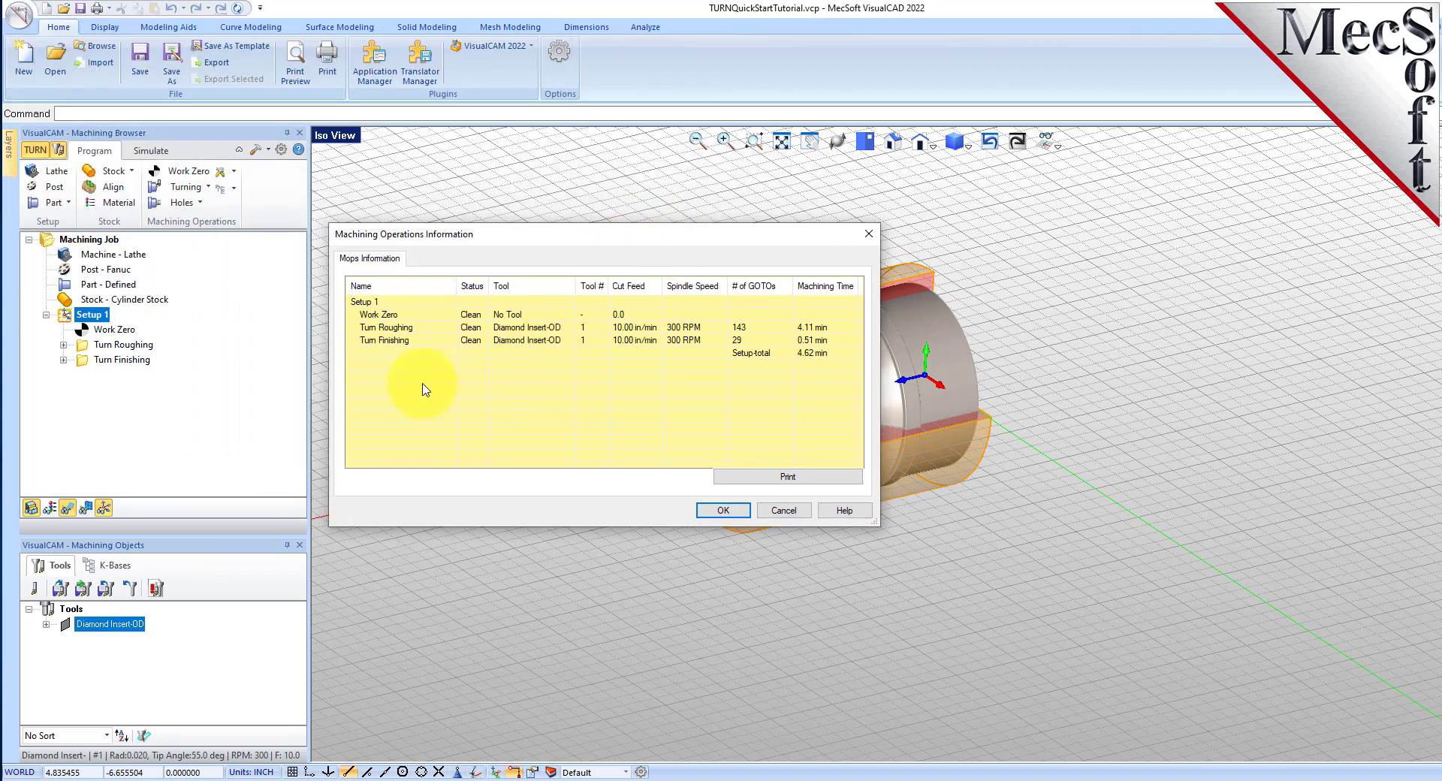
{"action": "left_click", "coordinate": [378, 315]}
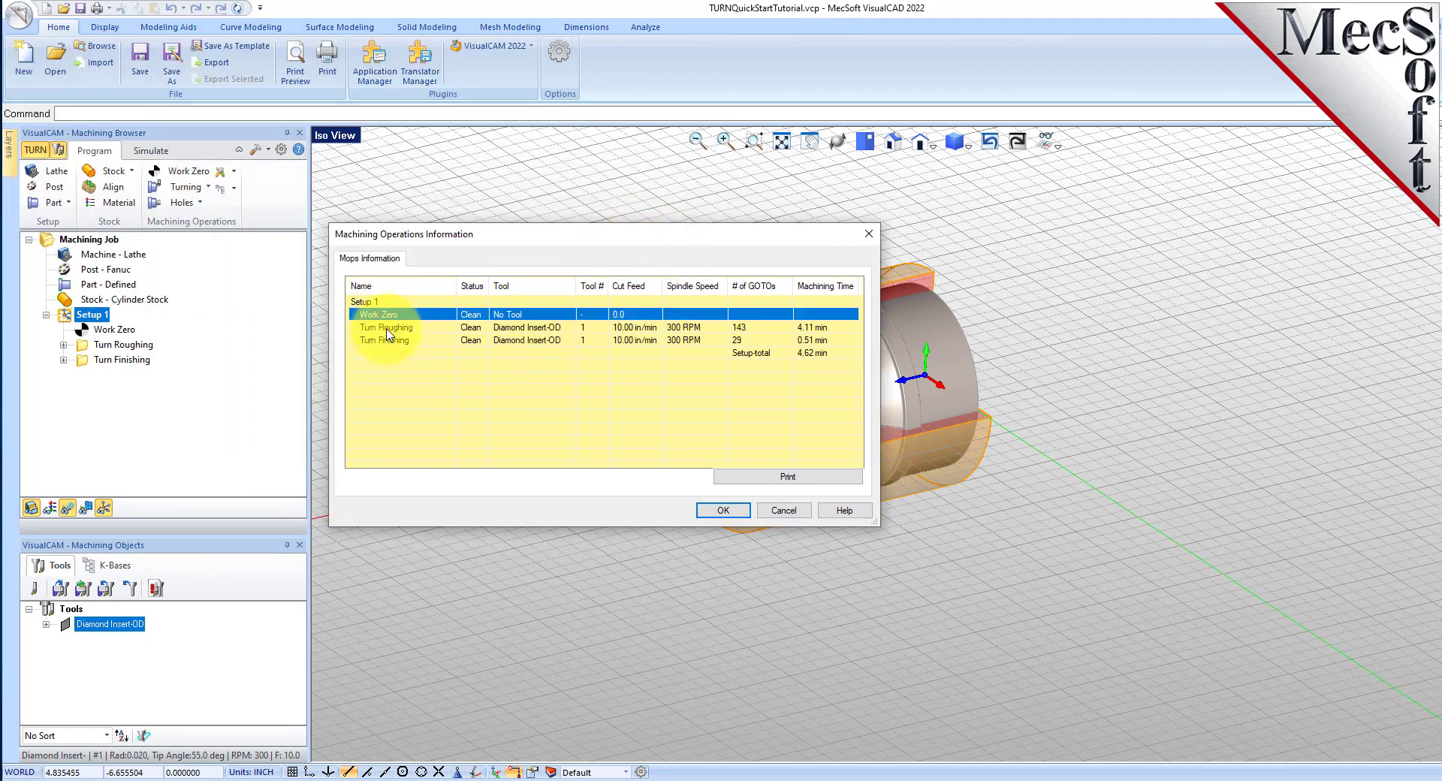
{"action": "left_click", "coordinate": [386, 328]}
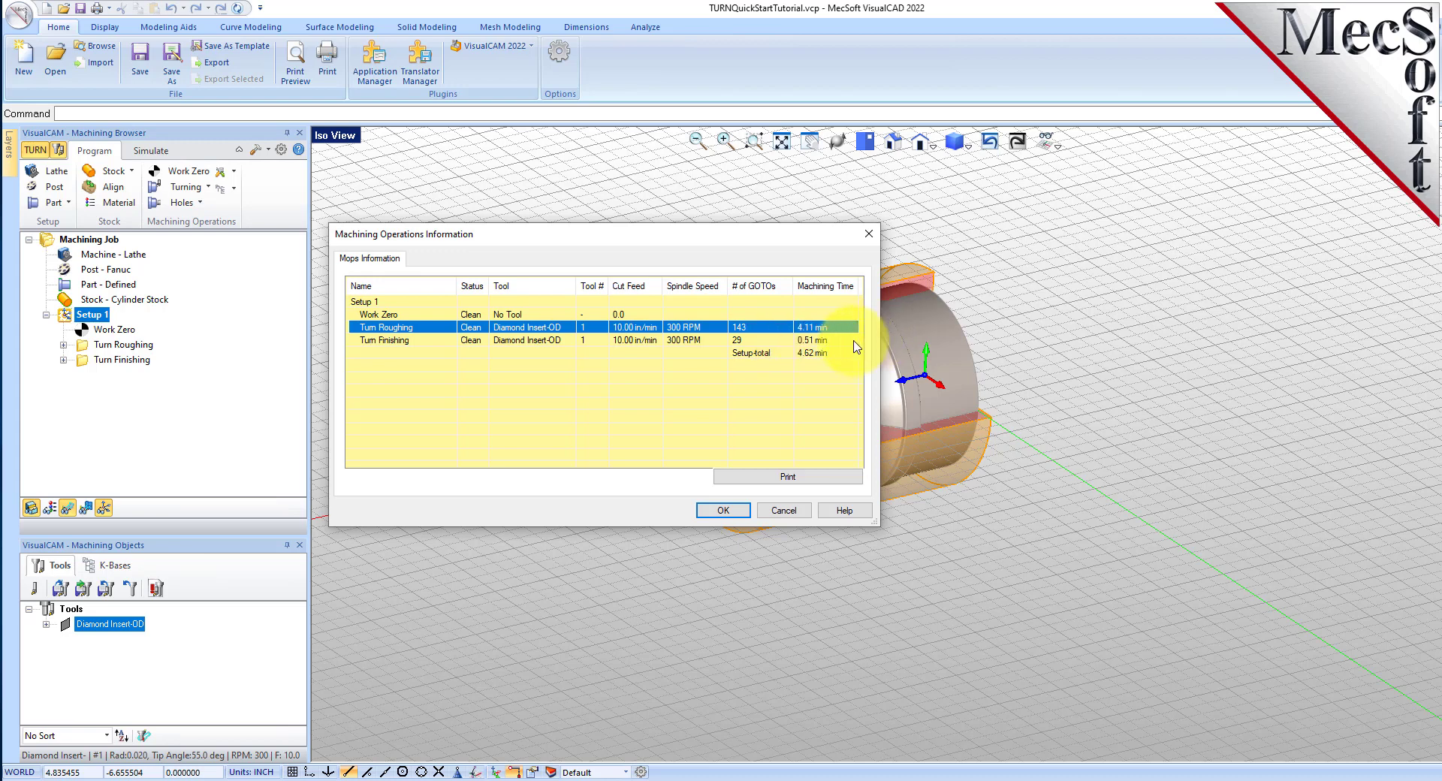
{"action": "left_click", "coordinate": [386, 342]}
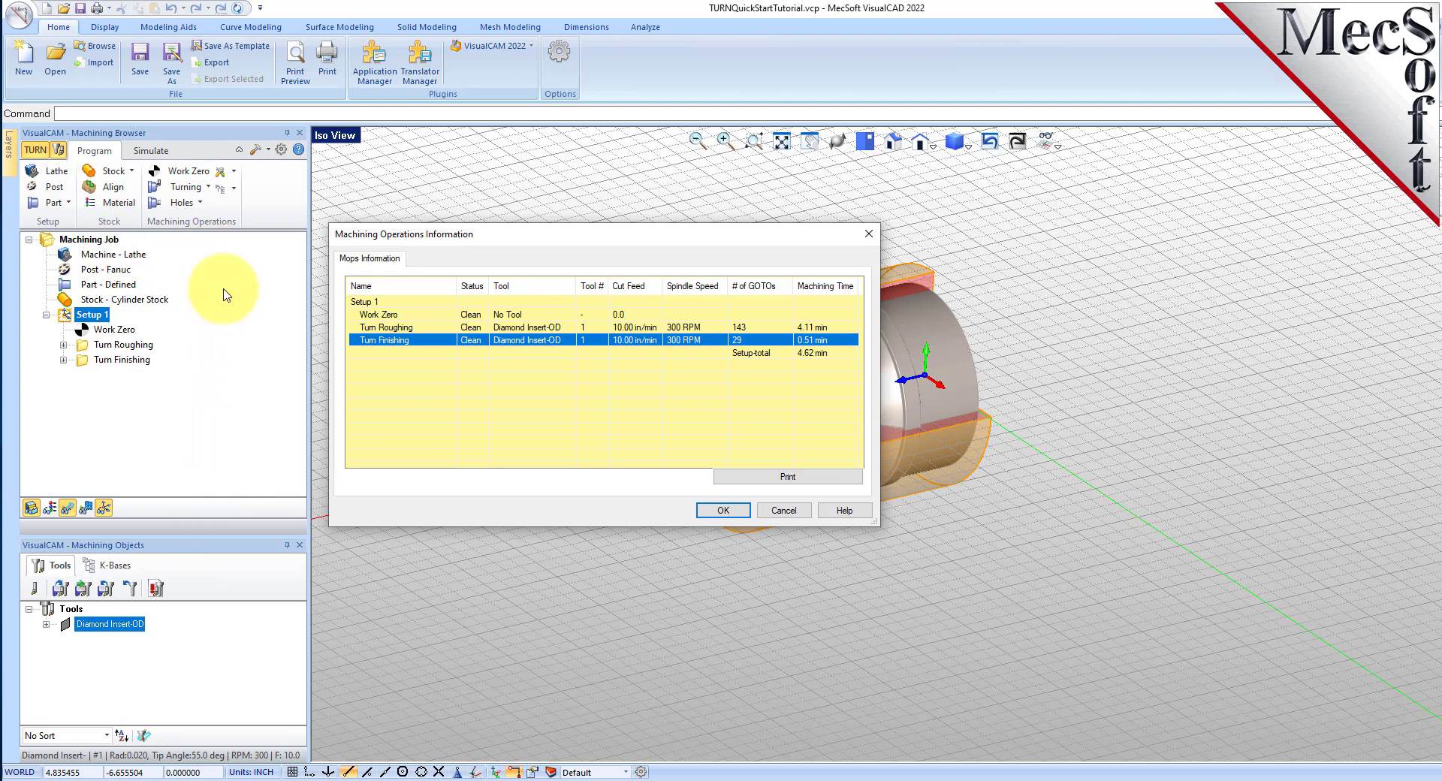
{"action": "left_click", "coordinate": [723, 510]}
Step: Generate shop documentation for Setup 1 as TURNQuickStartTutorial.html using the Template1 output template
{"action": "scroll", "coordinate": [826, 345], "scroll_direction": "up", "scroll_amount": 3}
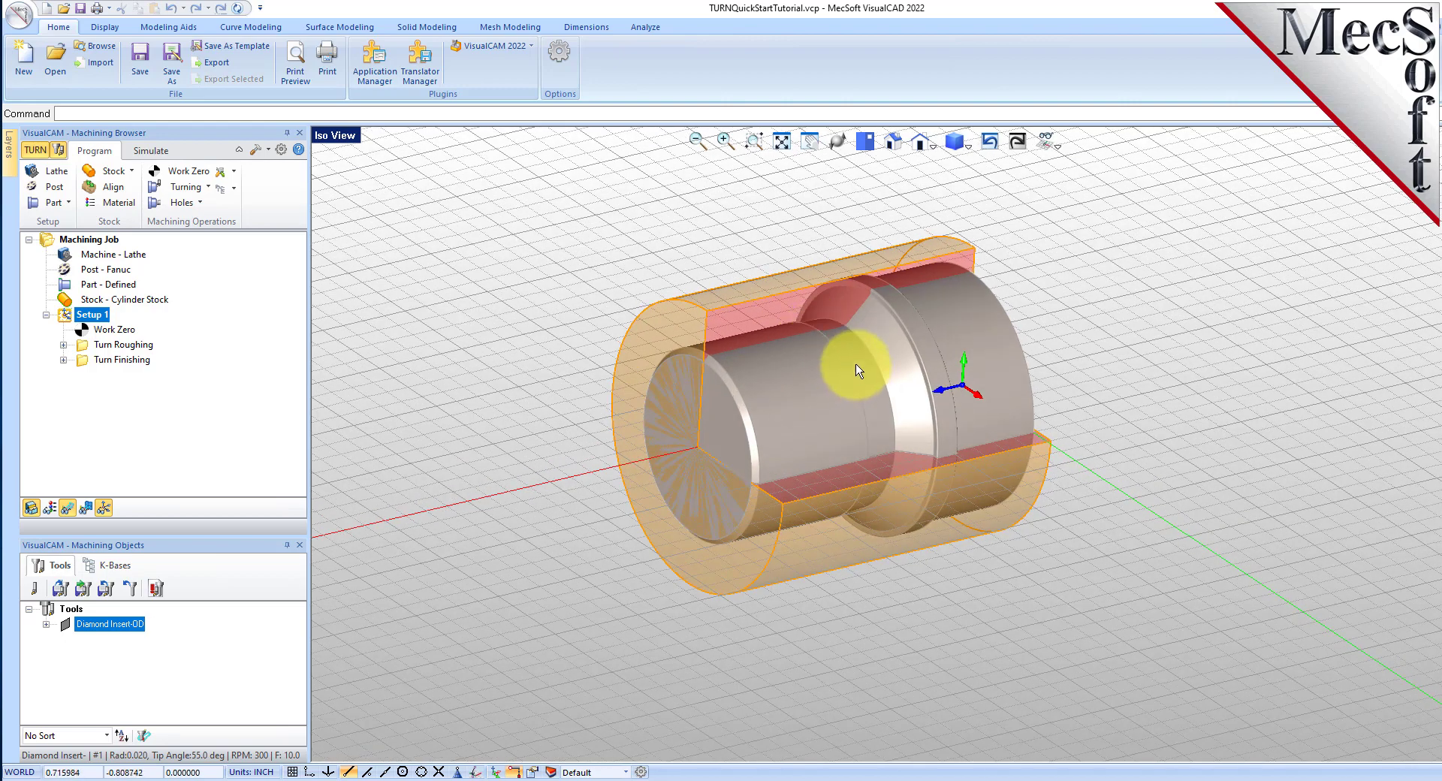
{"action": "scroll", "coordinate": [913, 177], "scroll_direction": "up", "scroll_amount": 1}
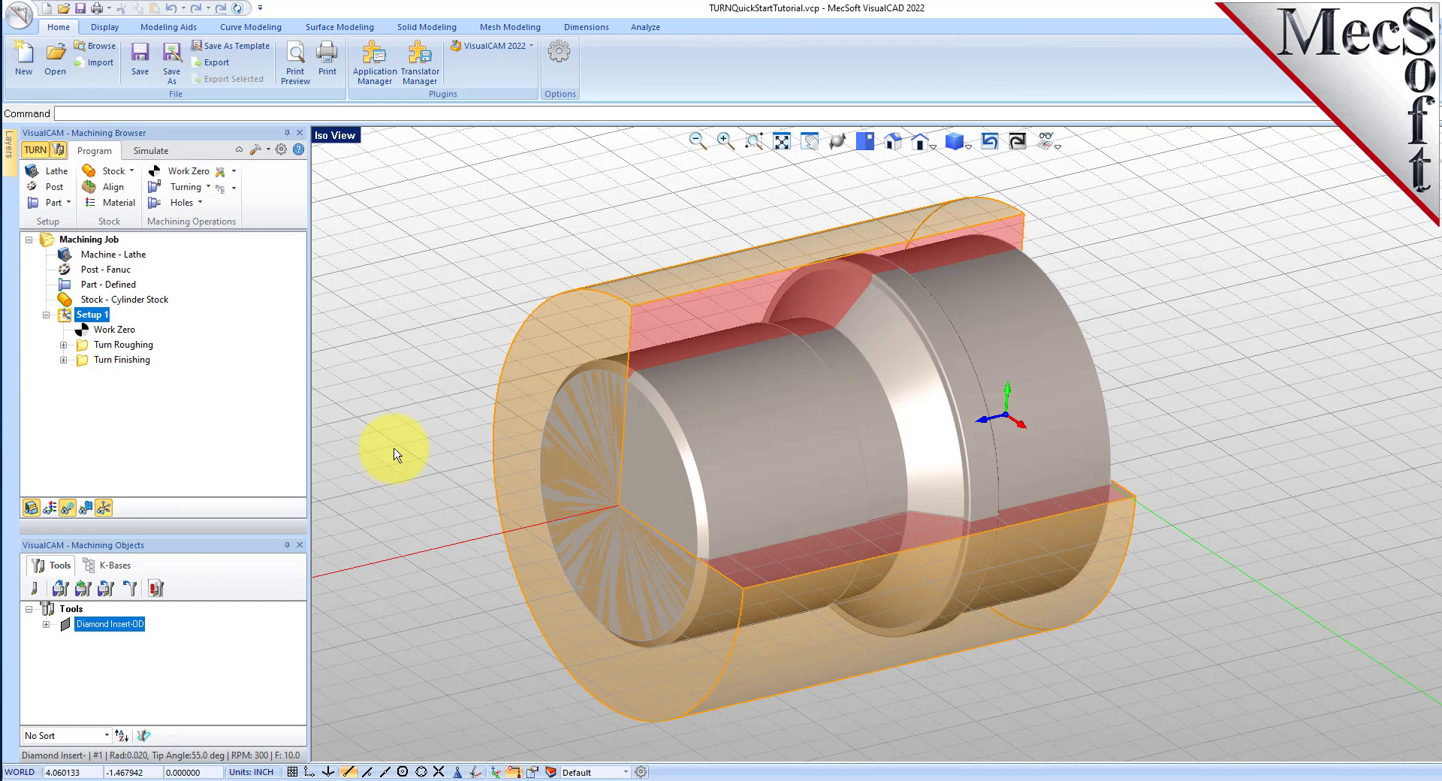
{"action": "right_click", "coordinate": [106, 318]}
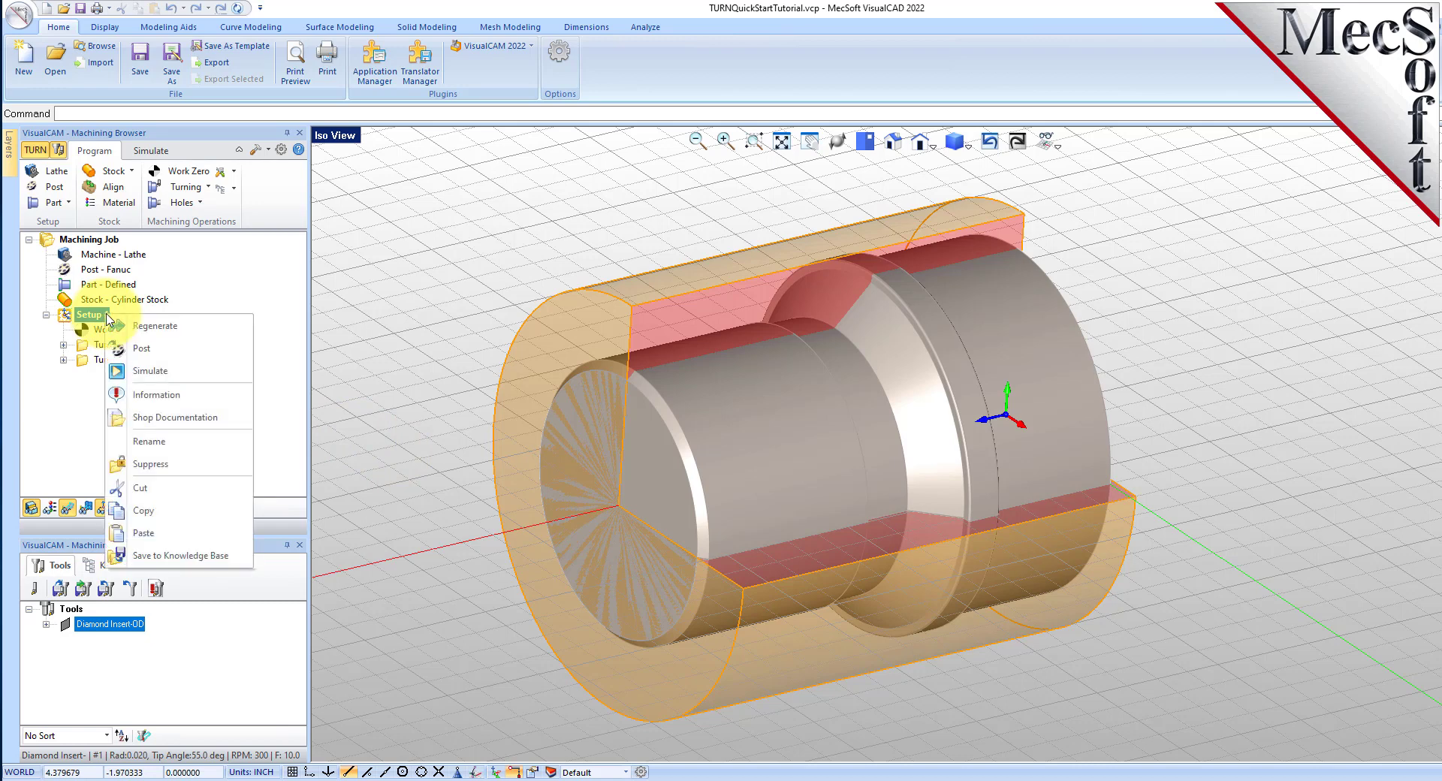
{"action": "left_click", "coordinate": [232, 421]}
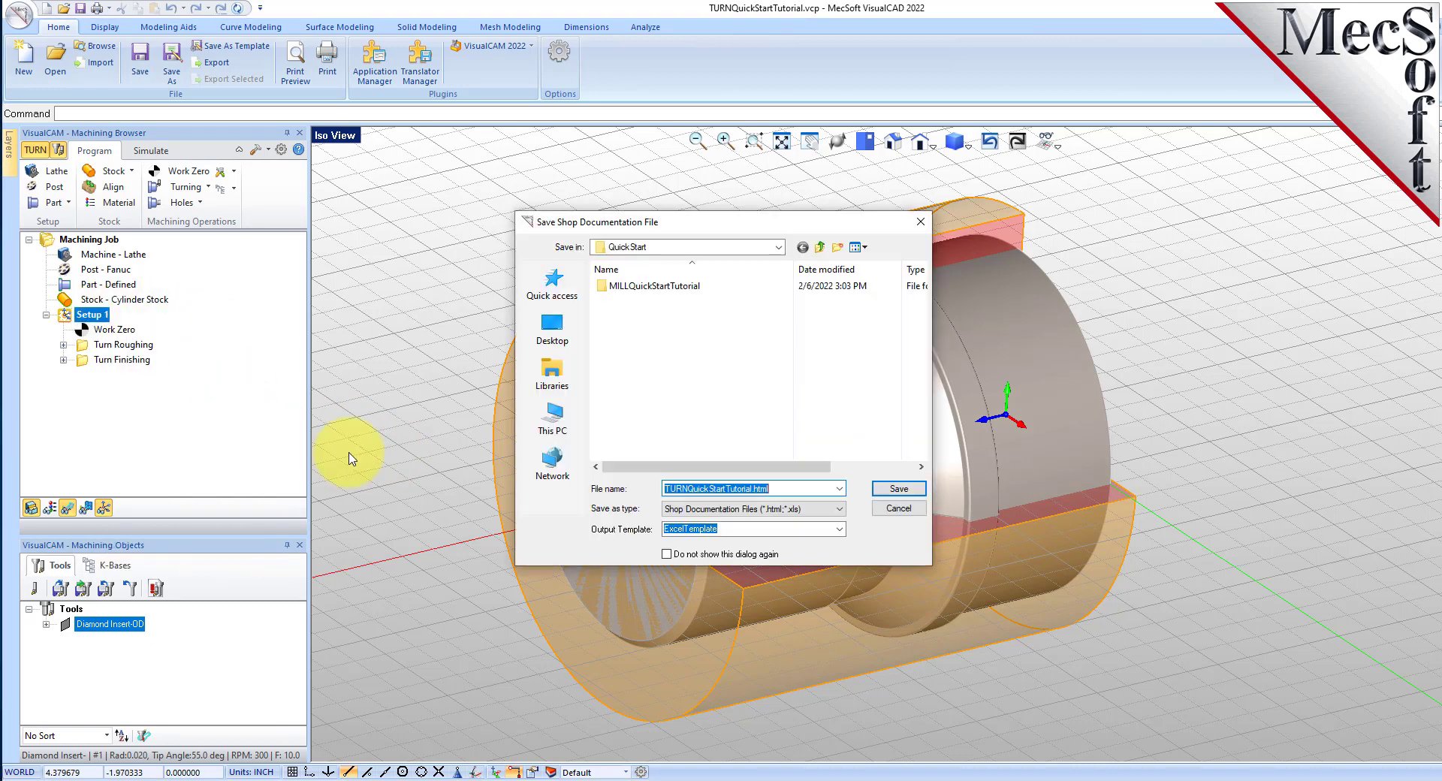
{"action": "left_click", "coordinate": [704, 528]}
{"action": "left_click", "coordinate": [839, 528]}
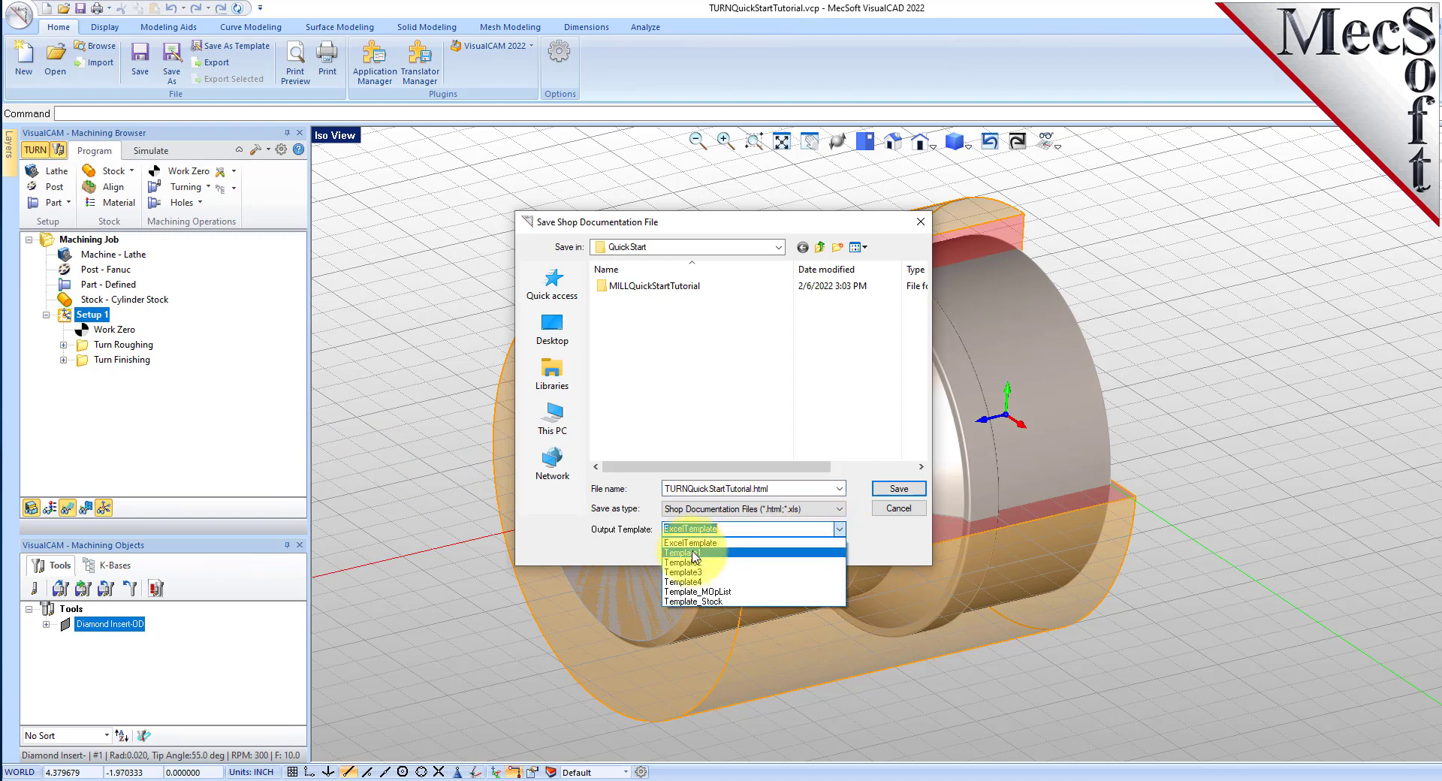
{"action": "left_click", "coordinate": [696, 559]}
{"action": "left_click", "coordinate": [898, 488]}
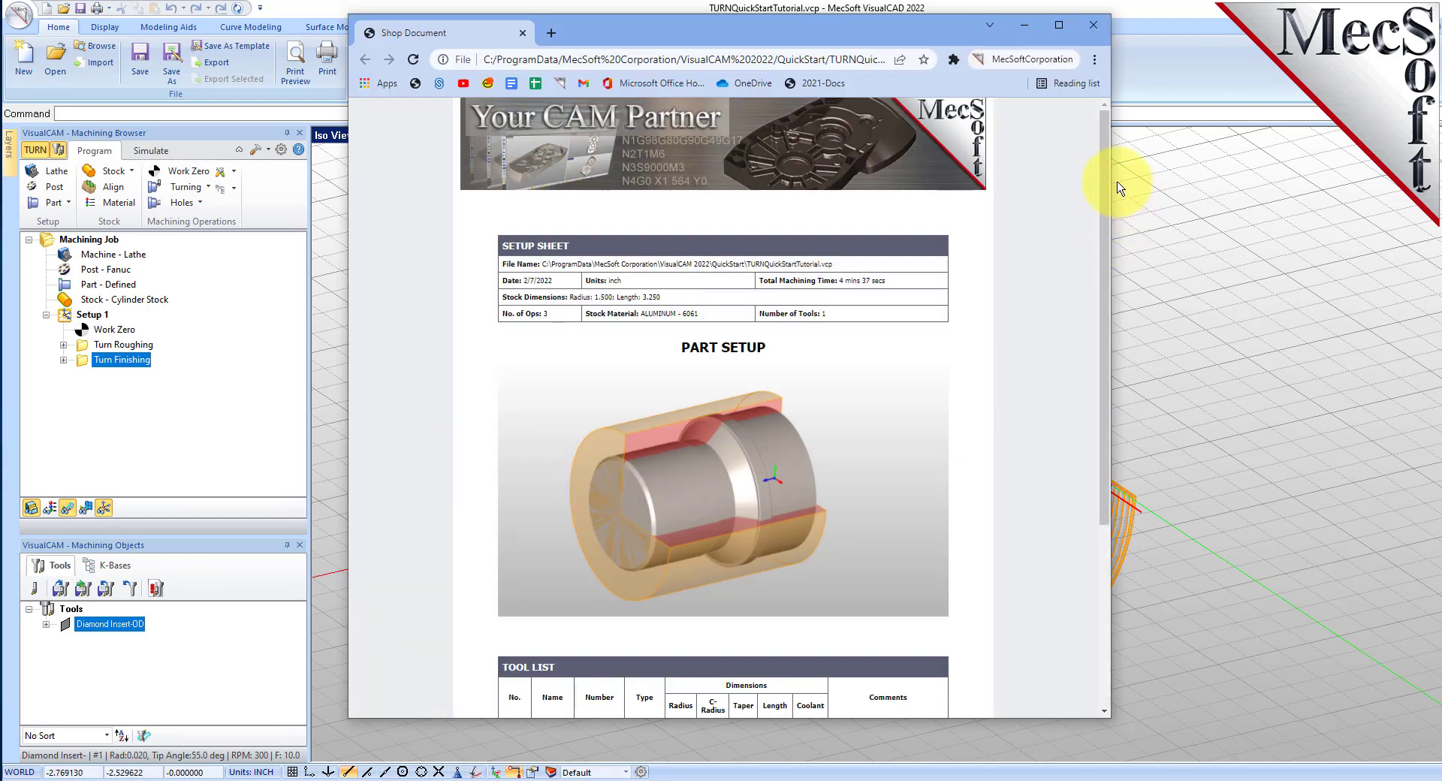
Step: Review the shop document's setup sheet, stock dimensions, tool list and machine operations list in the browser
{"action": "left_click_drag", "start_coordinate": [1103, 158], "coordinate": [1102, 326]}
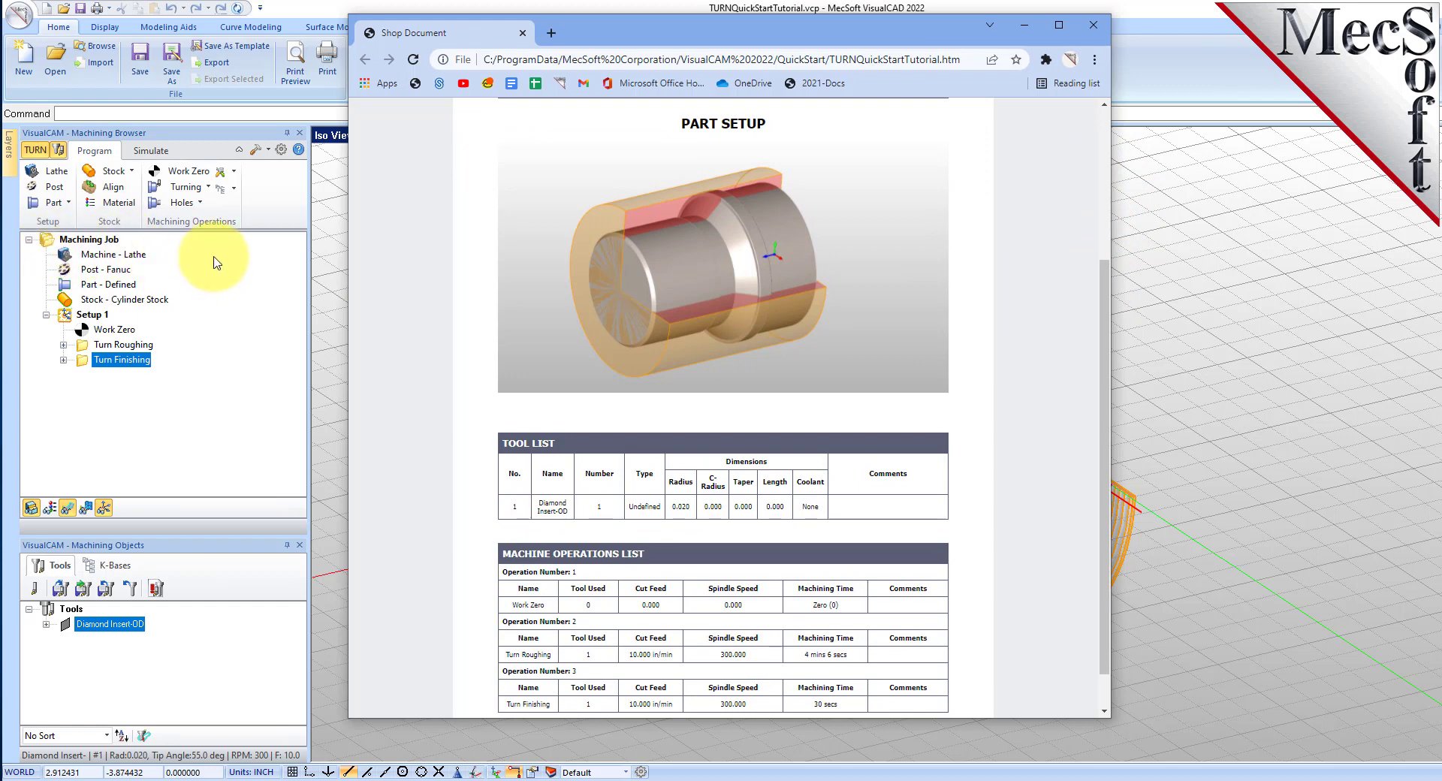
{"action": "scroll", "coordinate": [781, 435], "scroll_direction": "down", "scroll_amount": 1}
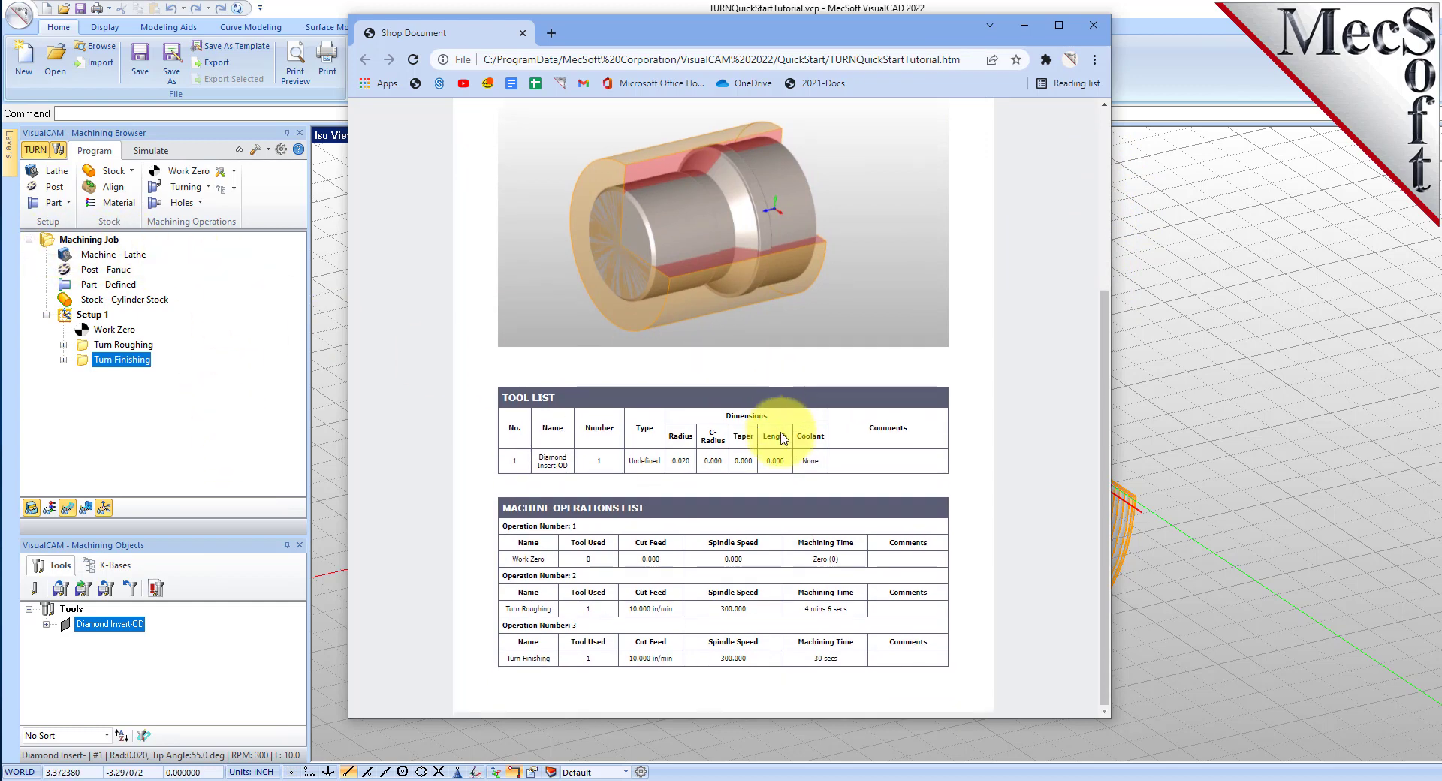
{"action": "scroll", "coordinate": [781, 436], "scroll_direction": "up", "scroll_amount": 4}
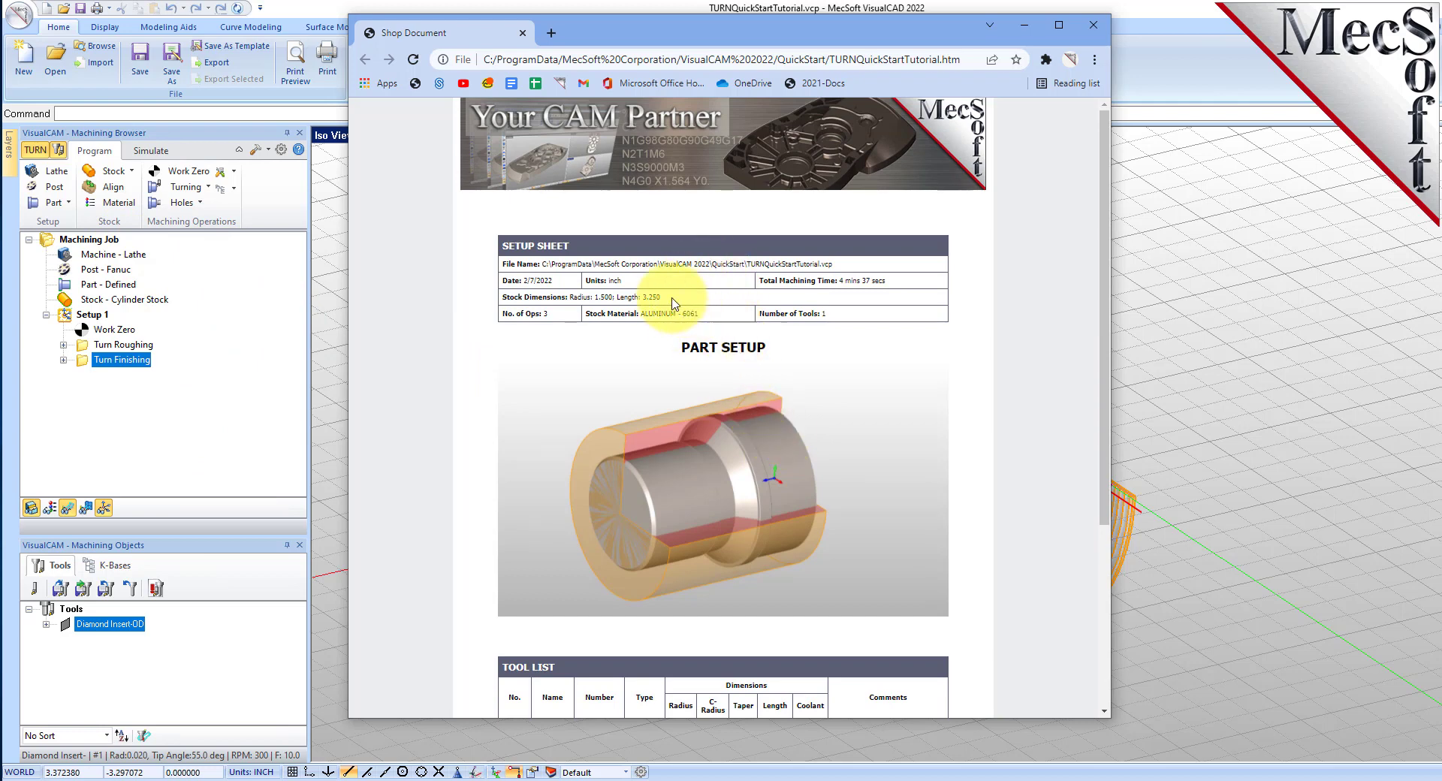
{"action": "left_click_drag", "start_coordinate": [660, 297], "coordinate": [489, 298]}
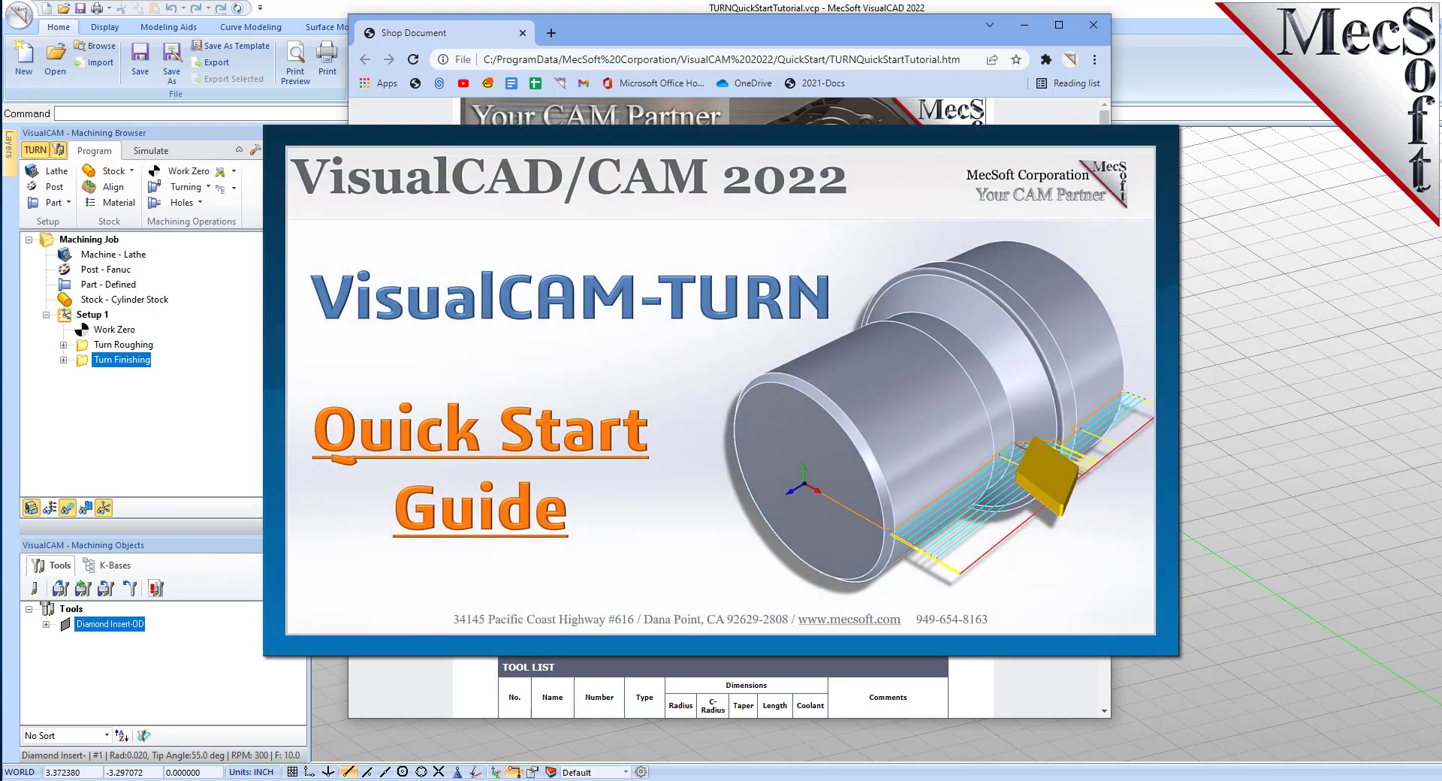
{"action": "scroll", "coordinate": [723, 406], "scroll_direction": "down", "scroll_amount": 10}
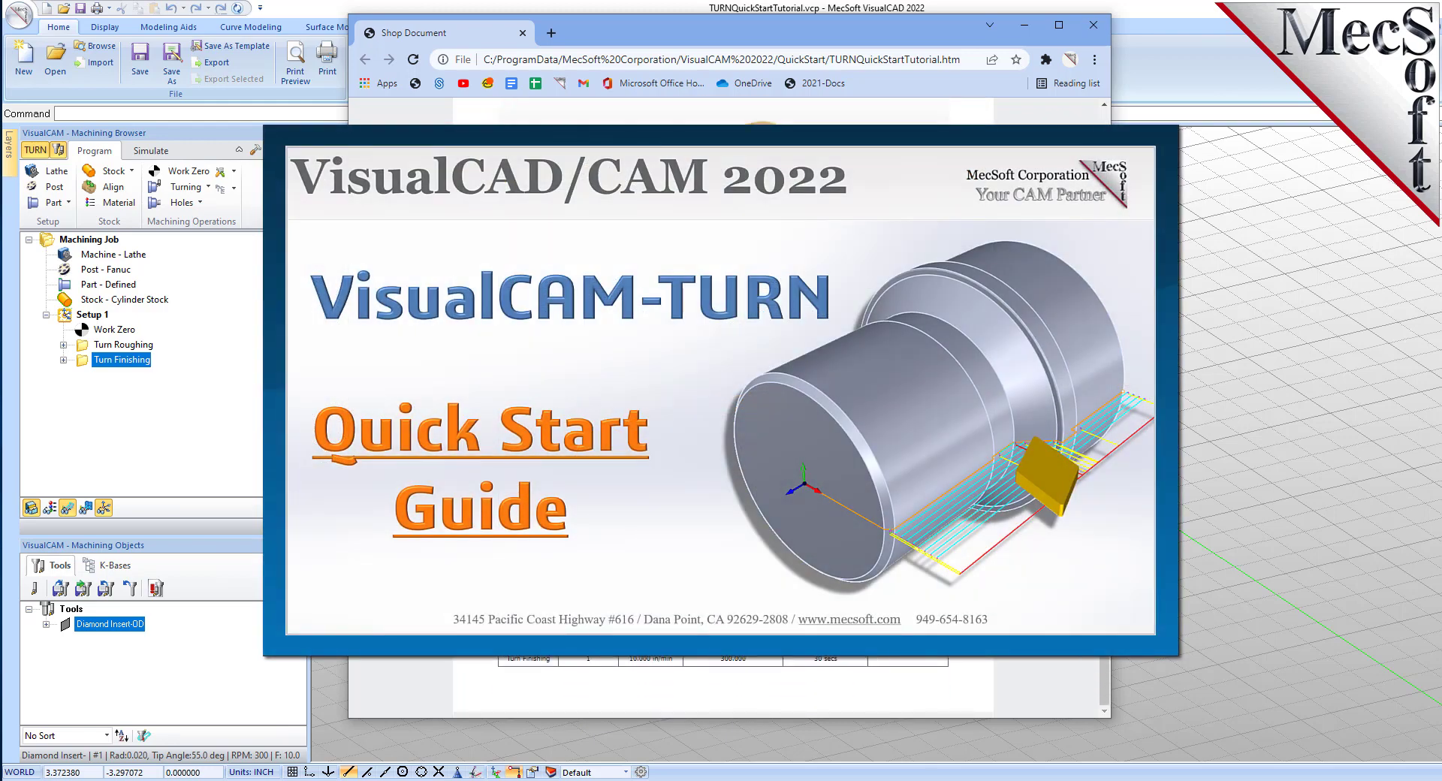